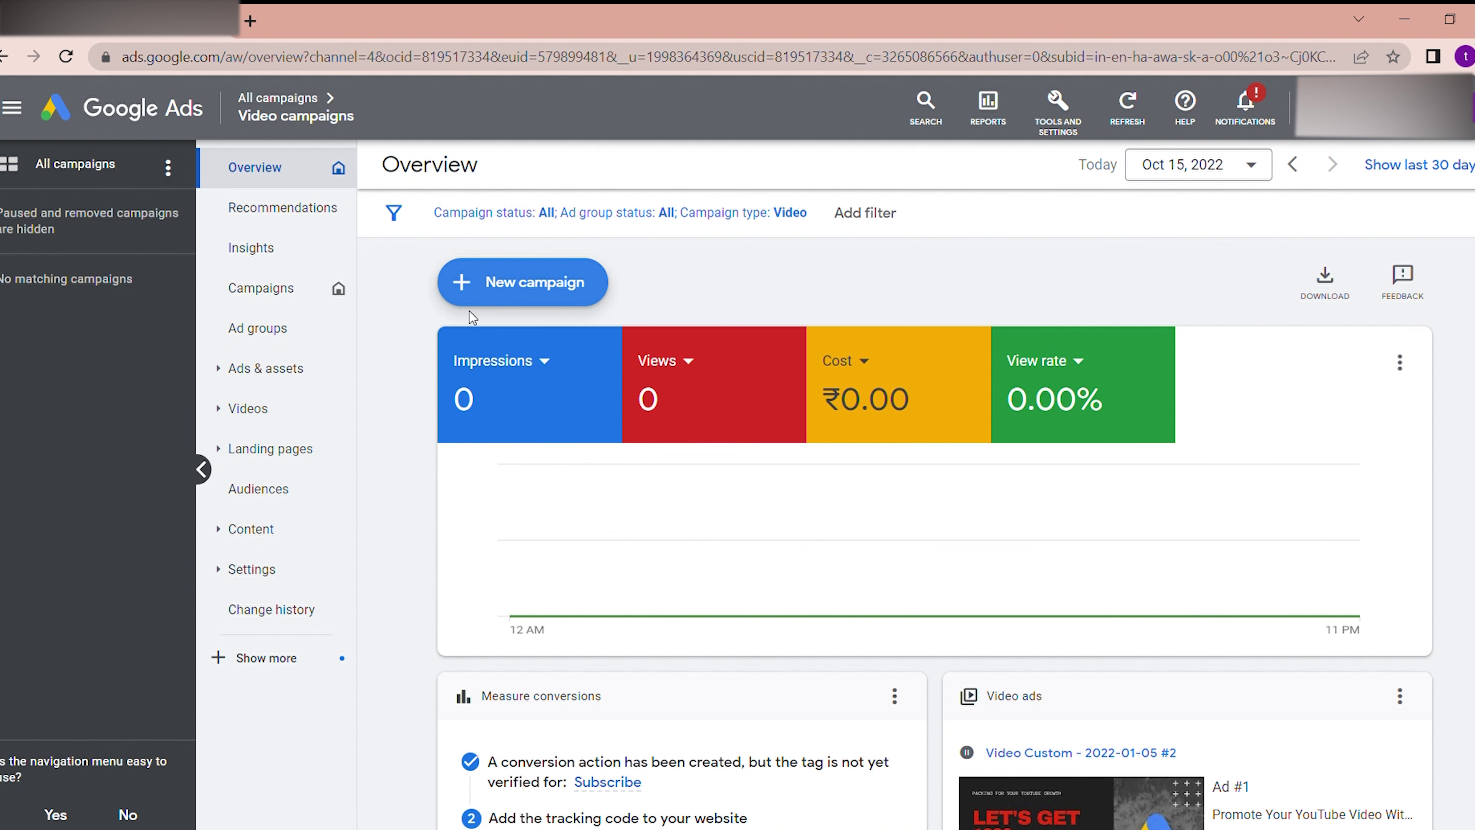
Start a new campaign and set its objective to be created without a goal's guidance.
left_click(520, 301)
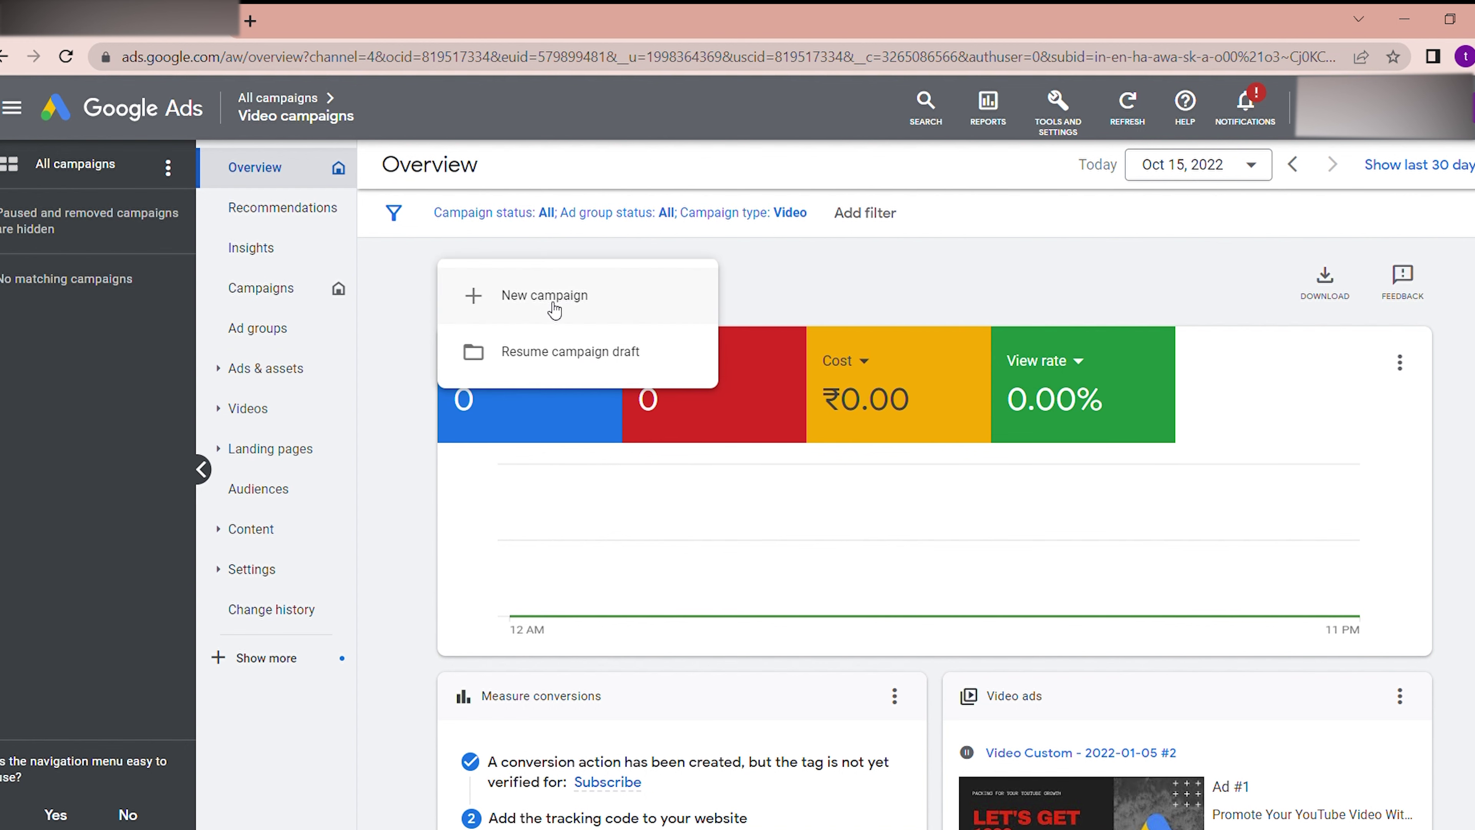
left_click(625, 290)
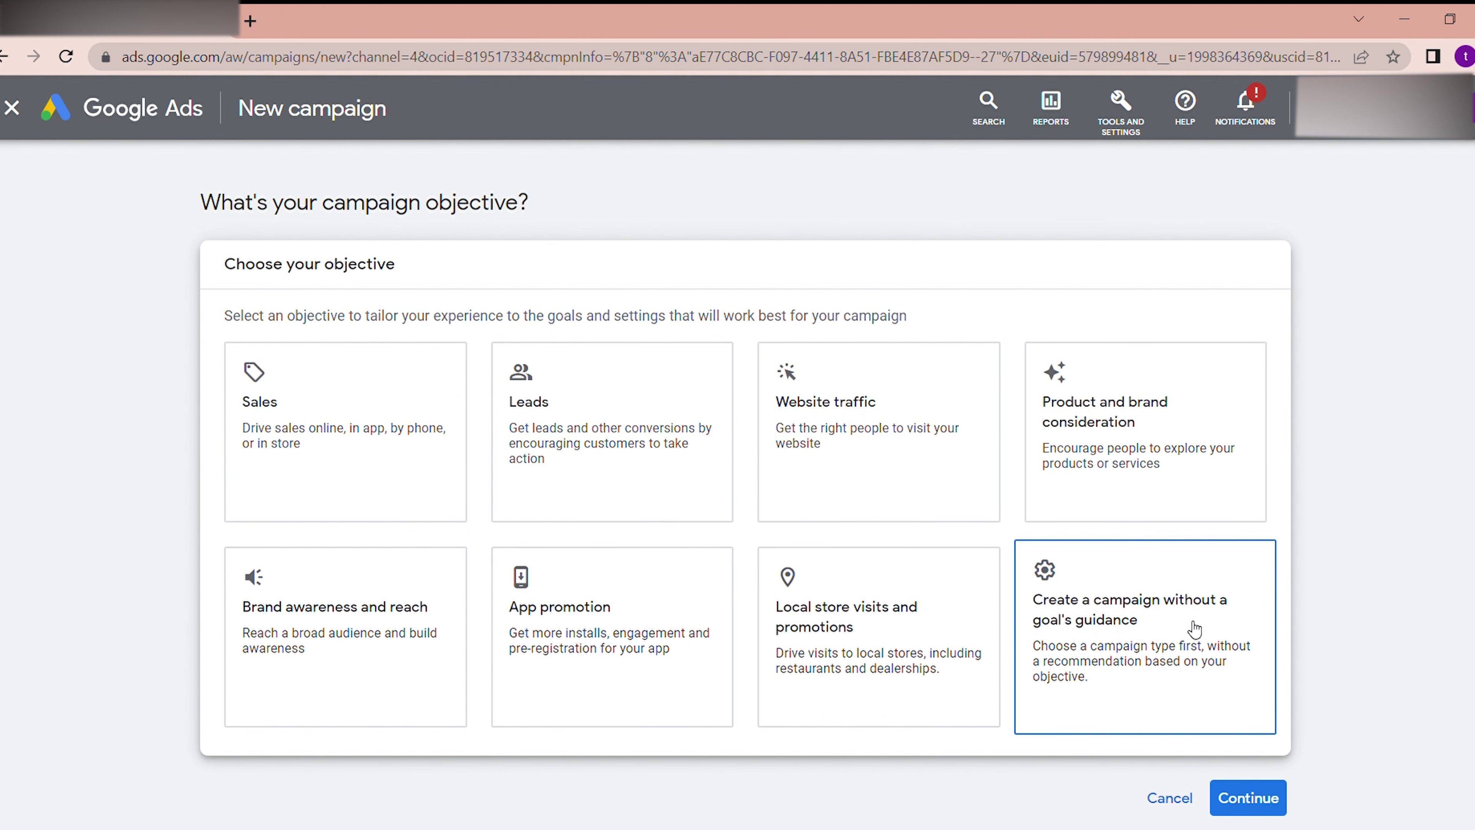
left_click(1137, 613)
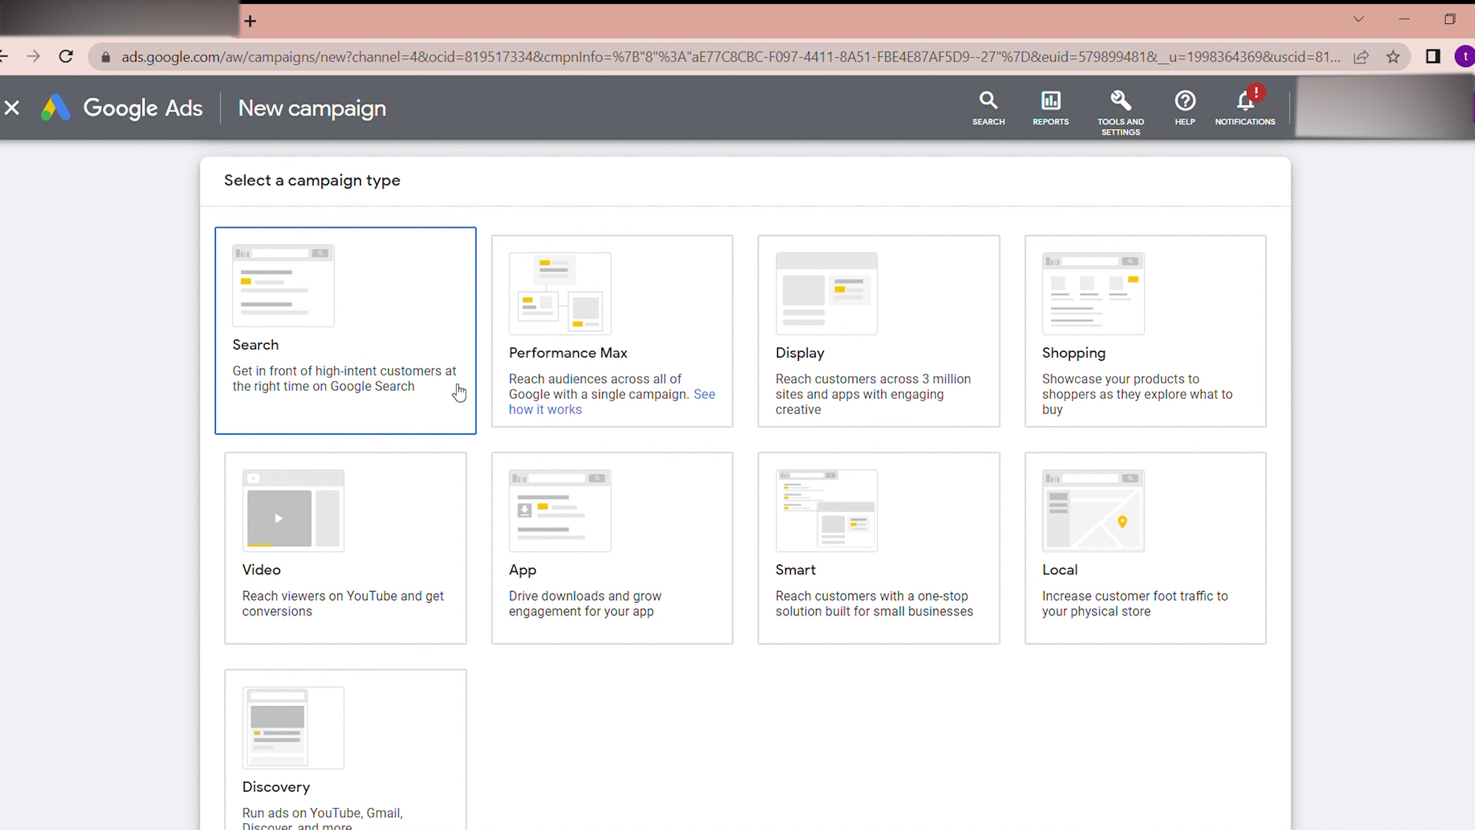
Examine the available campaign types, including Search, Performance Max, Display, Shopping, Video, App, Smart, Local and Discovery.
left_click(631, 393)
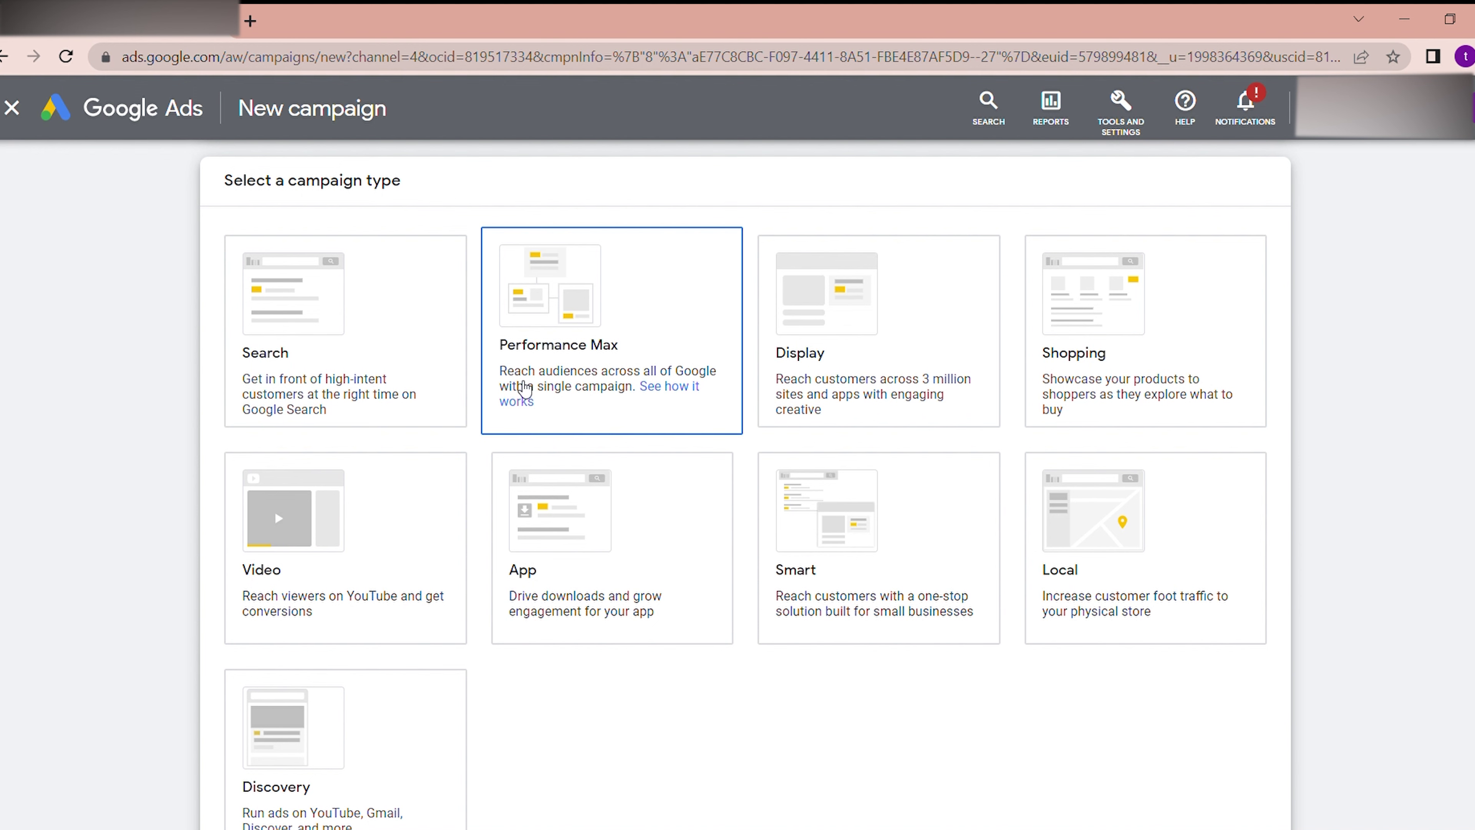
left_click(385, 367)
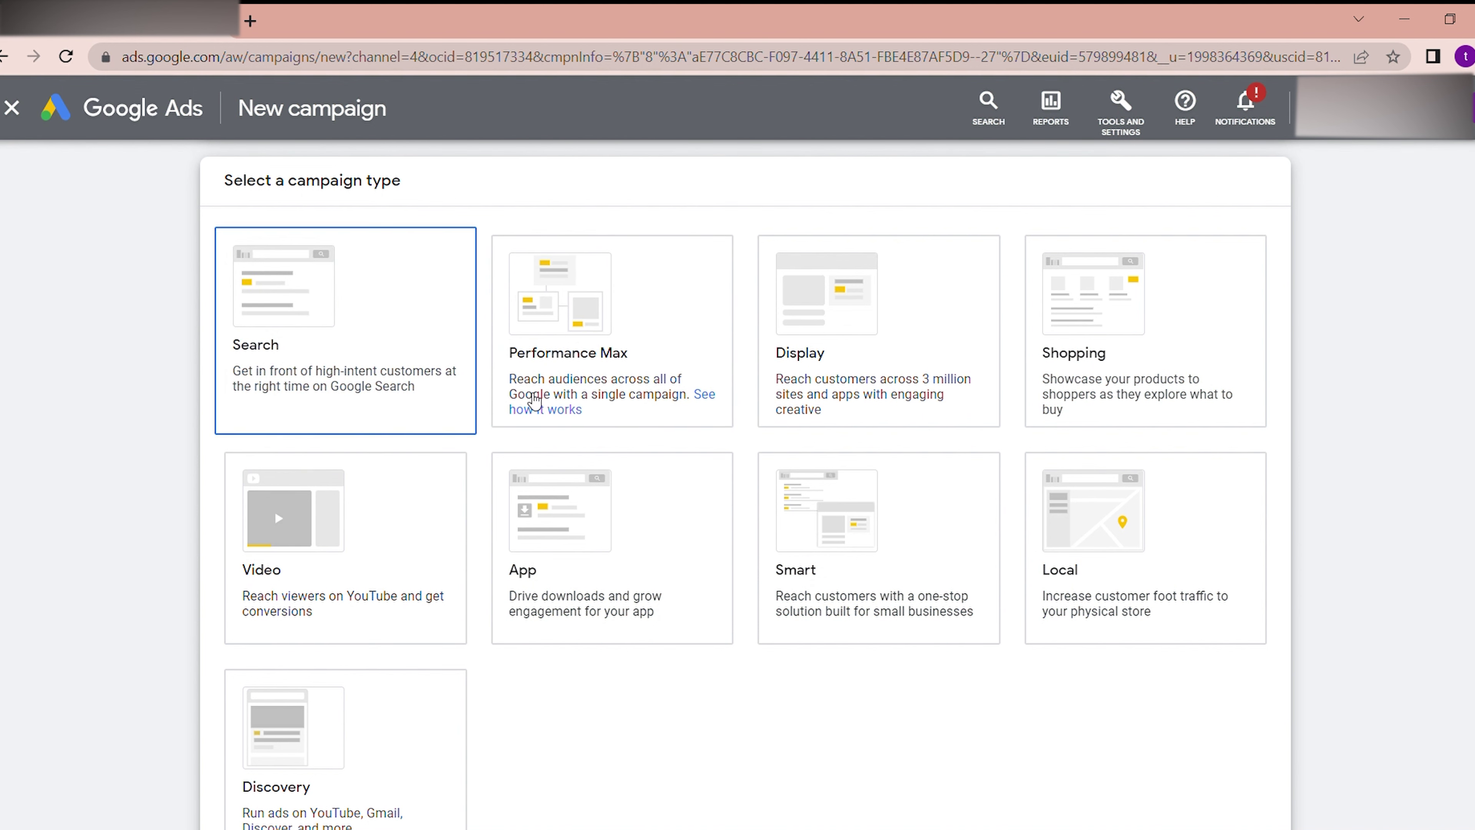
left_click(442, 556)
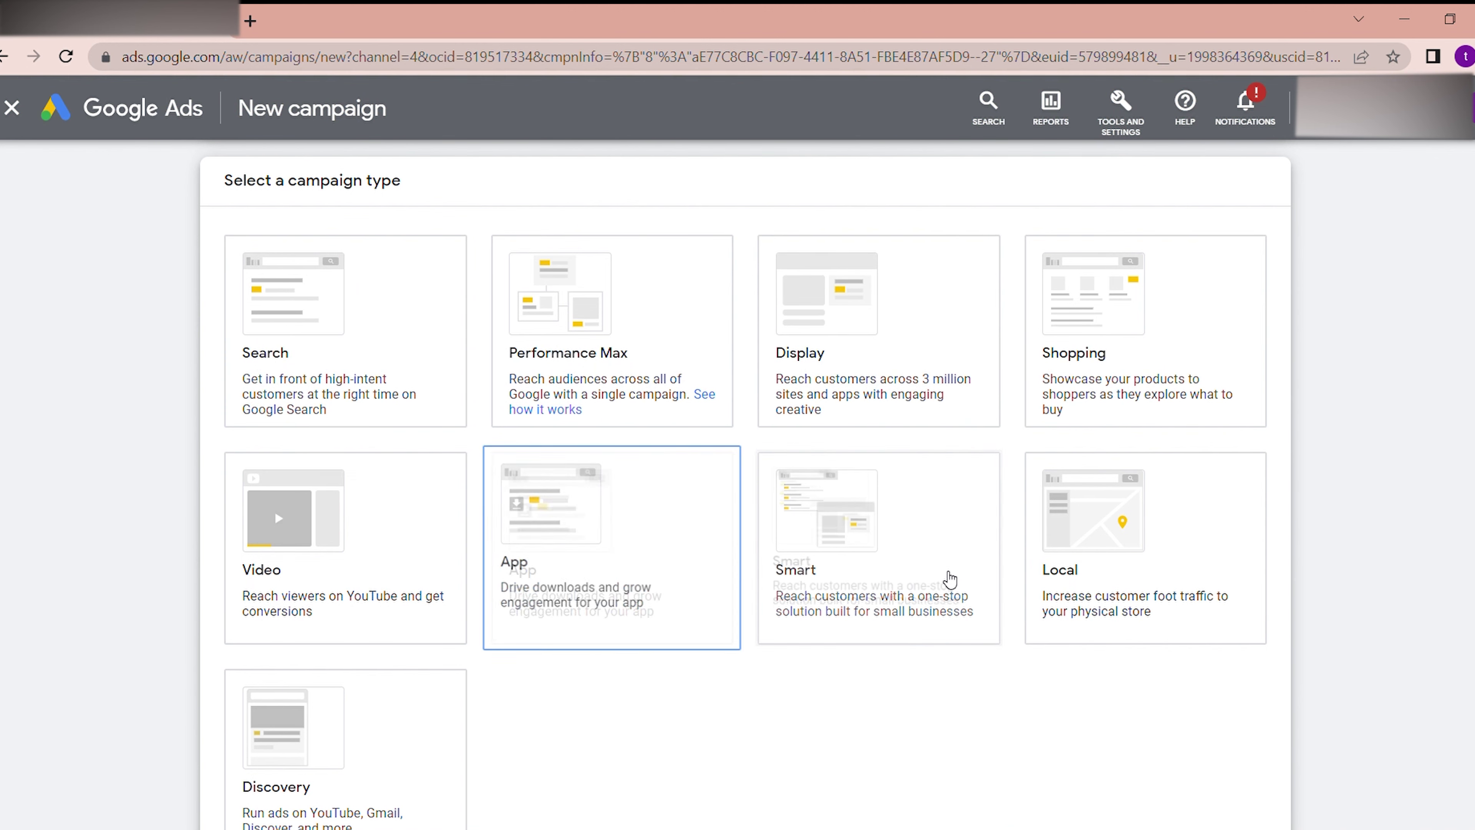
scroll(438, 754, "down", 1)
left_click(552, 501)
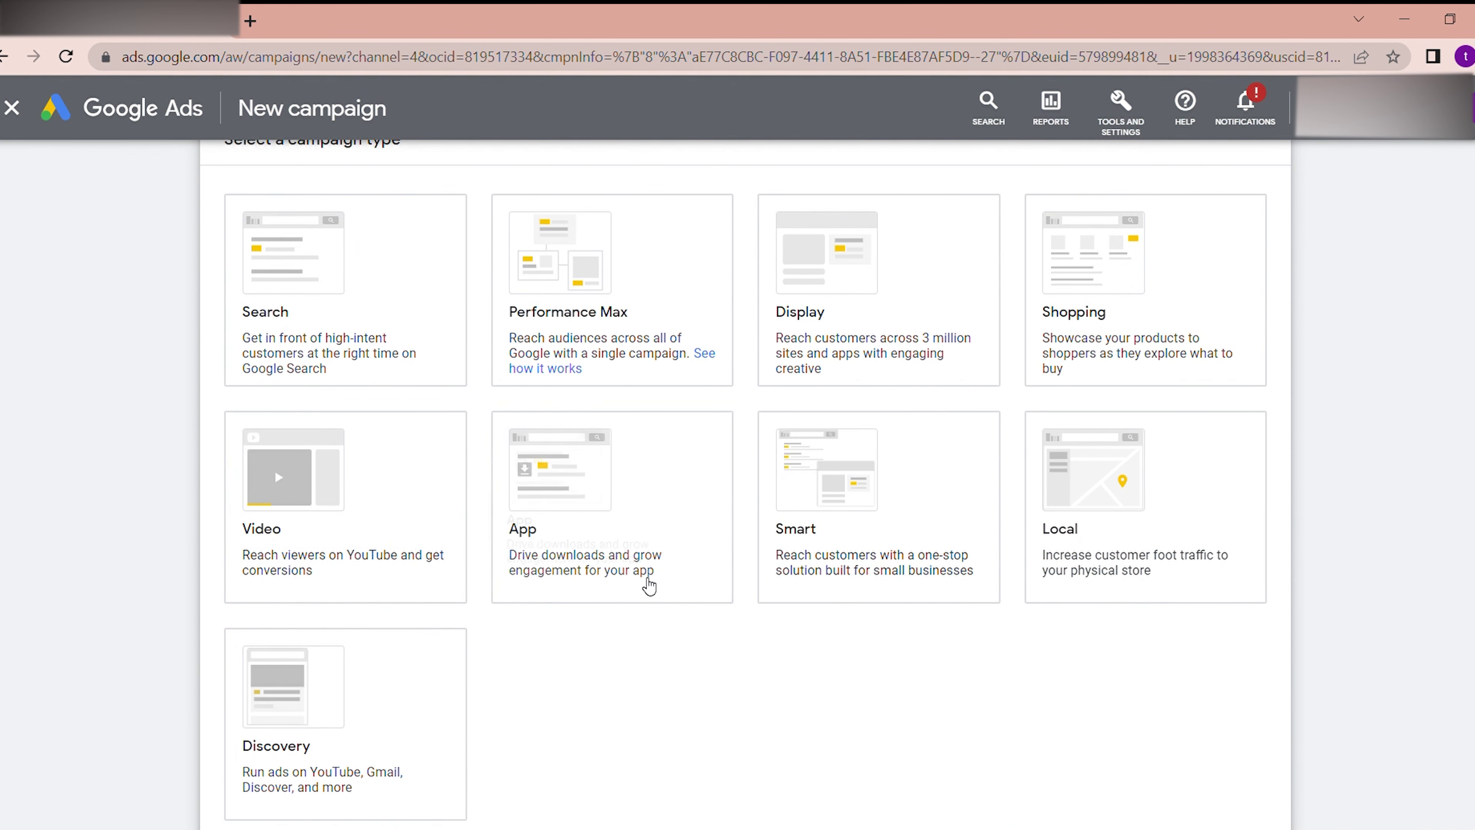
left_click(528, 317)
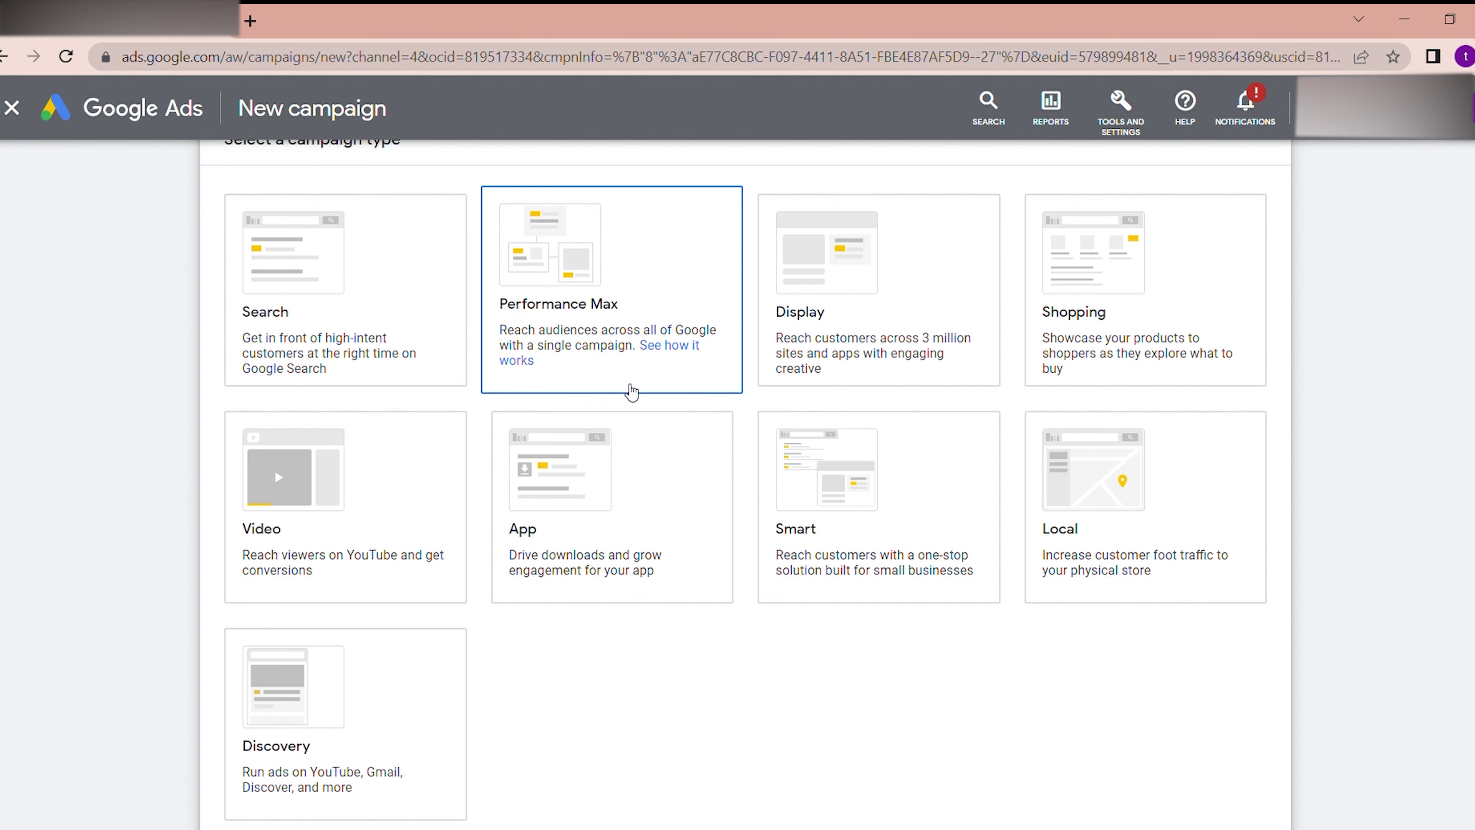
left_click(806, 358)
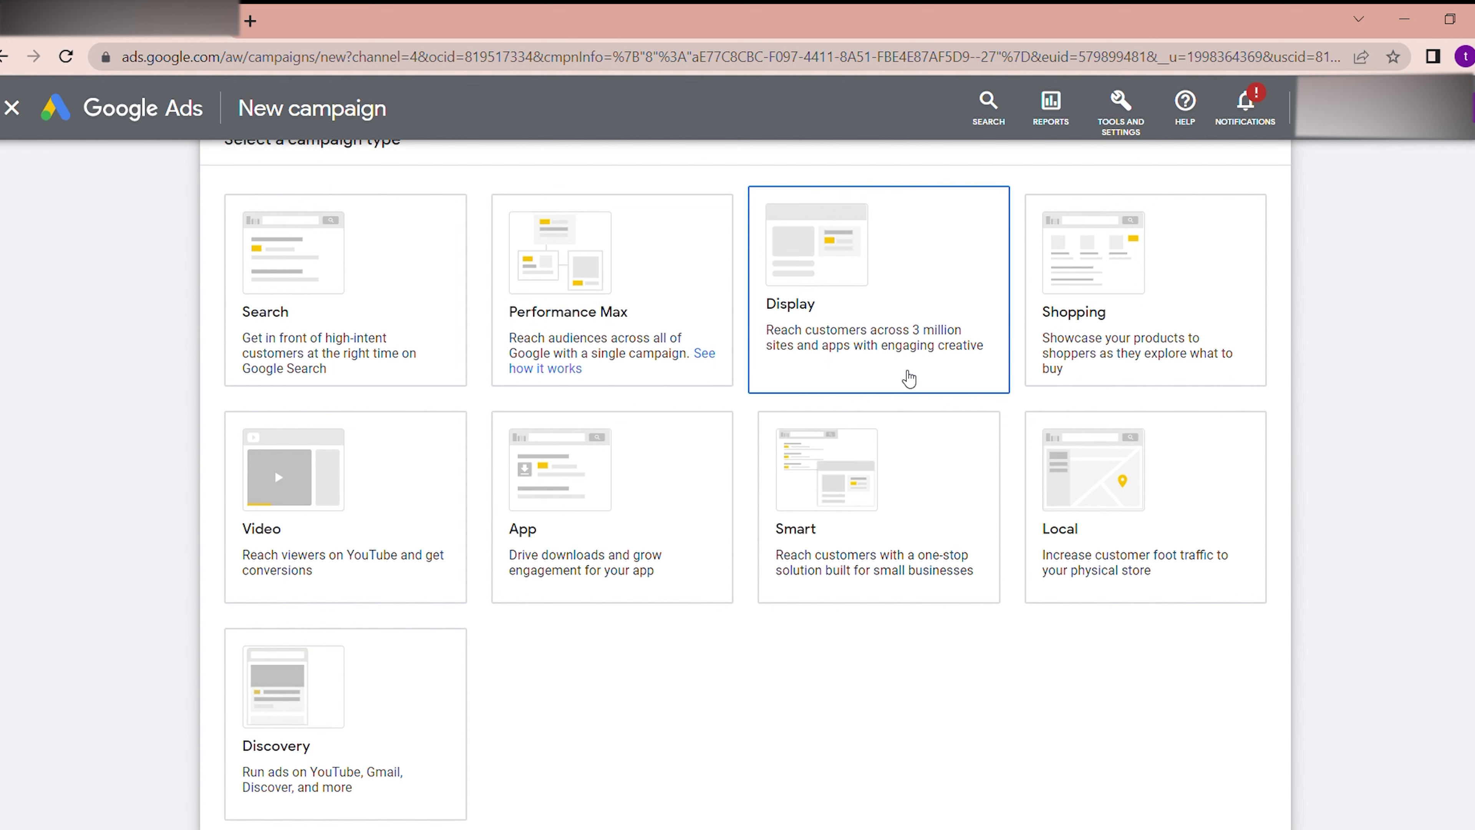
left_click(1079, 370)
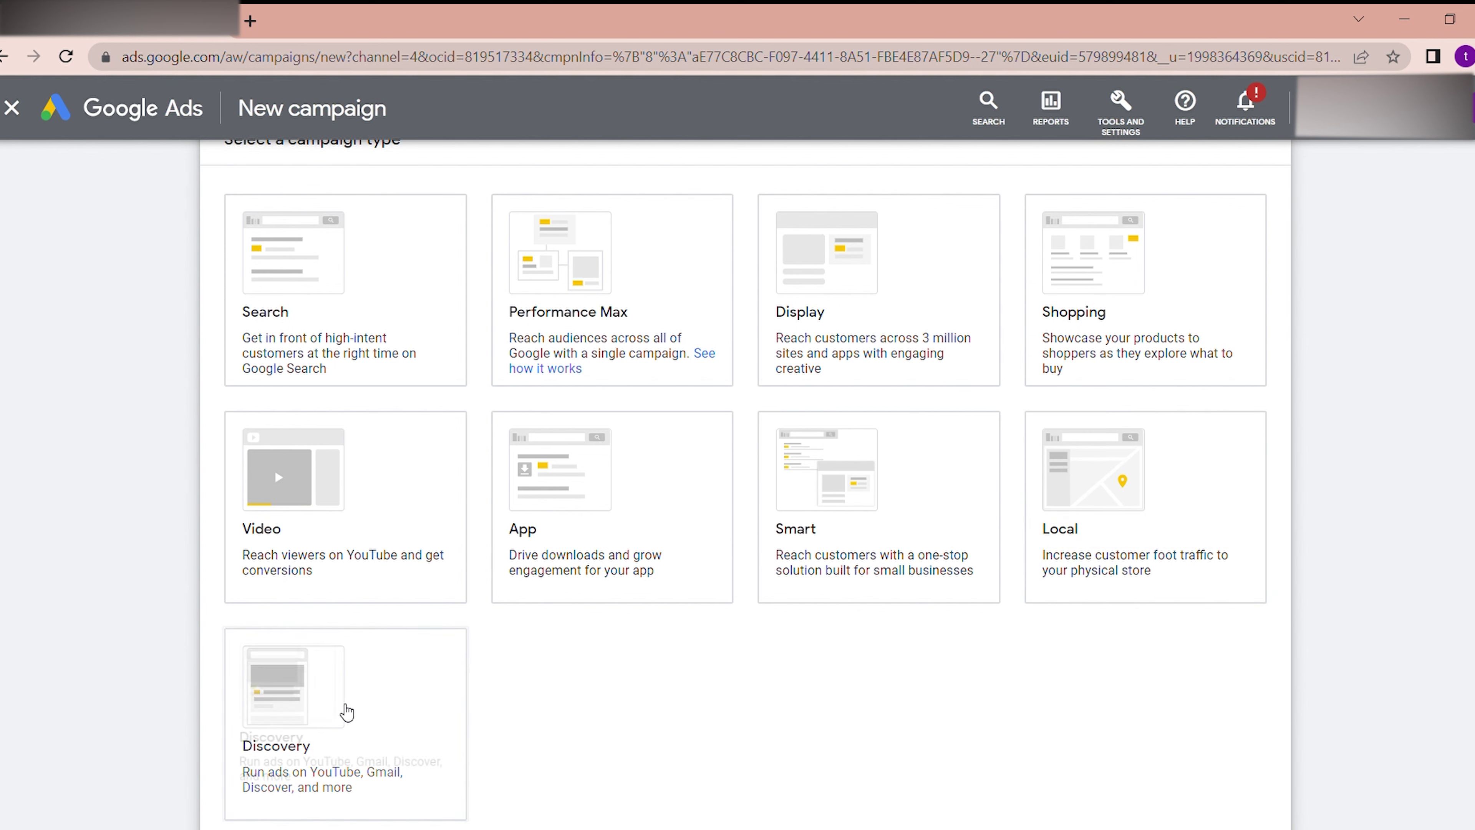
scroll(171, 679, "down", 1)
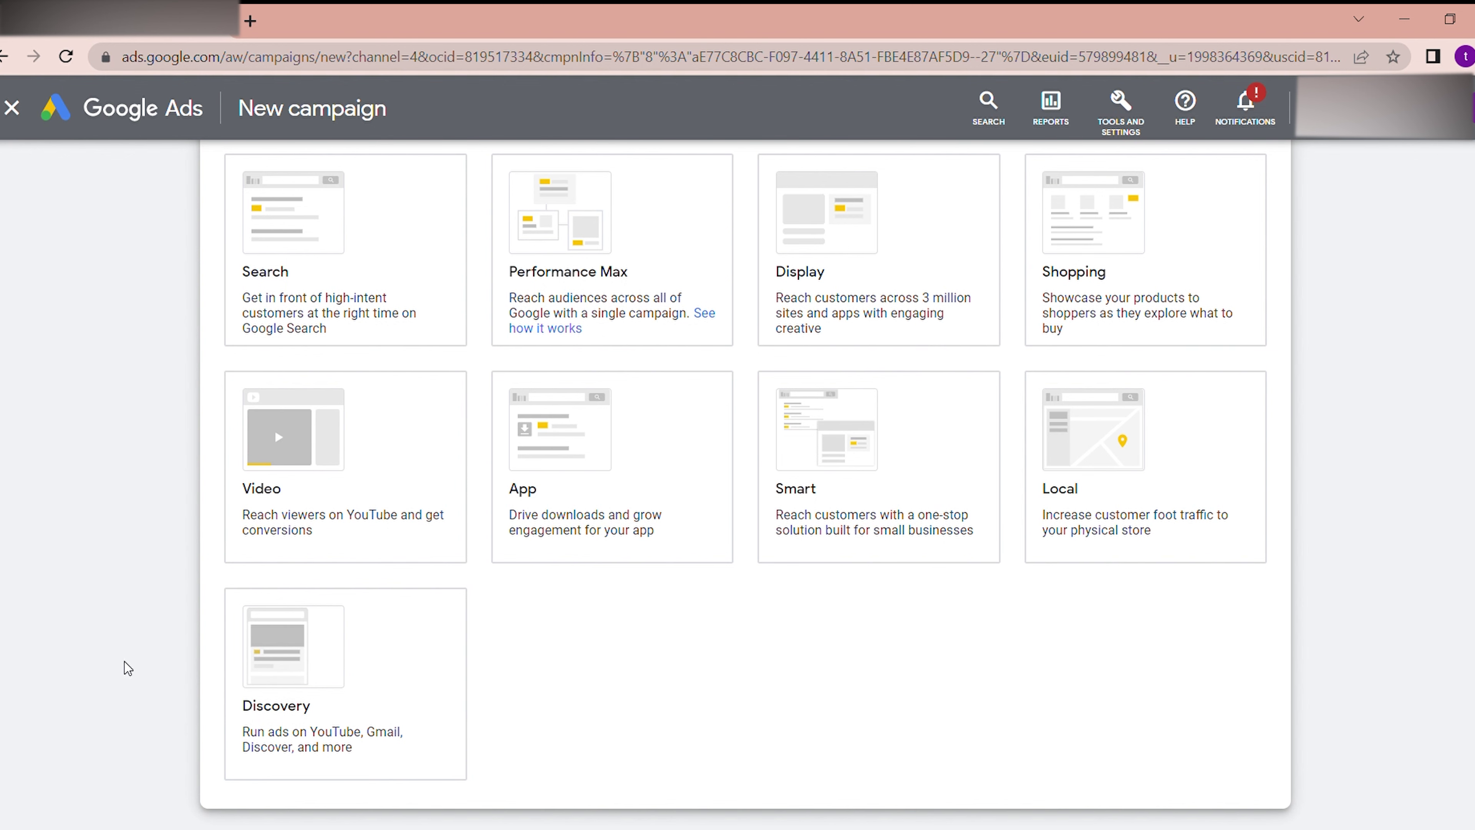
scroll(125, 664, "up", 1)
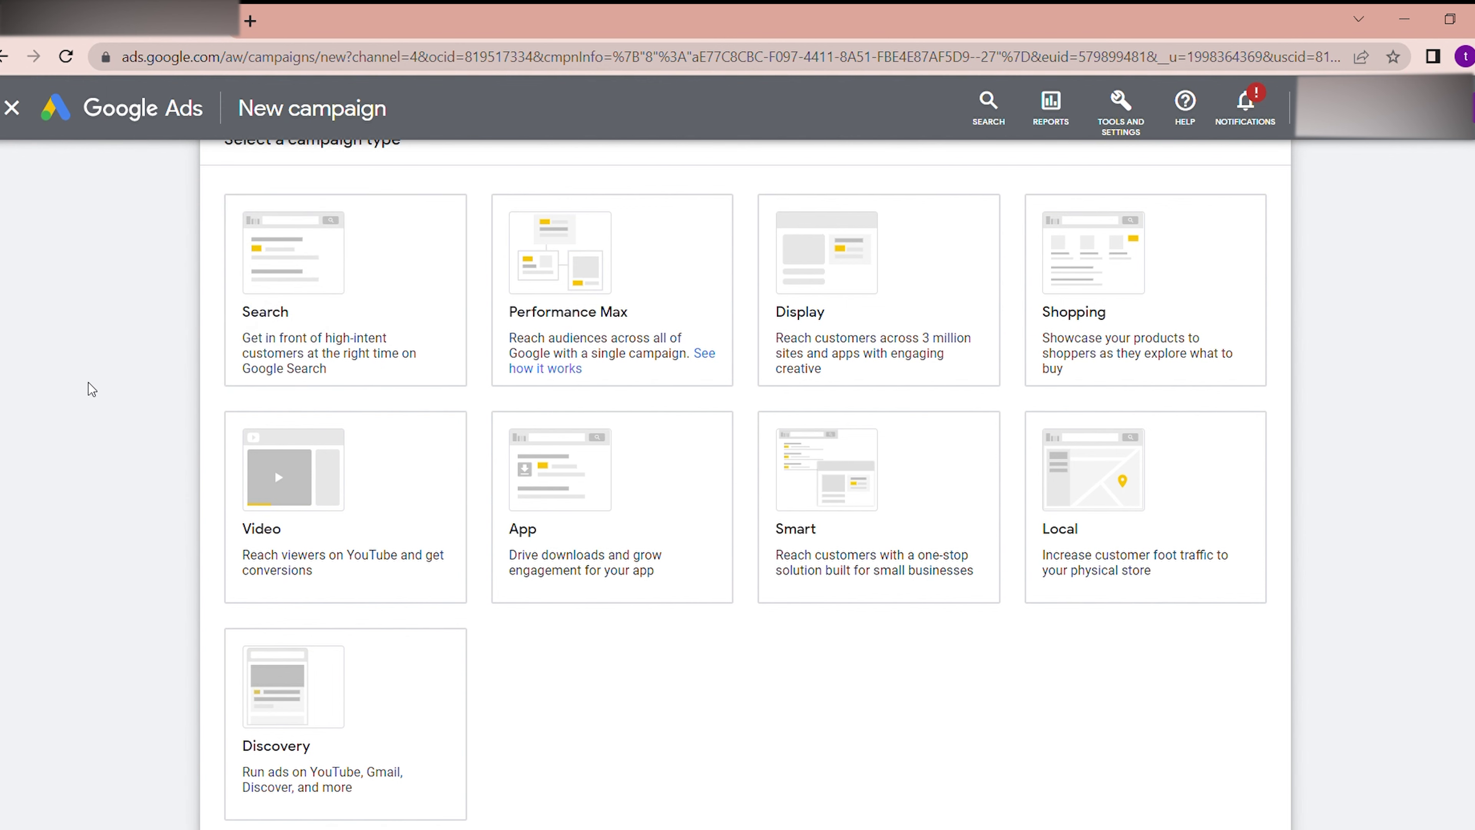
left_click(339, 330)
left_click(630, 524)
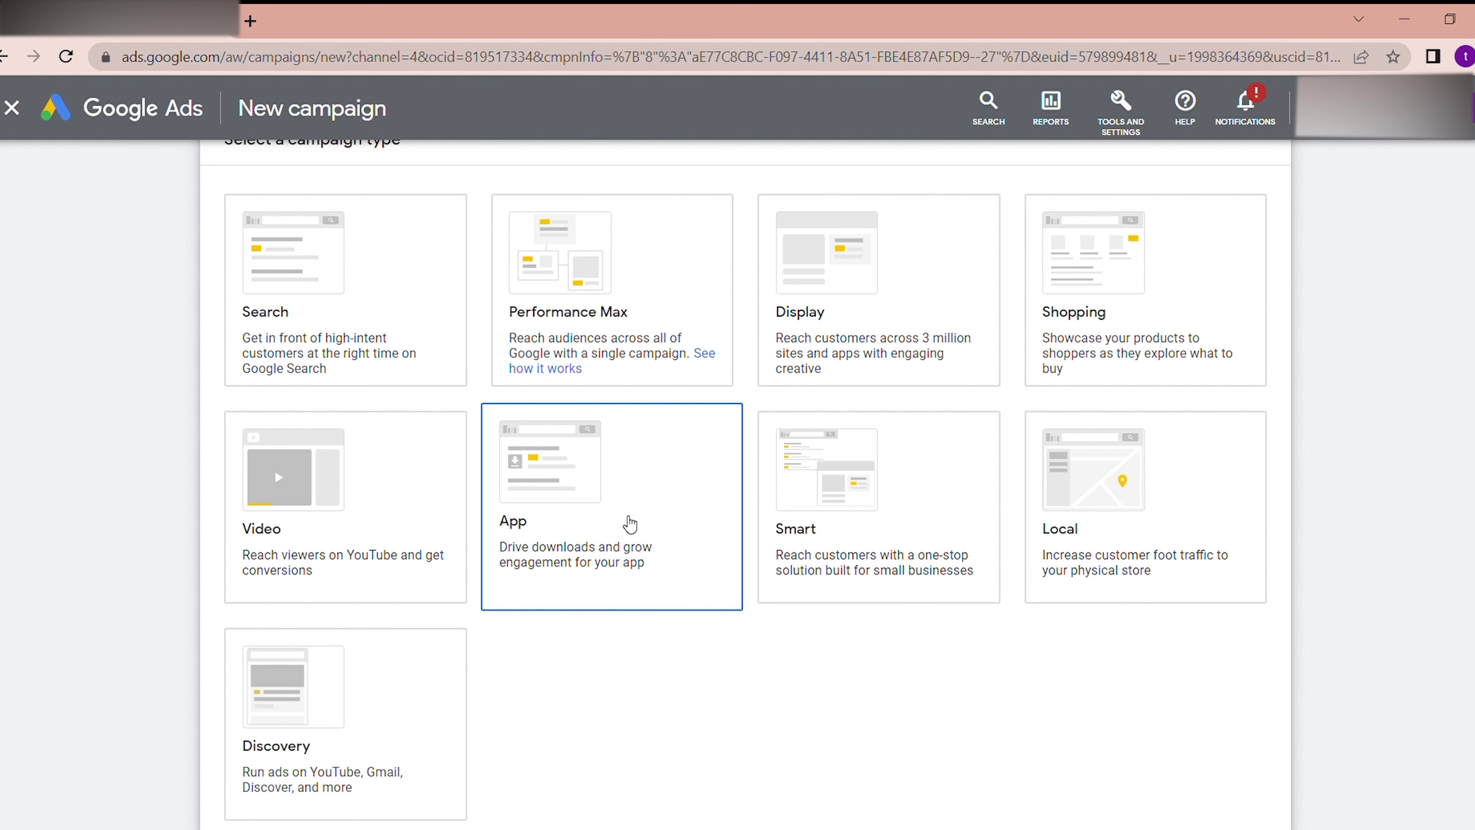
left_click(865, 518)
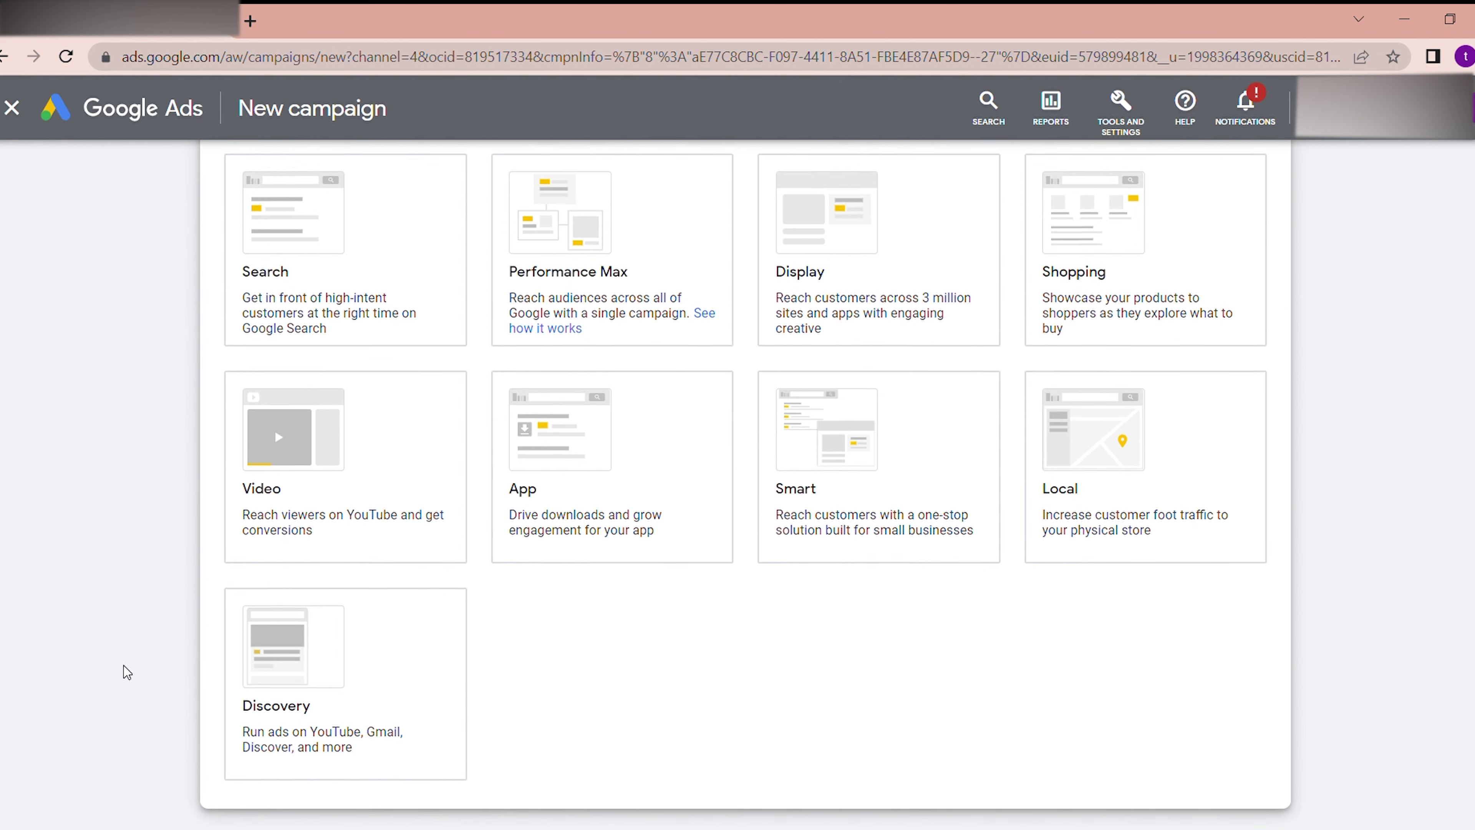
scroll(127, 673, "down", 2)
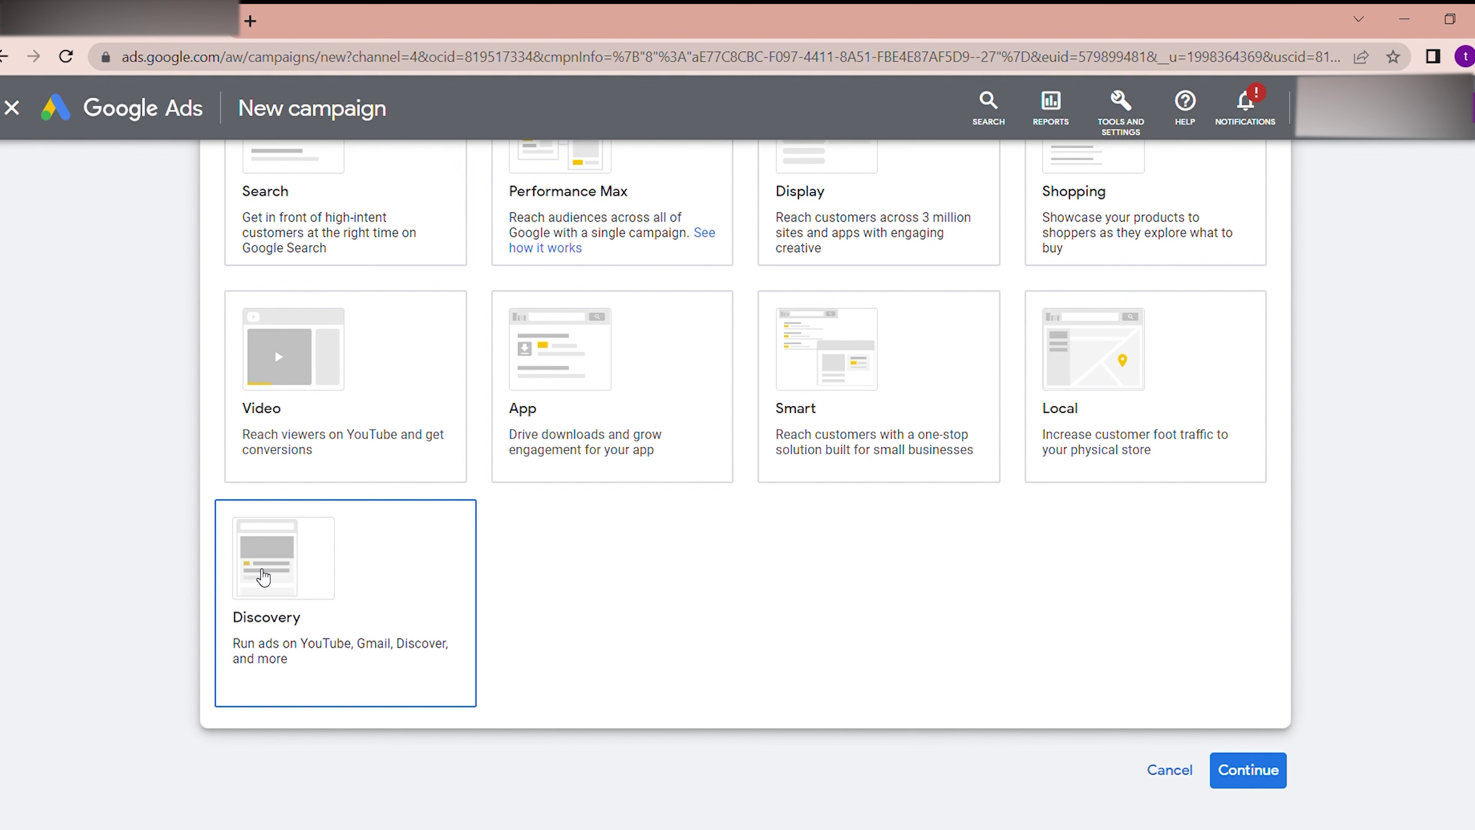
scroll(74, 617, "up", 3)
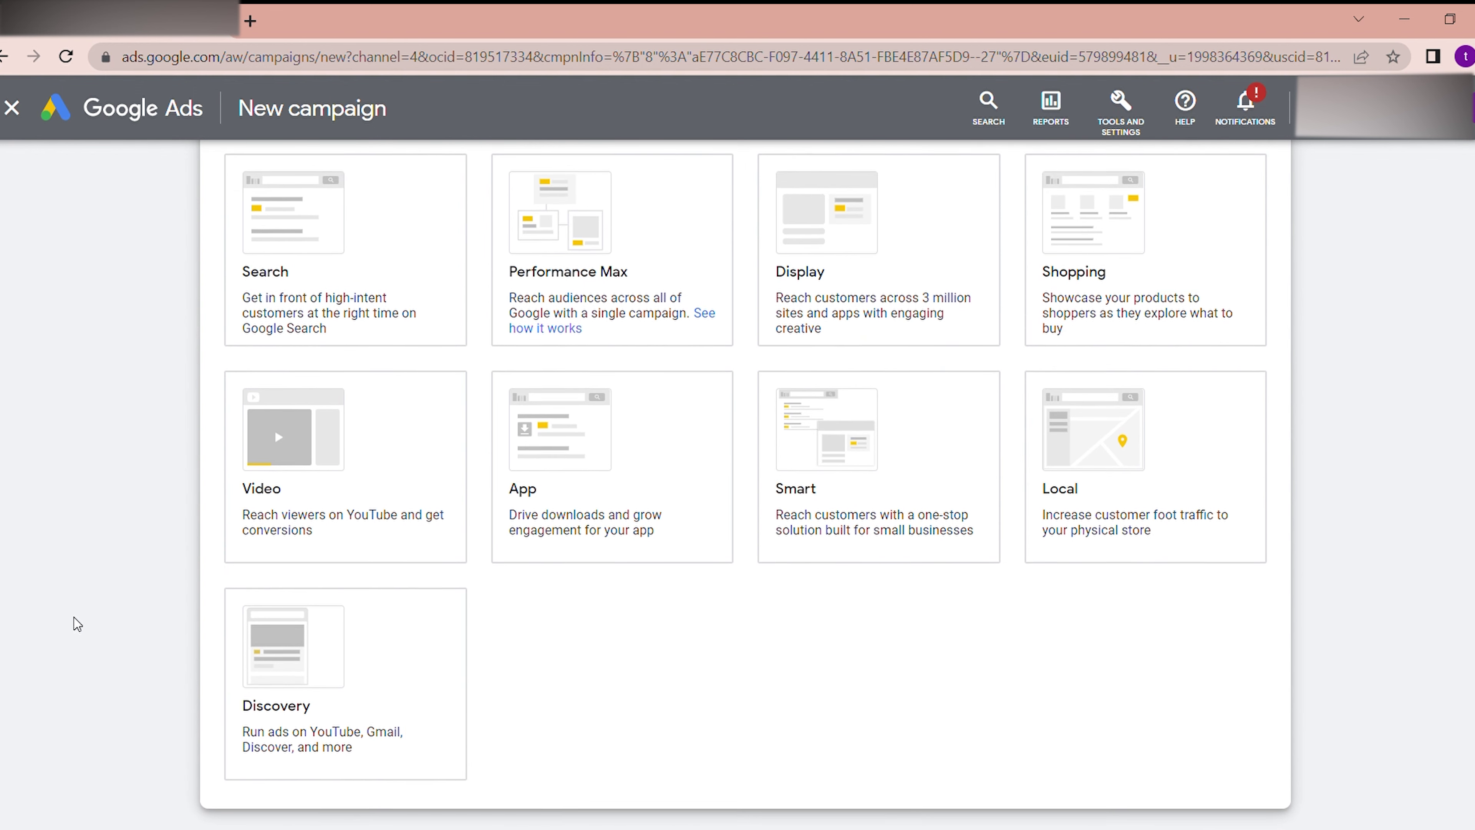
scroll(74, 617, "down", 1)
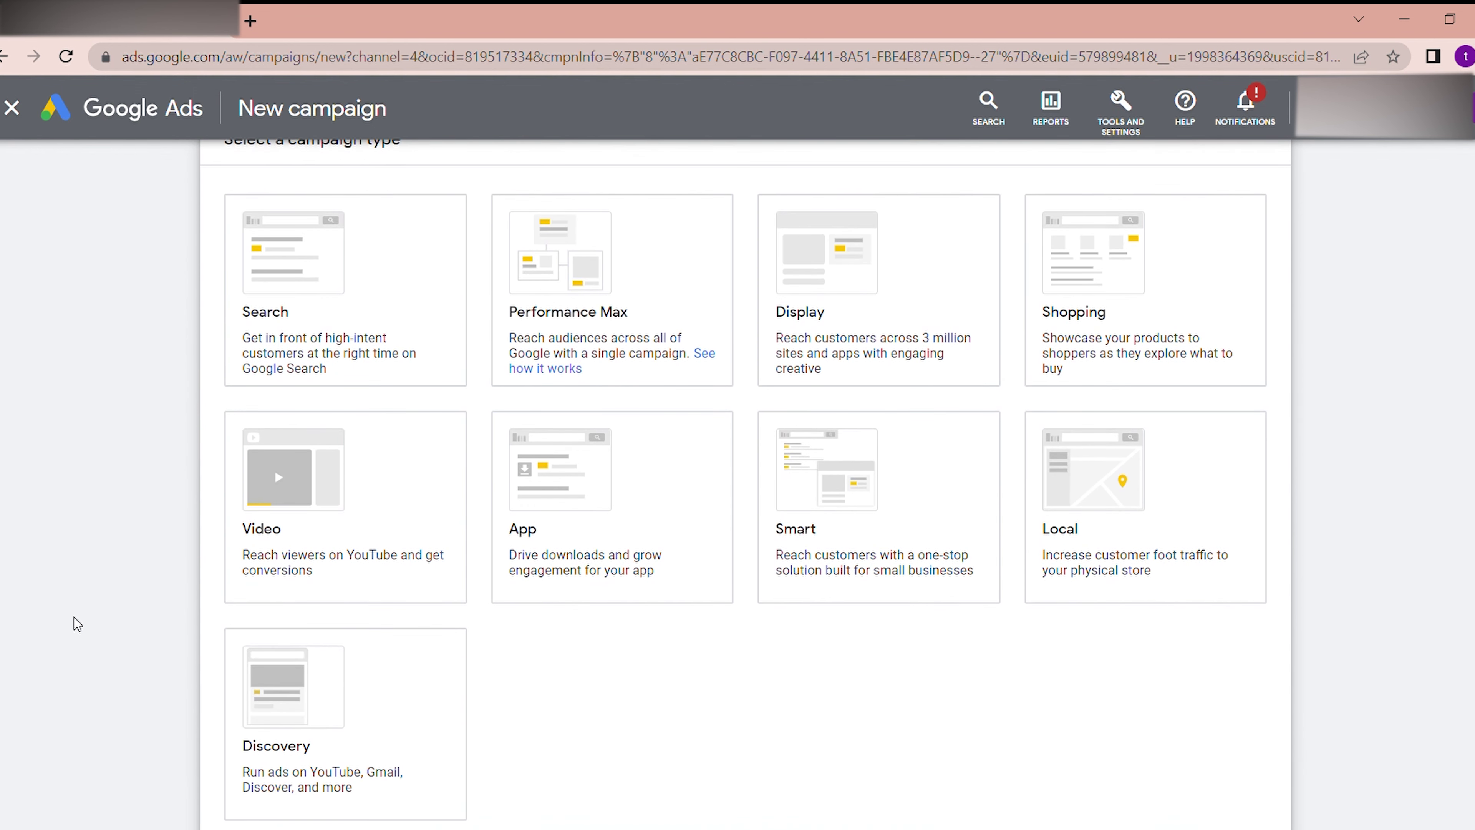
Choose the Video campaign type with the Custom video campaign subtype and continue to the campaign settings.
left_click(260, 519)
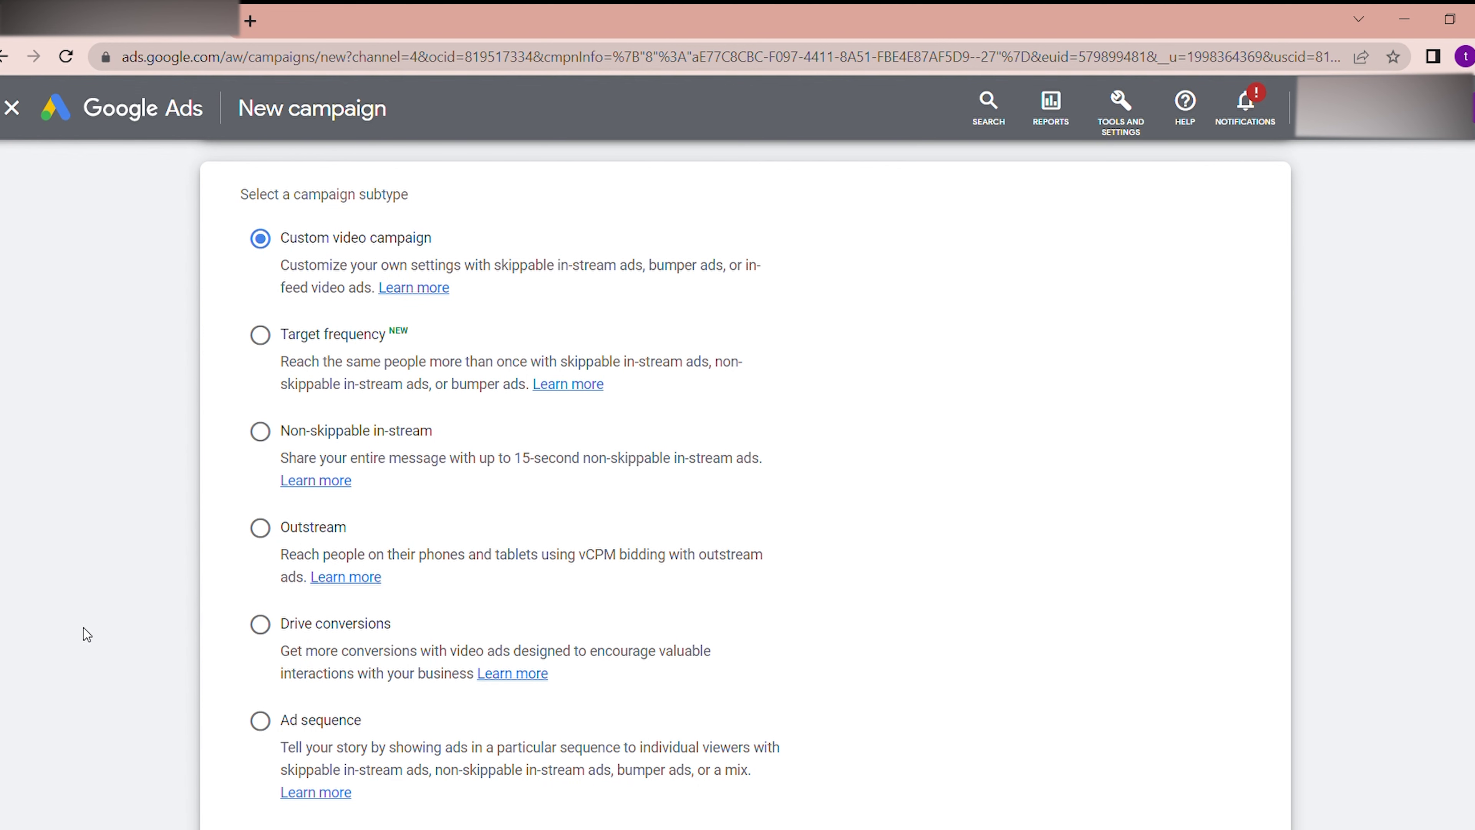
scroll(83, 627, "down", 2)
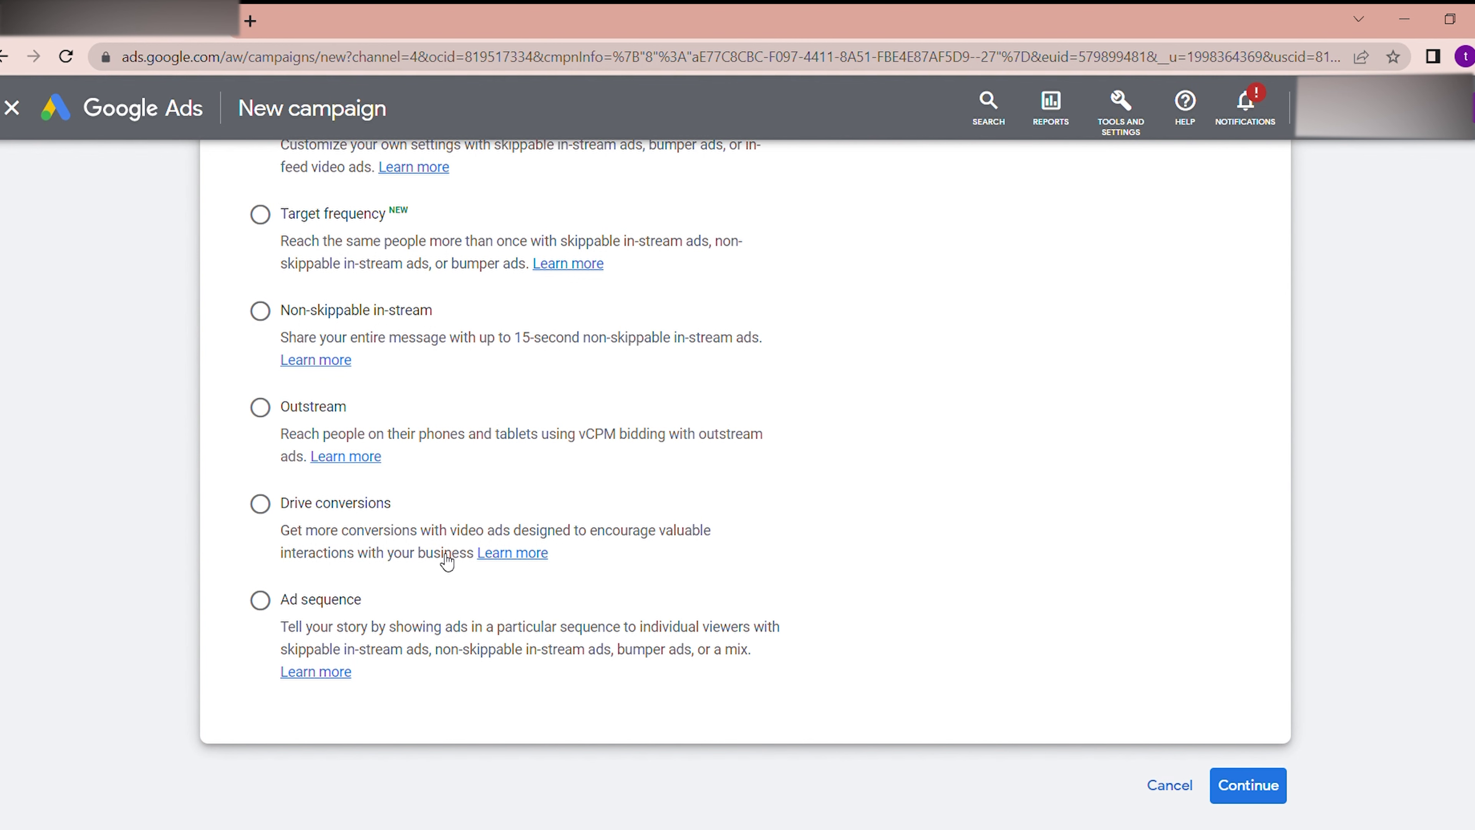
scroll(61, 563, "up", 7)
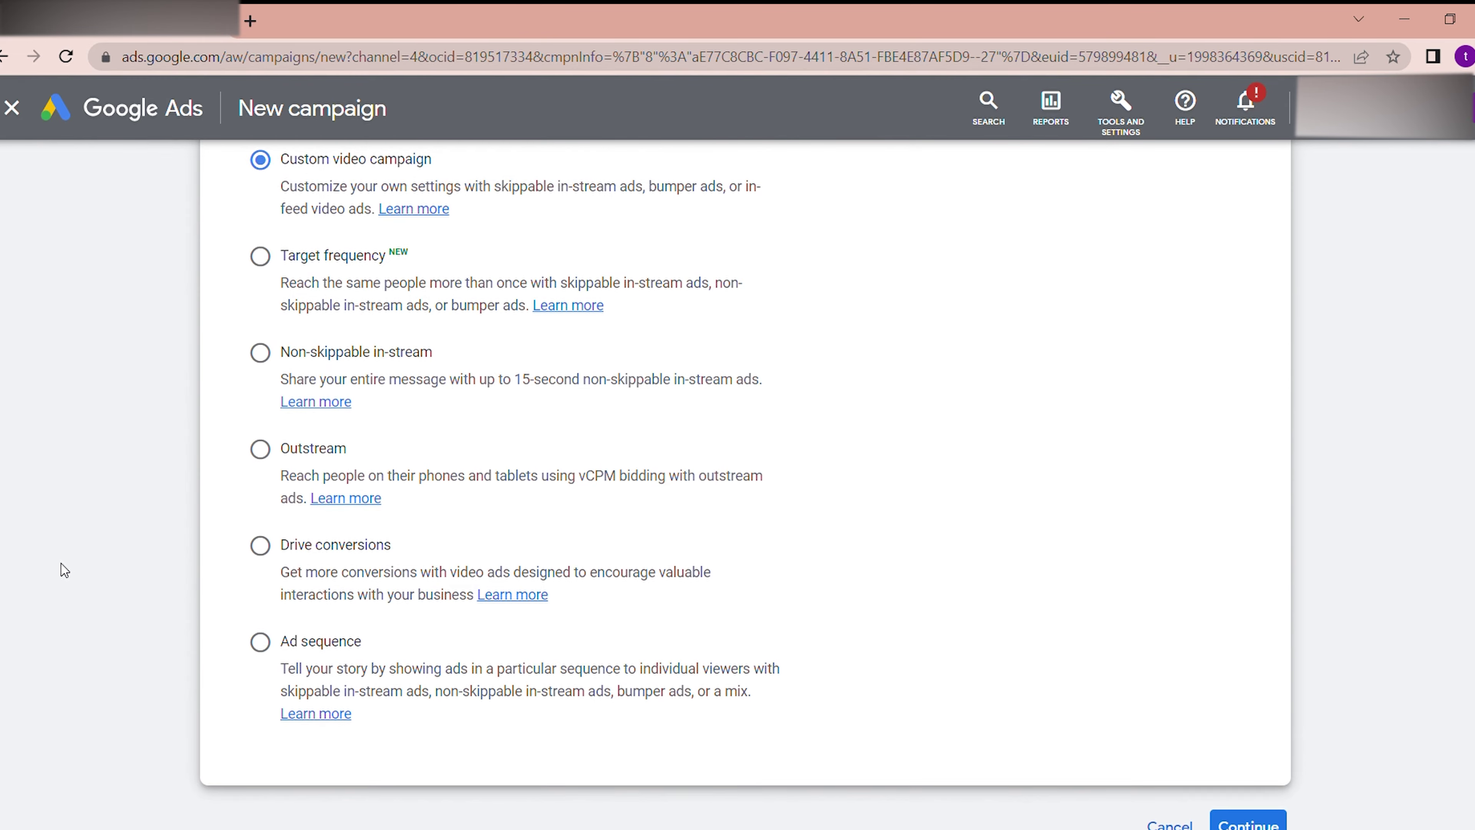
scroll(61, 564, "down", 4)
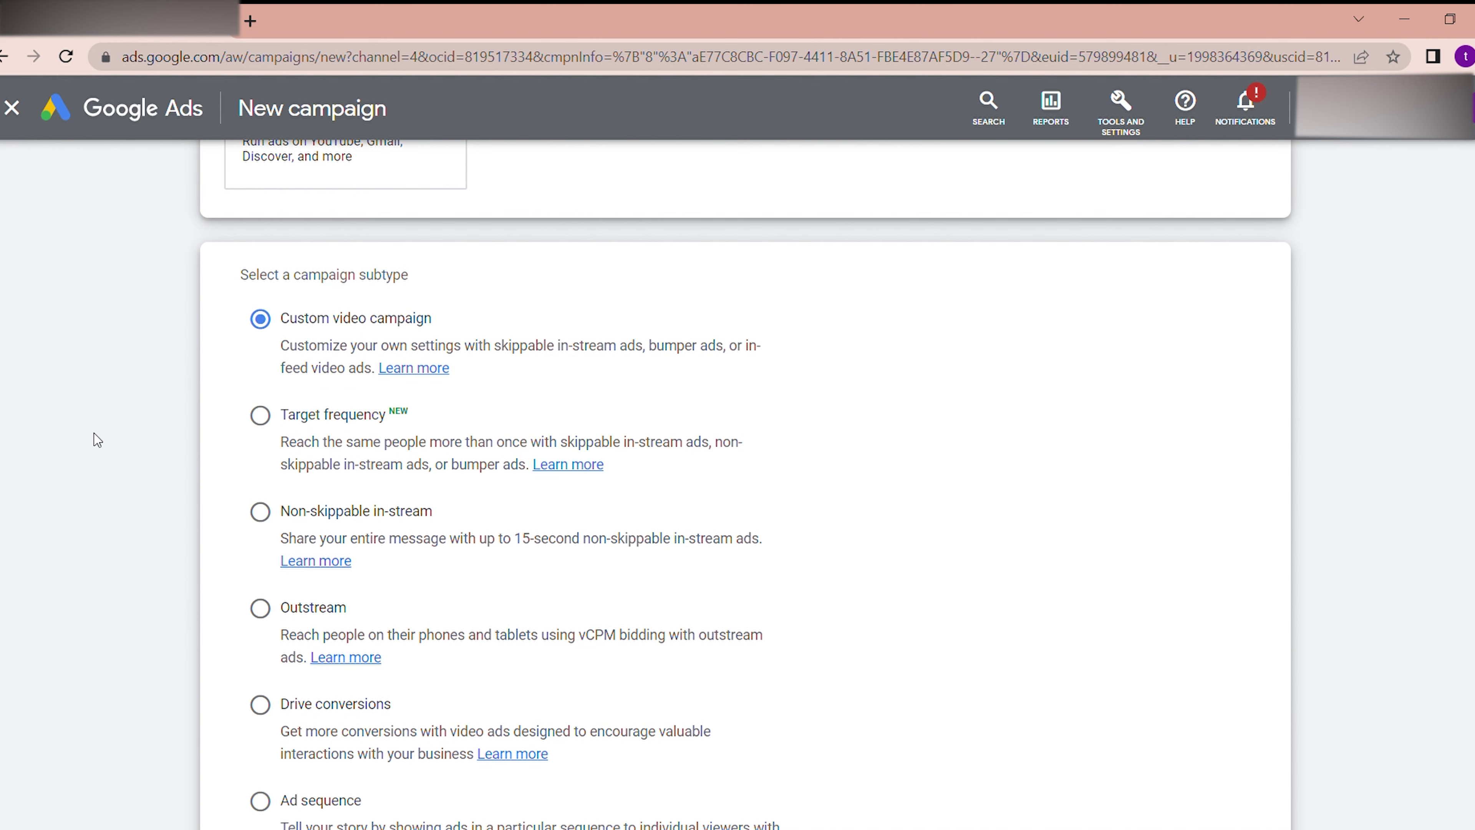
scroll(93, 434, "down", 2)
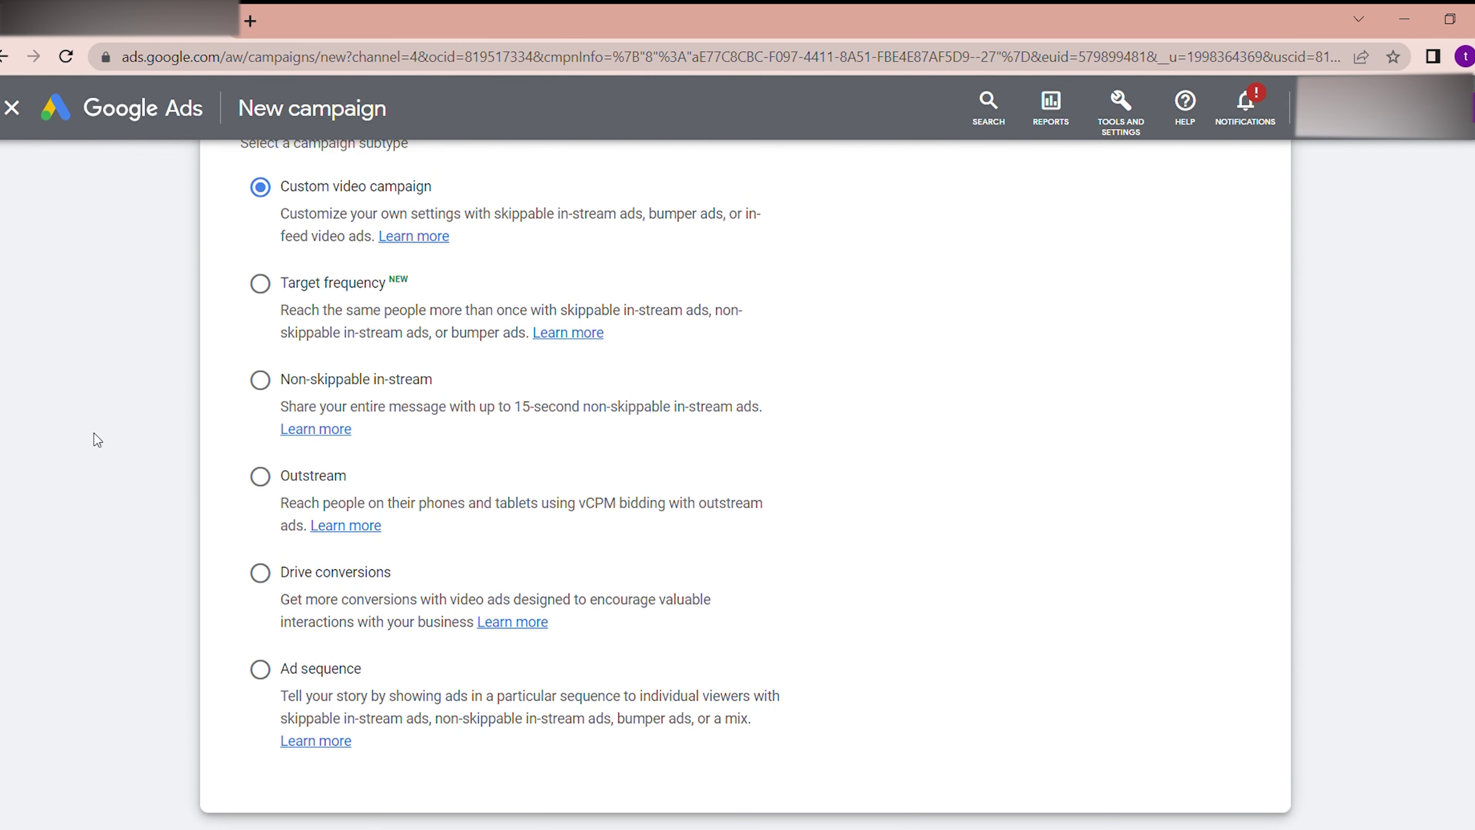
scroll(94, 434, "down", 2)
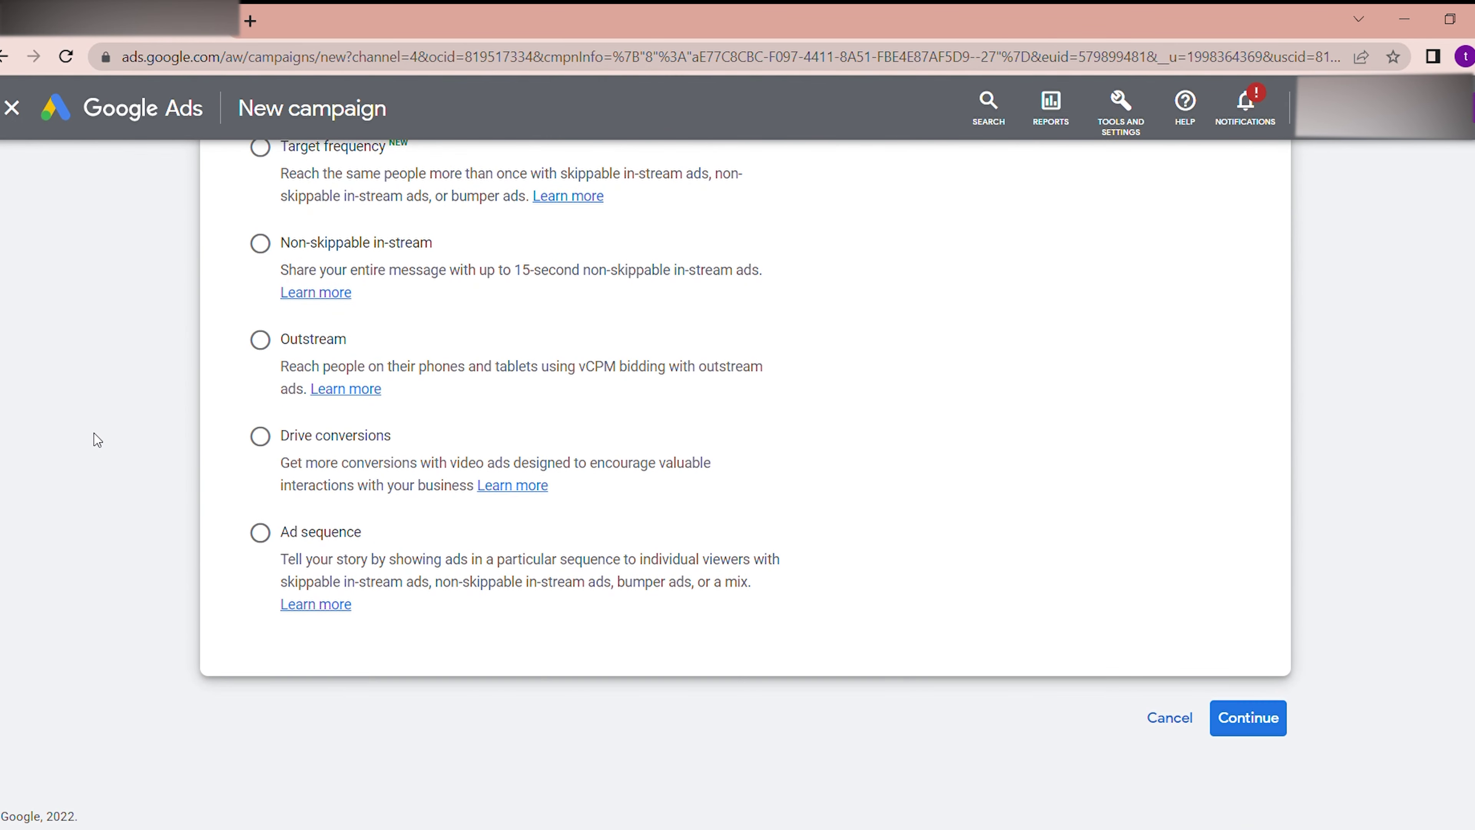
left_click(1268, 727)
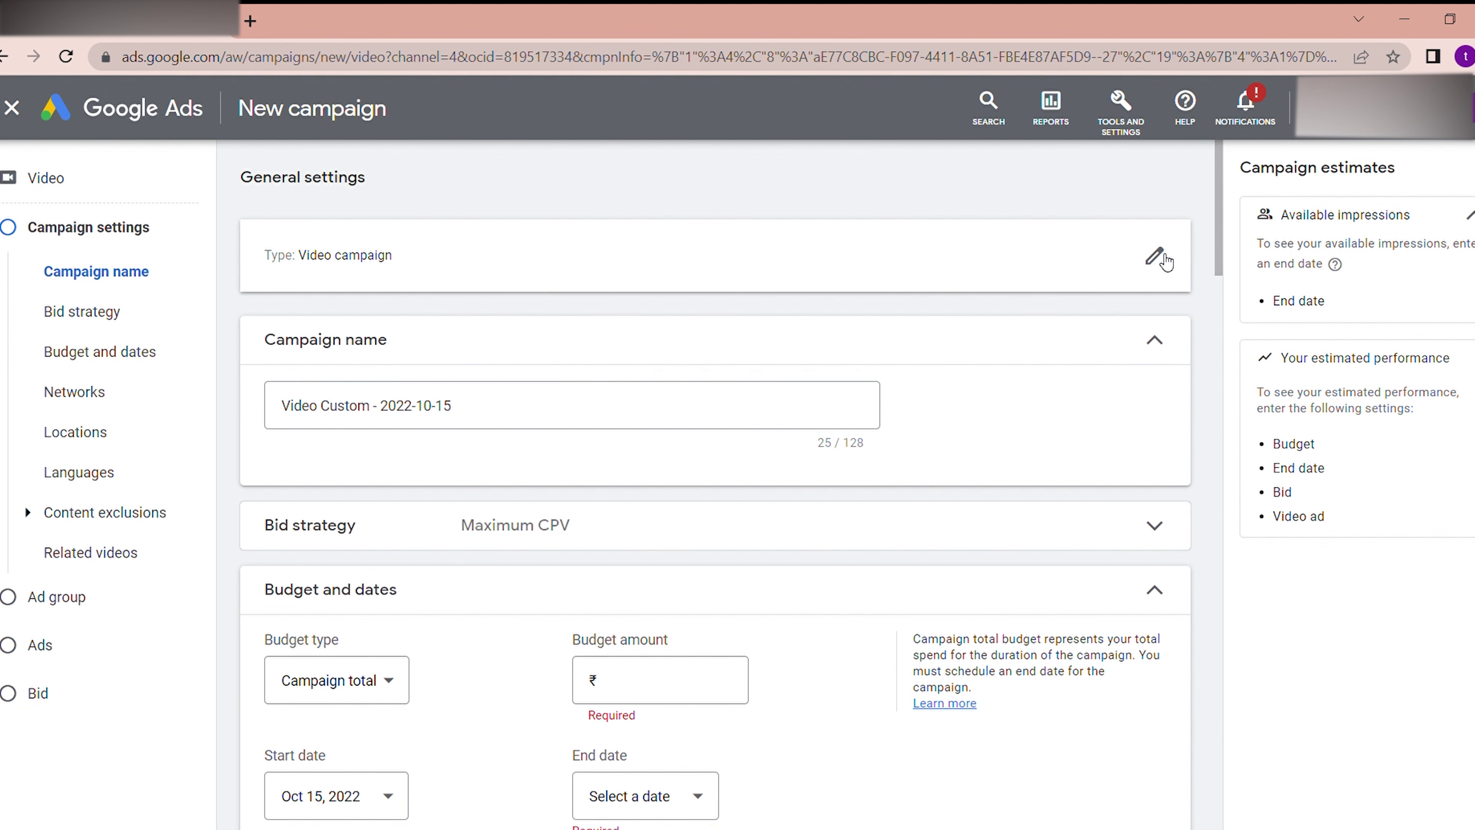
Reopen the campaign type selection, reselect the option without a goal's guidance, and continue with a custom video campaign.
left_click(1154, 253)
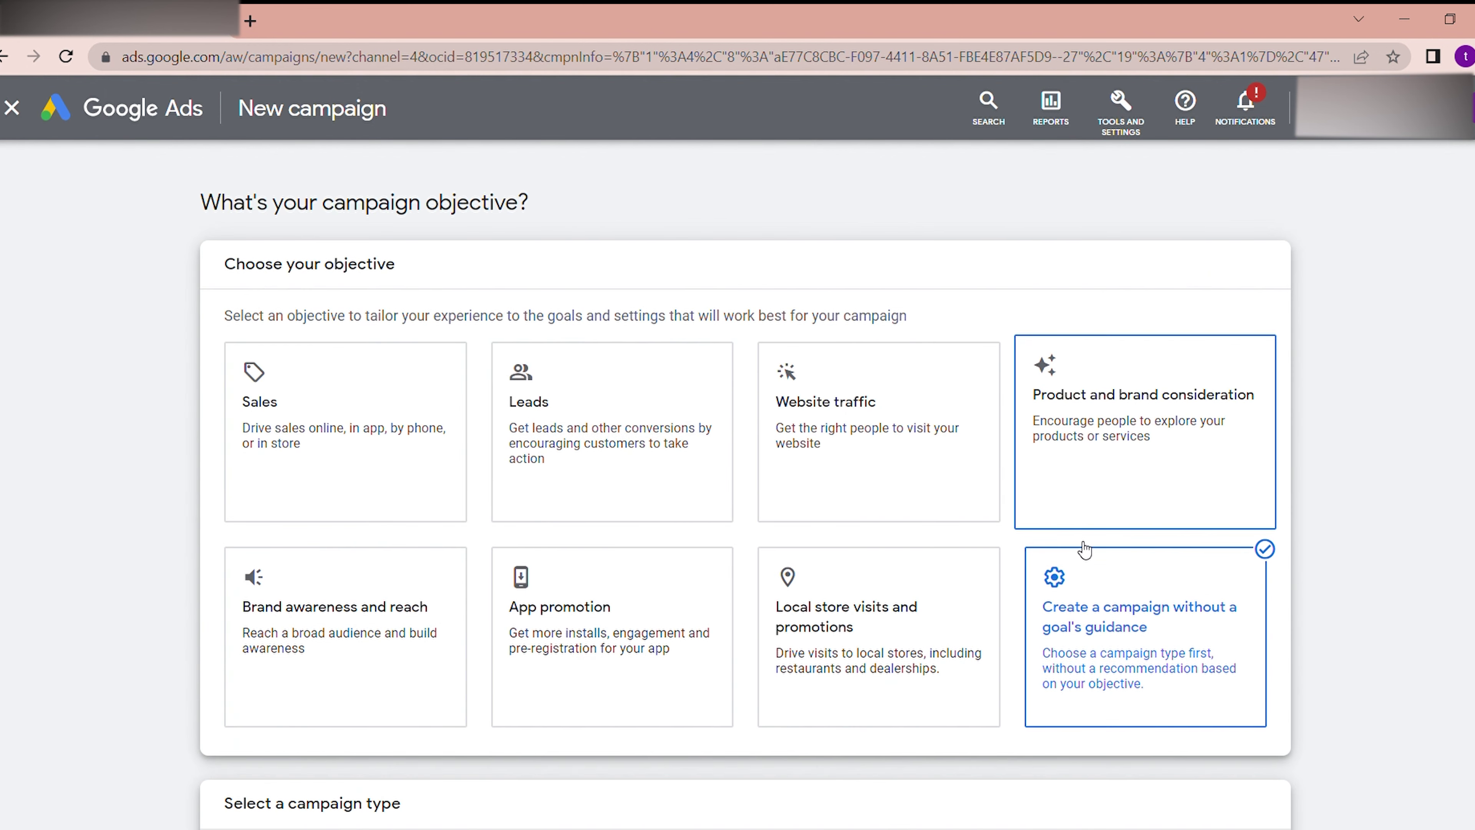
left_click(1162, 631)
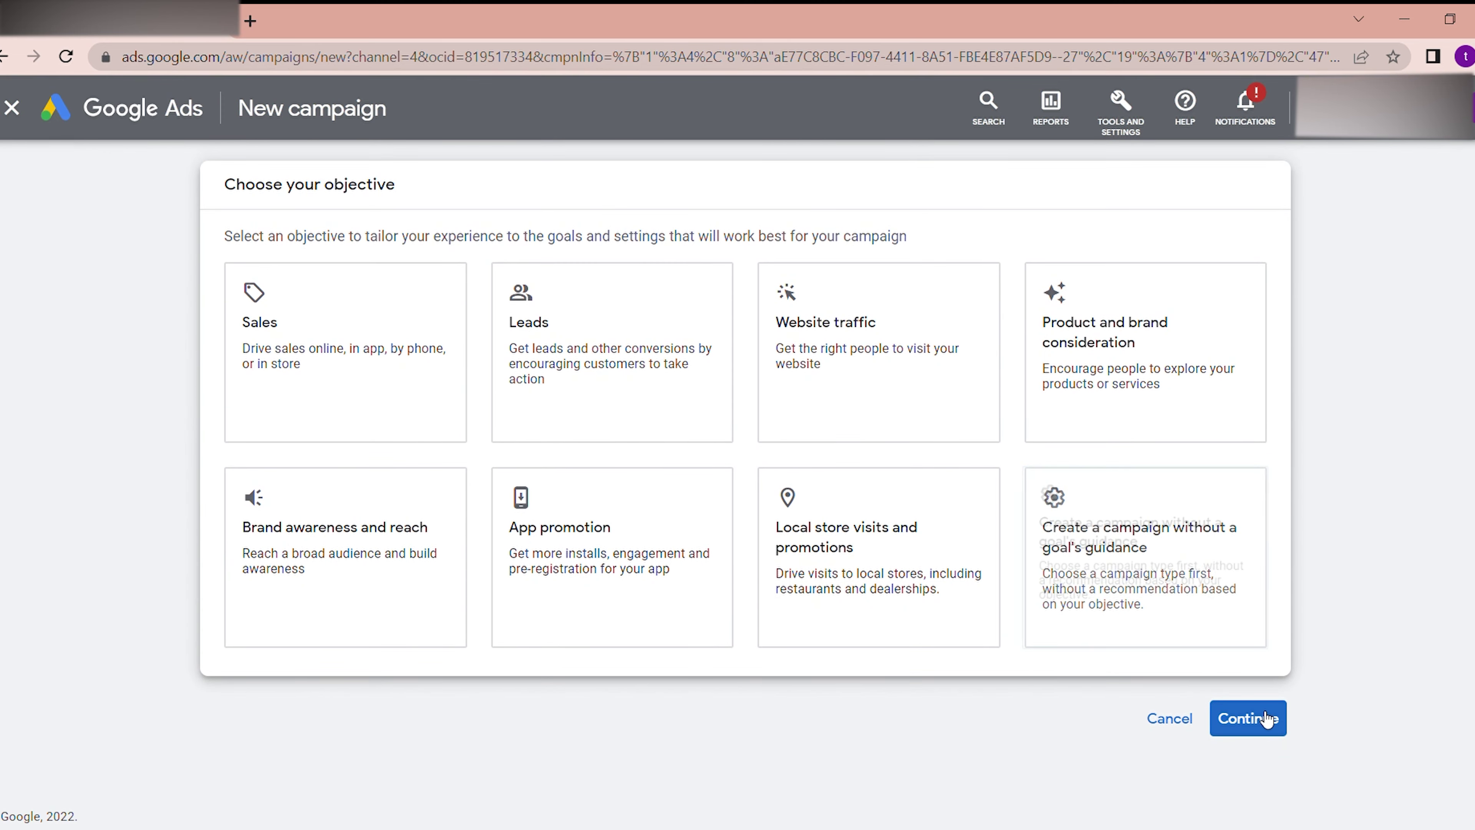
left_click(1243, 717)
left_click(1156, 559)
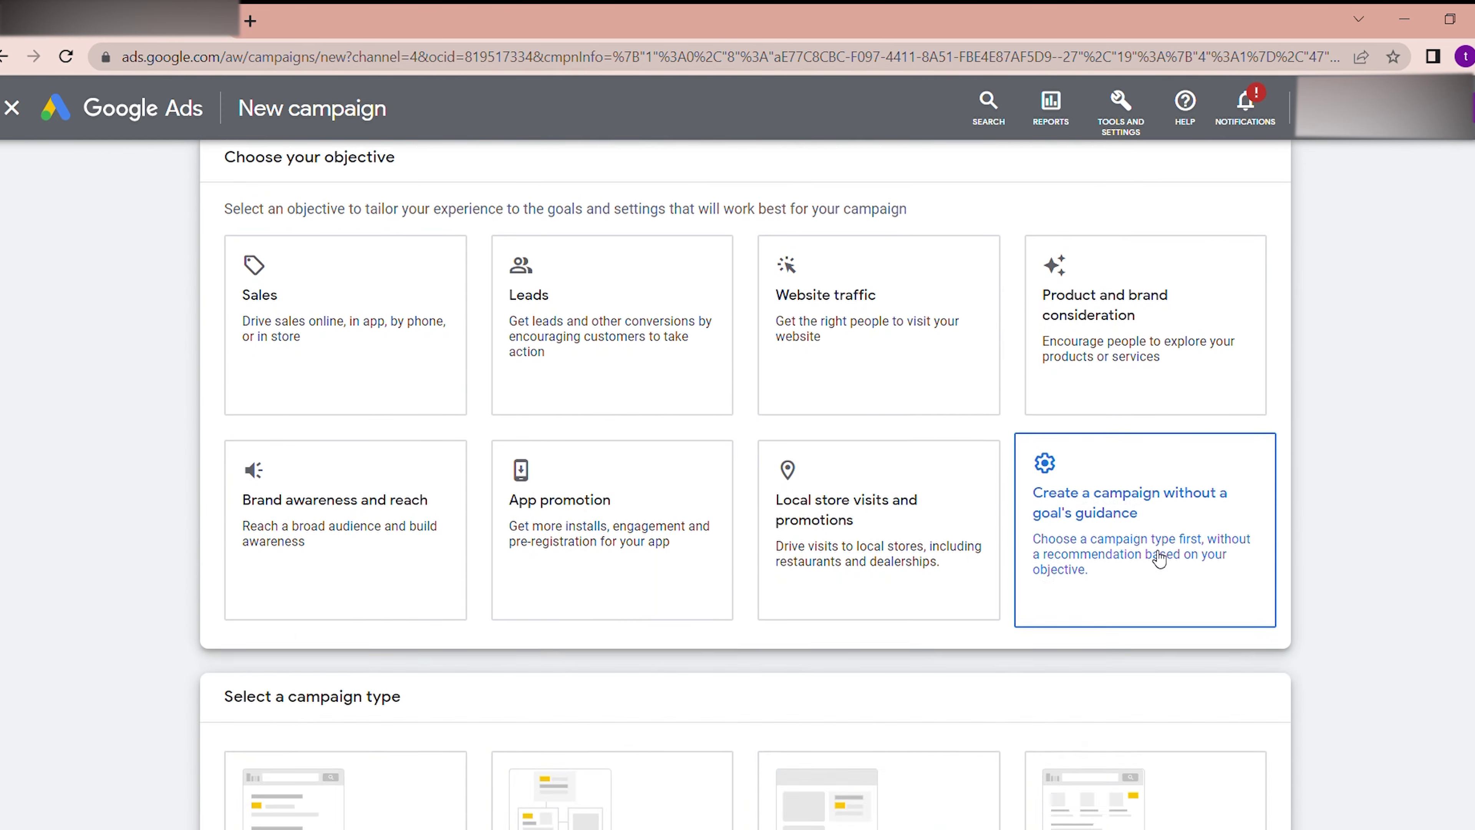
left_click(428, 511)
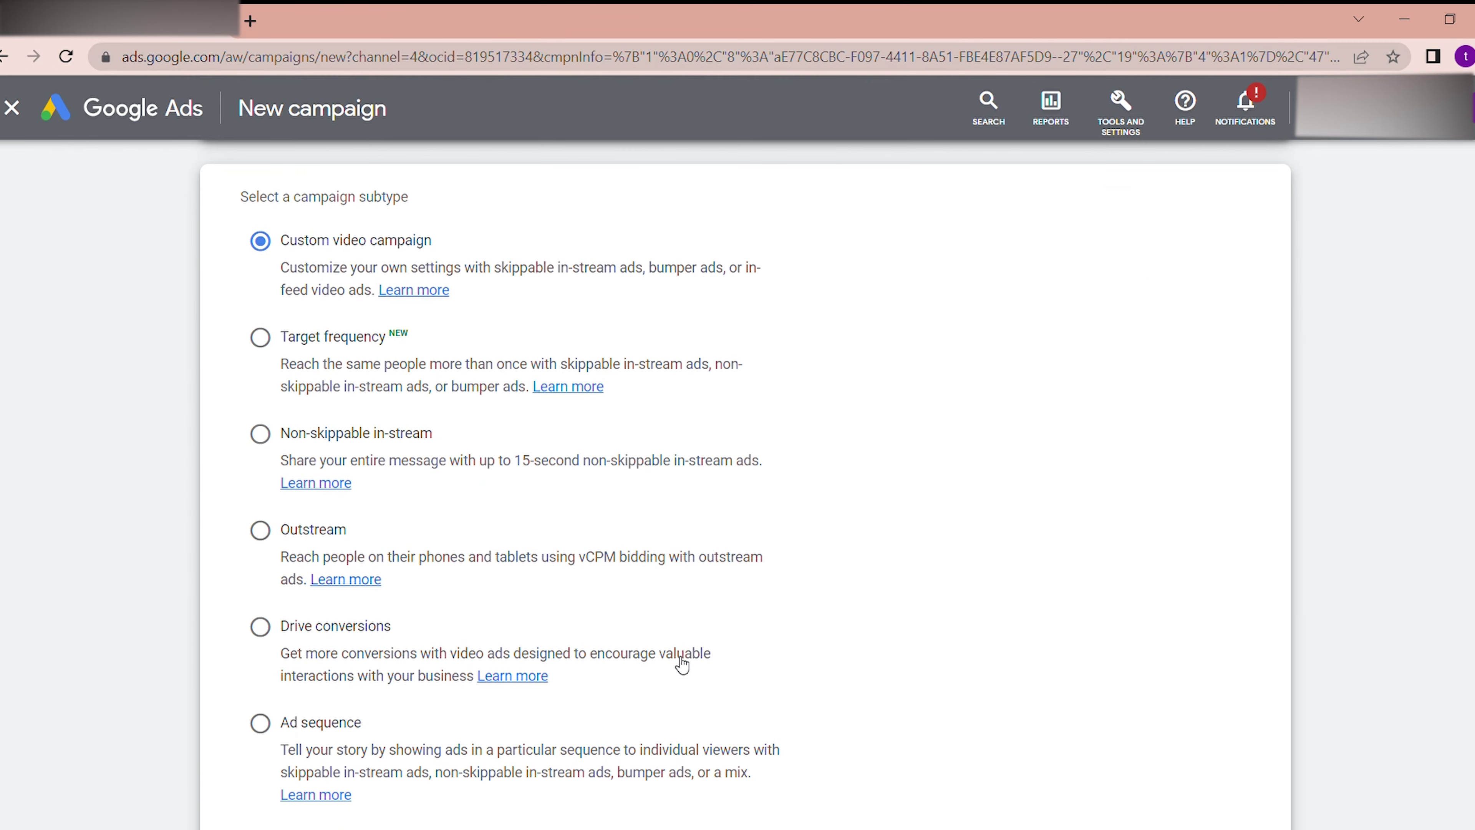
scroll(141, 625, "down", 1)
scroll(141, 624, "down", 3)
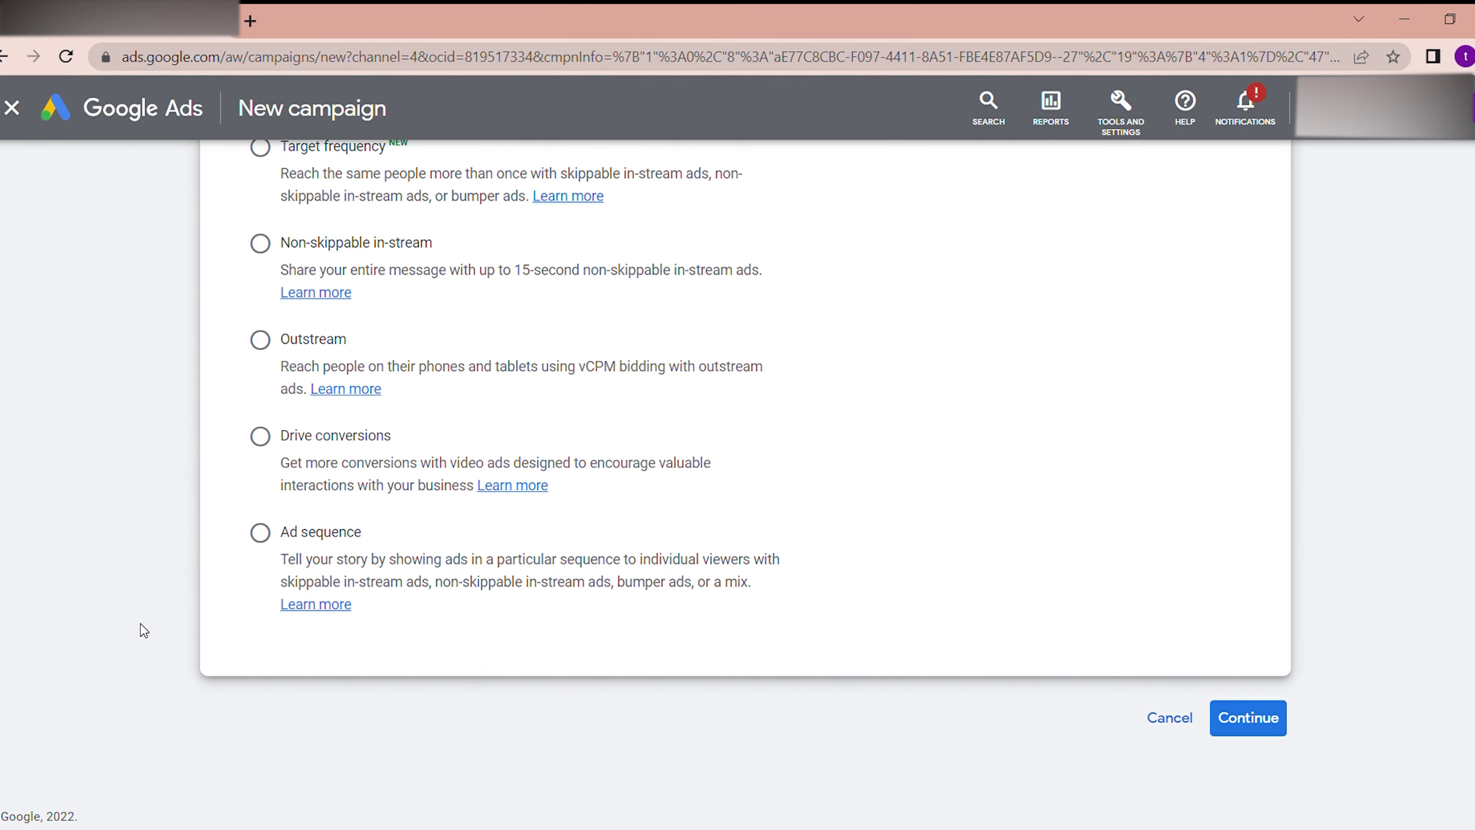
left_click(1257, 710)
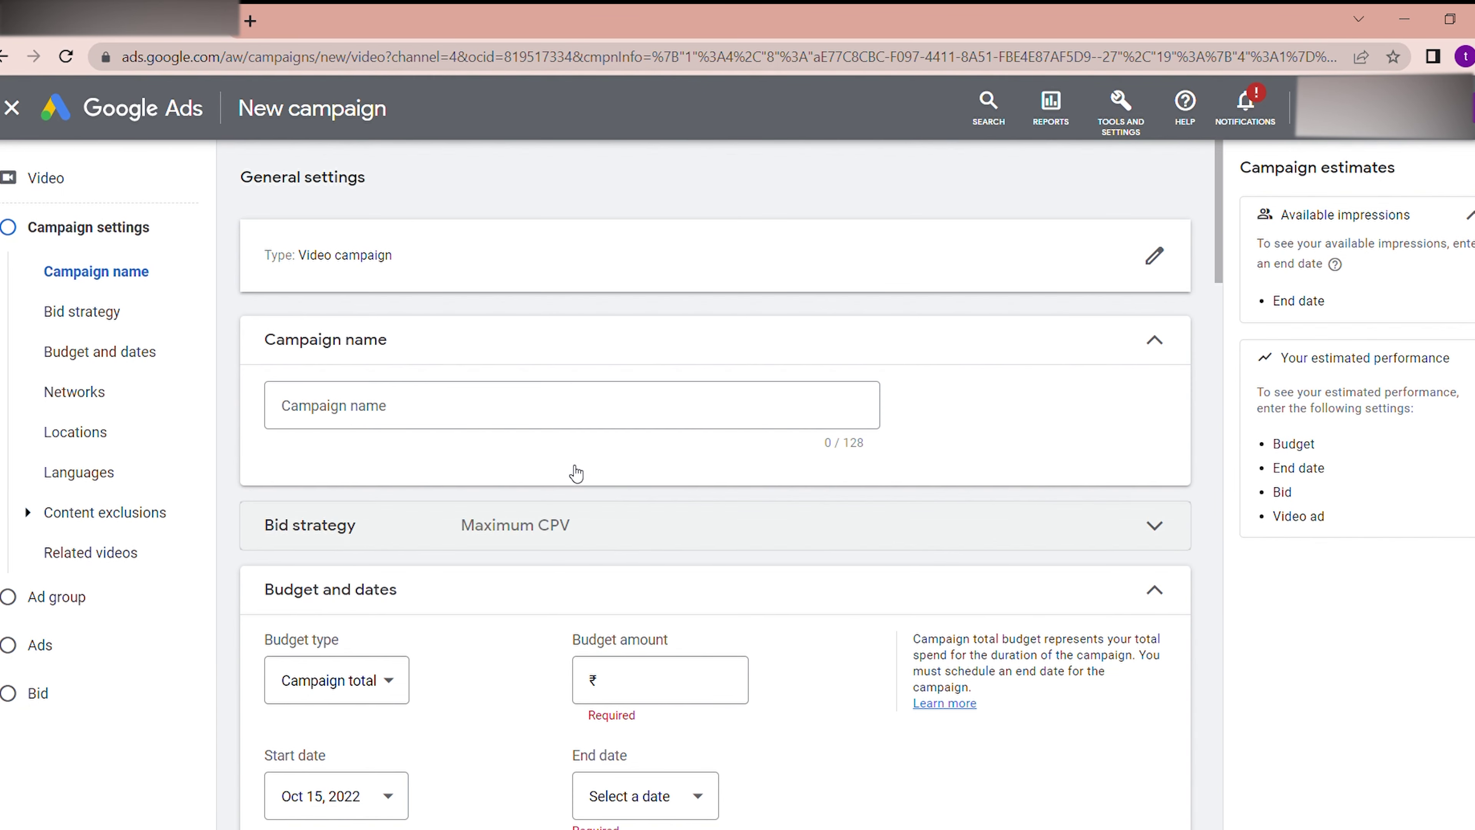
Replace the default campaign name with "skippable ads".
left_click(387, 405)
left_click(532, 411)
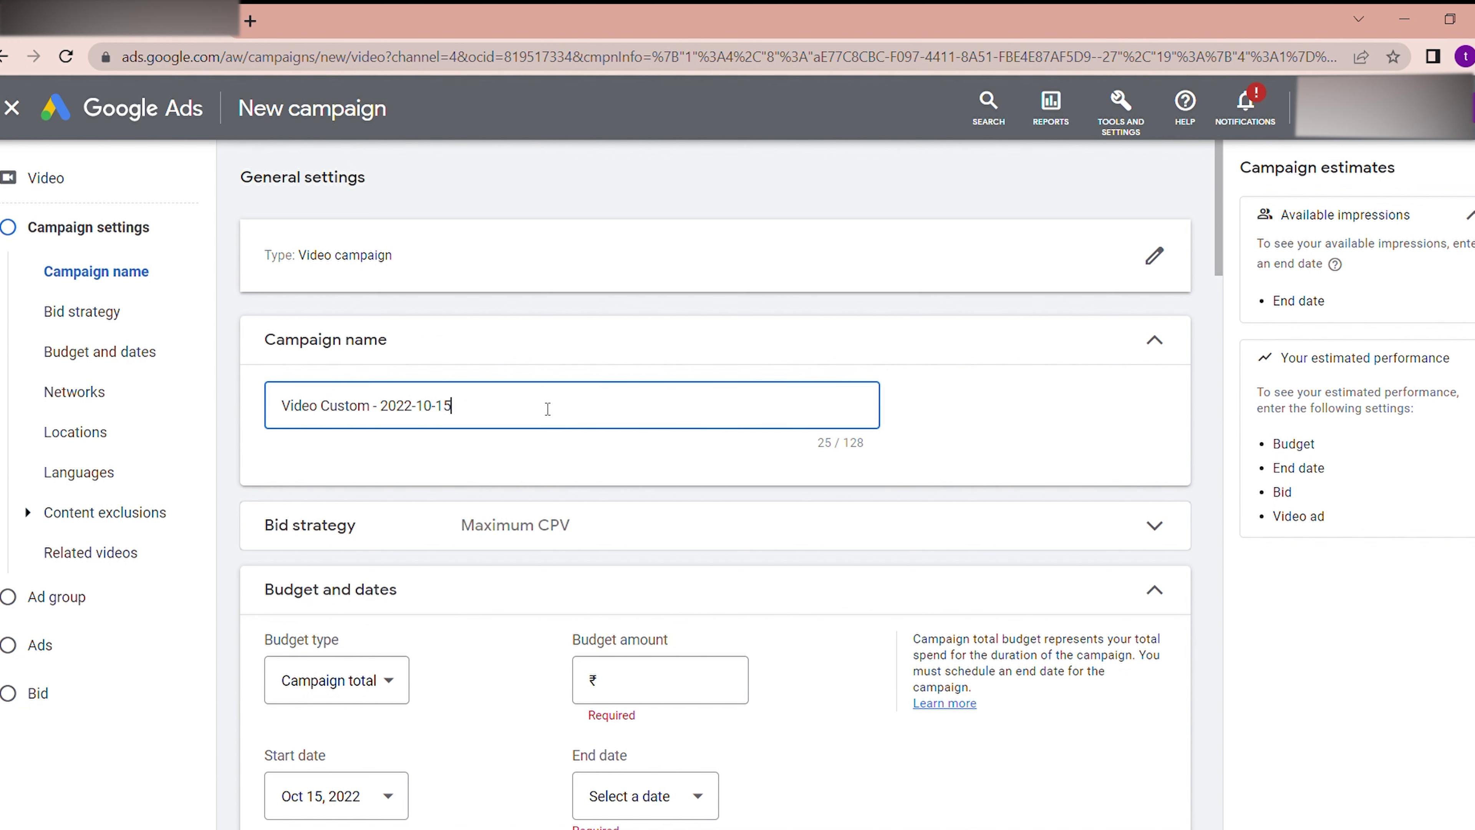
key("BackSpace")
key("BackSpace")
key("BackSpace")
key("BackSpace")
key("BackSpace")
key("BackSpace")
key("BackSpace")
key("BackSpace")
key("BackSpace")
key("BackSpace")
key("BackSpace")
key("BackSpace")
key("BackSpace")
key("BackSpace")
key("BackSpace")
key("BackSpace")
key("BackSpace")
key("BackSpace")
key("BackSpace")
key("BackSpace")
key("BackSpace")
key("BackSpace")
key("BackSpace")
key("BackSpace")
key("BackSpace")
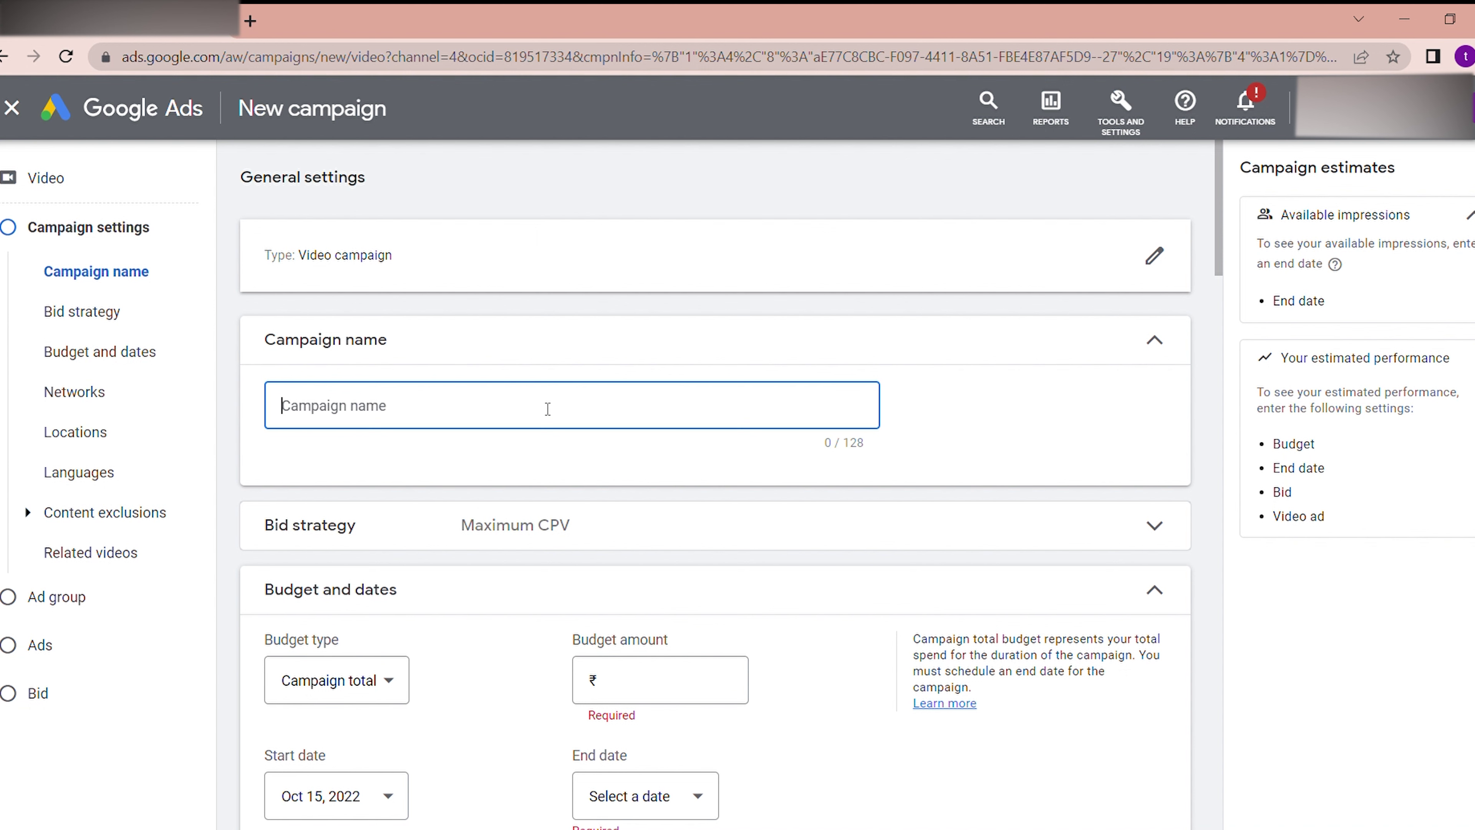
type("skippable ads")
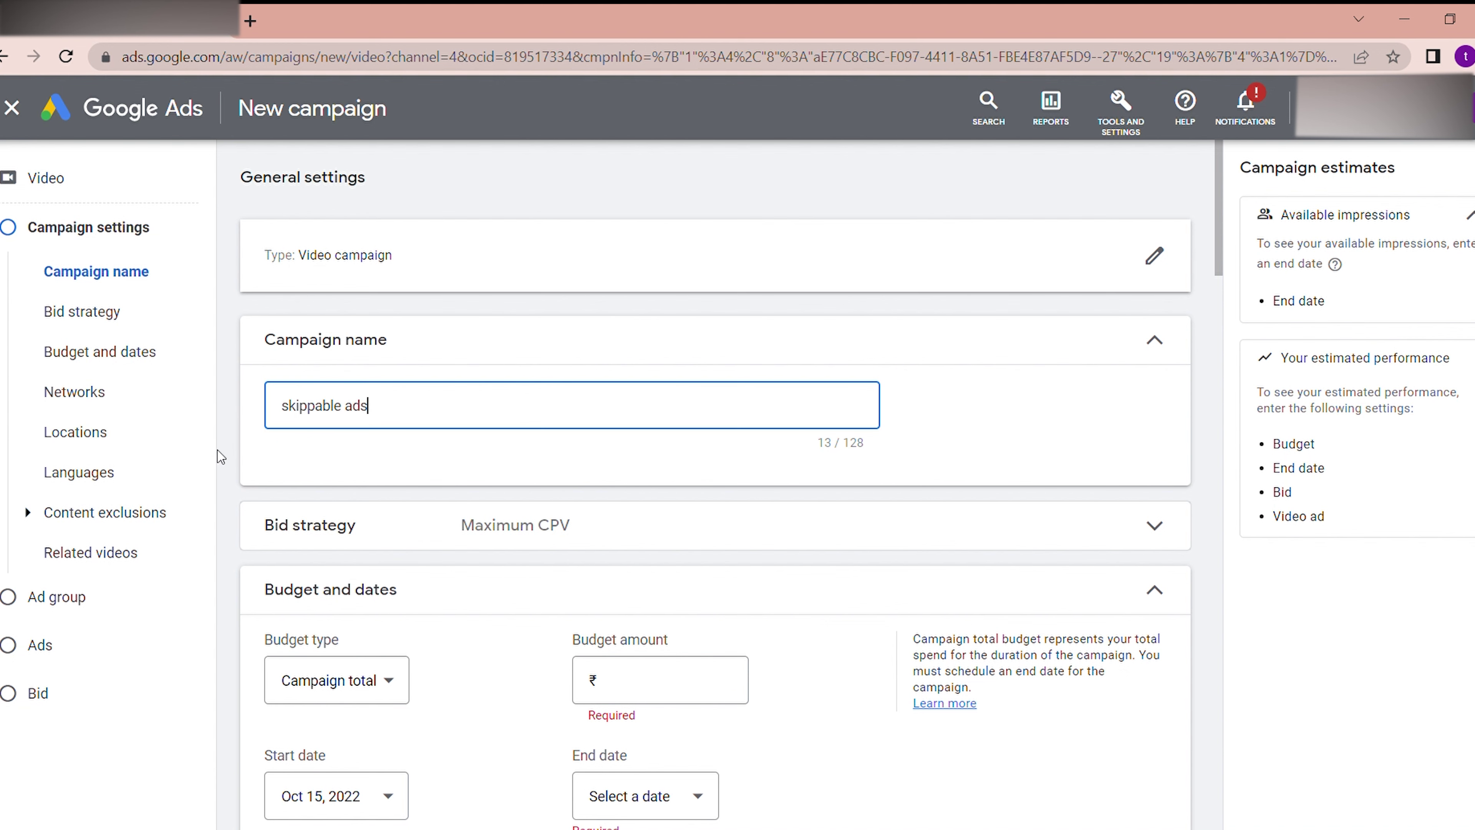
left_click(226, 456)
Expand the campaign's bid strategy settings.
scroll(226, 456, "down", 1)
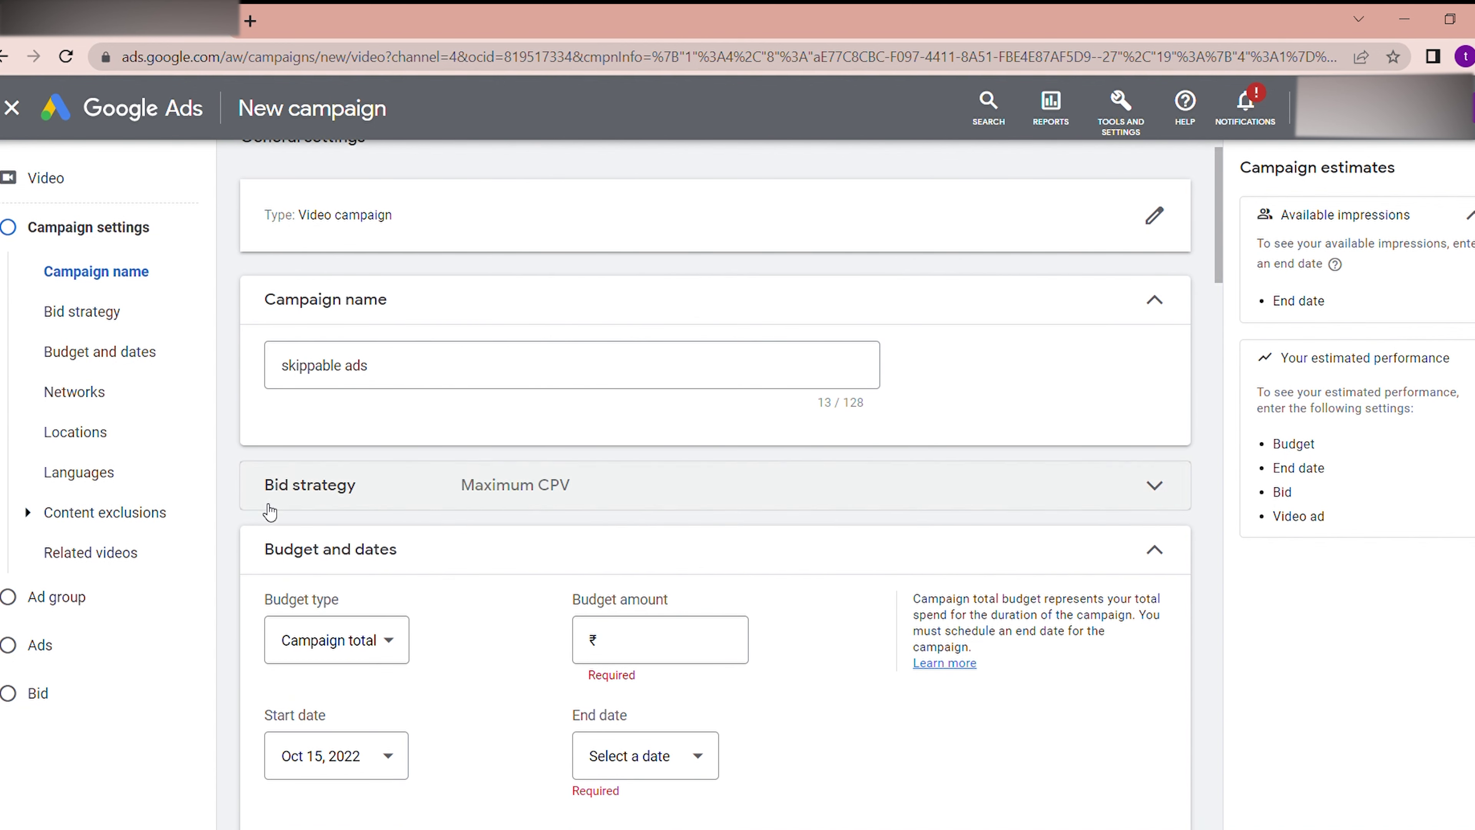
left_click(618, 504)
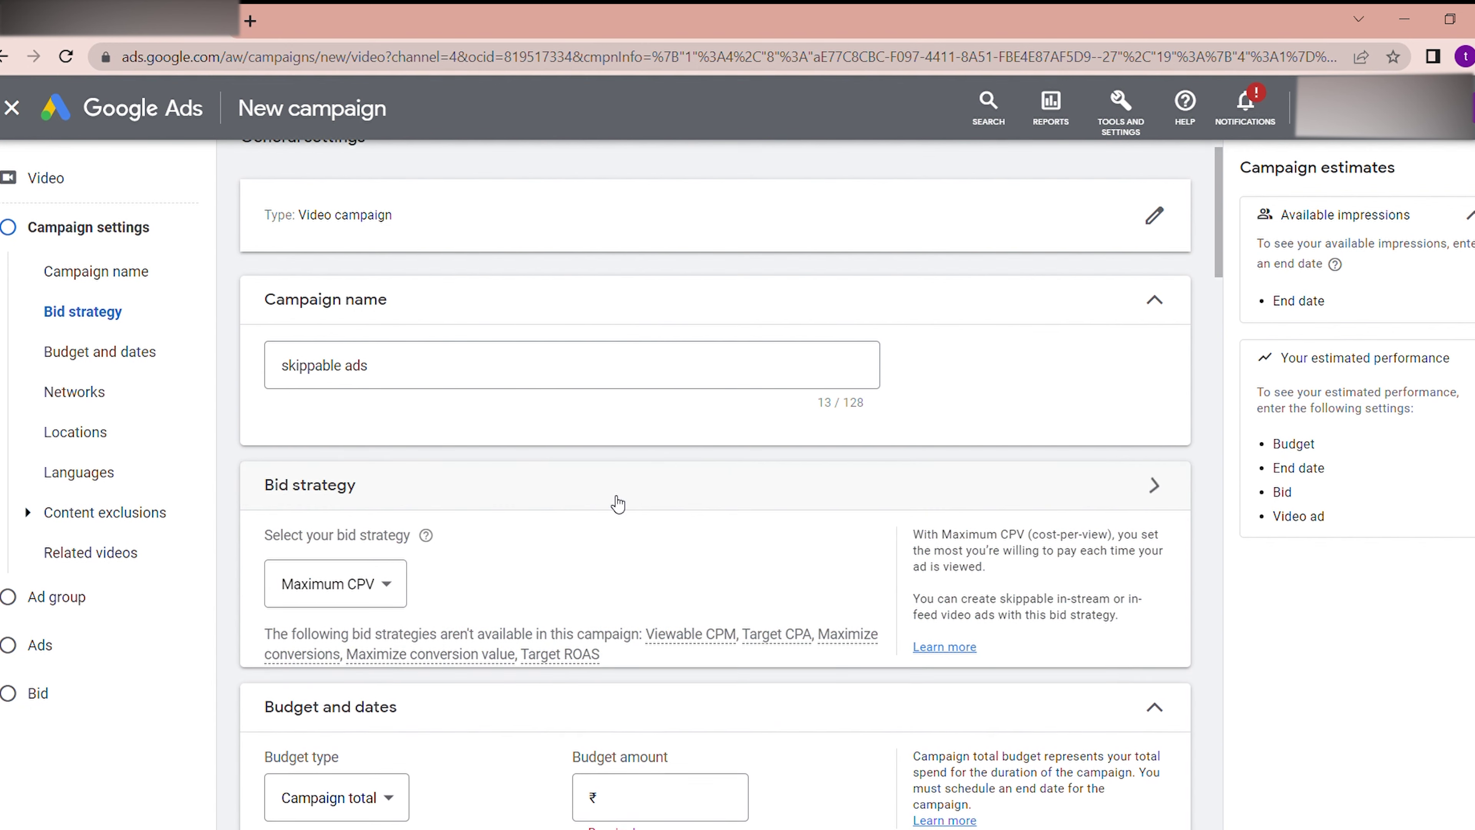
Review the available bid strategies and change the campaign's bid strategy to Target CPM.
scroll(232, 604, "down", 2)
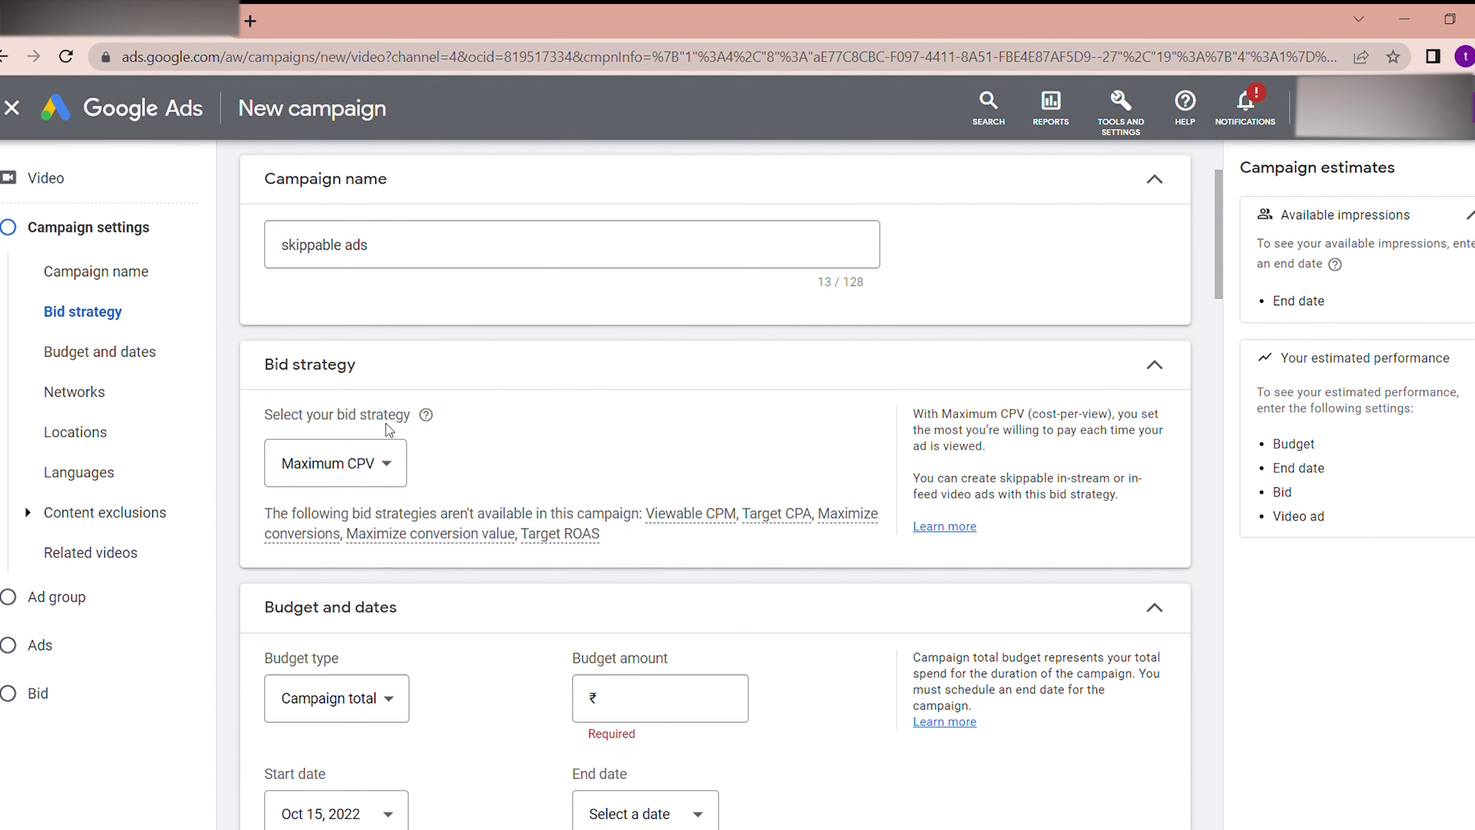
mouse_move(430, 425)
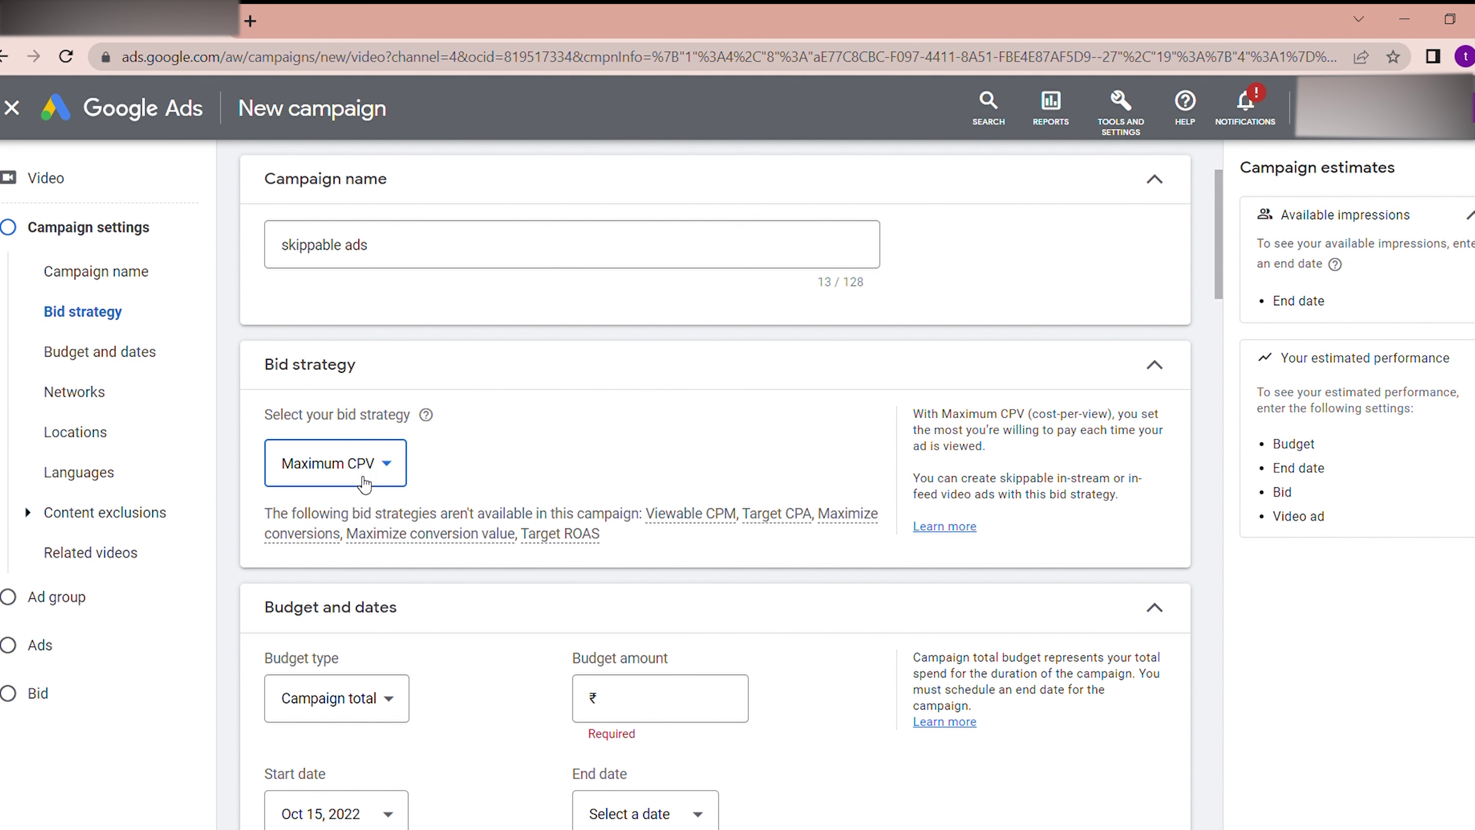
left_click(348, 468)
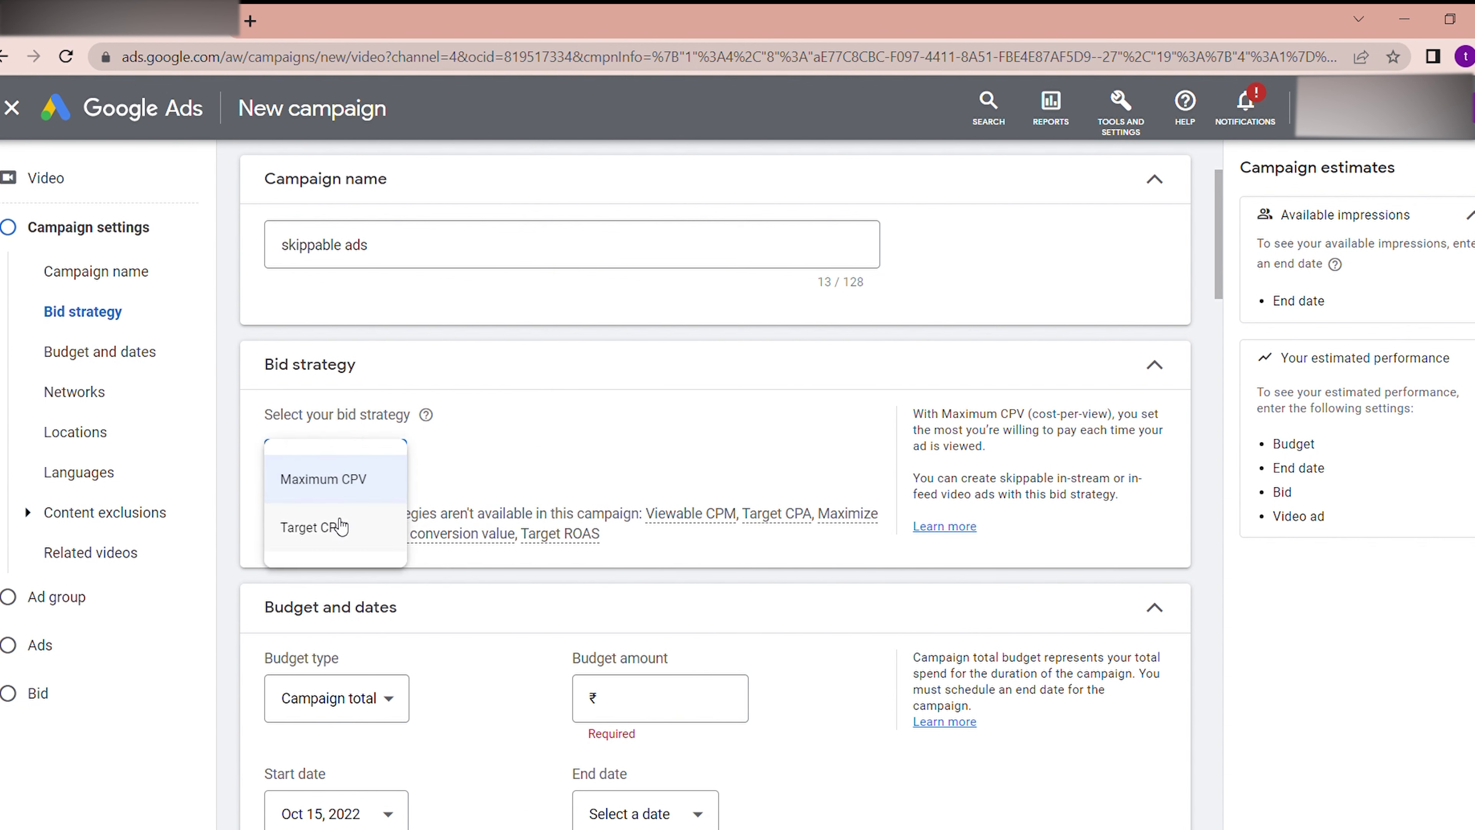
left_click(702, 479)
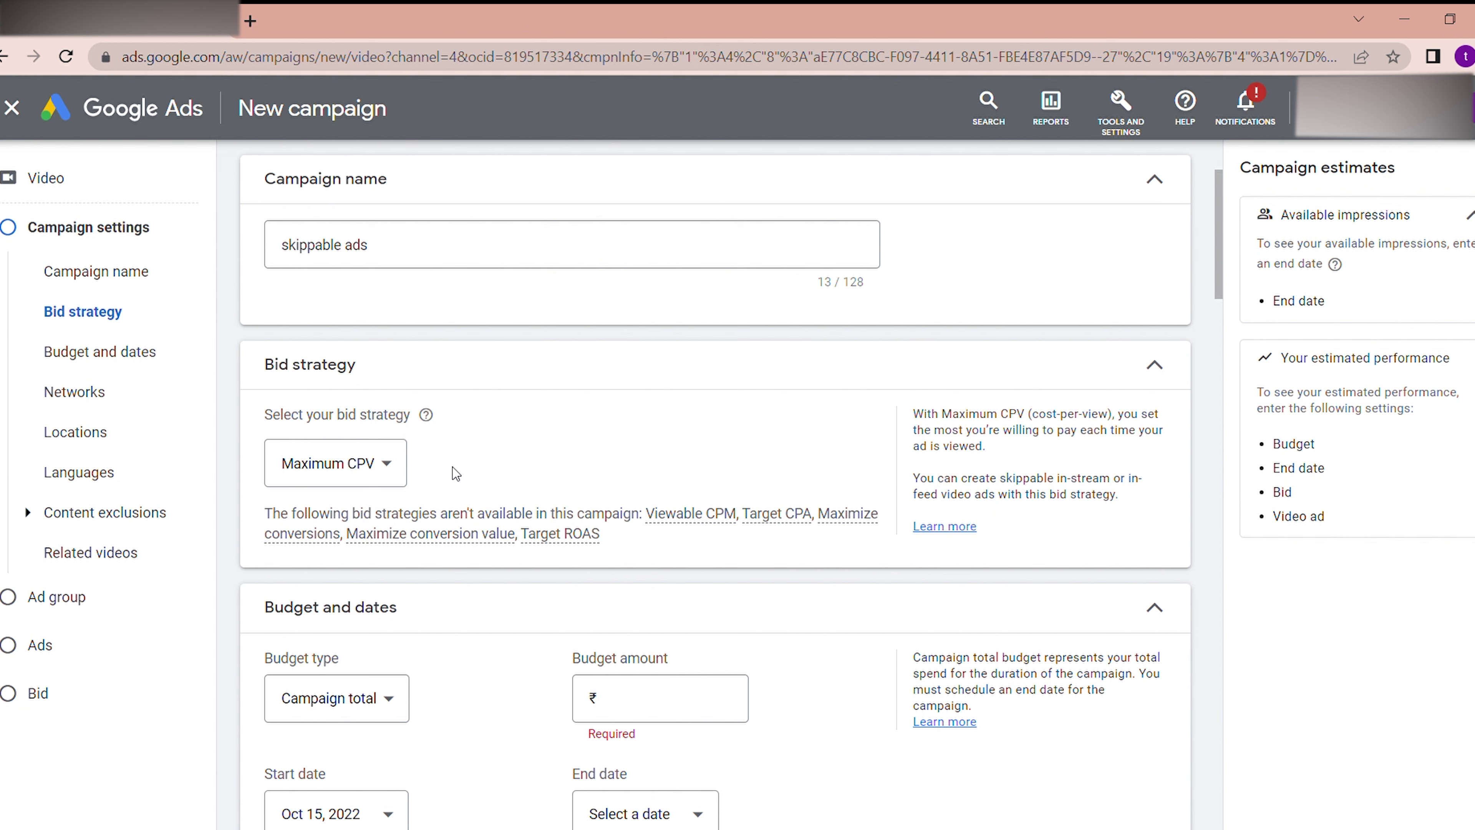
left_click(386, 465)
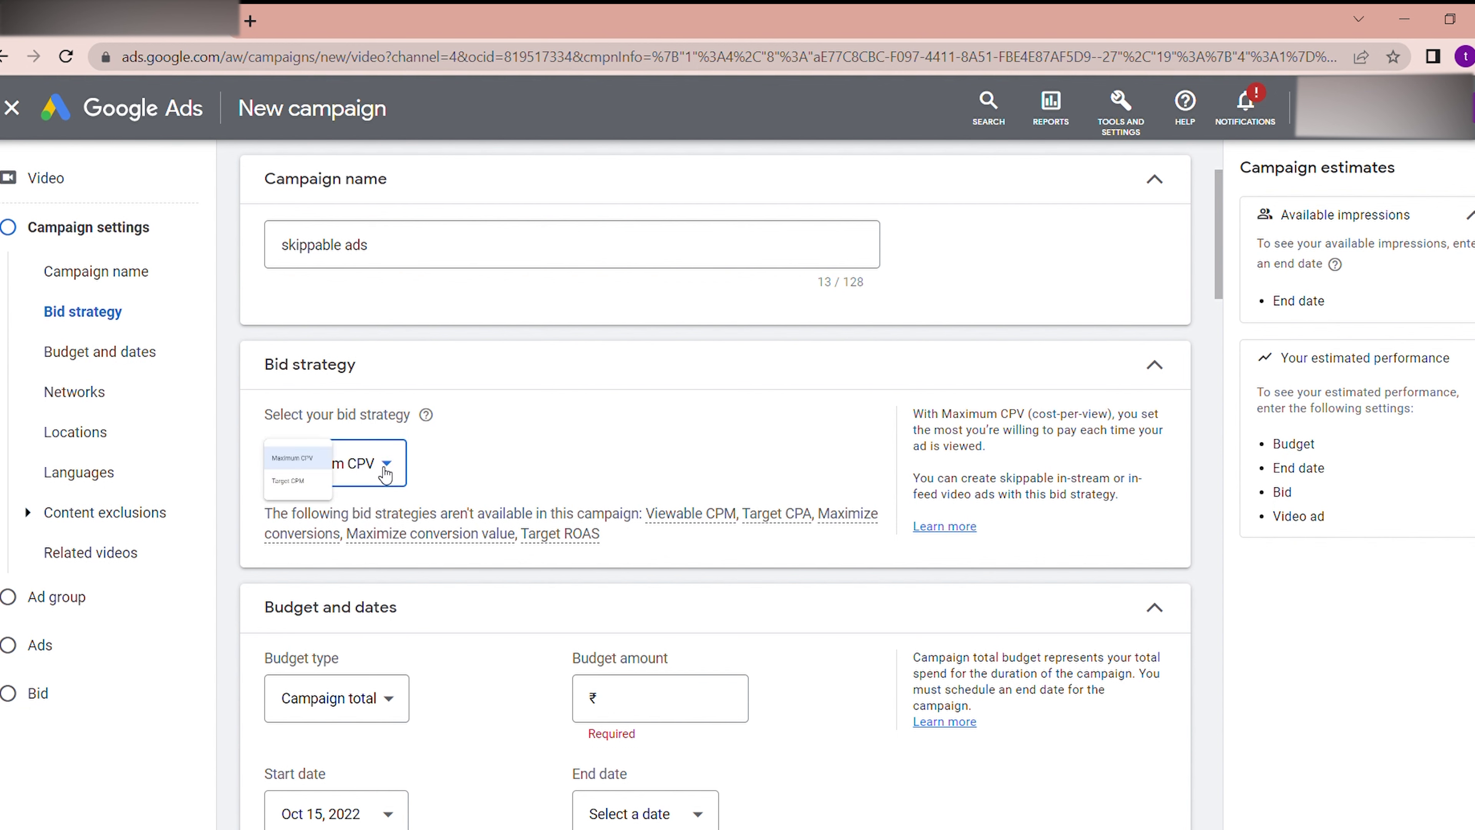
left_click(395, 534)
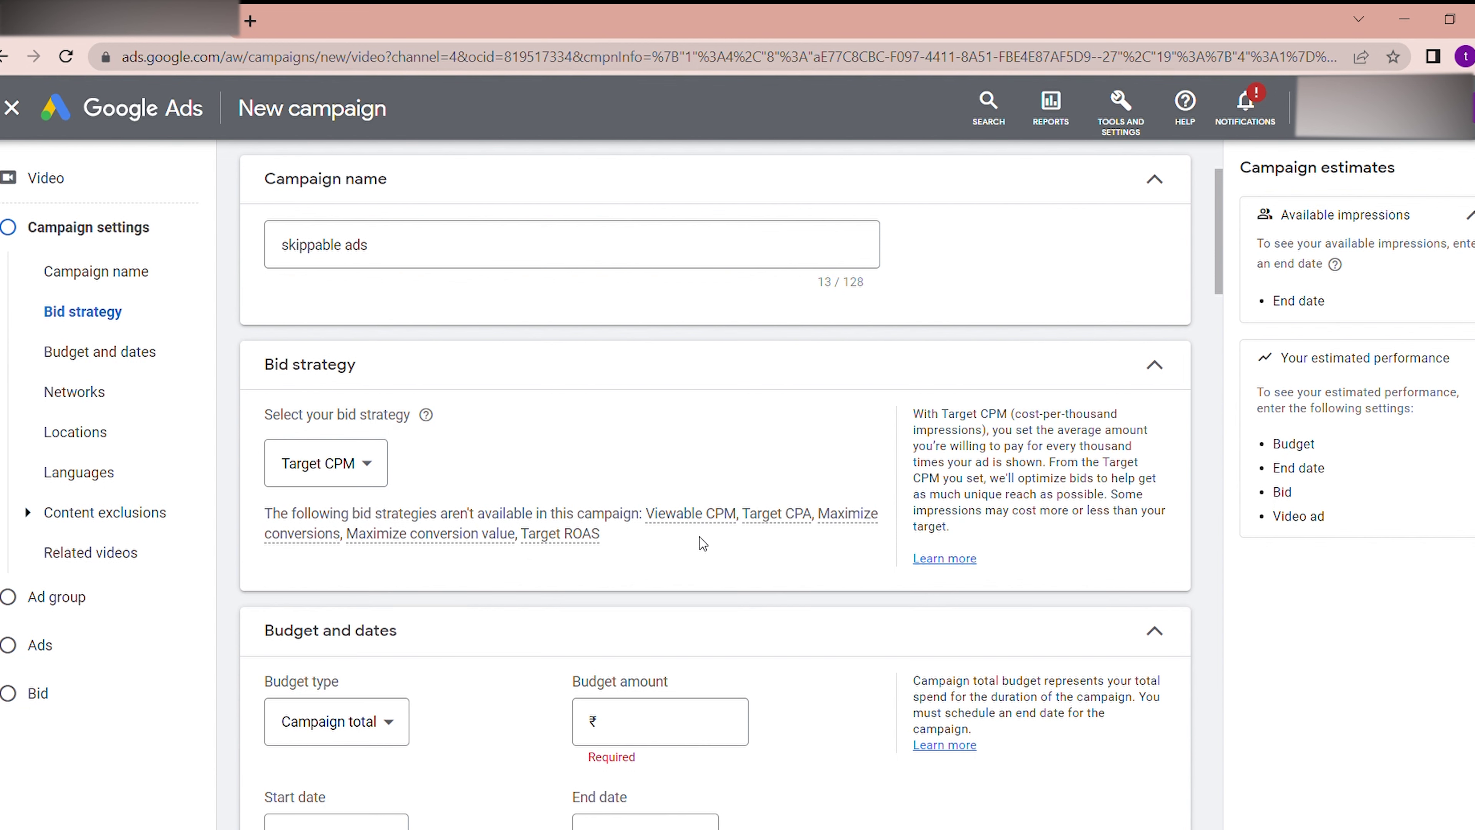
Add the YouTube video to the ad by its copied URL and check the in-feed video ad format's availability.
scroll(237, 549, "down", 1)
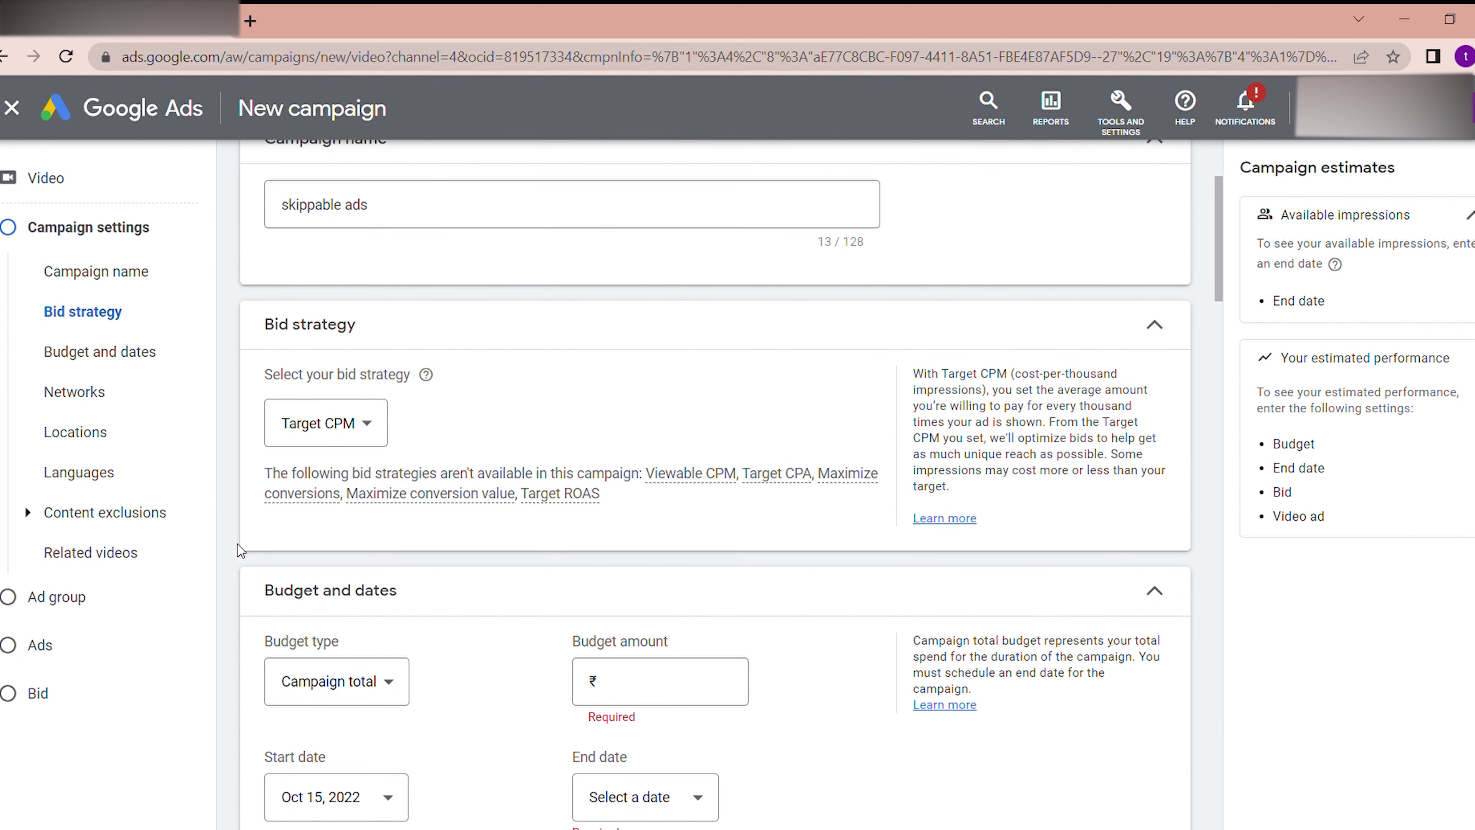
scroll(237, 544, "down", 20)
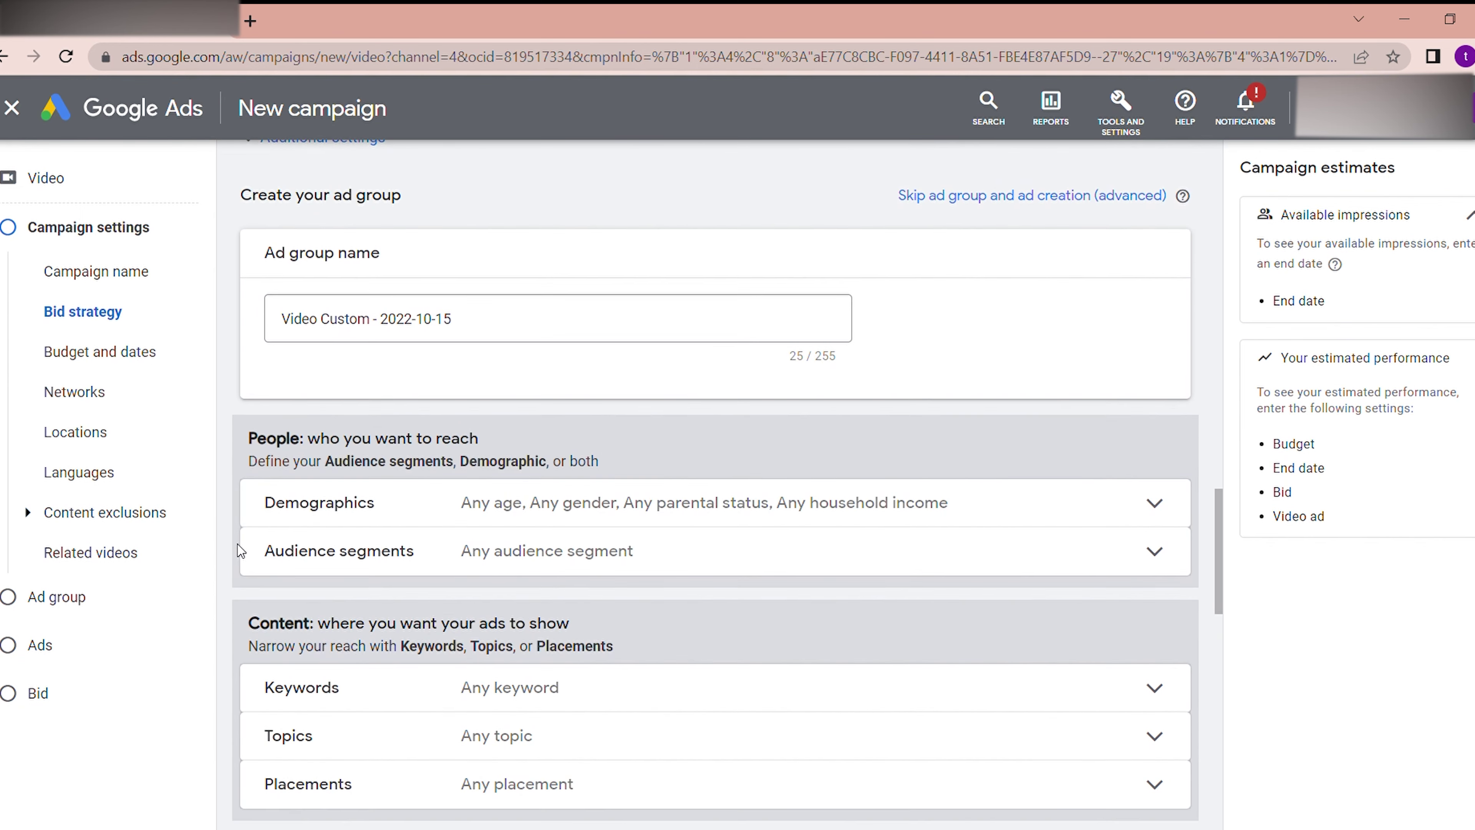
scroll(238, 544, "down", 15)
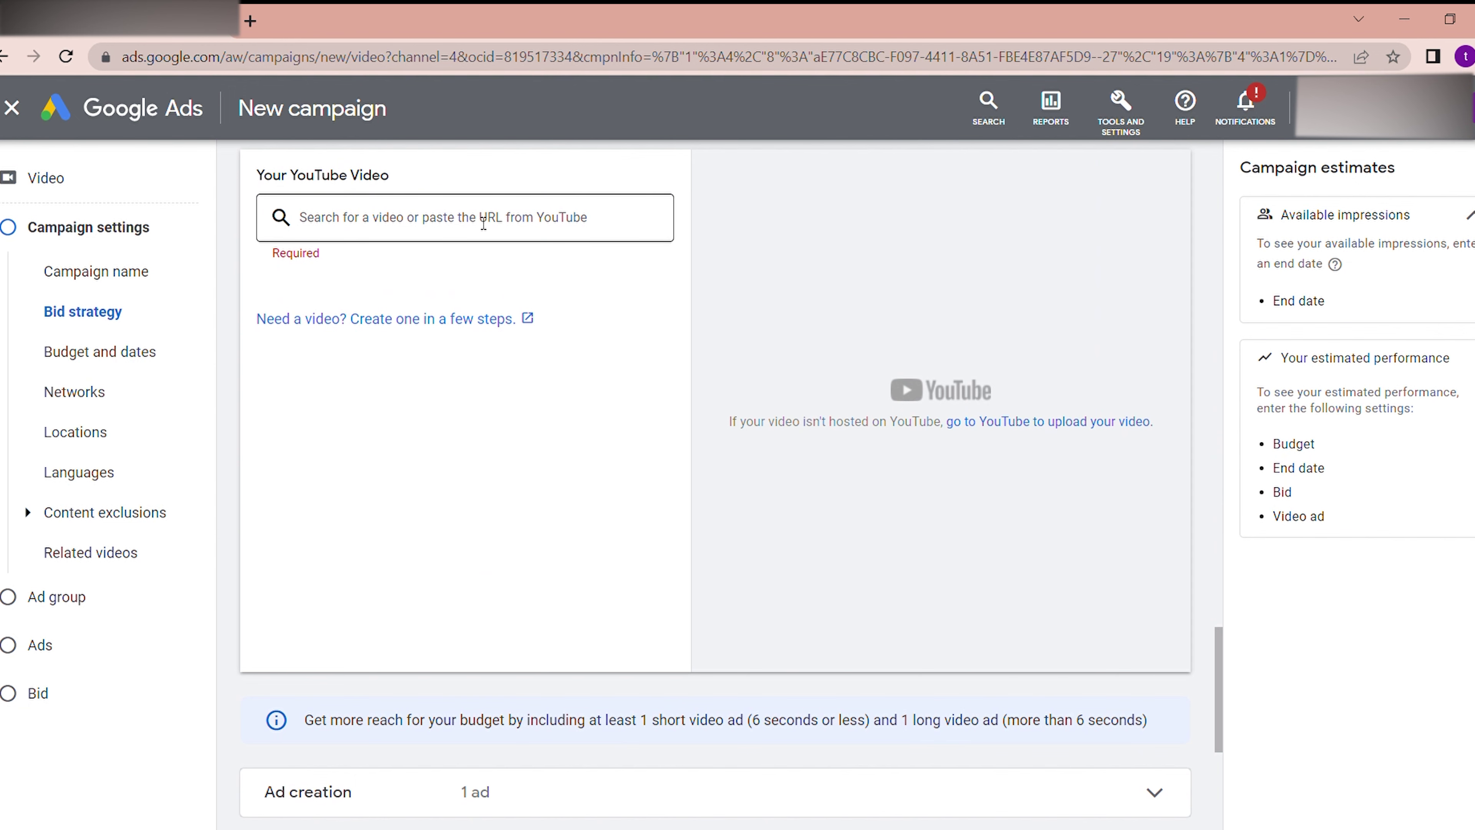
left_click(483, 223)
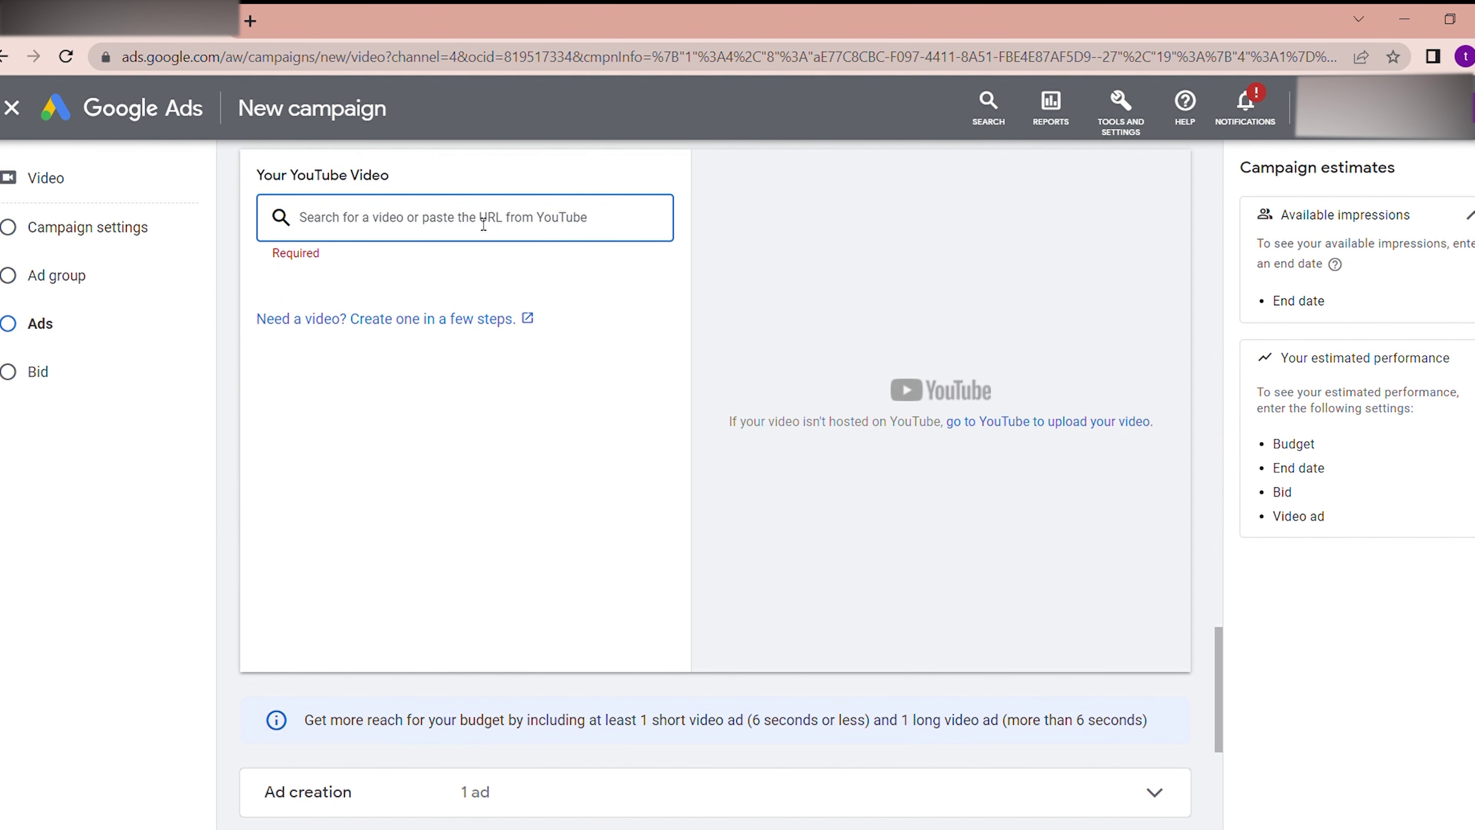
key("ctrl+v")
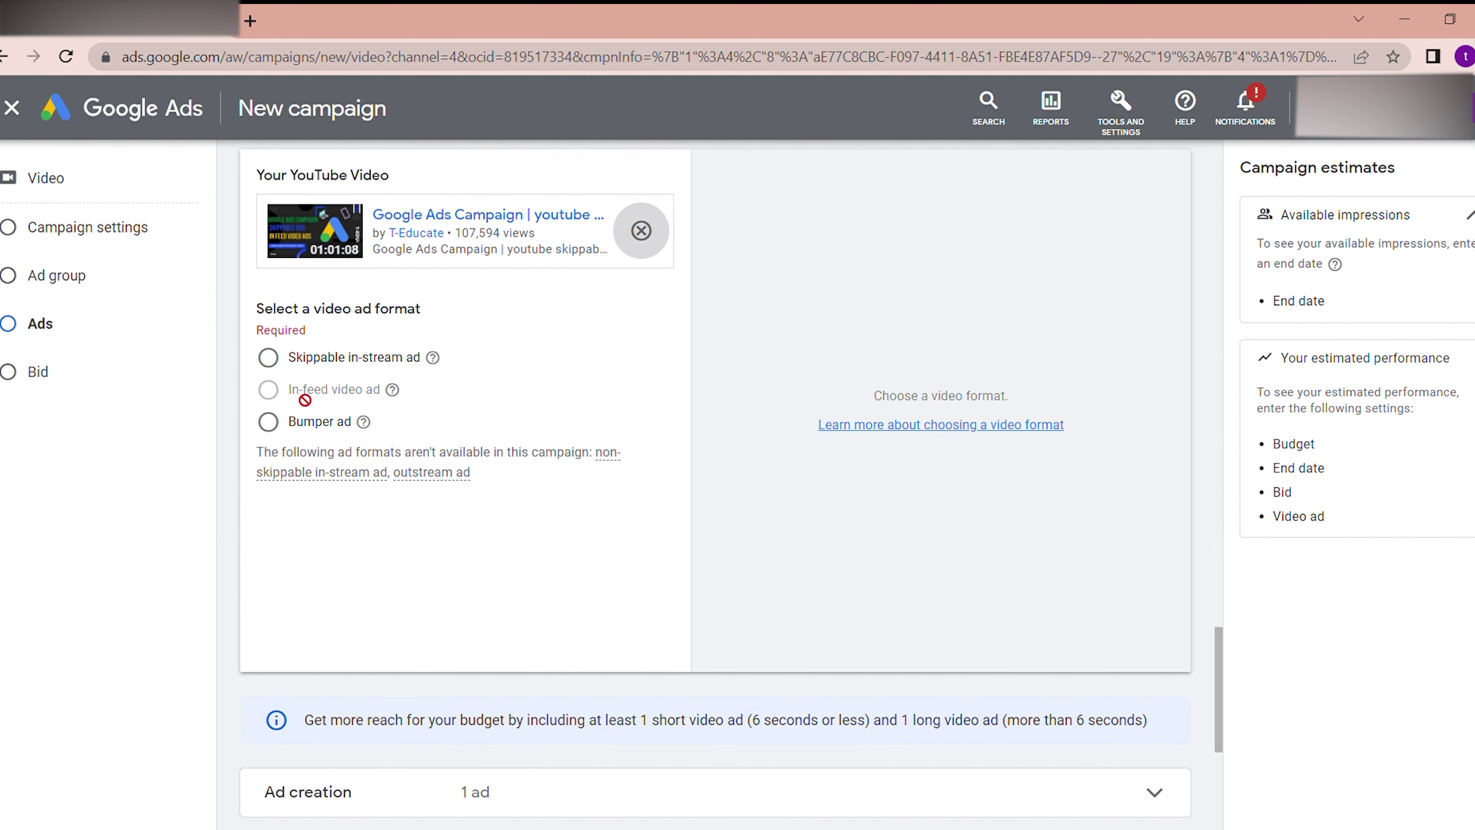
mouse_move(332, 391)
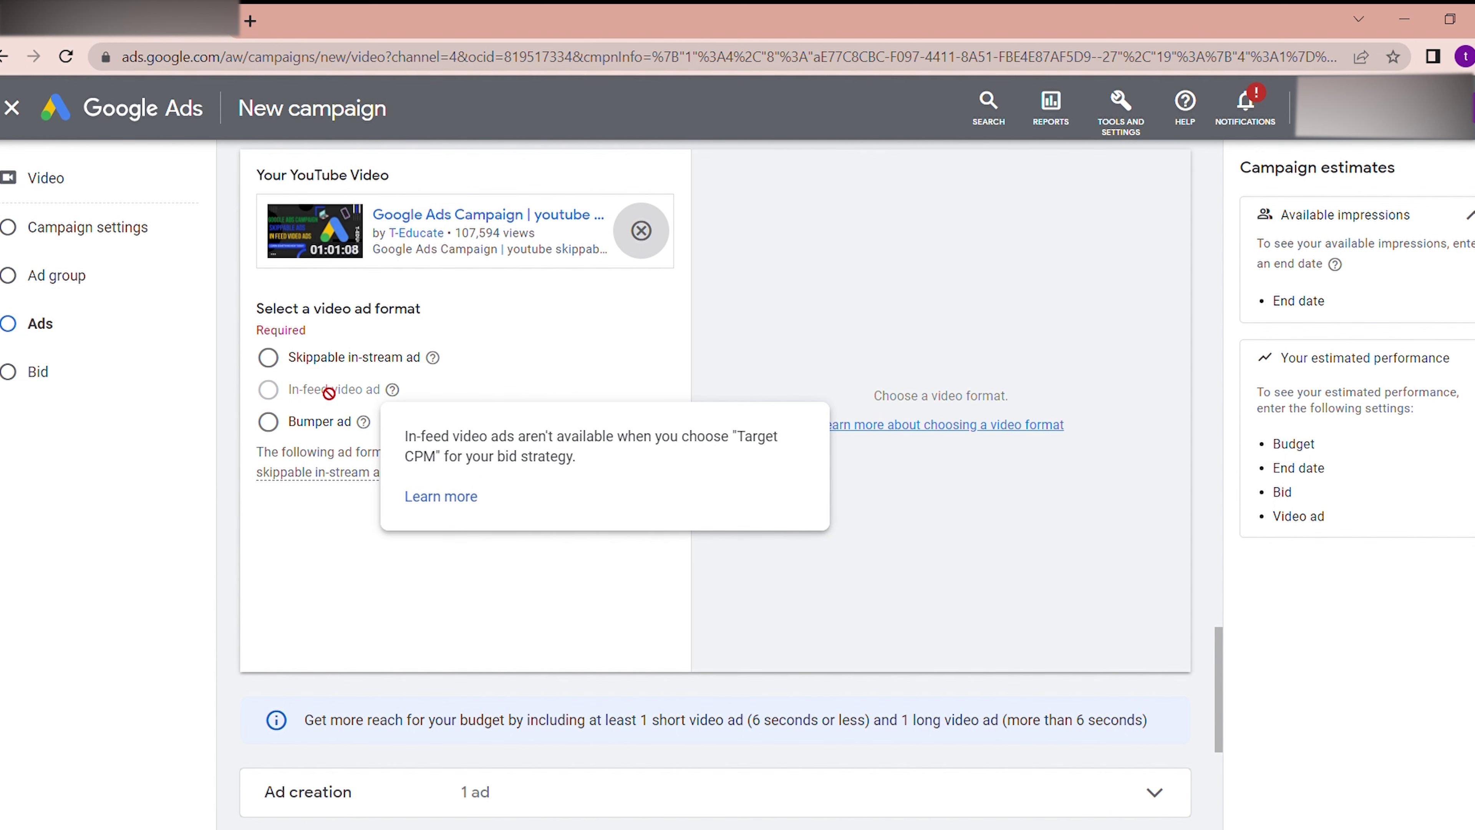
Set the campaign's bid strategy back to Maximum CPV.
scroll(227, 439, "up", 1)
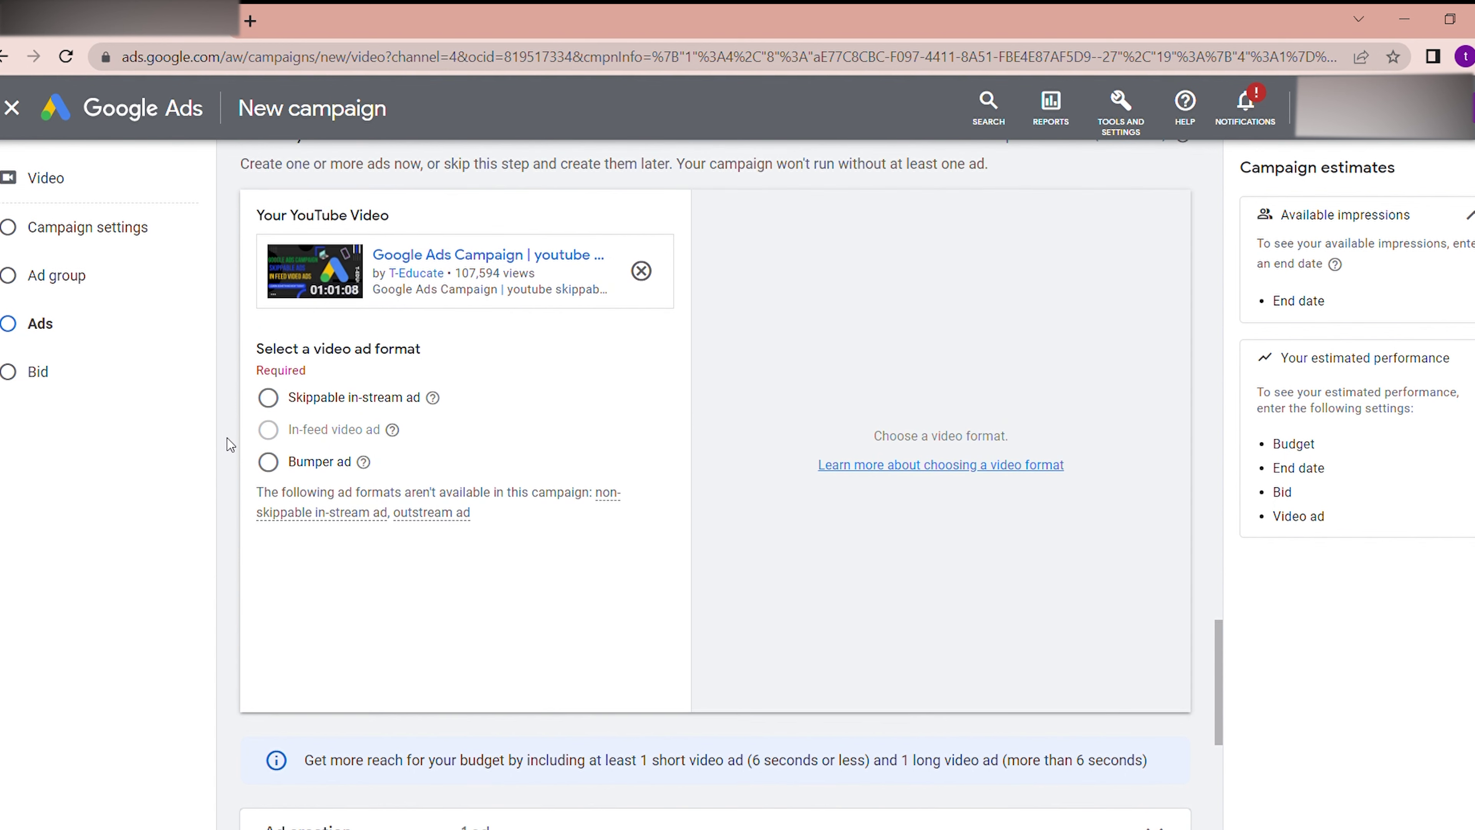
scroll(227, 439, "up", 15)
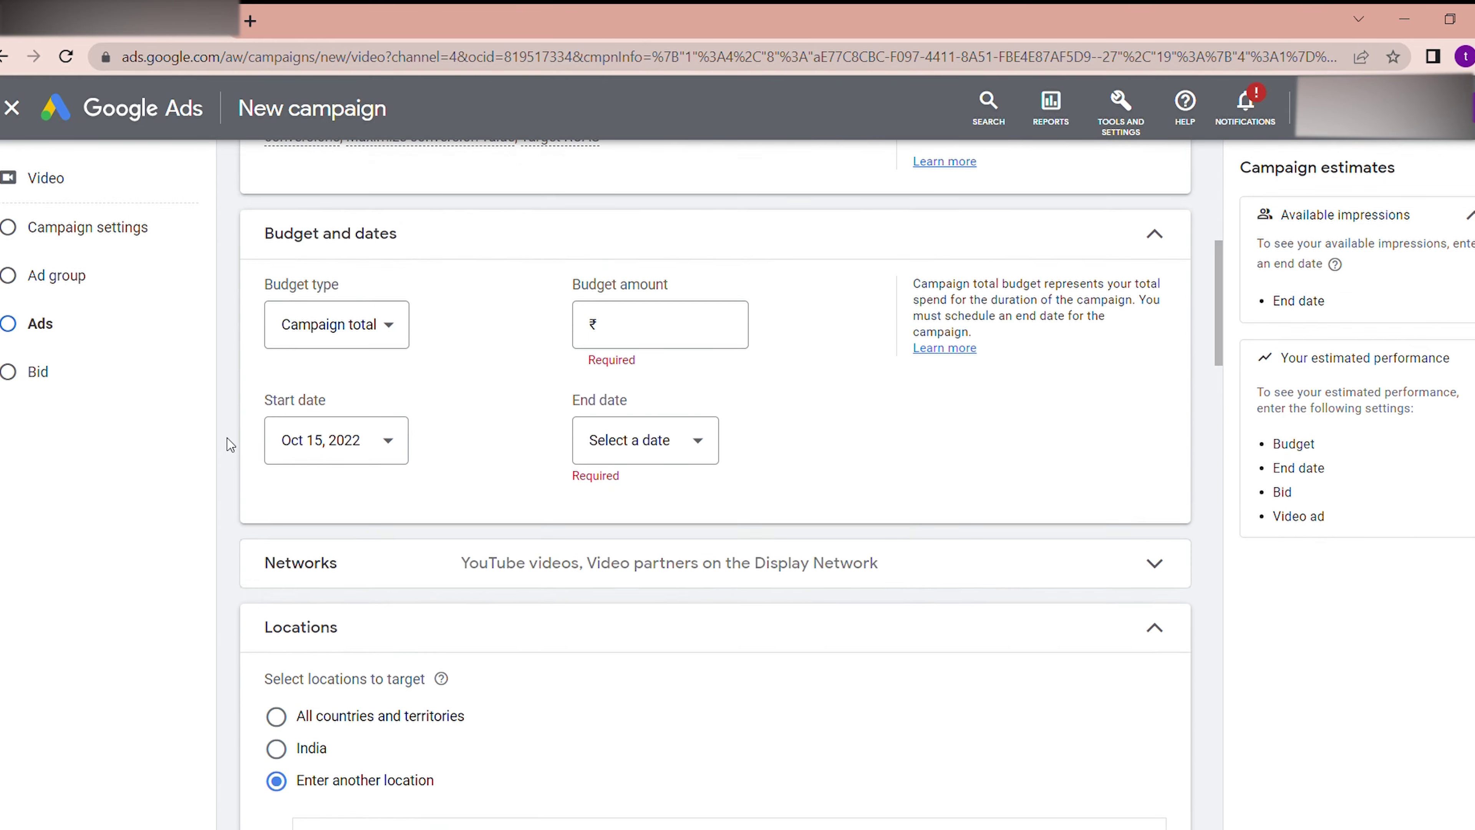
scroll(227, 439, "up", 8)
scroll(227, 438, "down", 1)
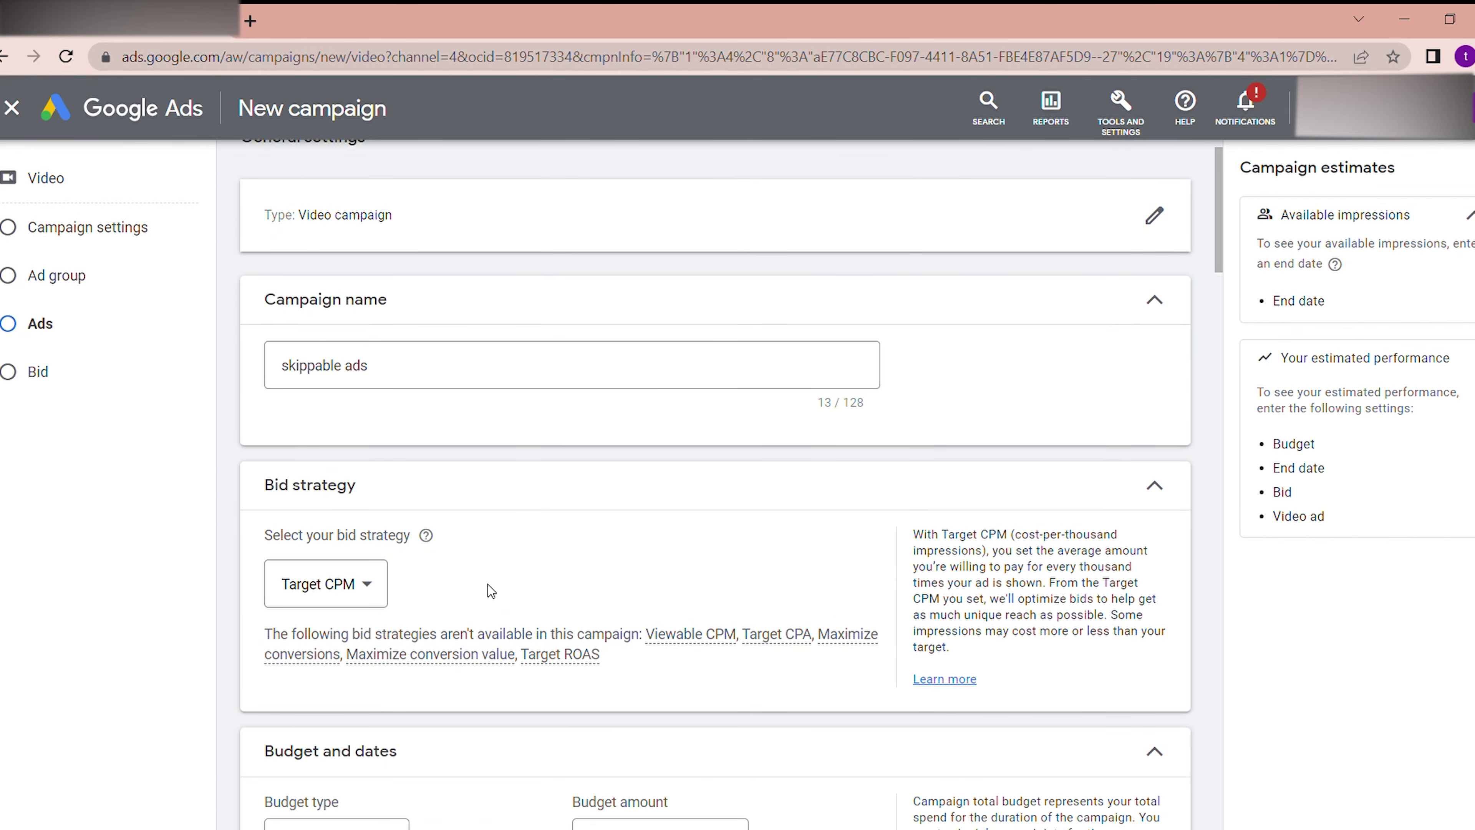
left_click(348, 584)
left_click(366, 604)
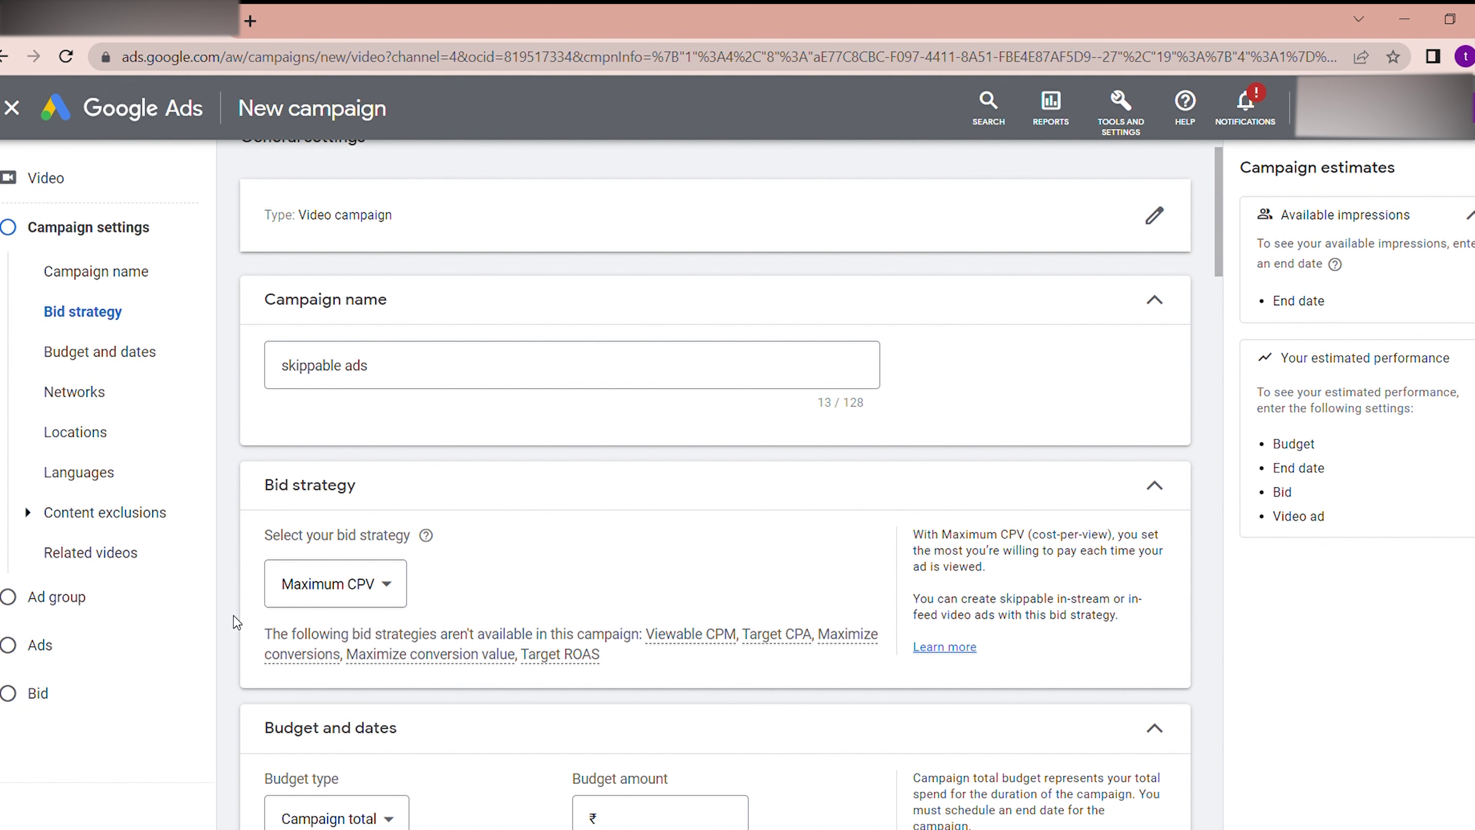
Set the campaign's budget type to Daily with a budget amount of ₹5.00.
scroll(234, 615, "down", 4)
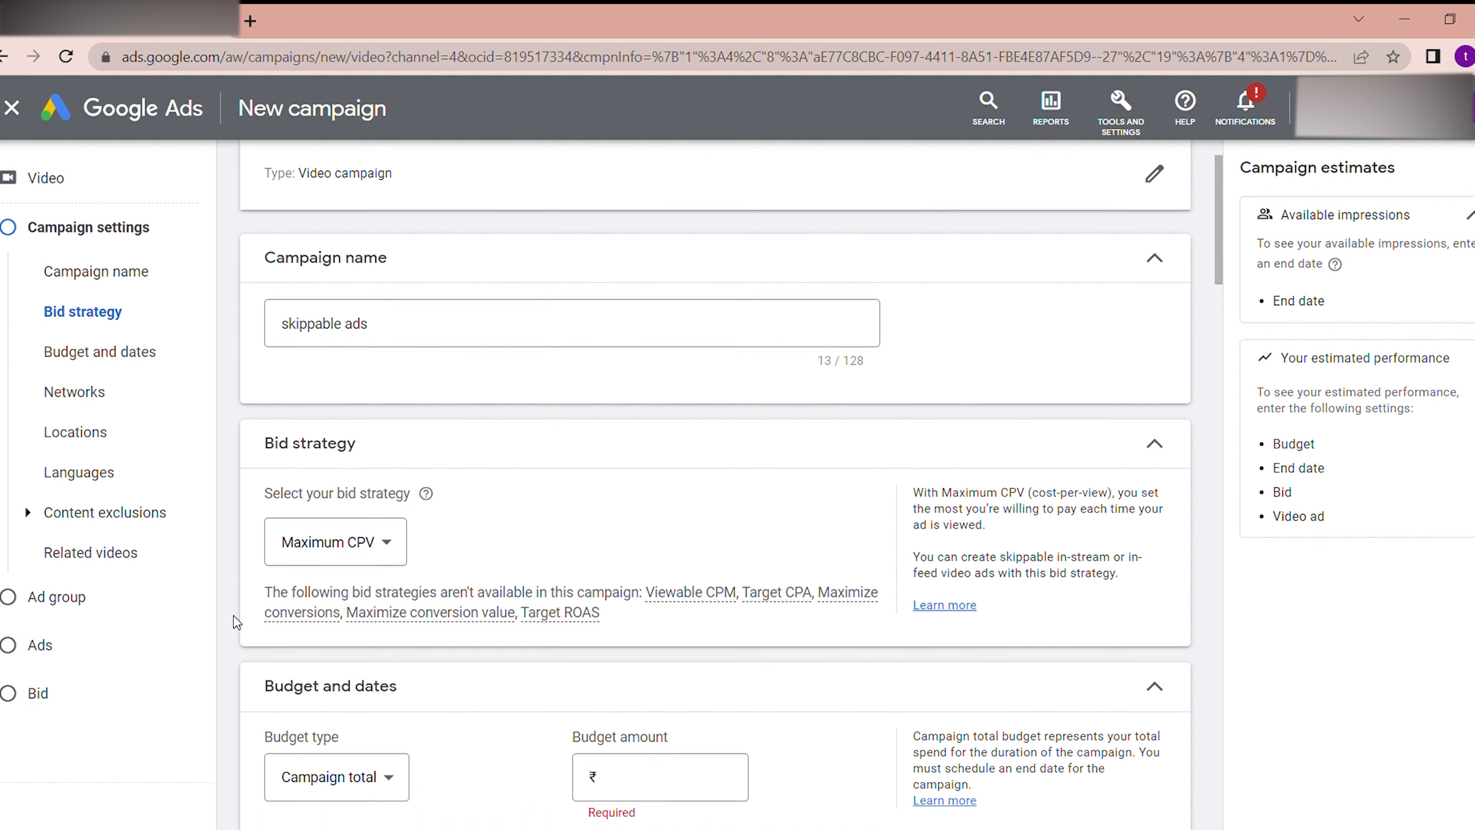
scroll(234, 616, "down", 3)
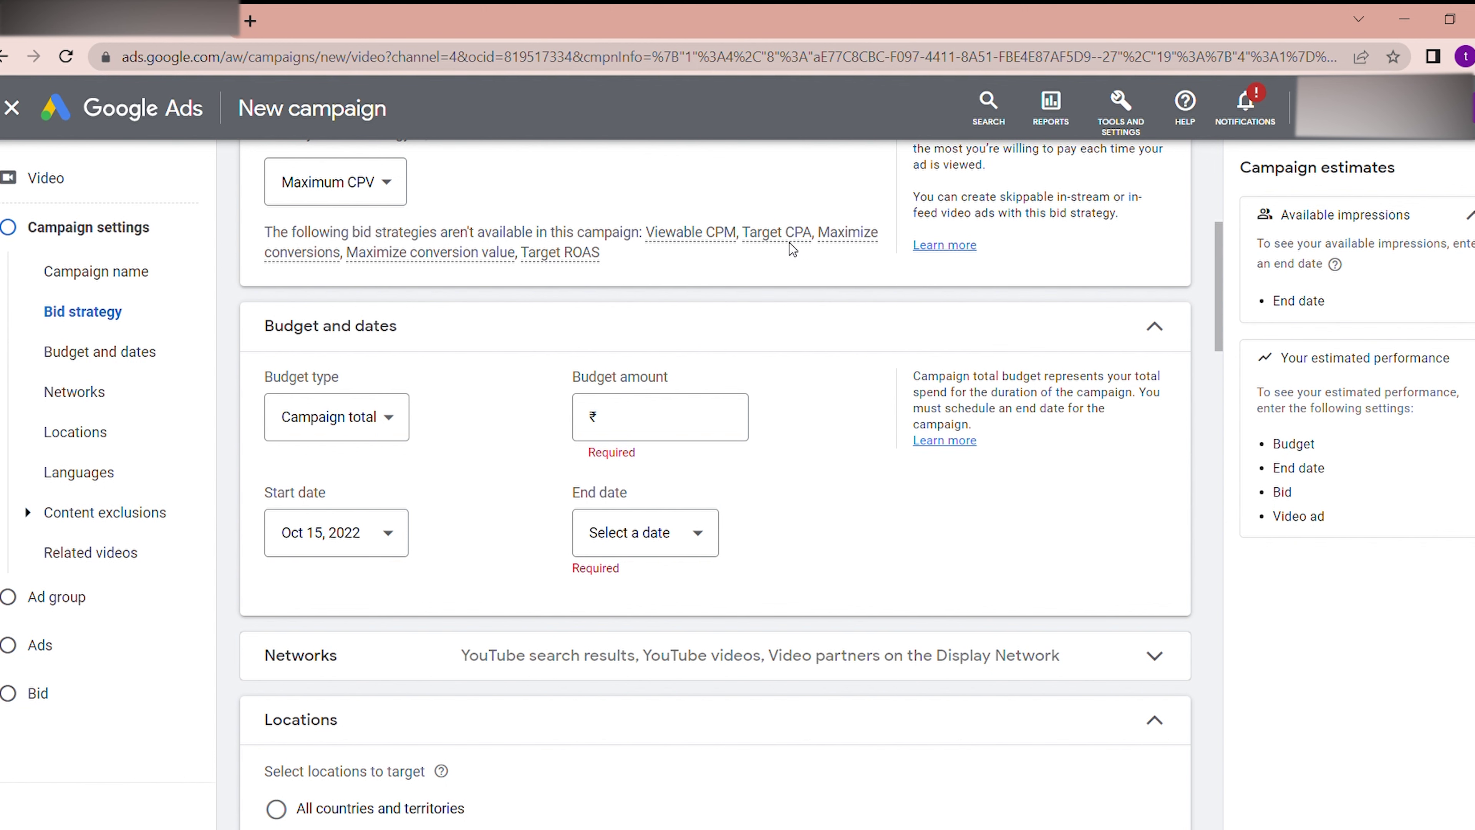
mouse_move(827, 244)
mouse_move(590, 266)
scroll(237, 372, "down", 2)
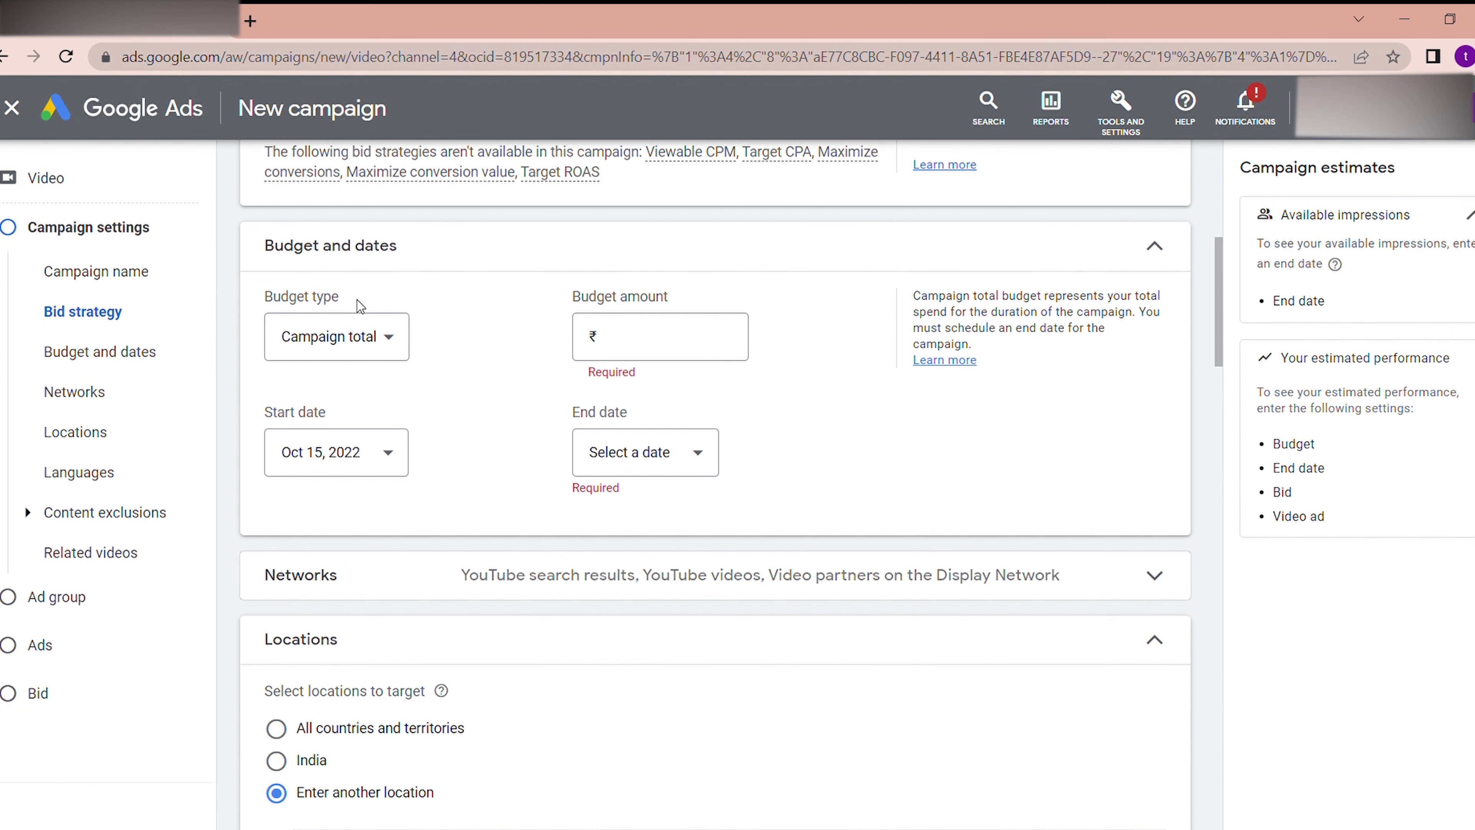
scroll(226, 345, "down", 1)
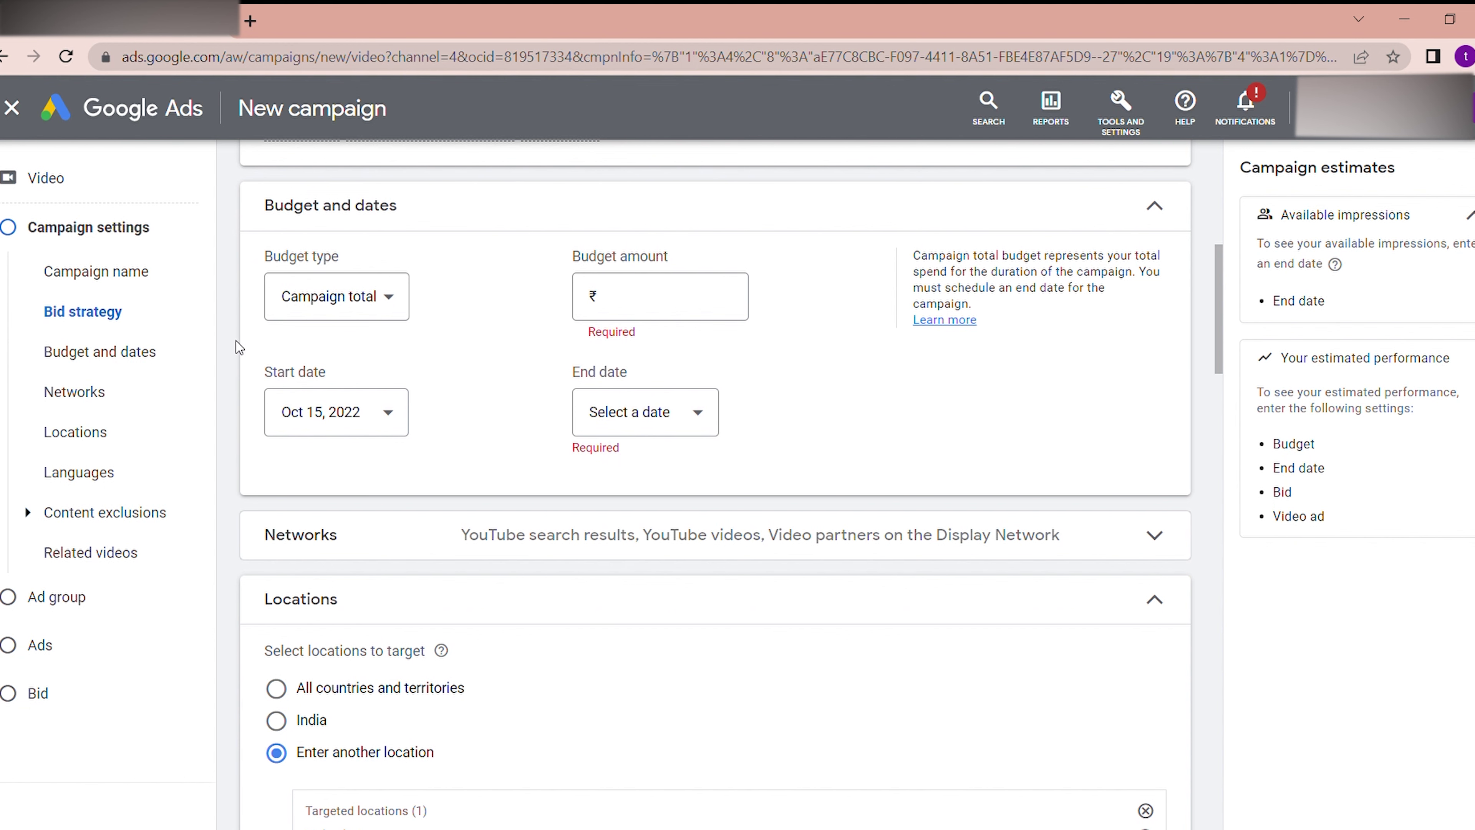
left_click(352, 294)
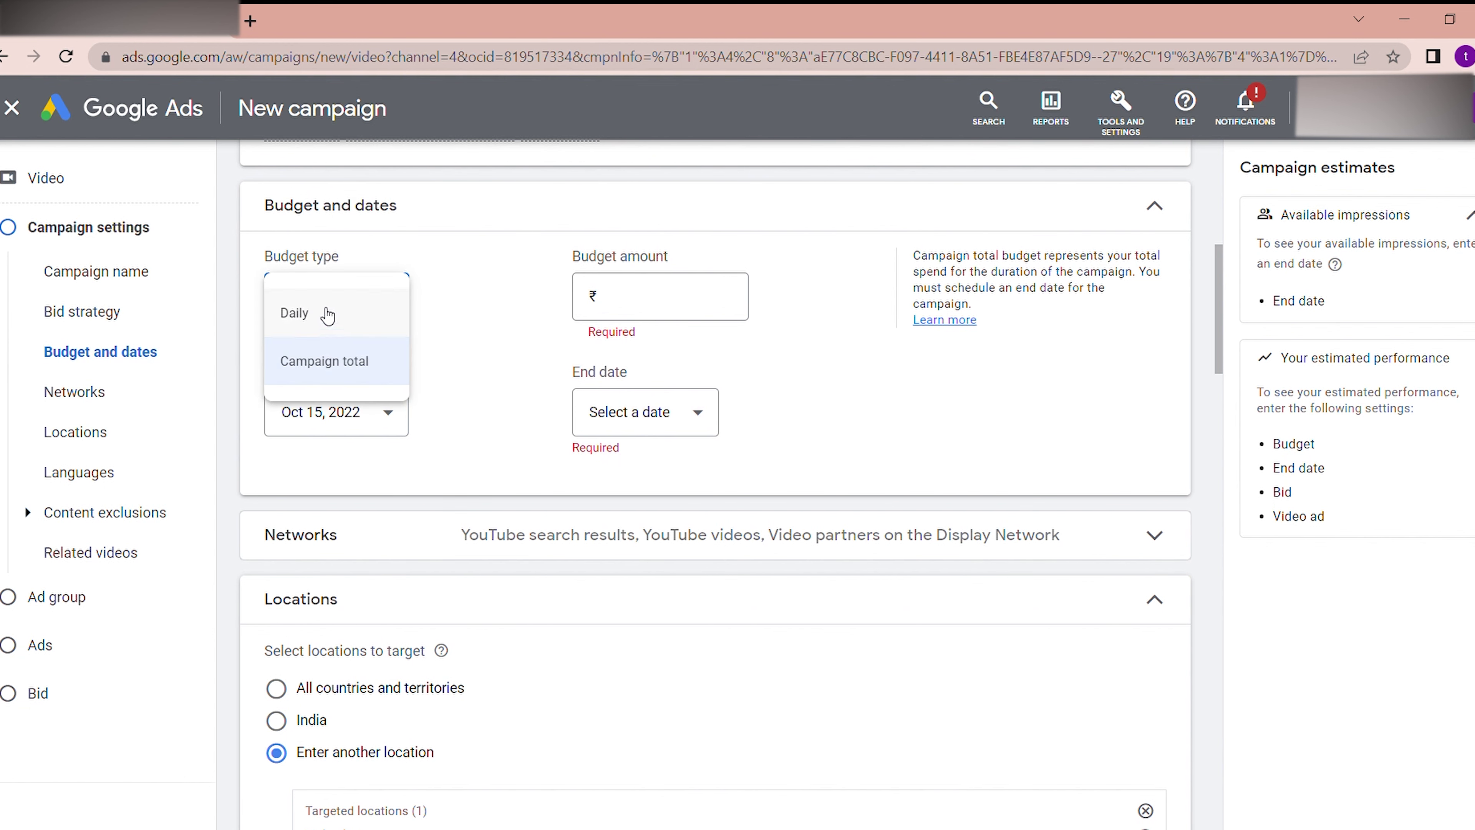
left_click(228, 347)
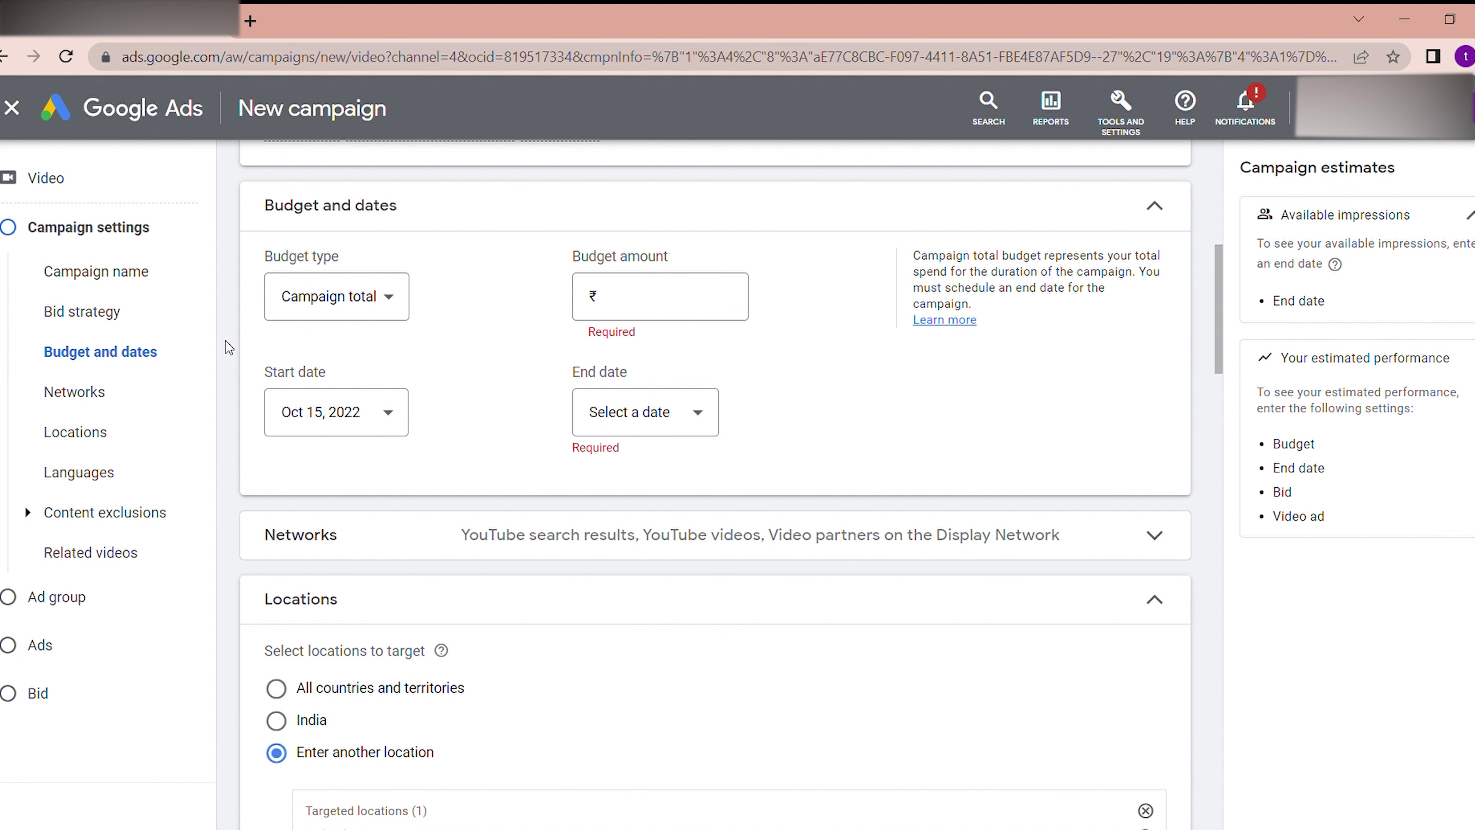
left_click(343, 297)
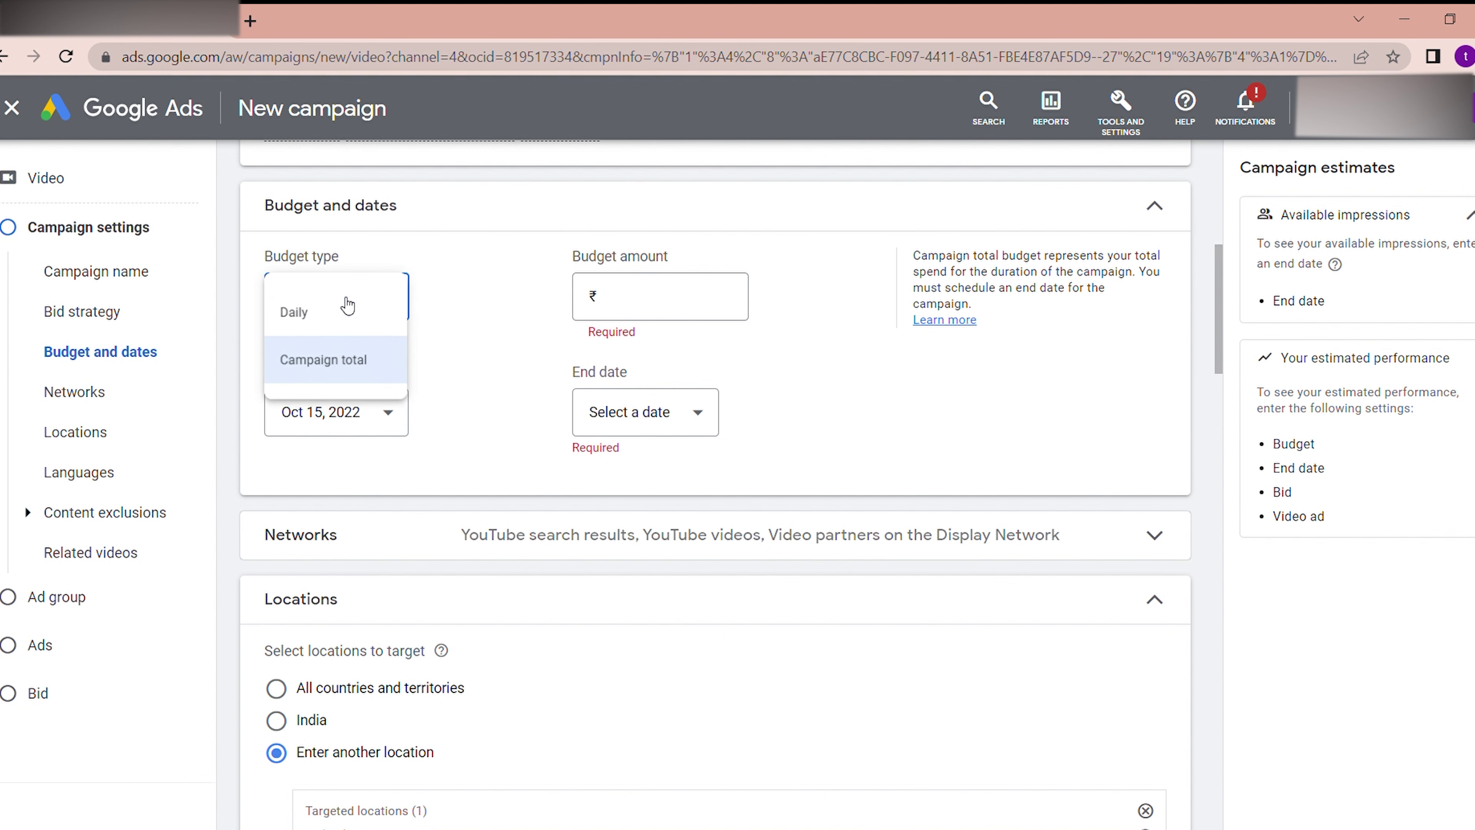
left_click(364, 325)
left_click(643, 302)
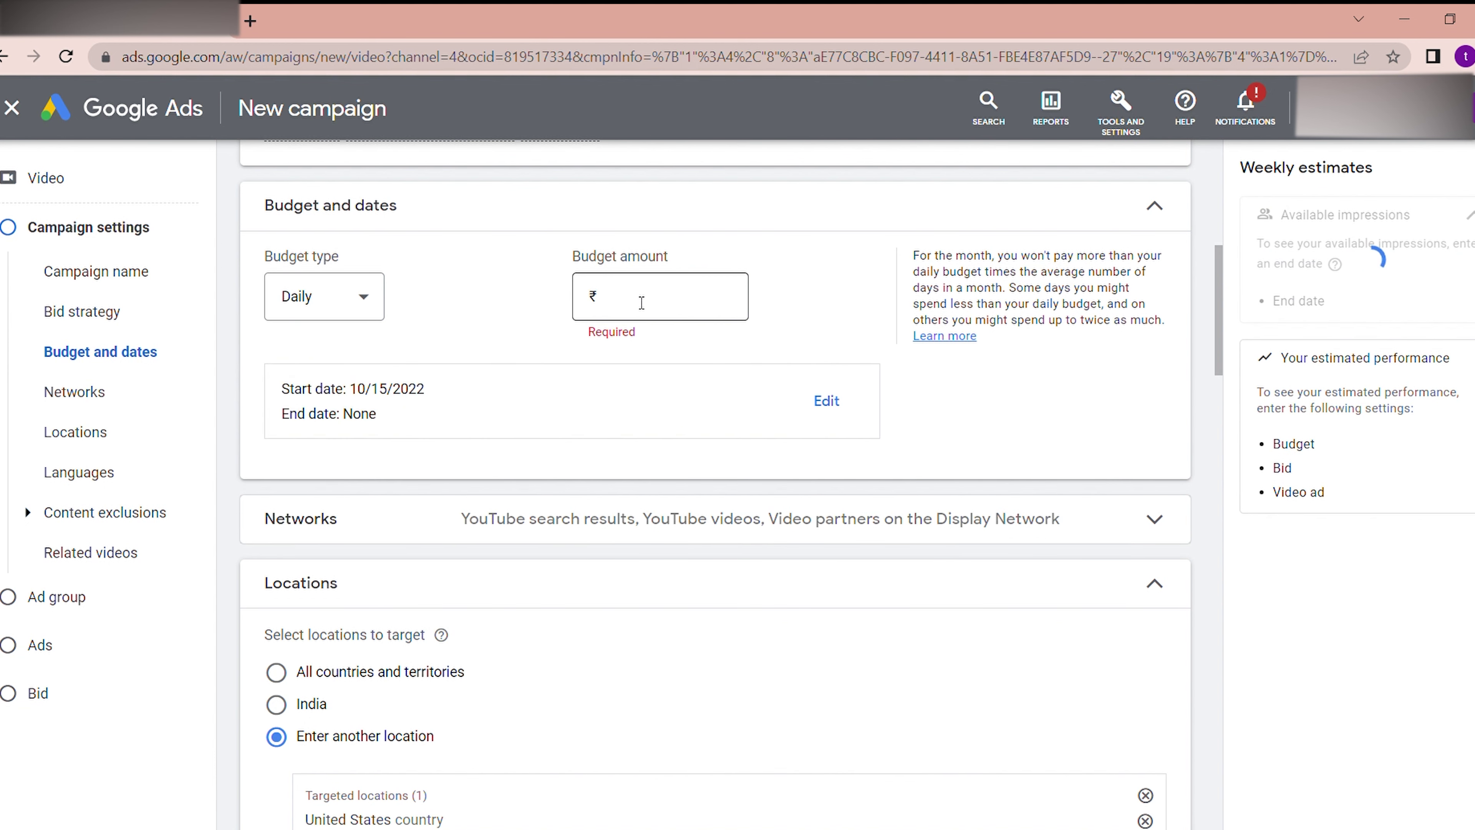
type("5")
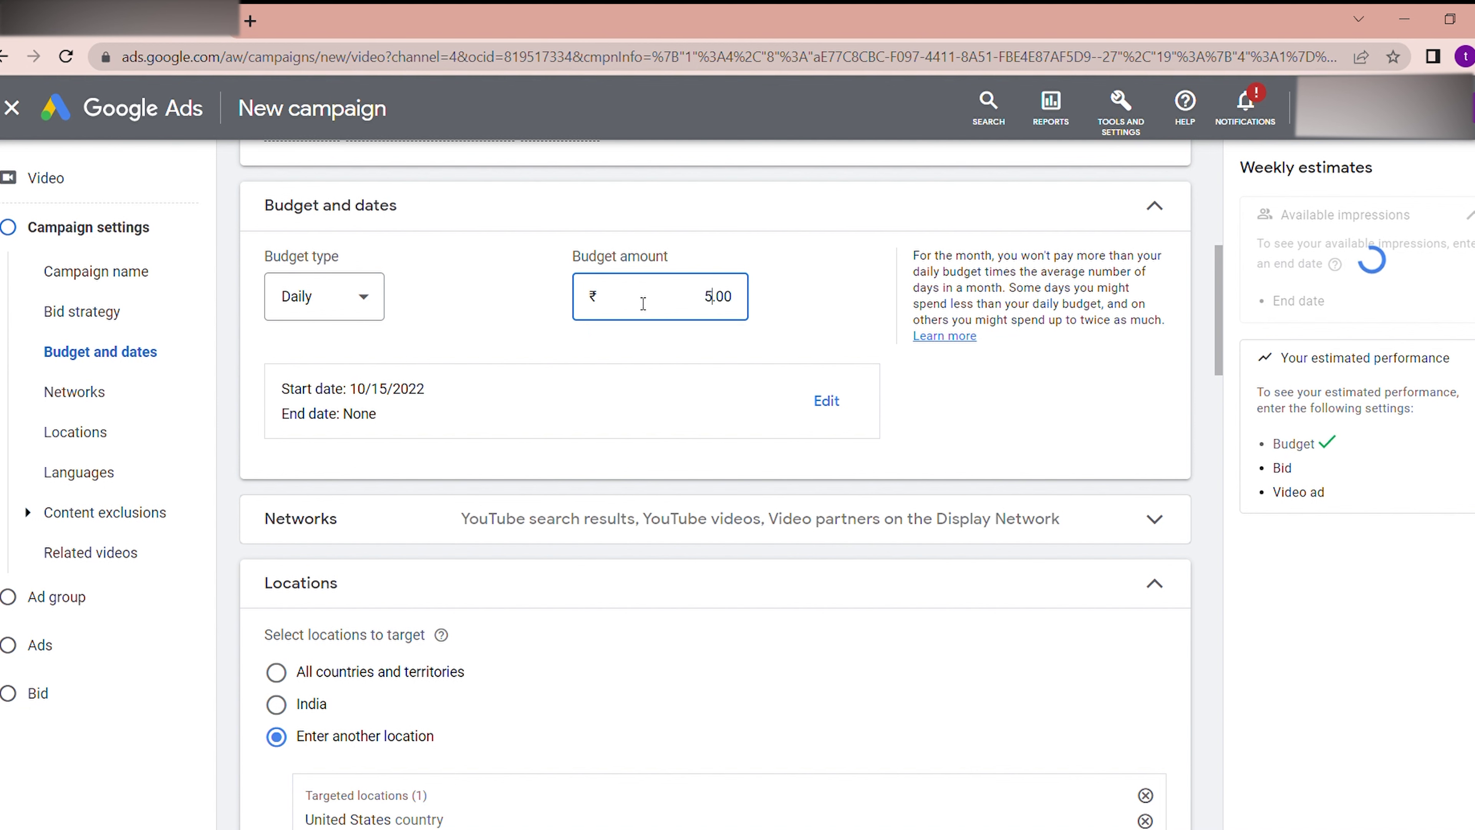
Try the Campaign total budget type and return the budget type to Daily.
left_click(361, 300)
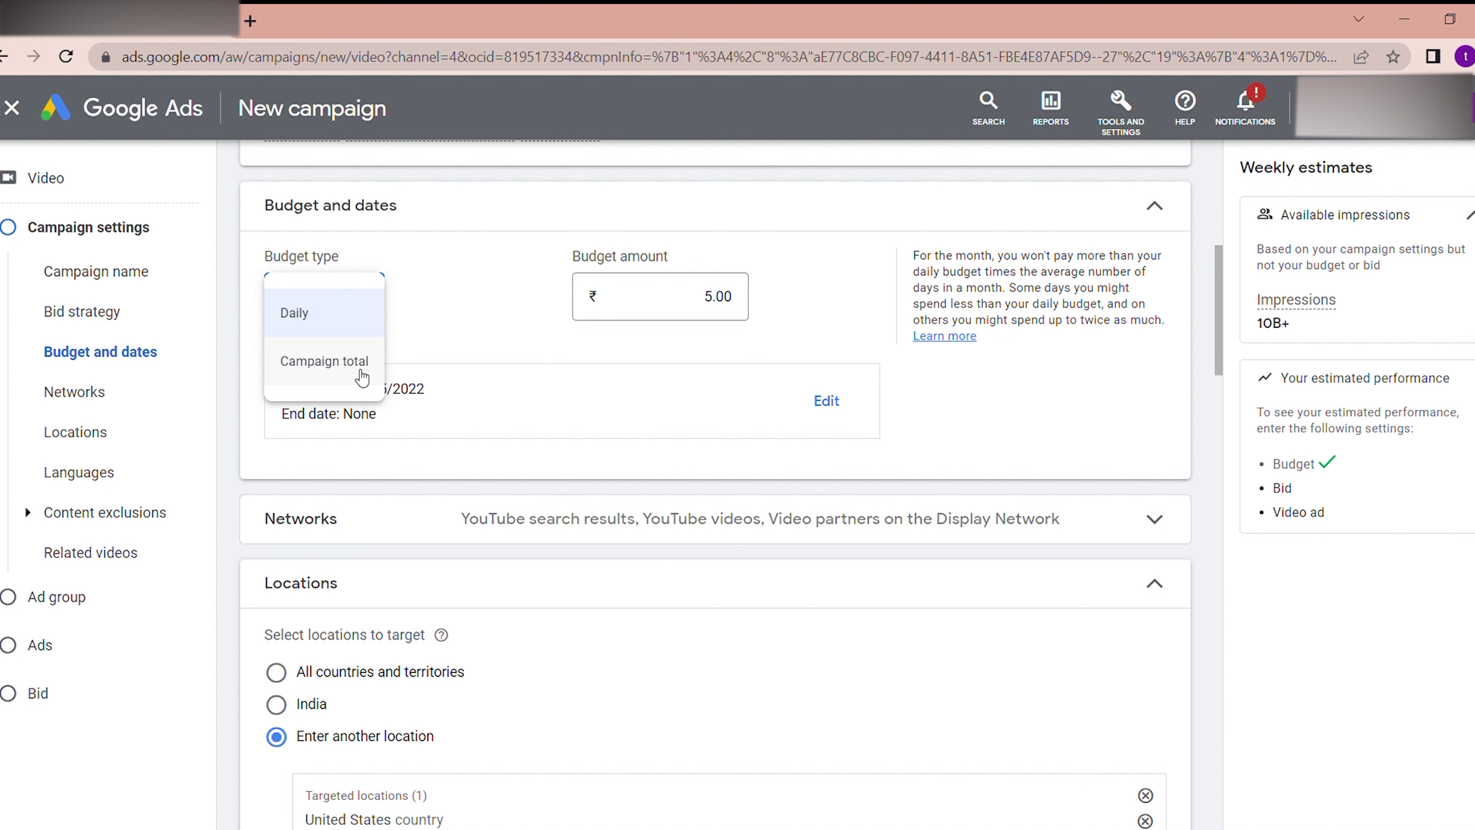
left_click(360, 372)
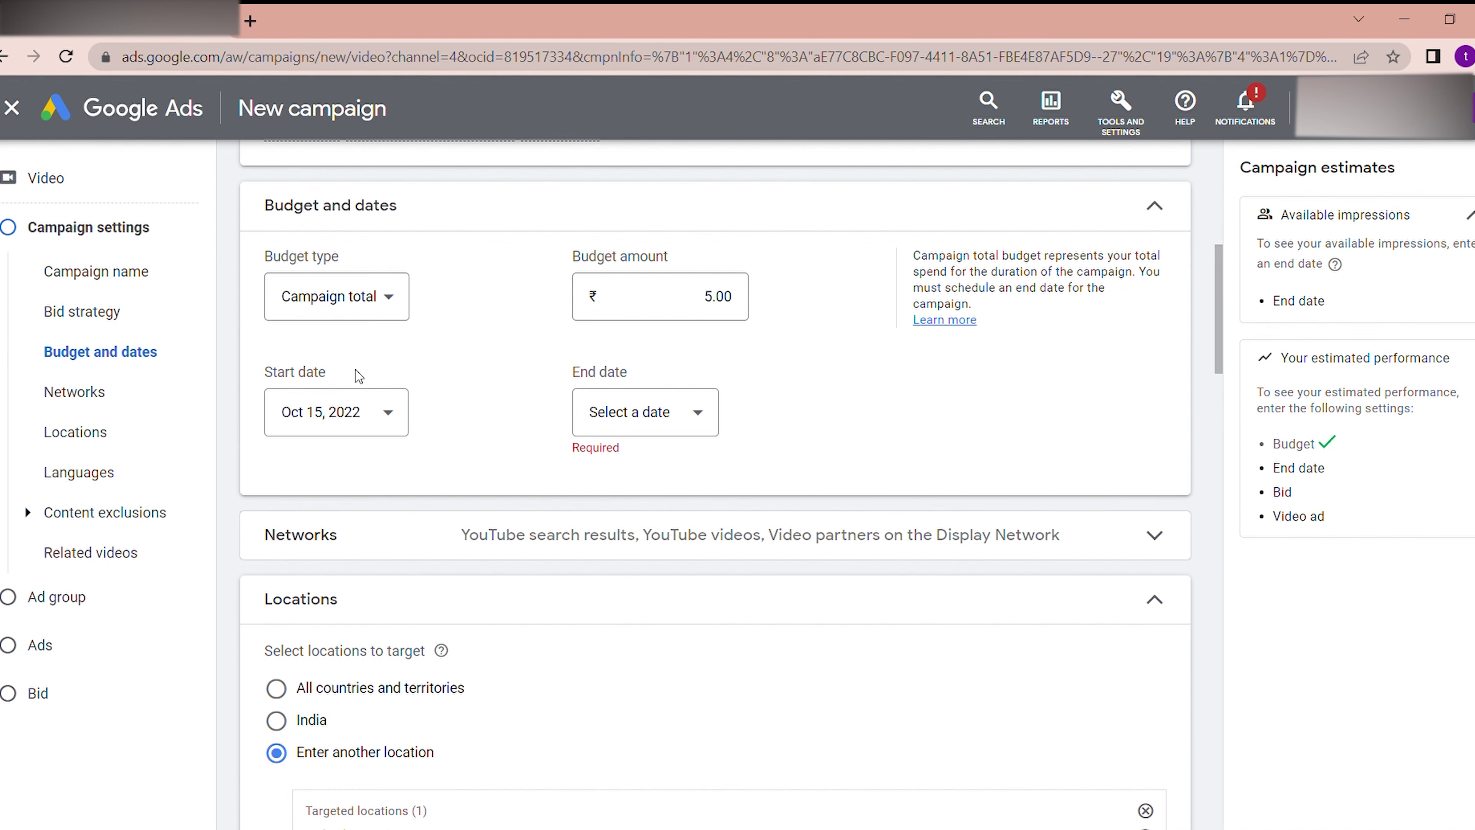
left_click(343, 306)
left_click(343, 306)
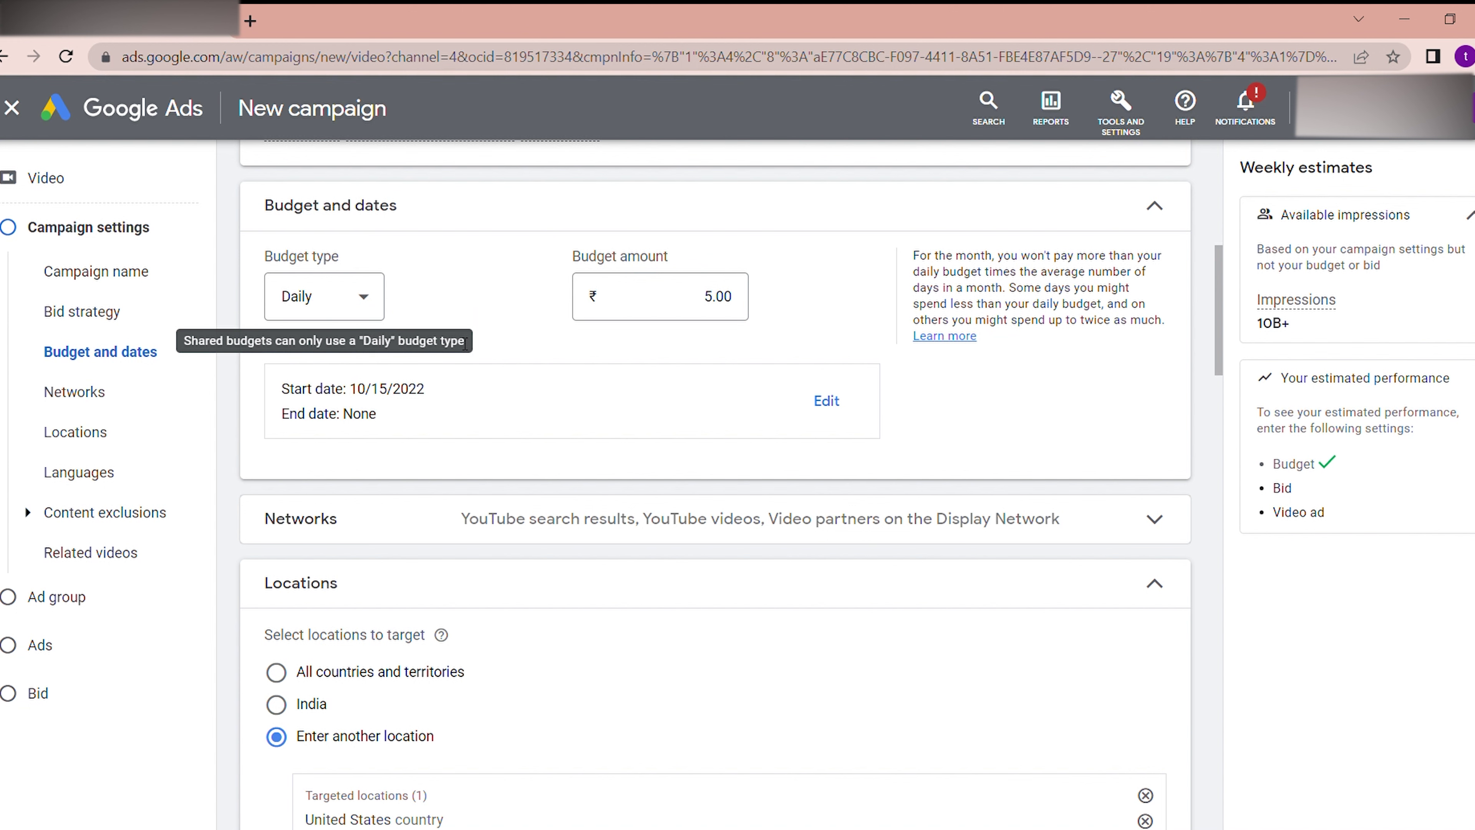
left_click(347, 299)
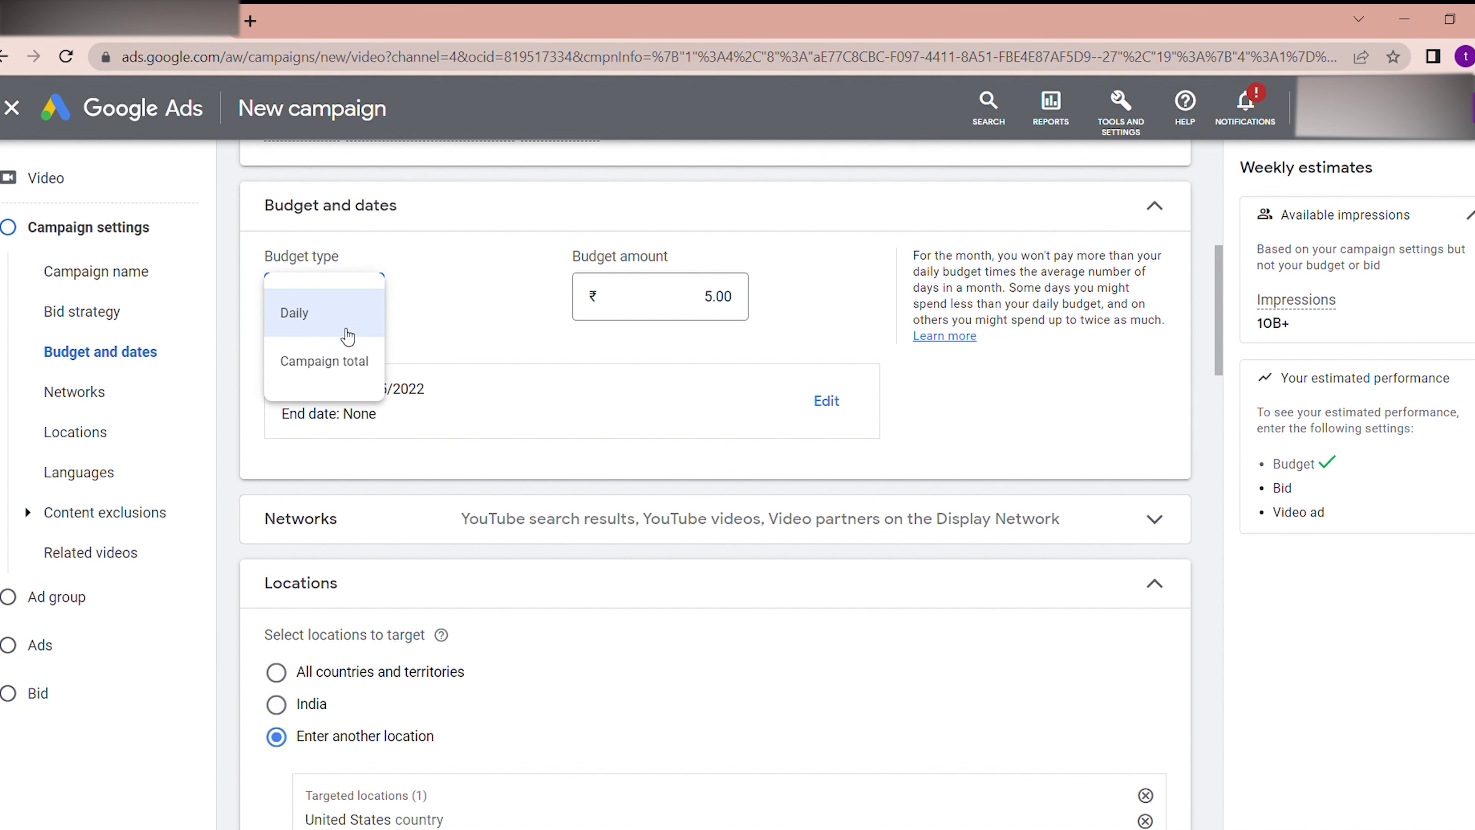
left_click(318, 329)
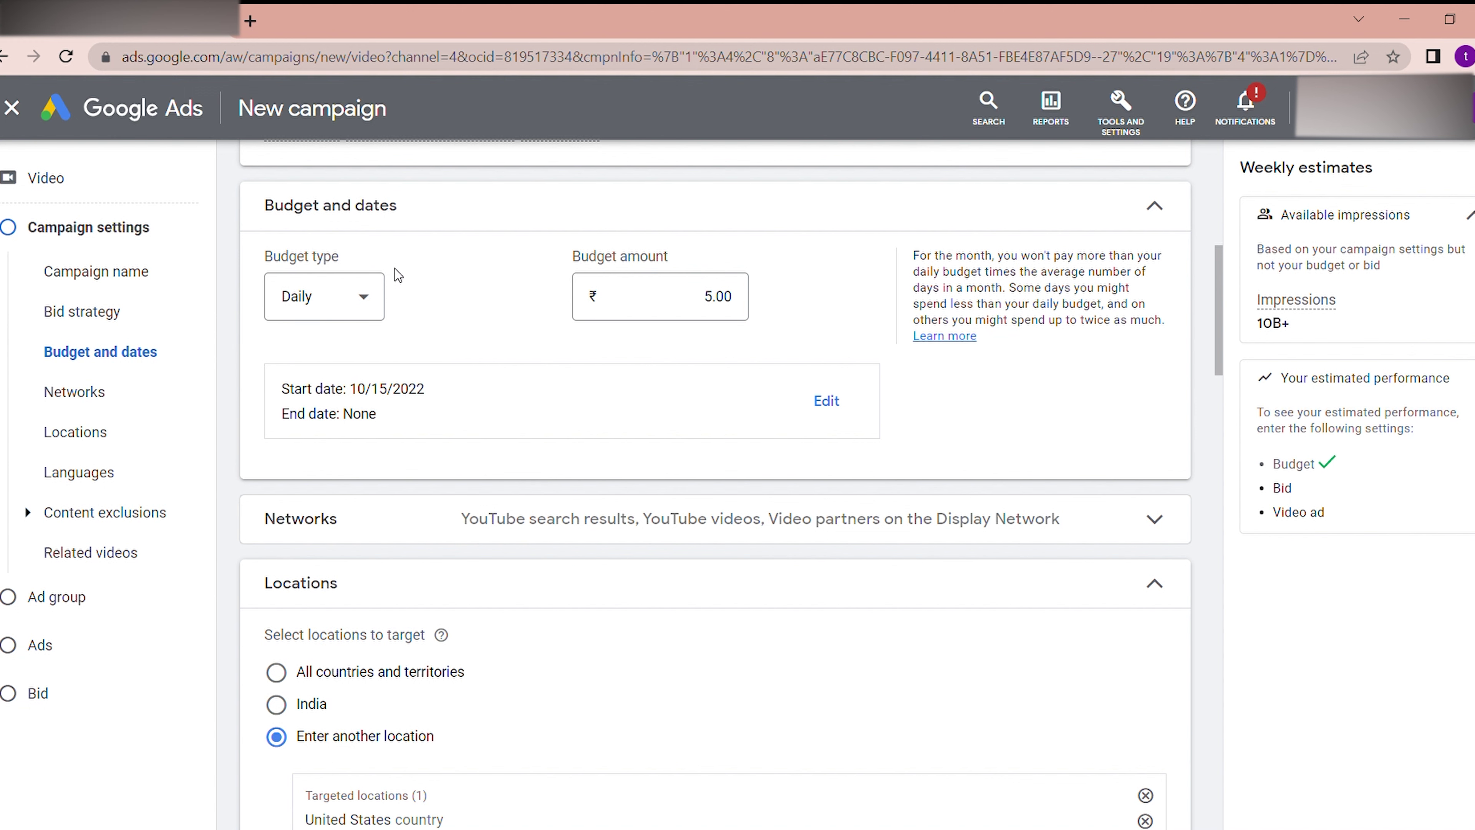
Set the daily budget amount to ₹5,000.00.
left_click(729, 306)
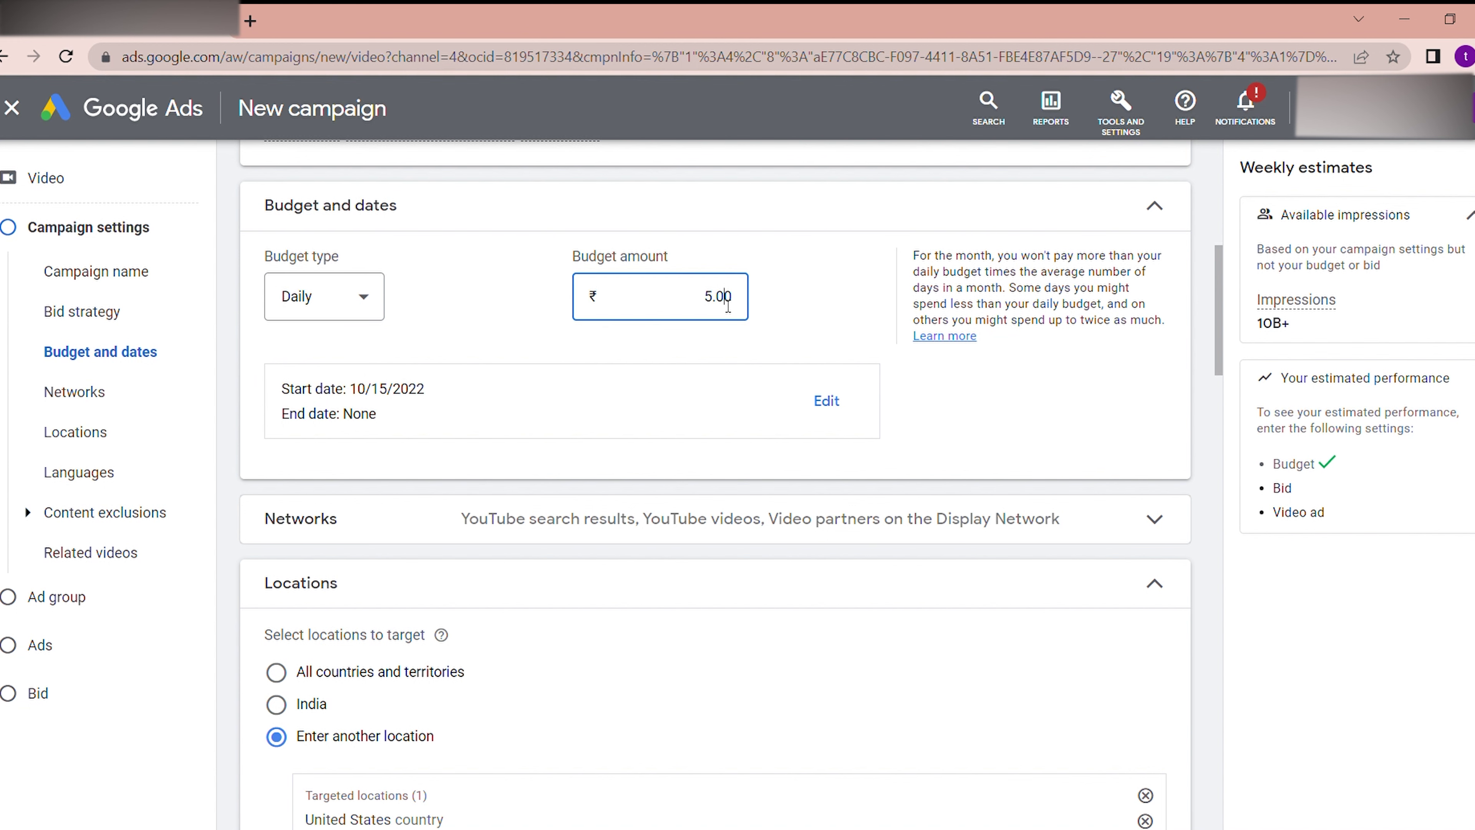
type("0")
type("5000")
Open the campaign dates for editing, try Oct 20, 2022 as the end date, and return it to None.
left_click(827, 401)
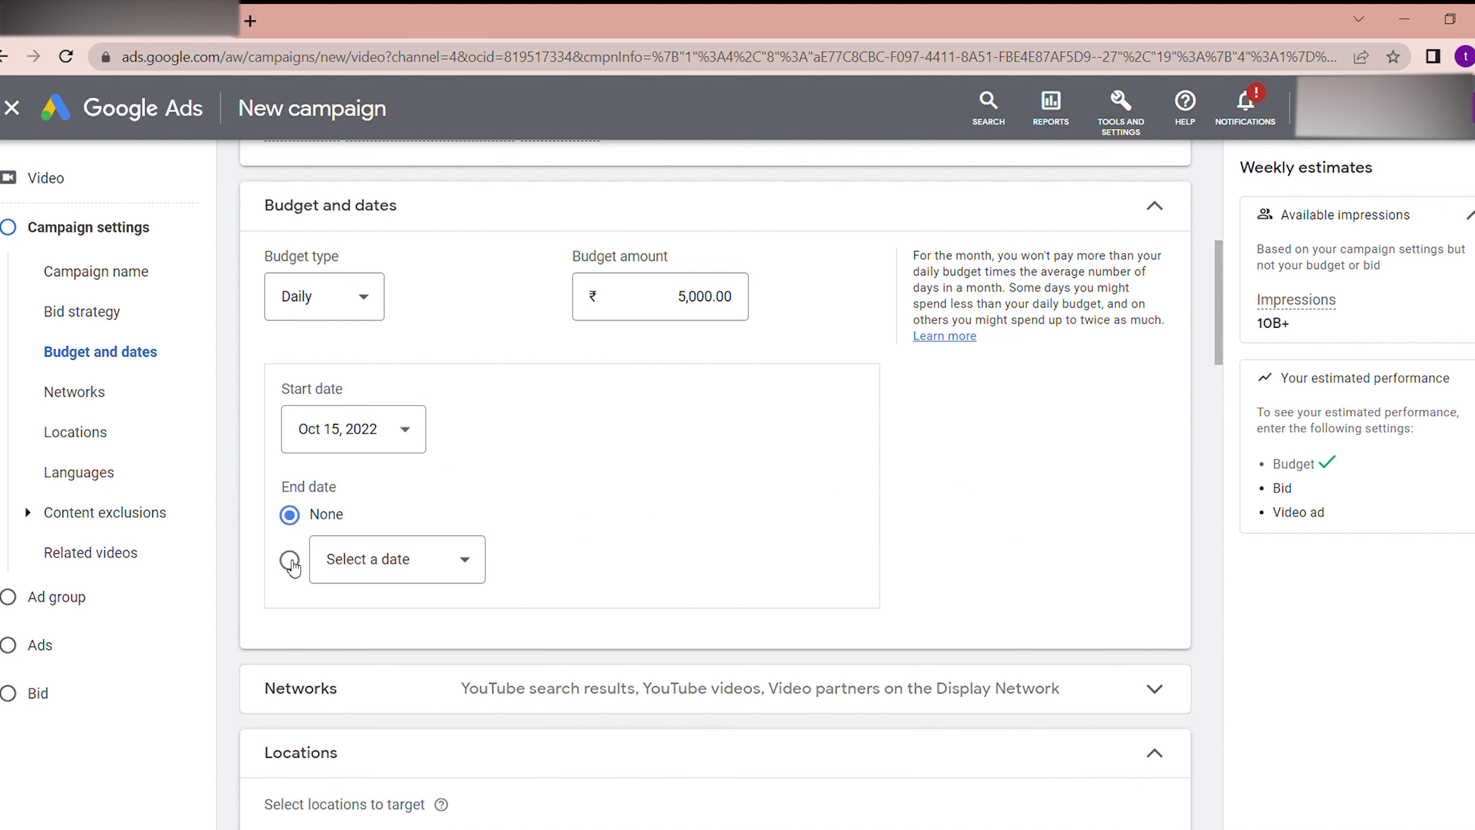
left_click(302, 565)
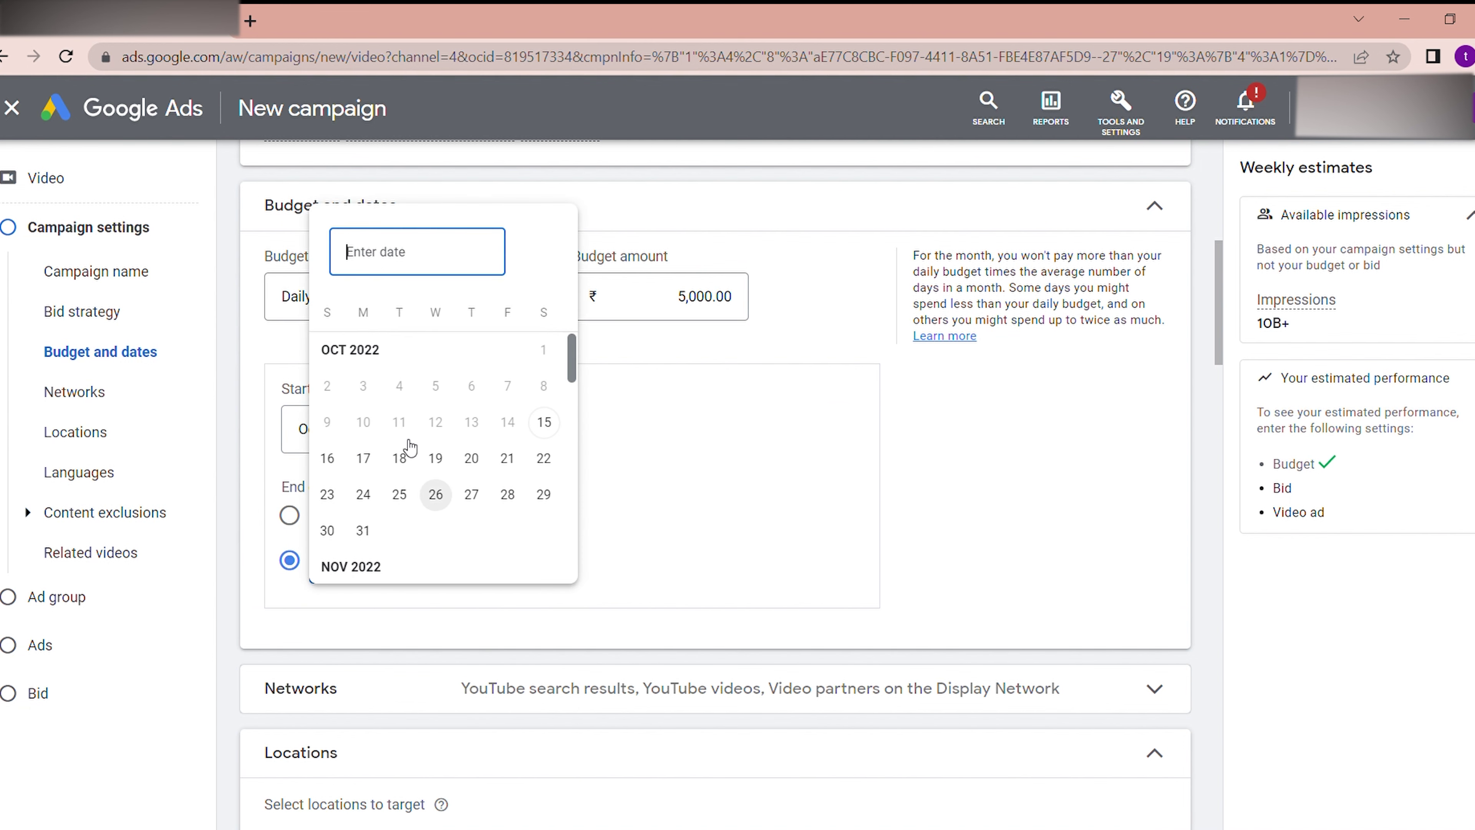
left_click(472, 459)
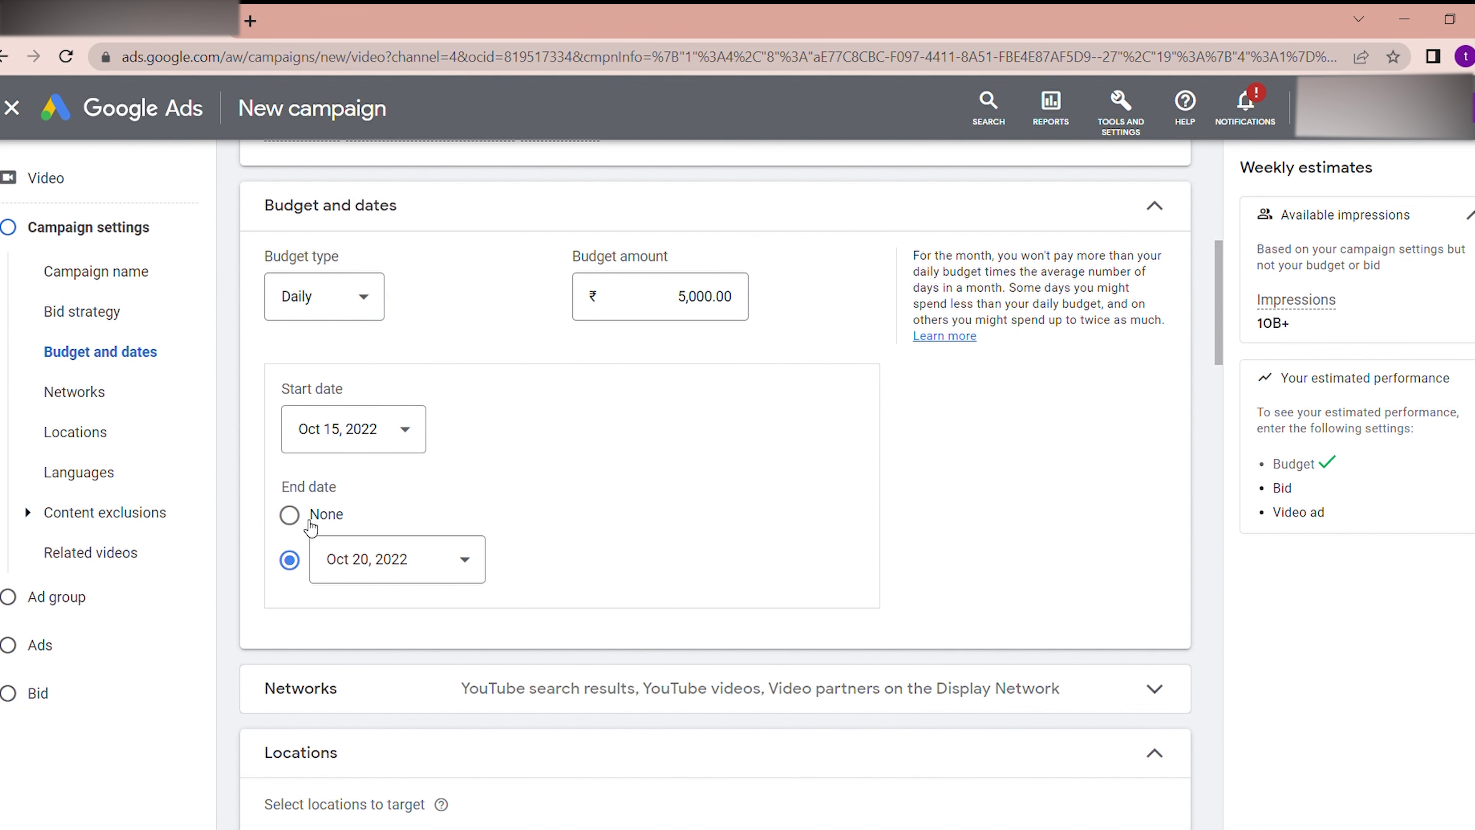
left_click(289, 515)
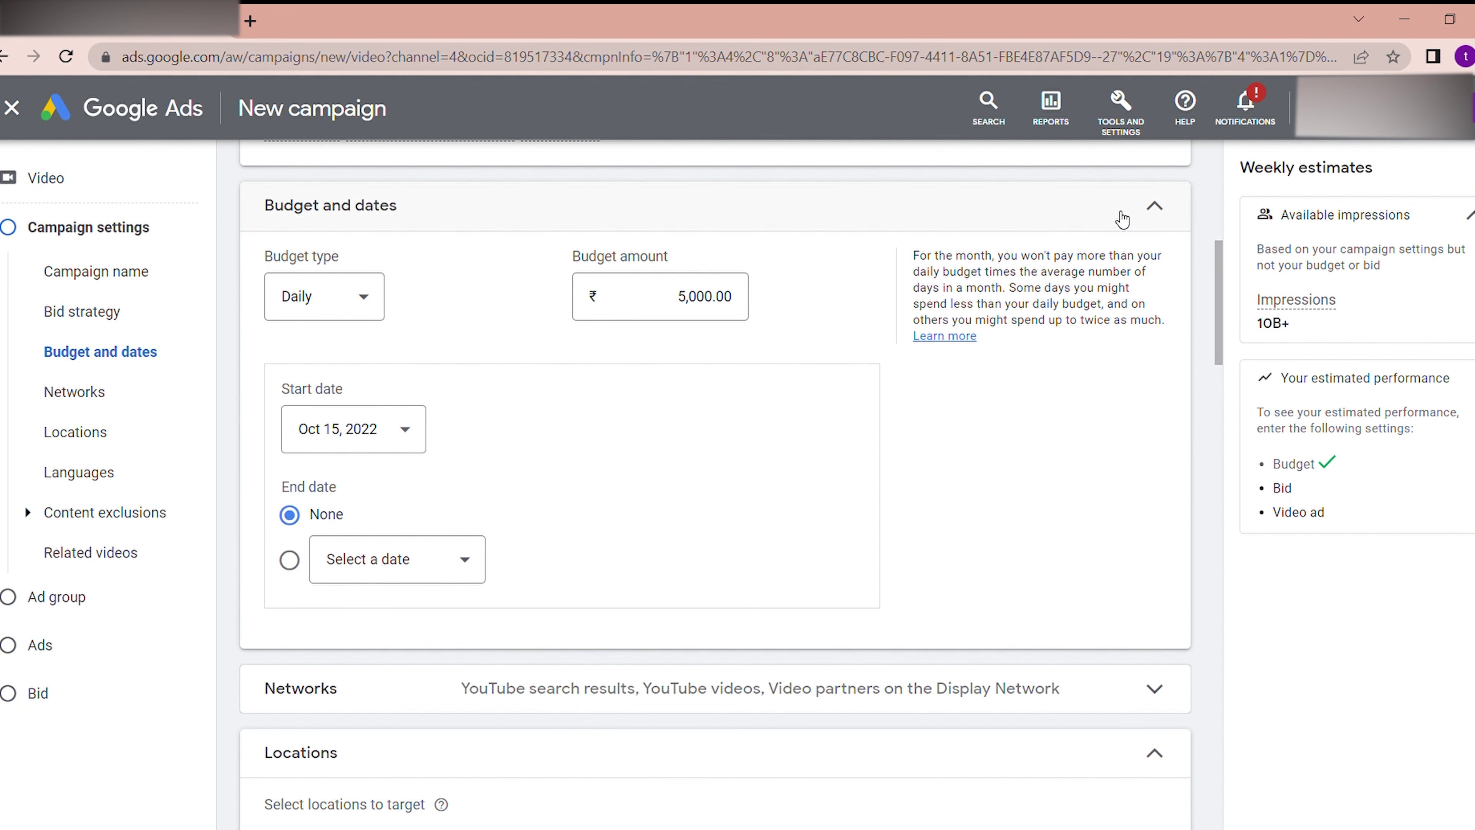
Turn off Video partners on the Display Network in the campaign's network settings.
left_click(1140, 208)
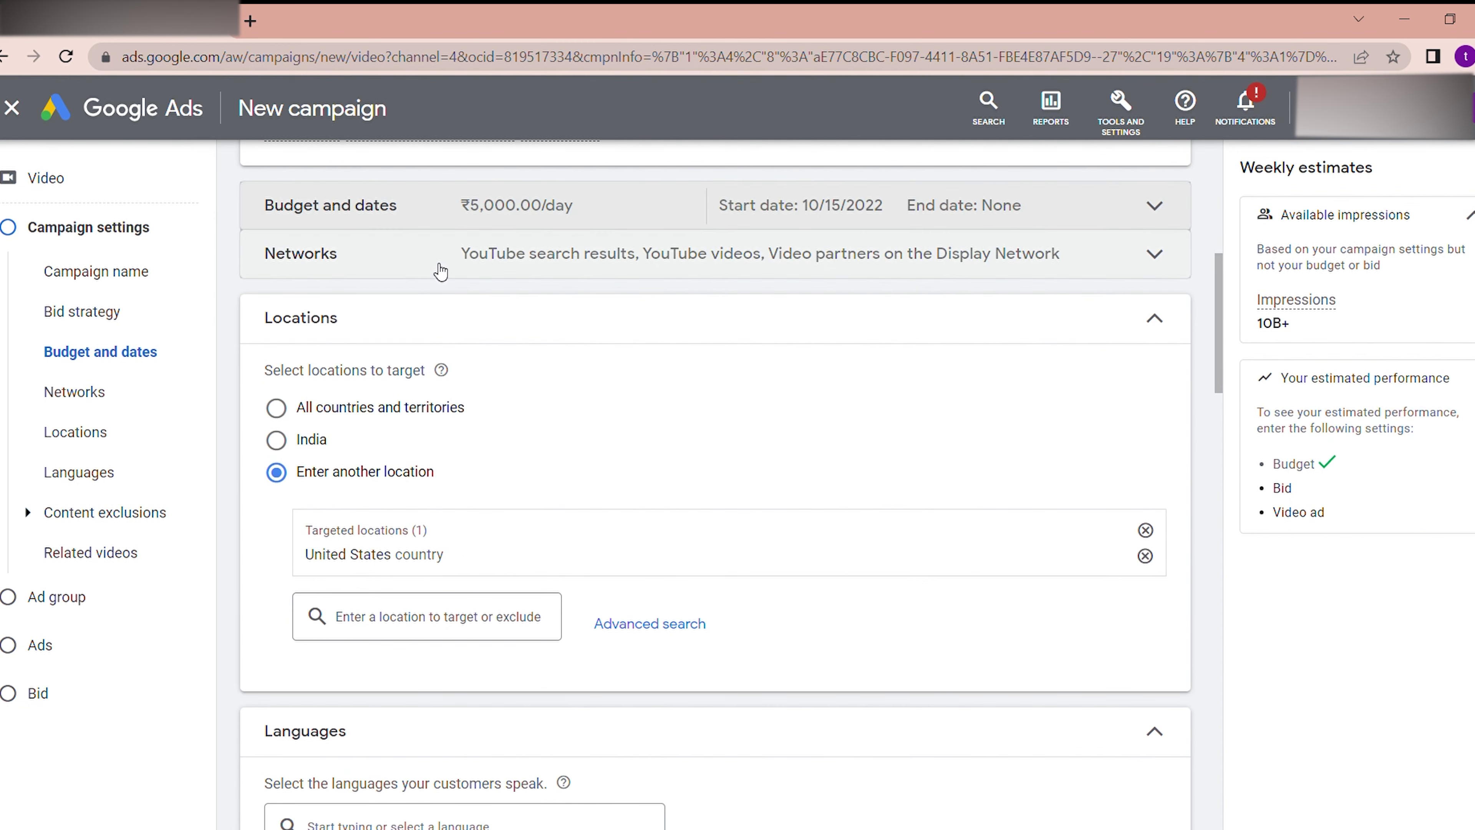
left_click(454, 262)
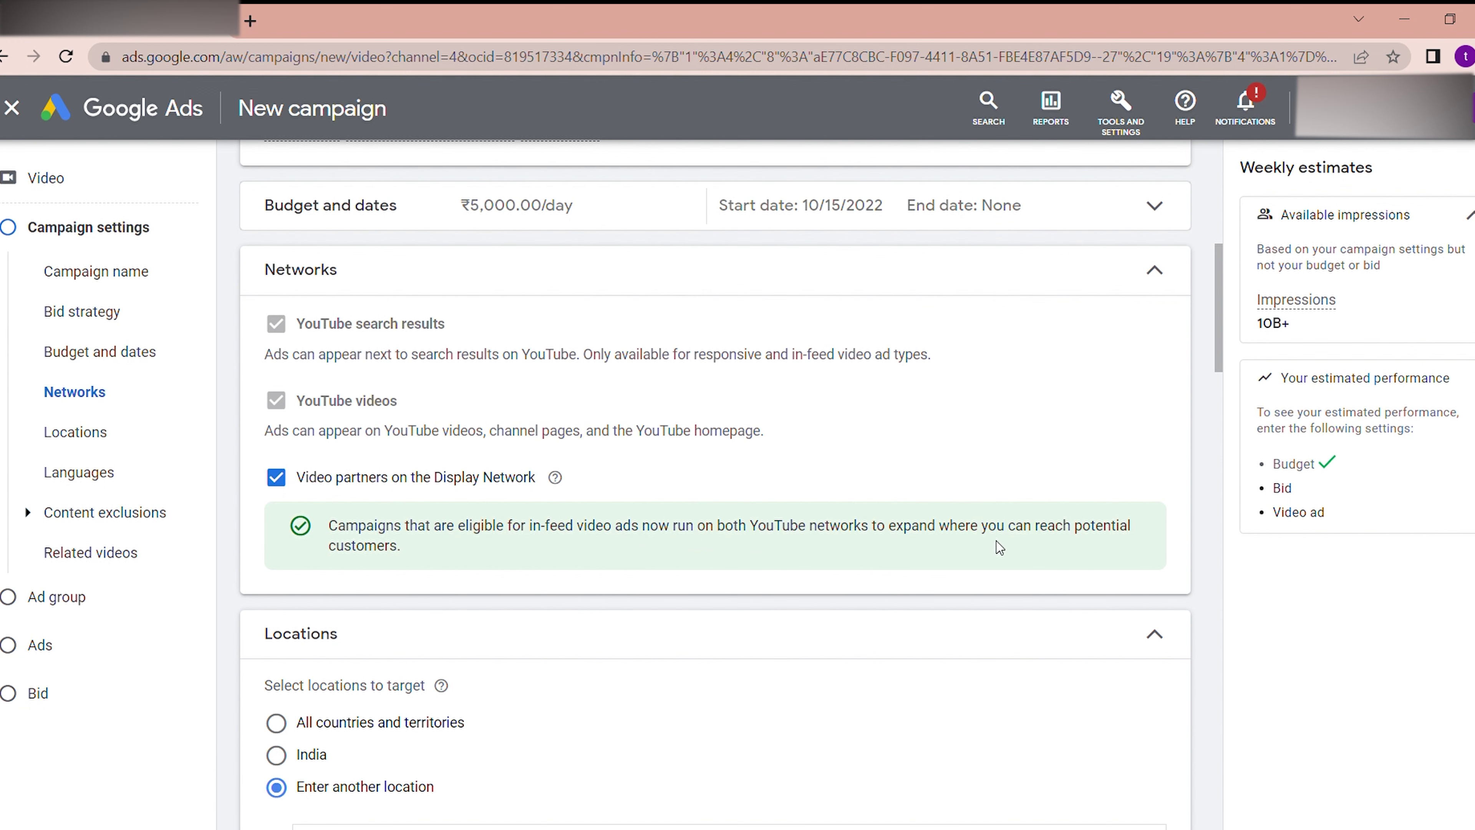
left_click(276, 477)
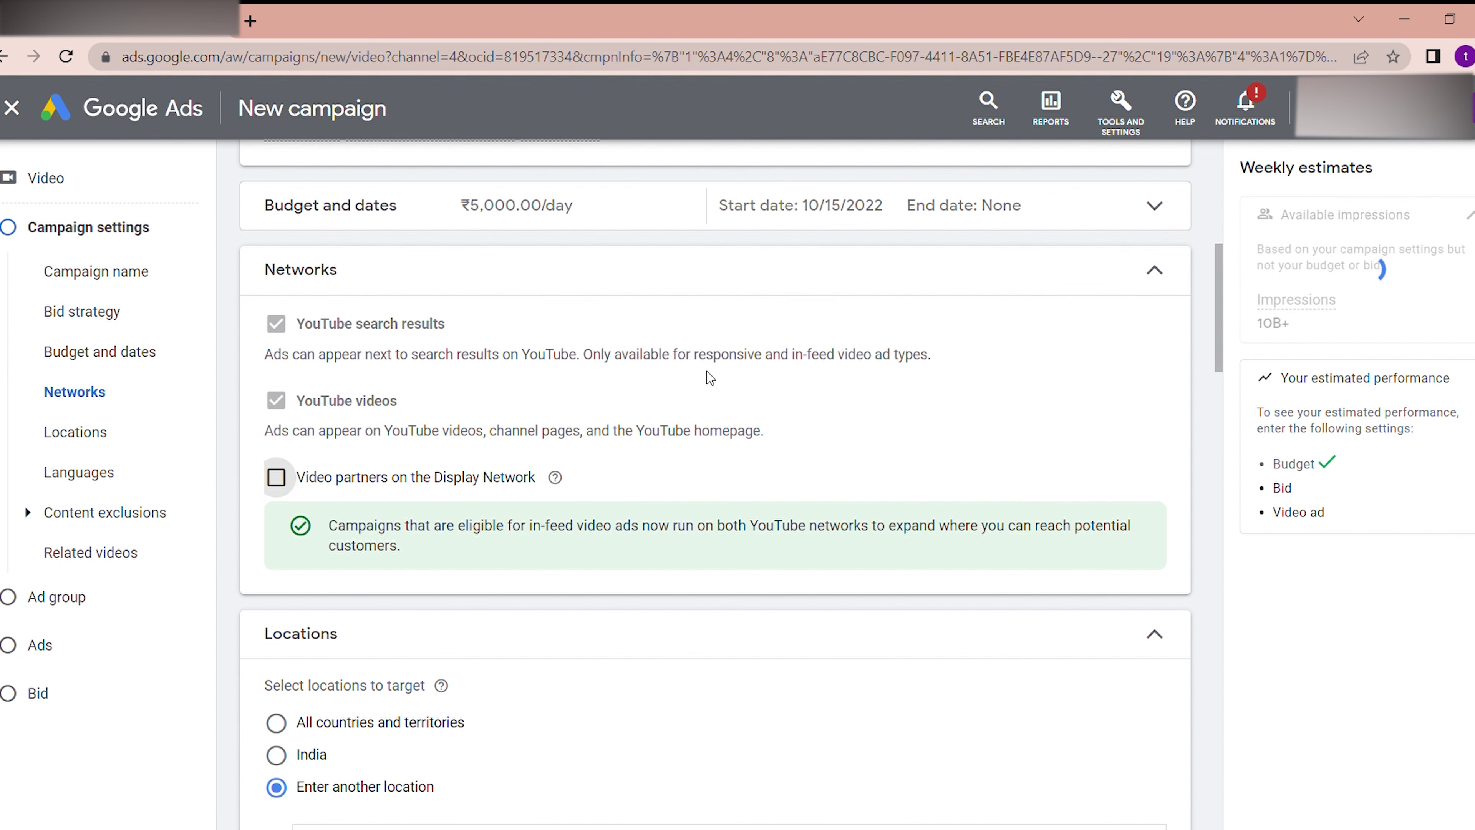
left_click(1127, 268)
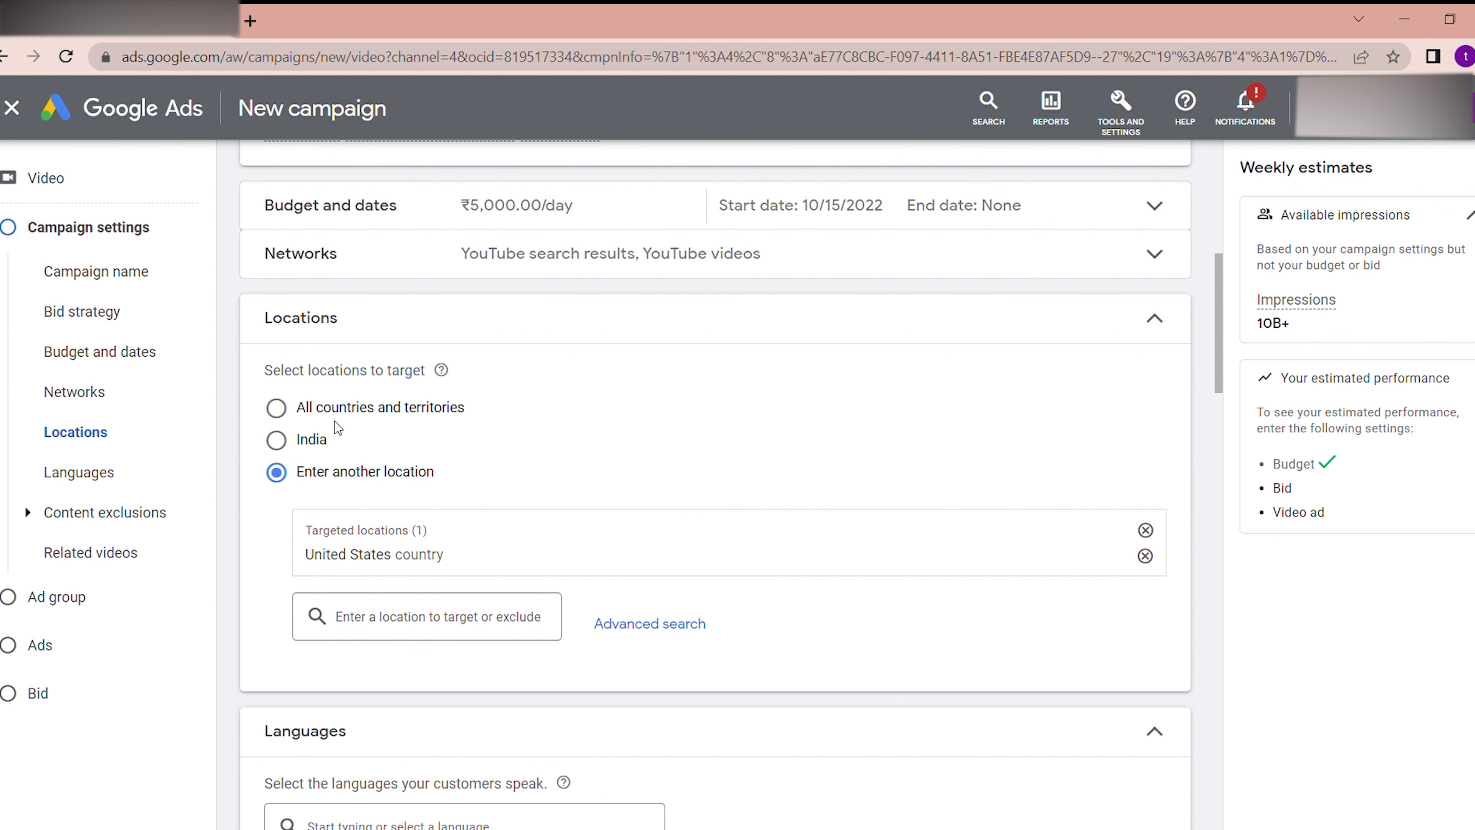
Try targeting all countries and territories, and return to the custom location list to add Canada as a targeted country.
left_click(277, 408)
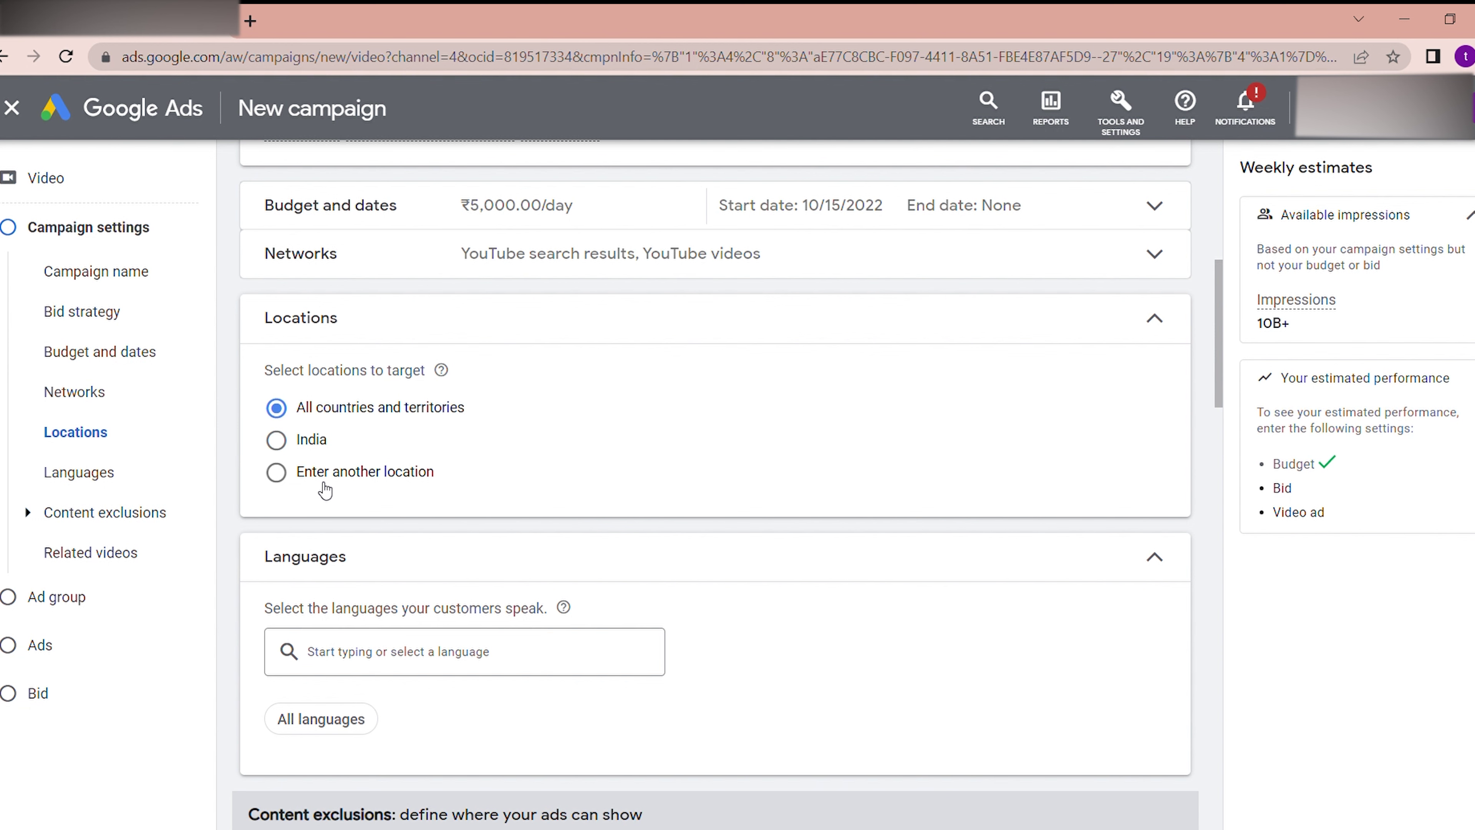
left_click(340, 474)
left_click(396, 613)
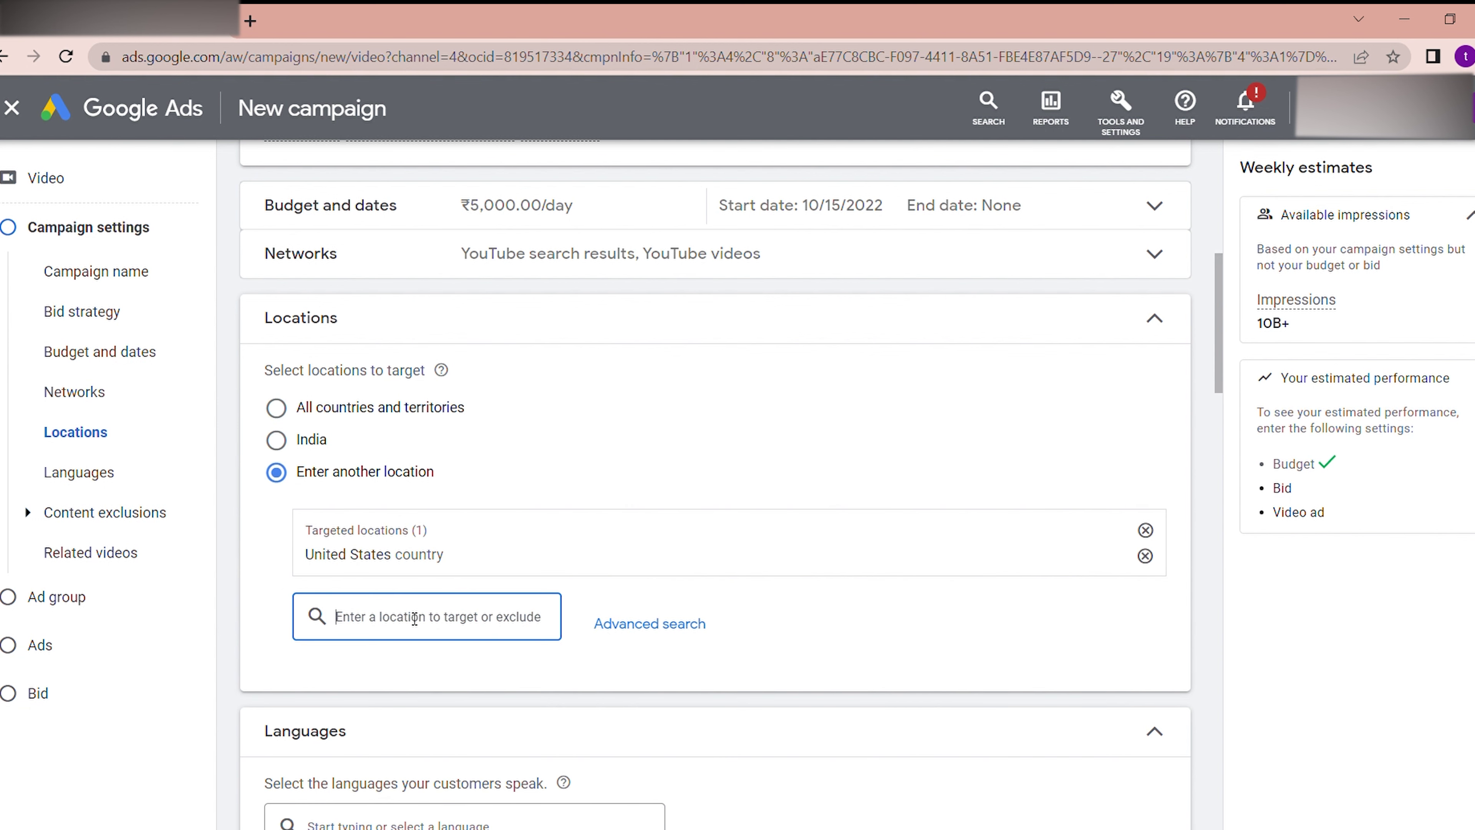
type("can")
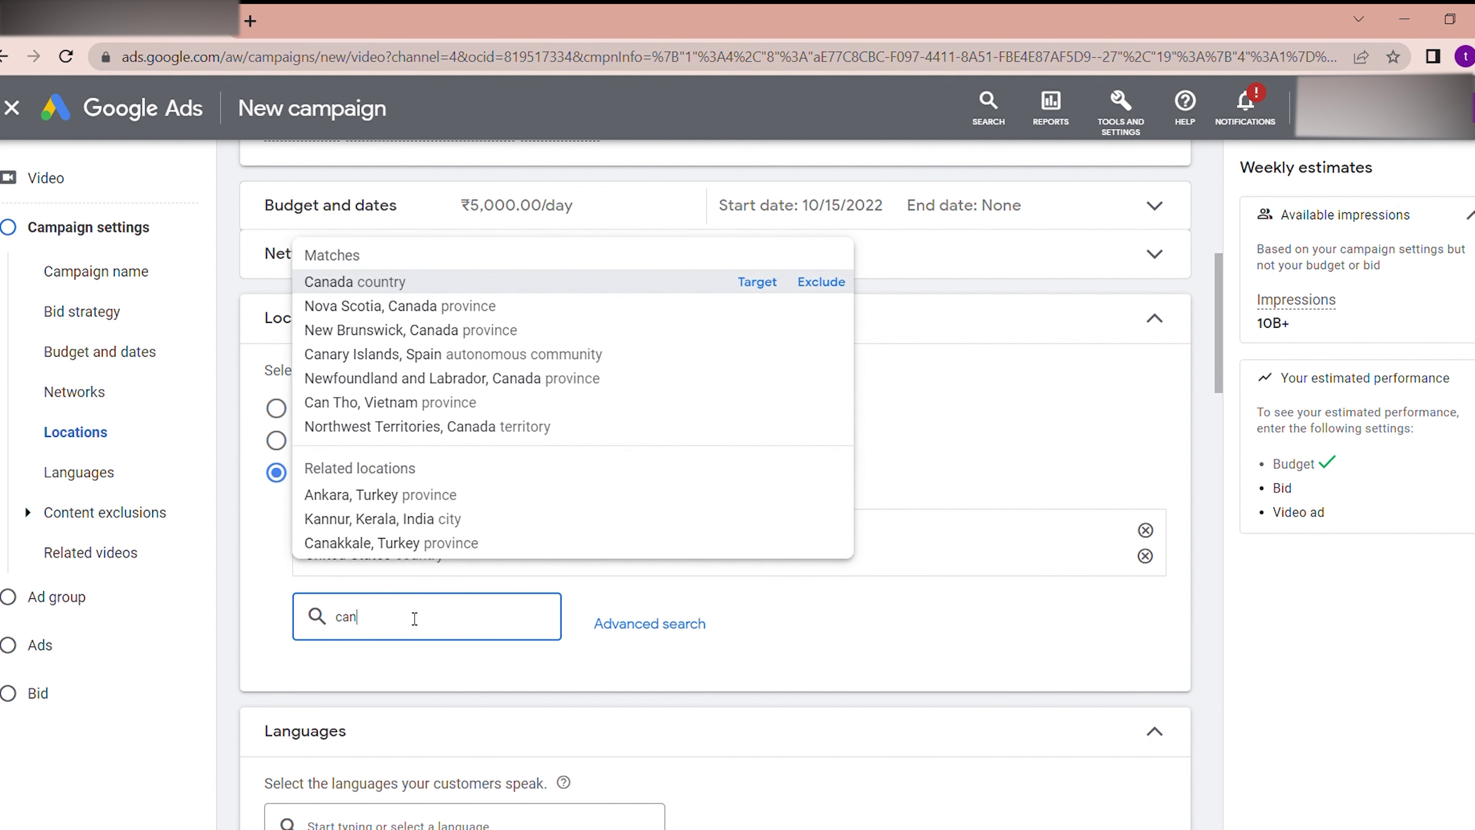
key("Return")
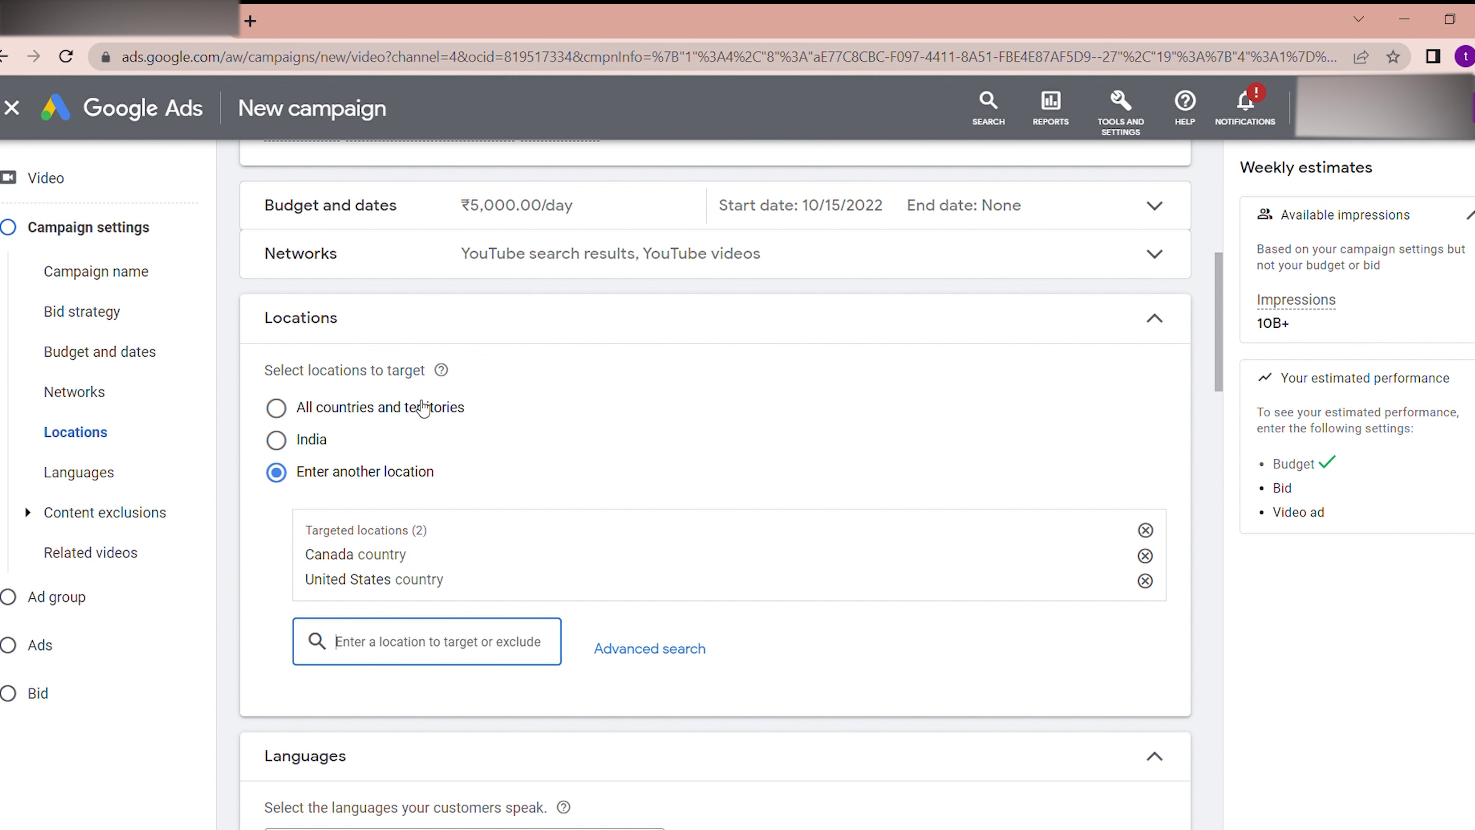
Set the target locations to all countries and territories, and close the location and language settings.
left_click(393, 412)
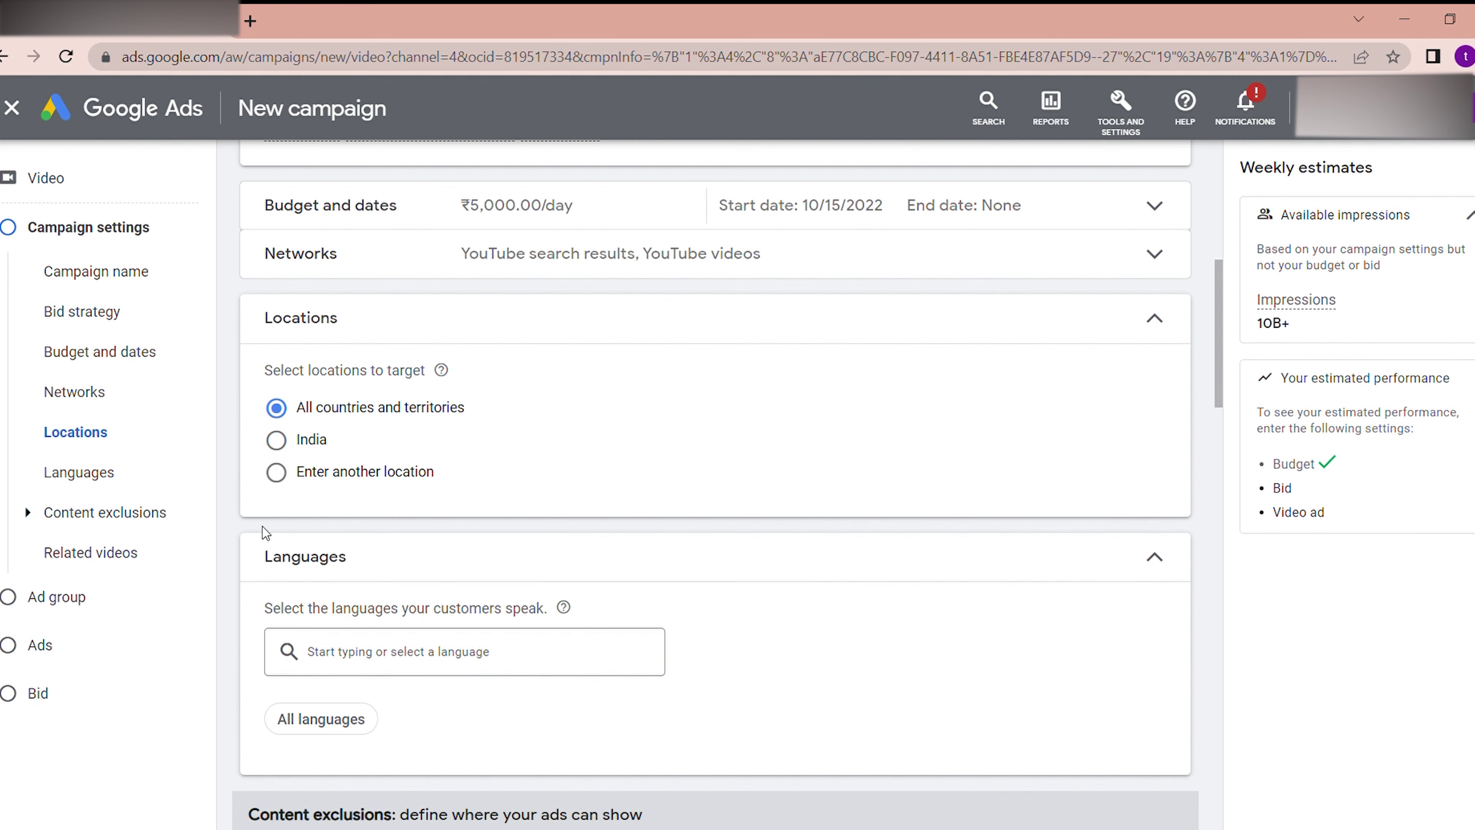
scroll(234, 554, "down", 1)
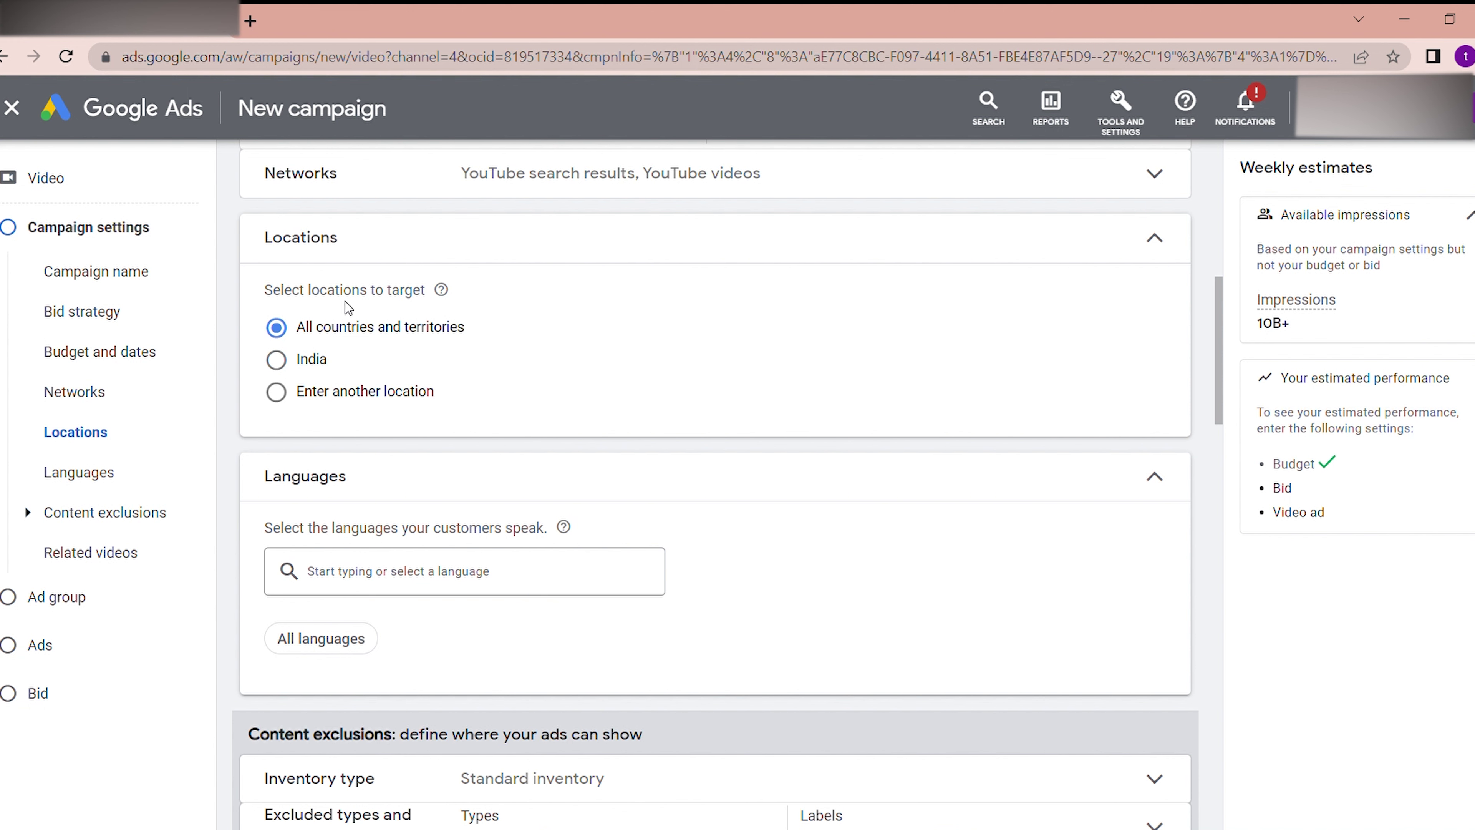
left_click(1145, 243)
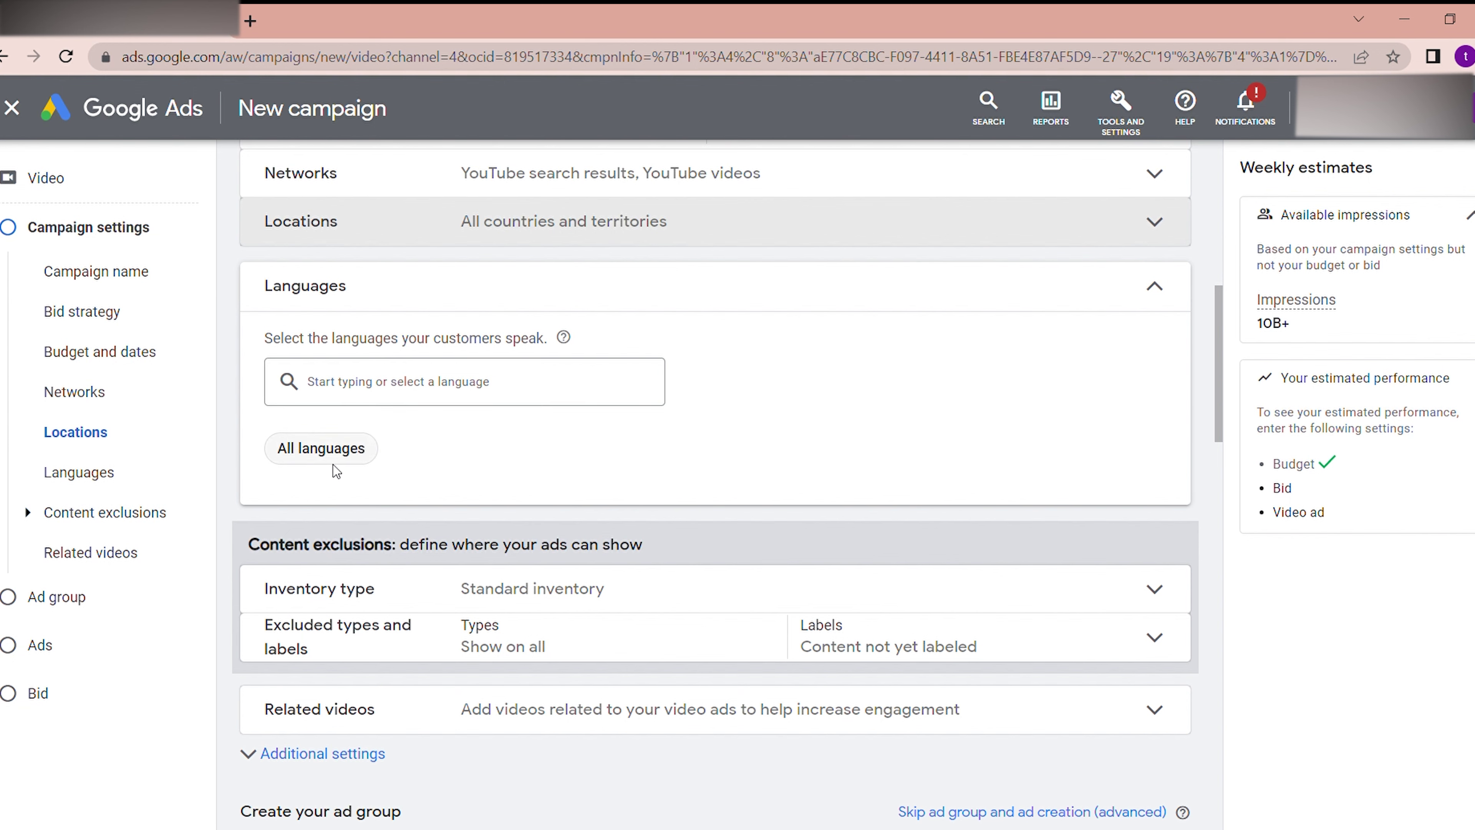
left_click(1096, 298)
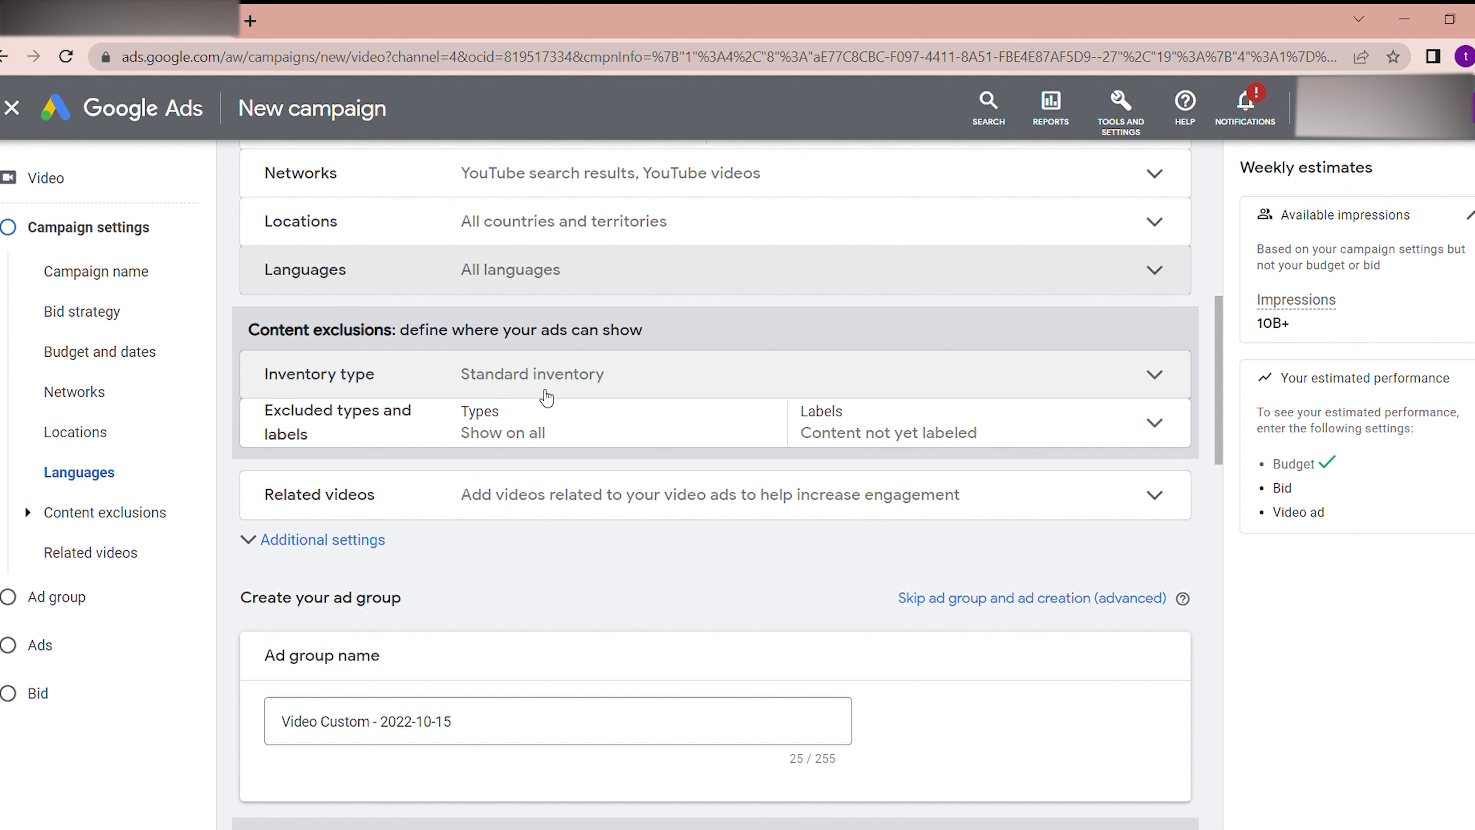
Compare the inventory types, trying Expanded inventory and returning the selection to Standard inventory.
left_click(1153, 374)
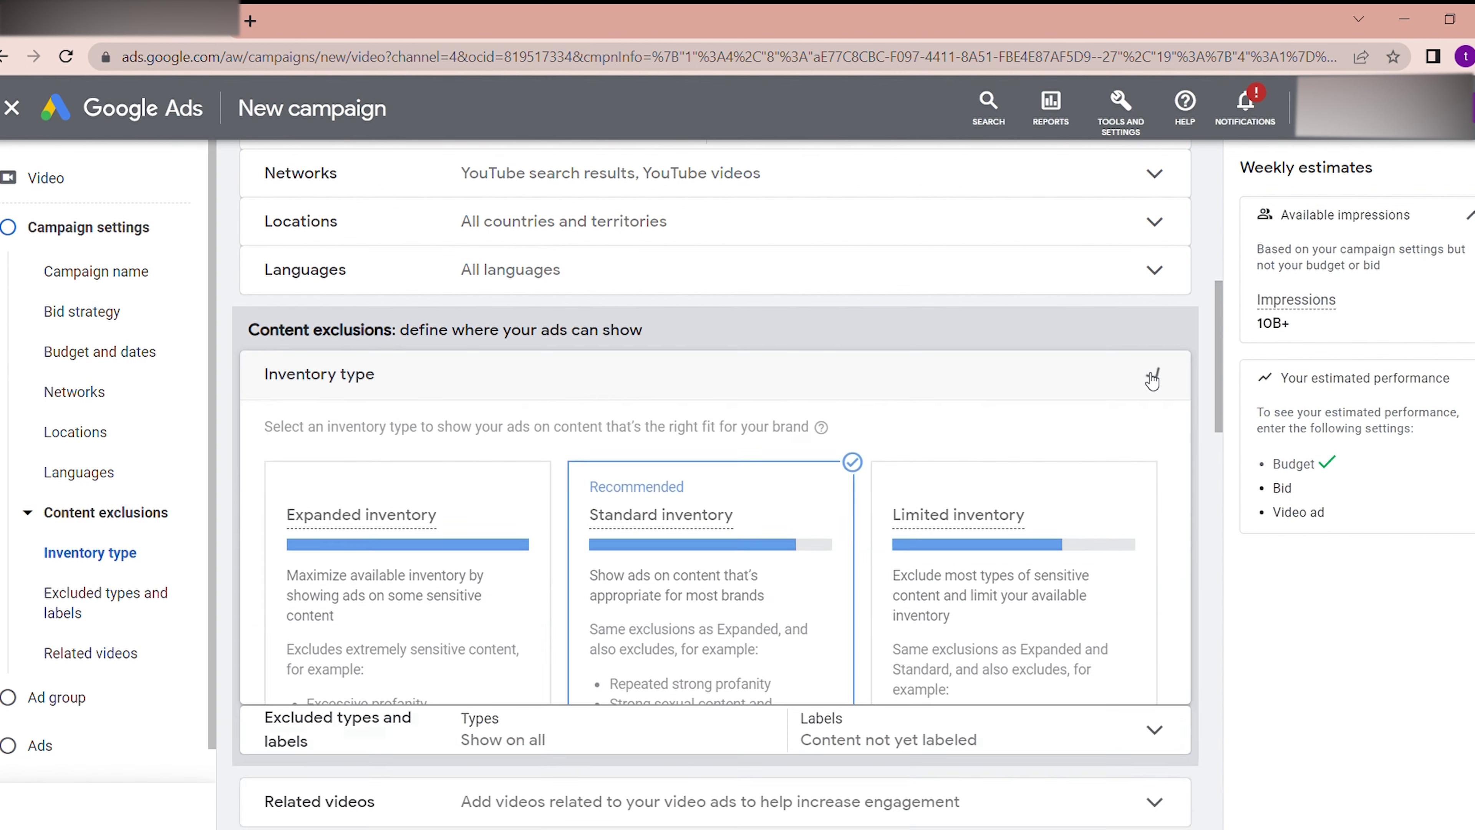
scroll(230, 503, "down", 1)
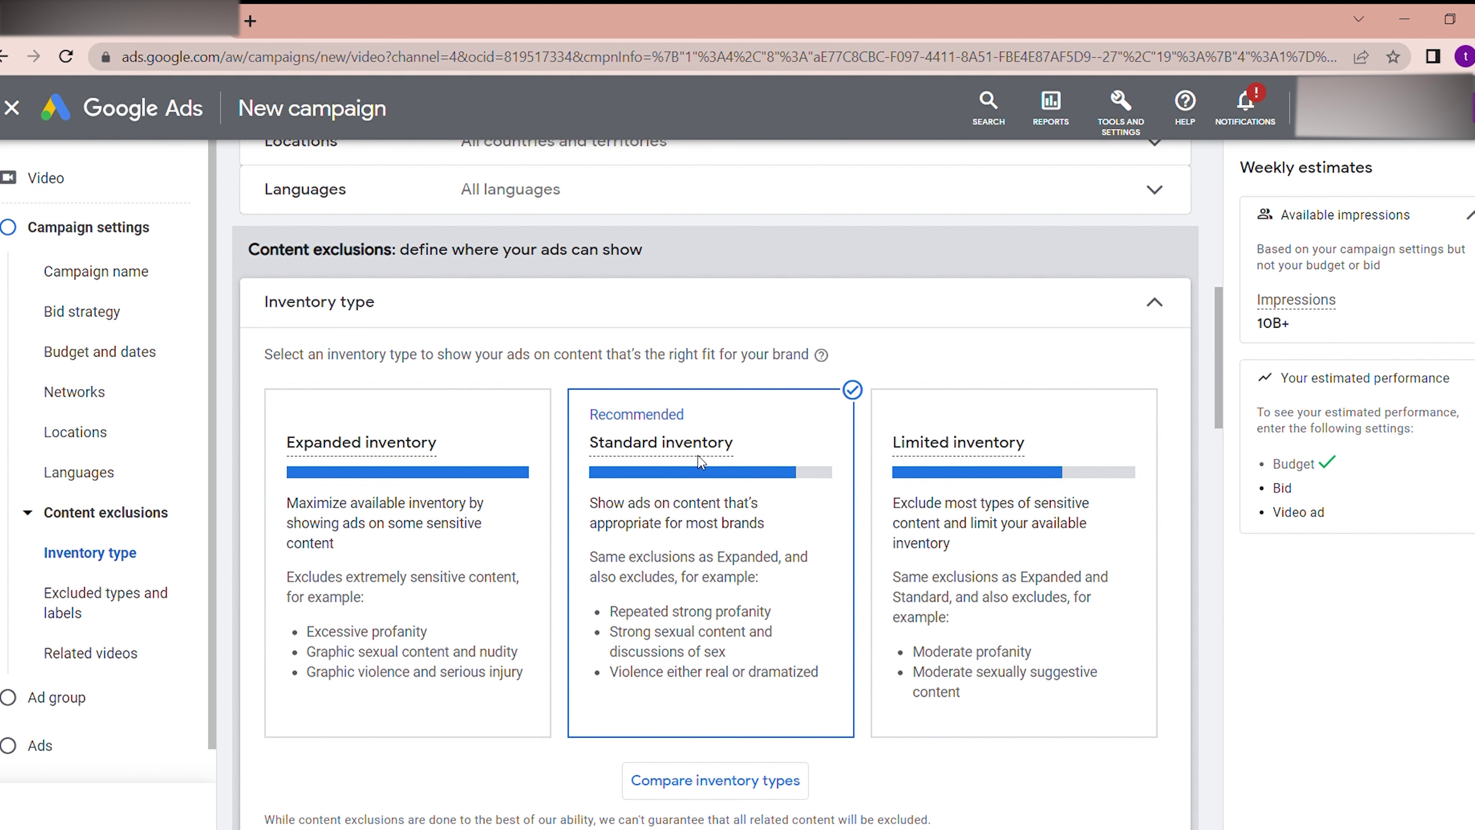
mouse_move(701, 462)
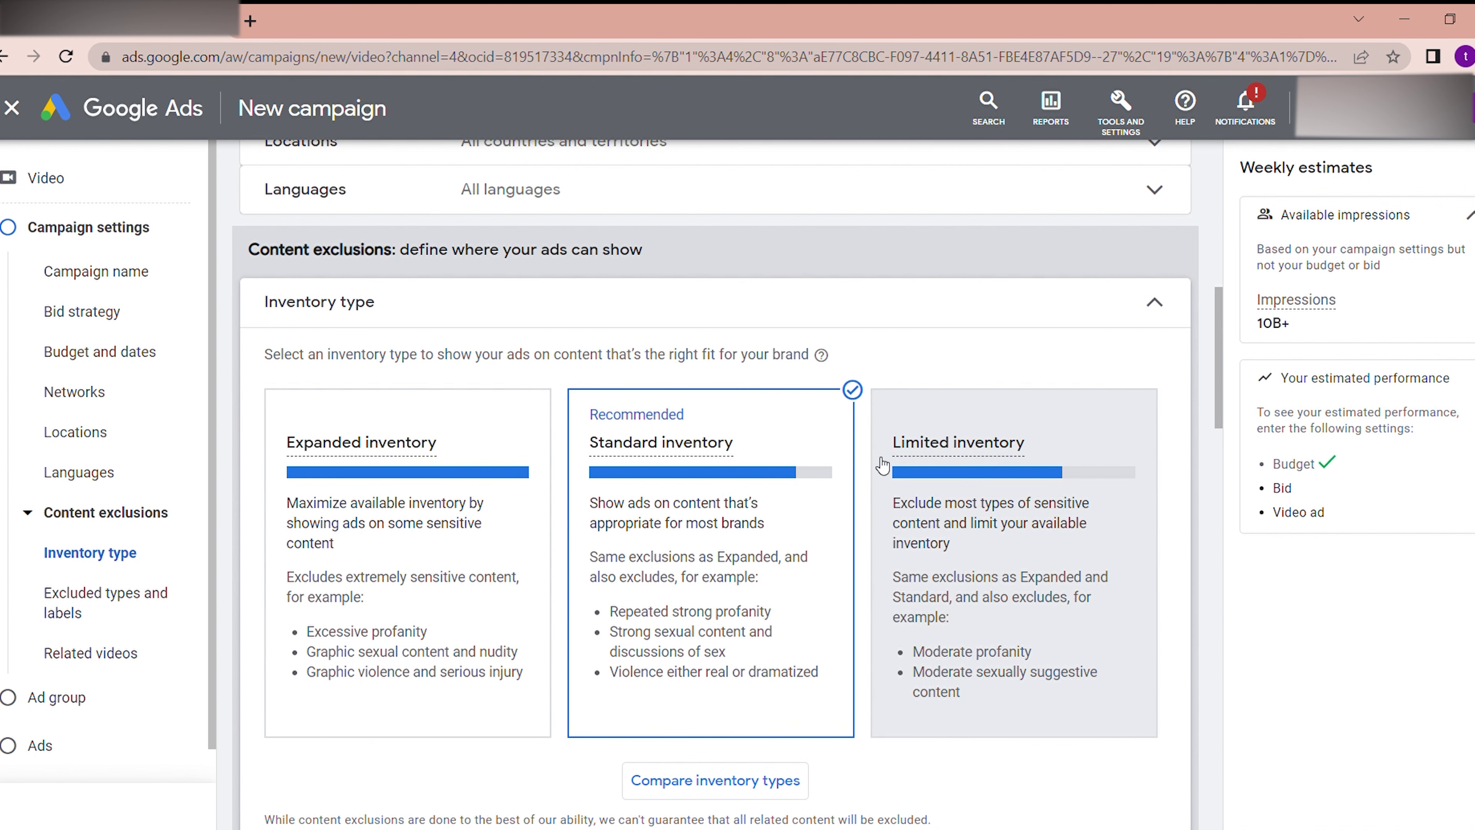
left_click(471, 450)
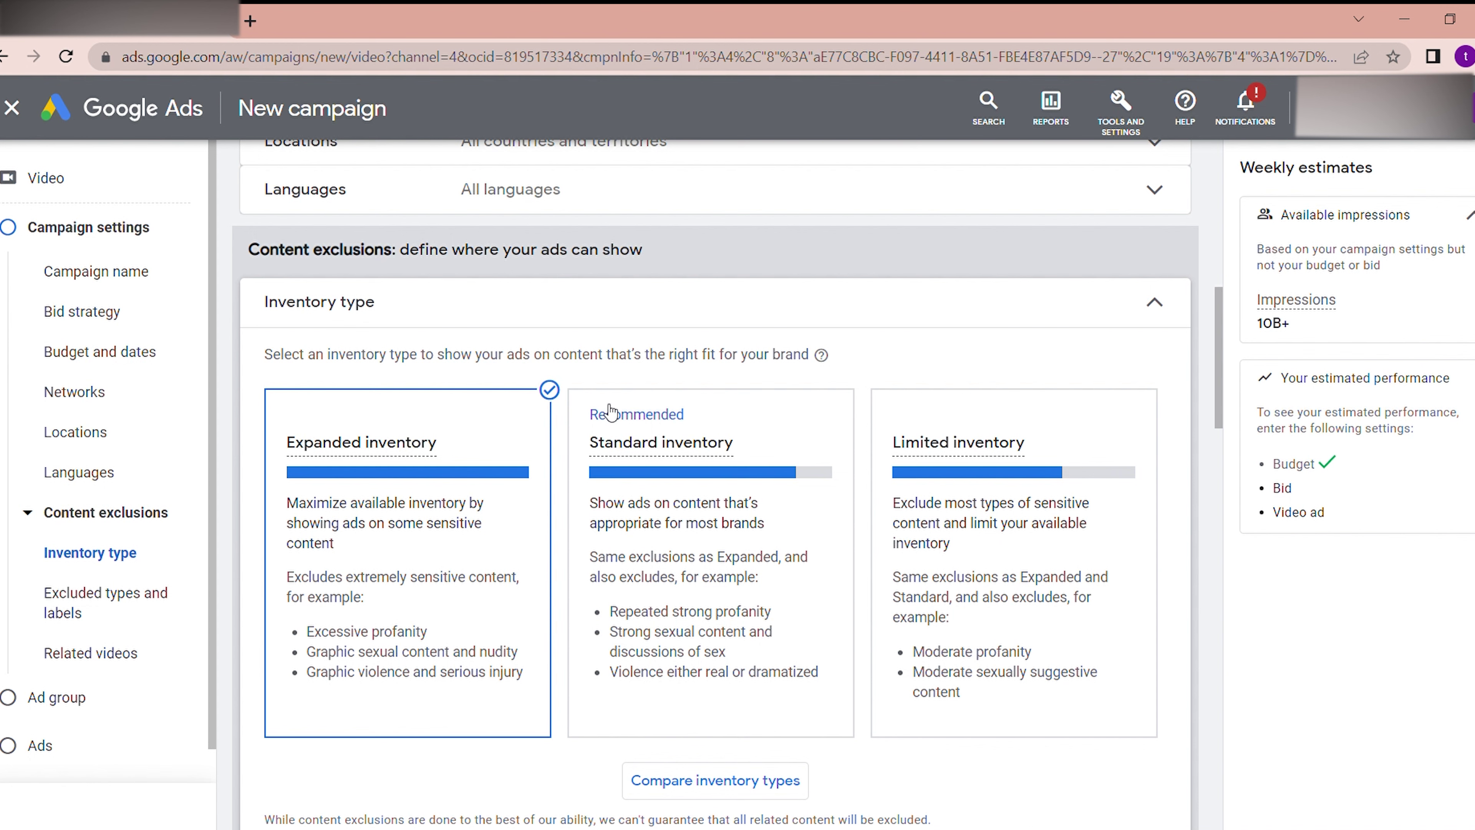
left_click(746, 405)
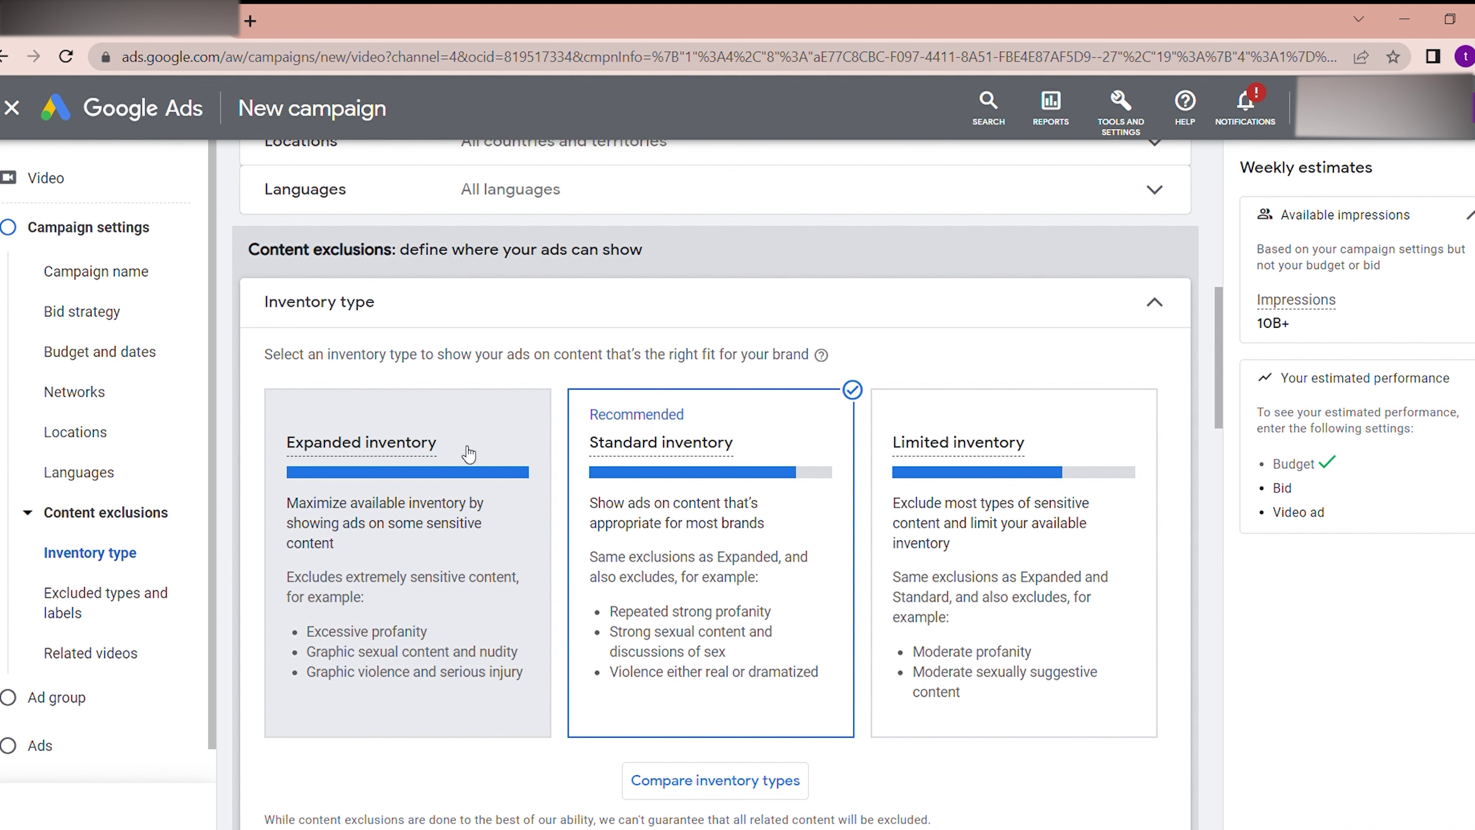
mouse_move(637, 475)
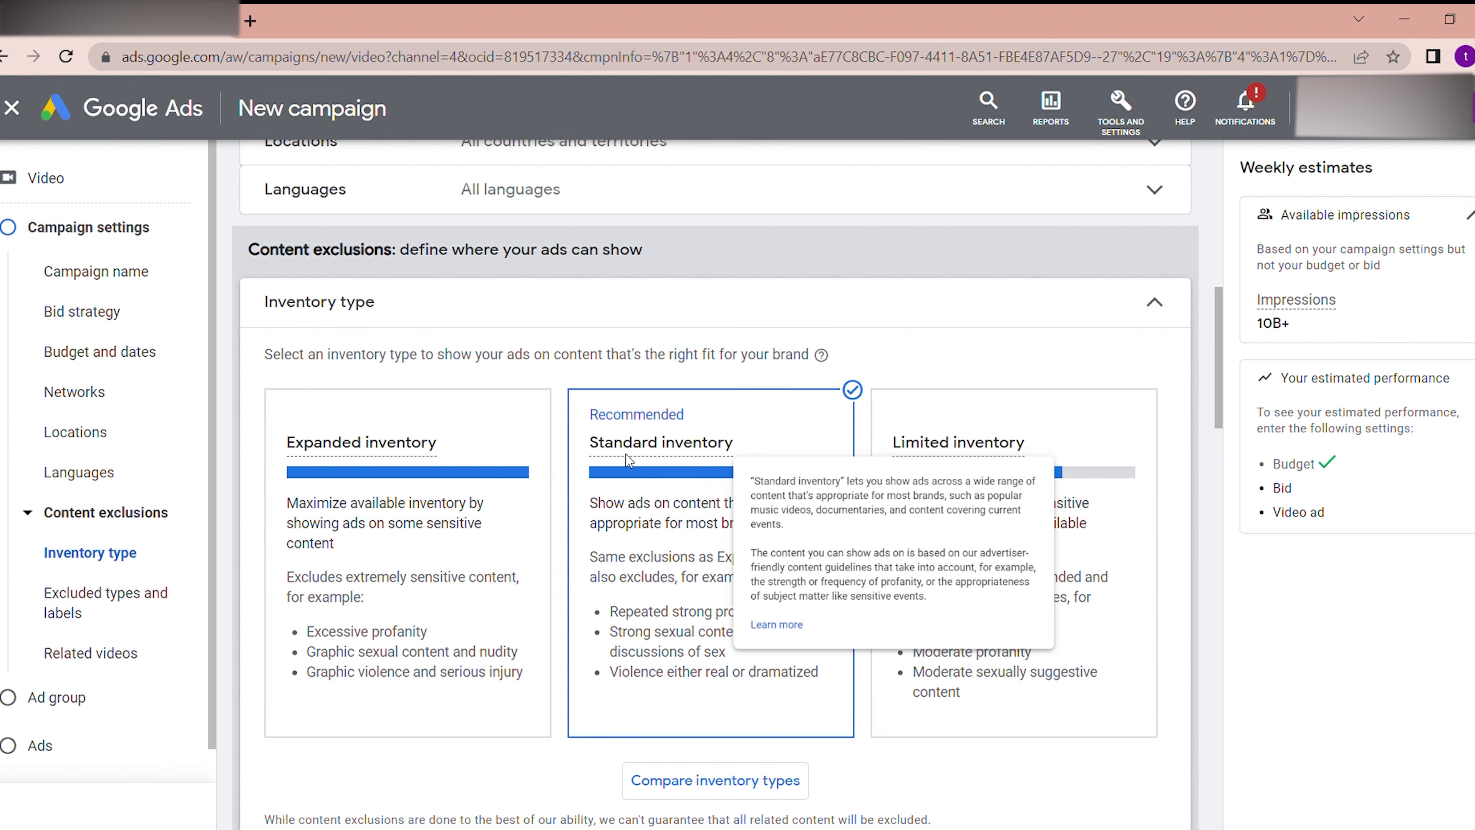
left_click(1122, 313)
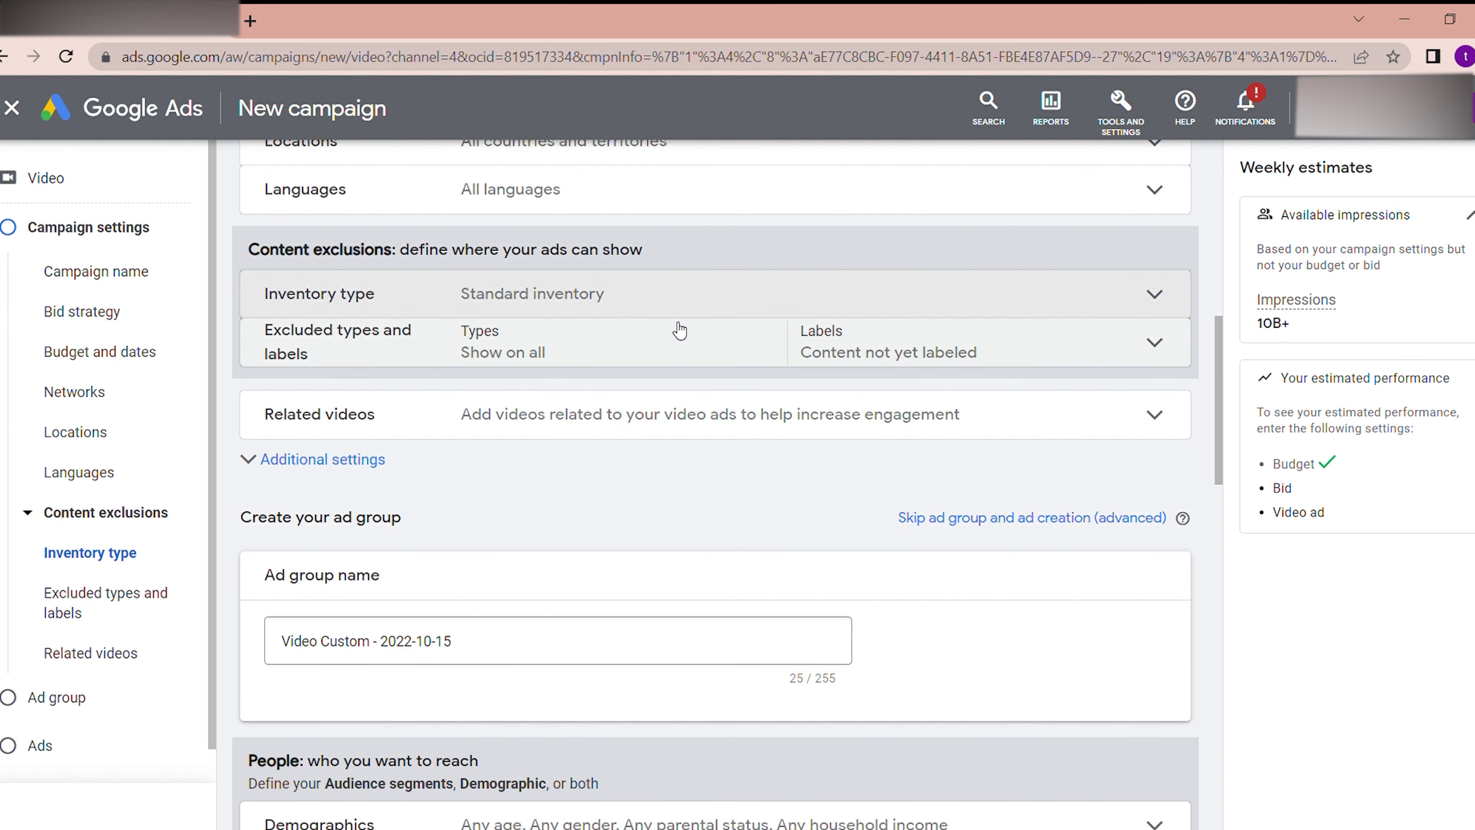
left_click(630, 302)
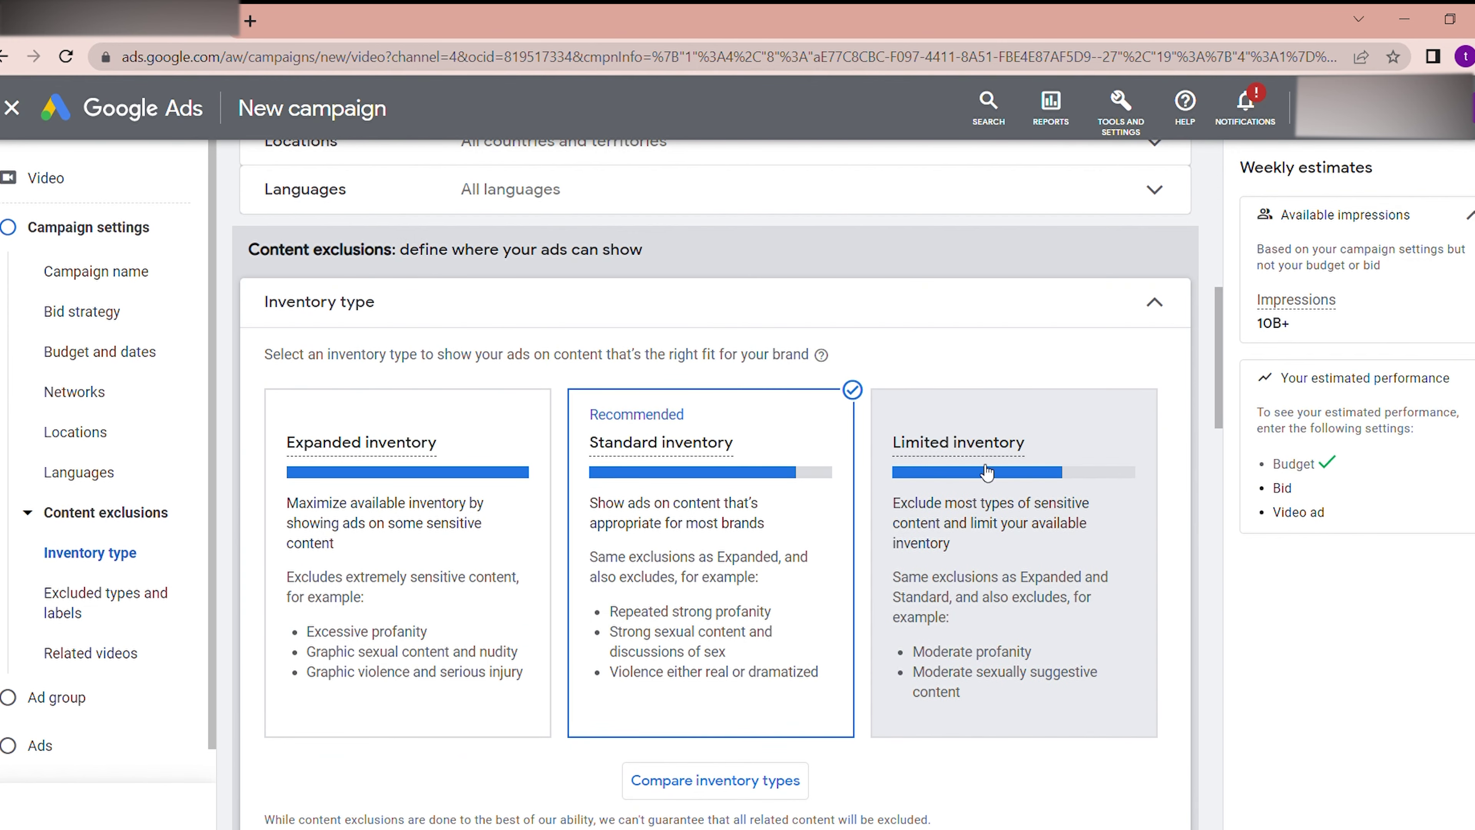
mouse_move(1043, 475)
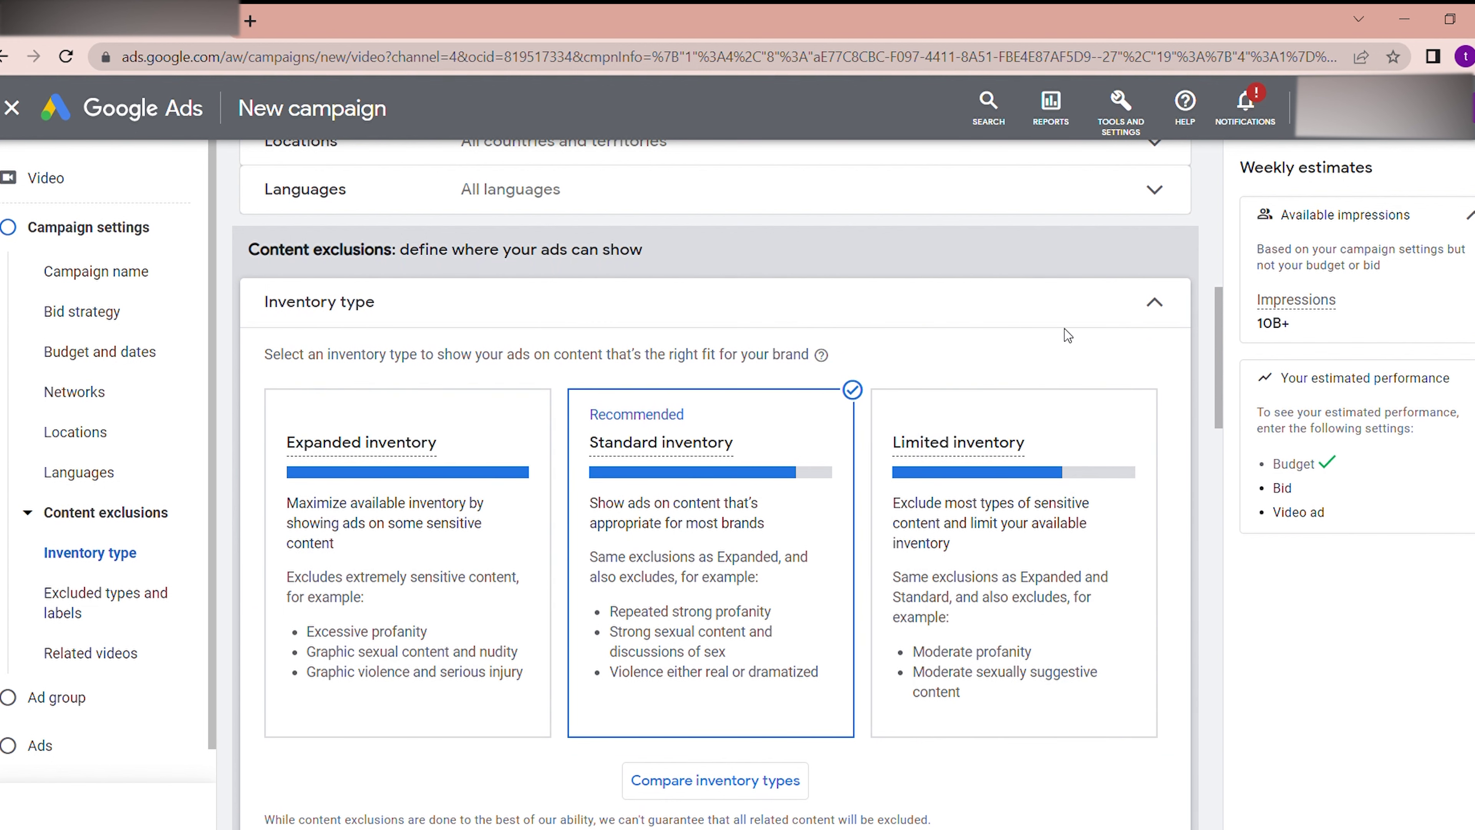
left_click(1160, 311)
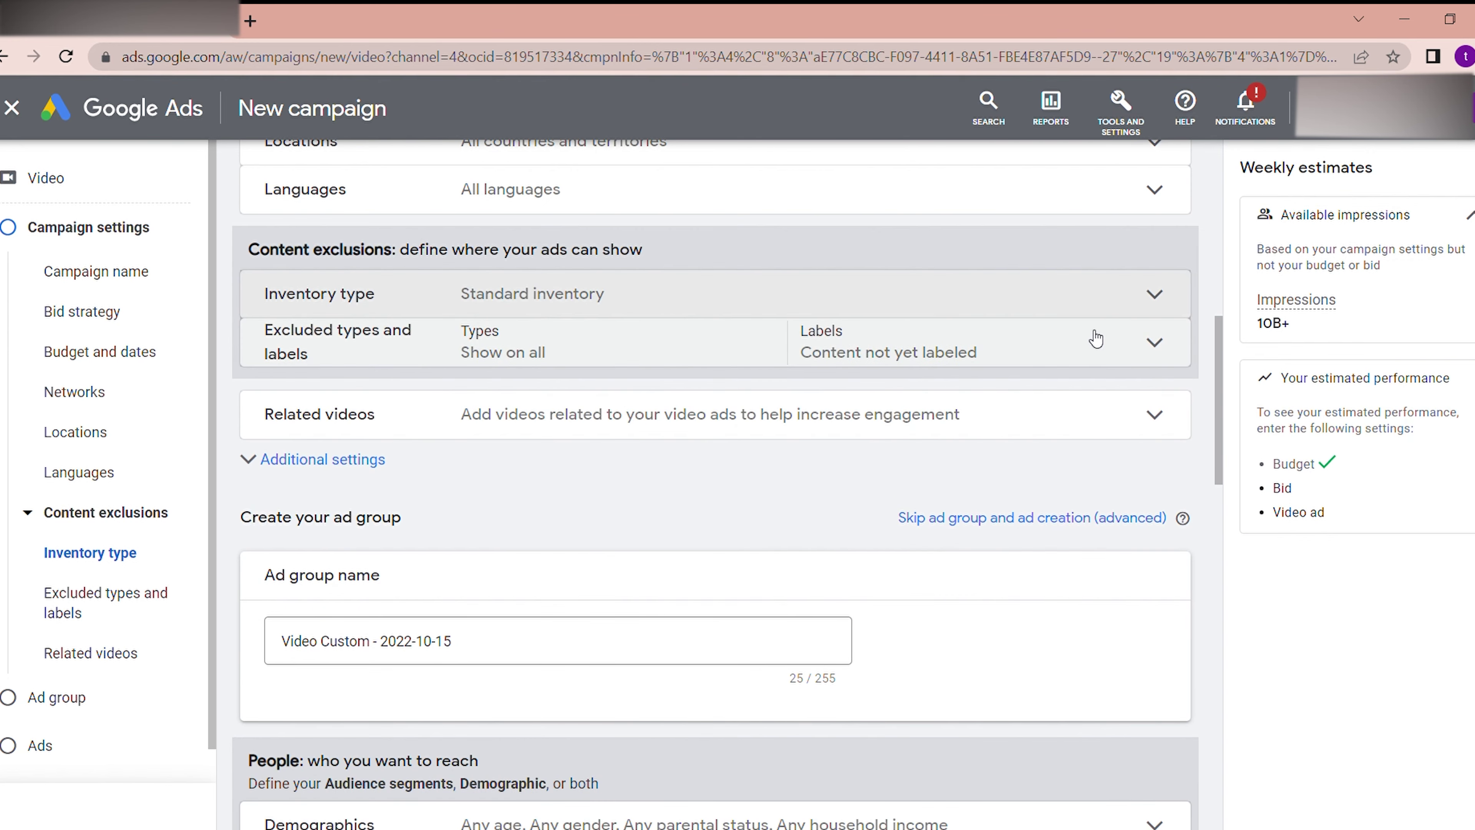
Exclude embedded YouTube videos and live streaming videos, and remove the exclusion for content not yet labeled.
left_click(1156, 342)
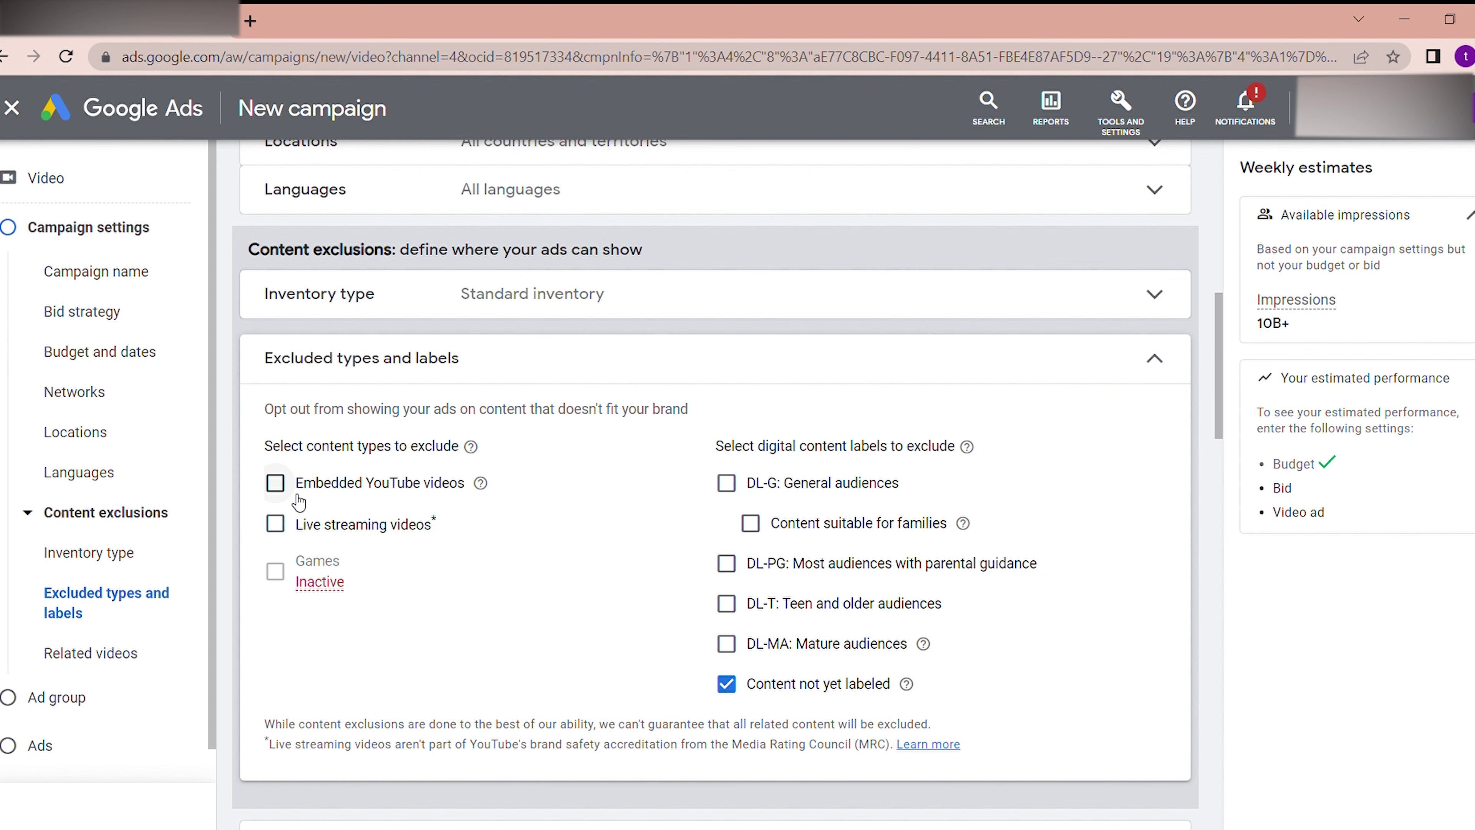
left_click(279, 487)
left_click(277, 524)
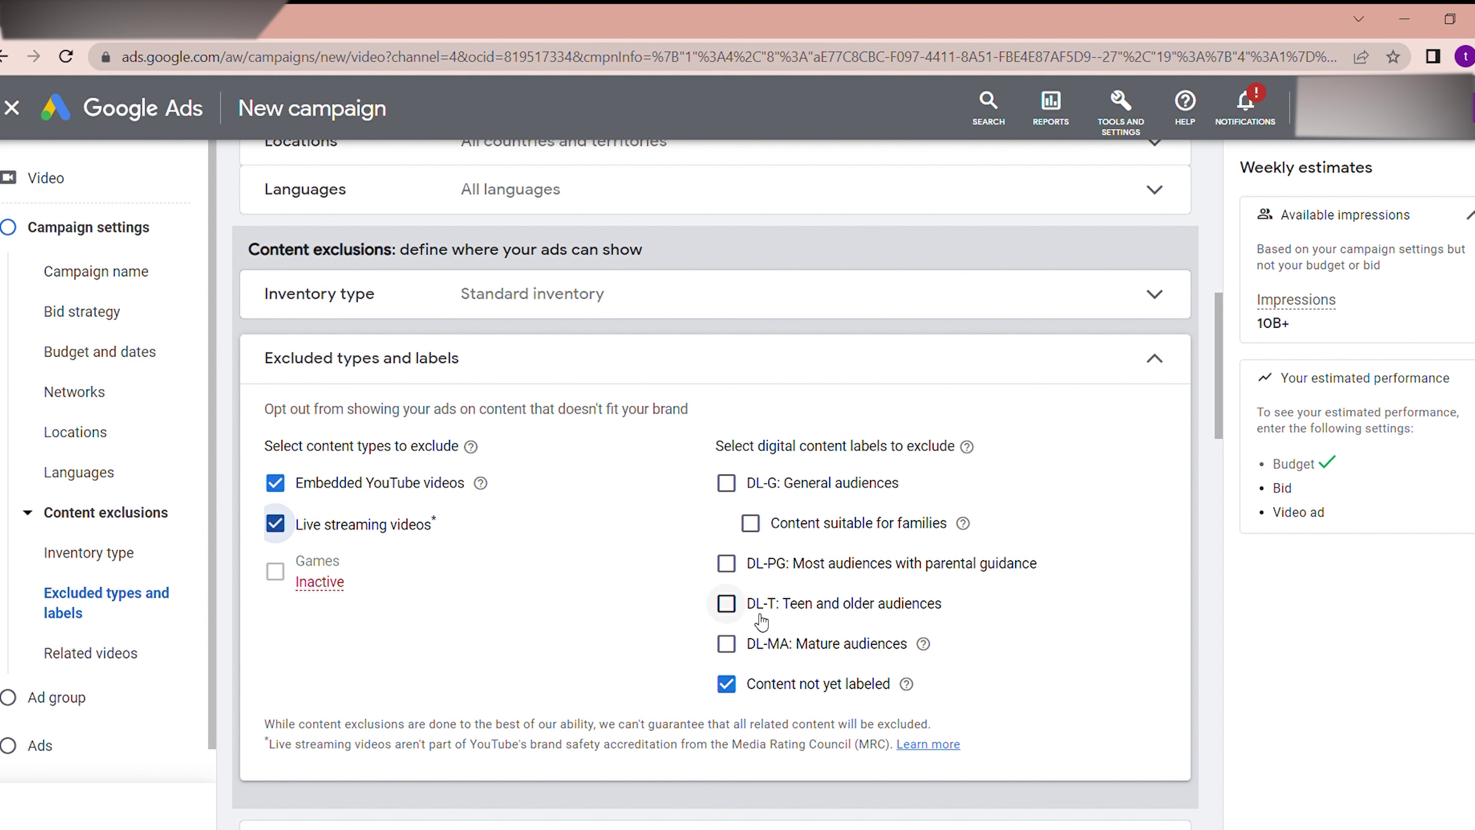
left_click(733, 685)
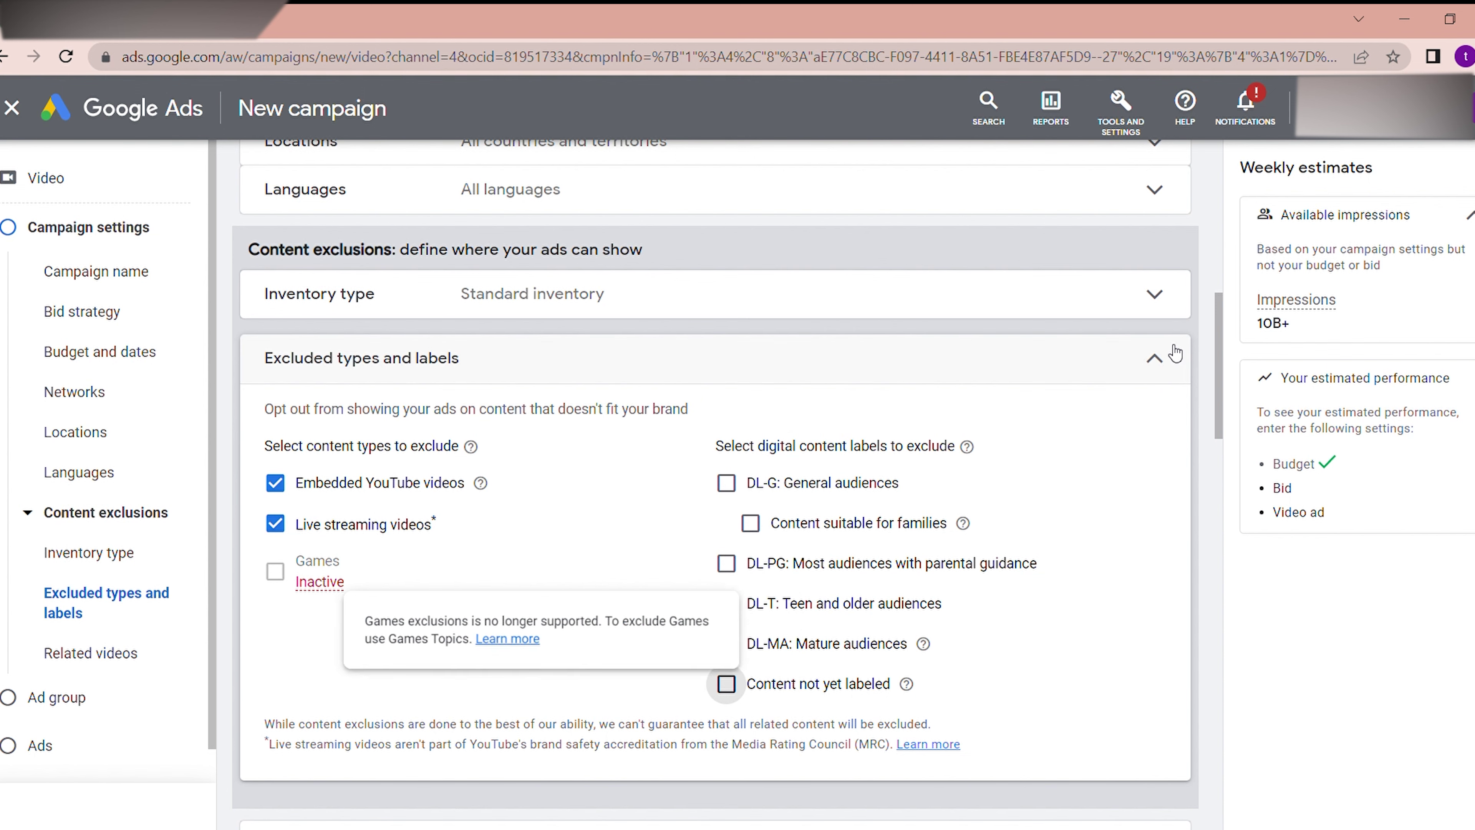
left_click(1176, 358)
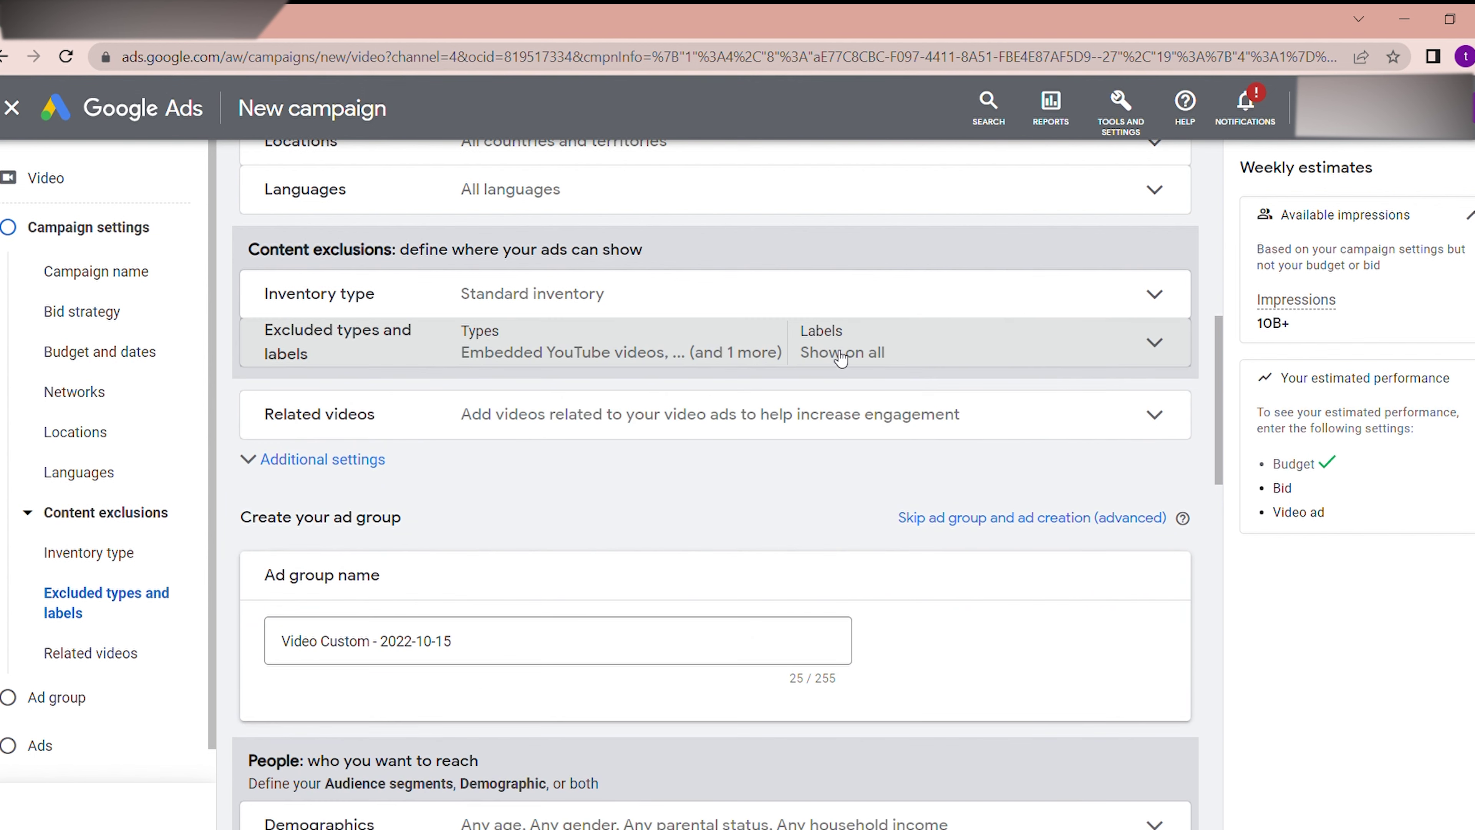
left_click(1176, 349)
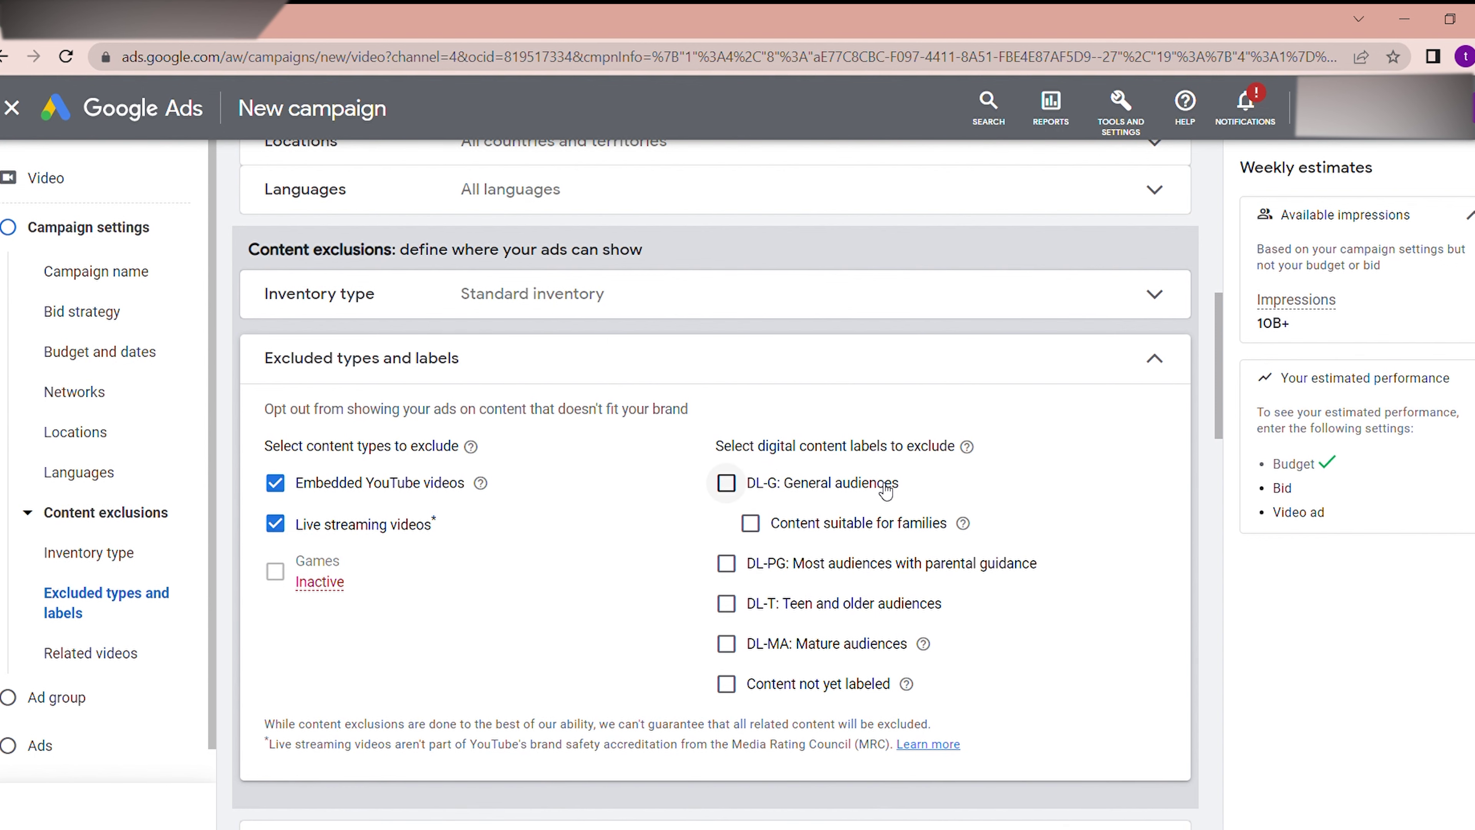
left_click(1153, 363)
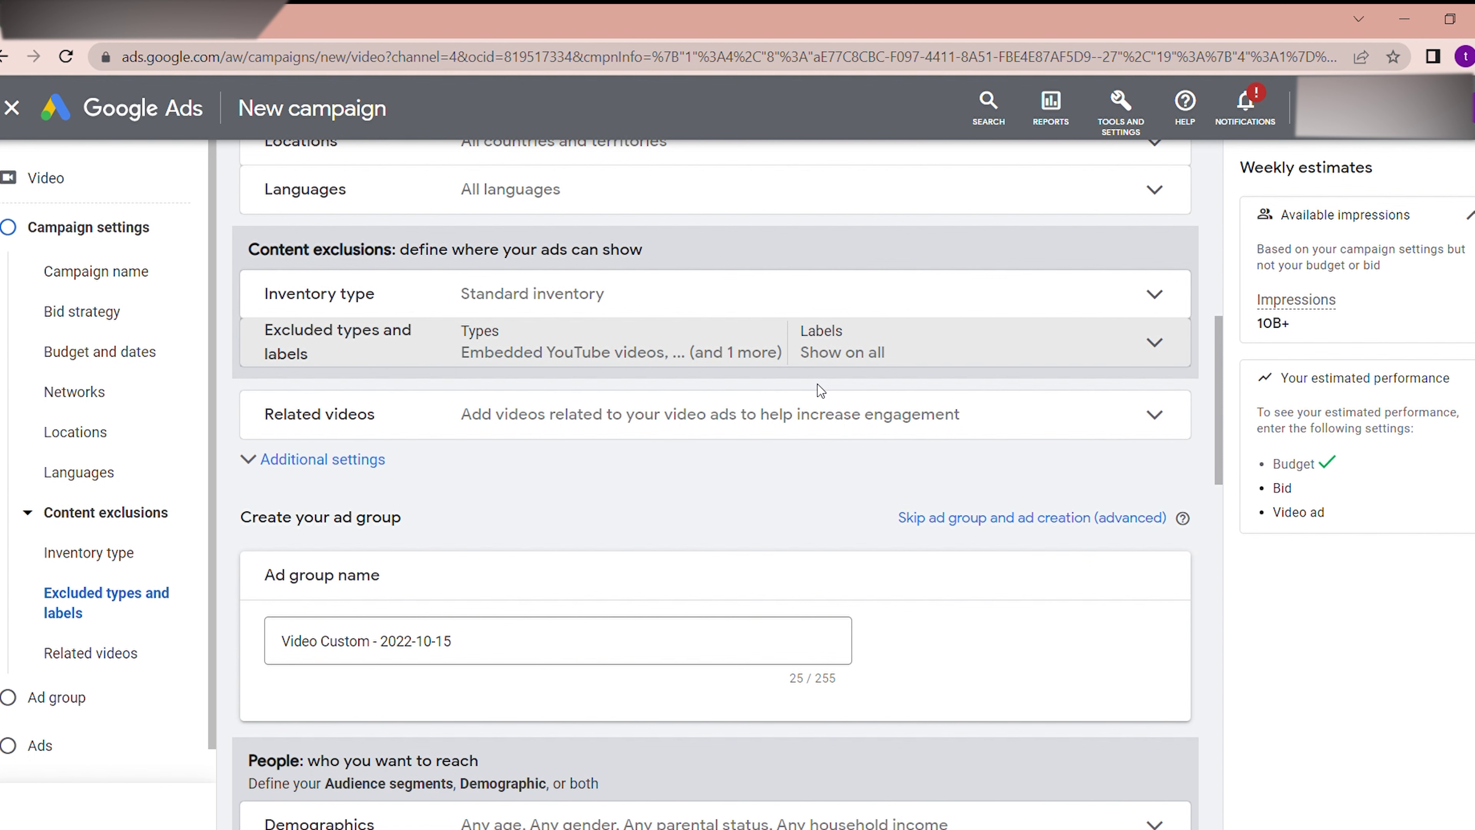
Review the related videos setting and the device targeting options under the additional settings.
left_click(1149, 415)
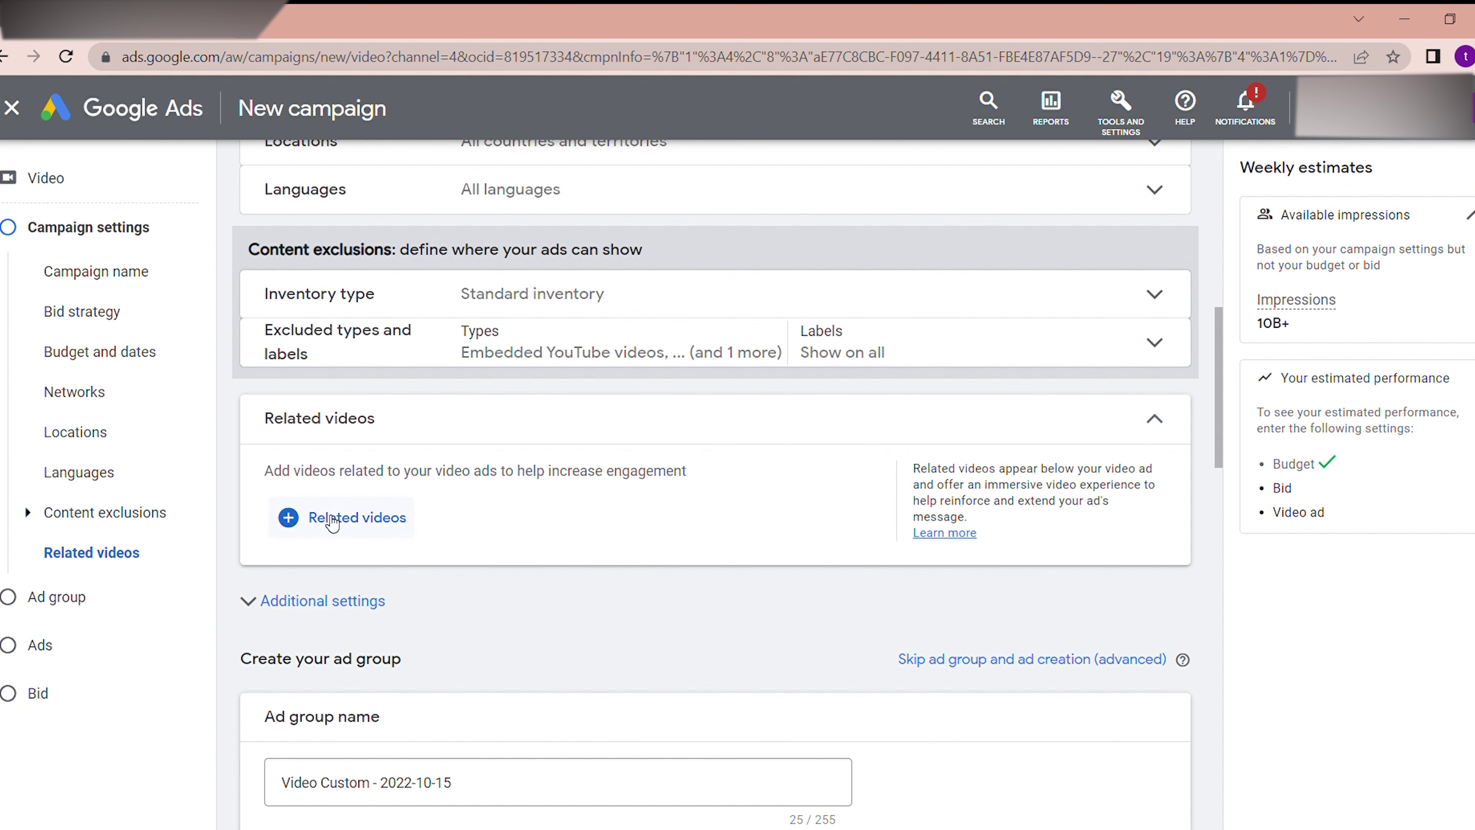
left_click(1149, 422)
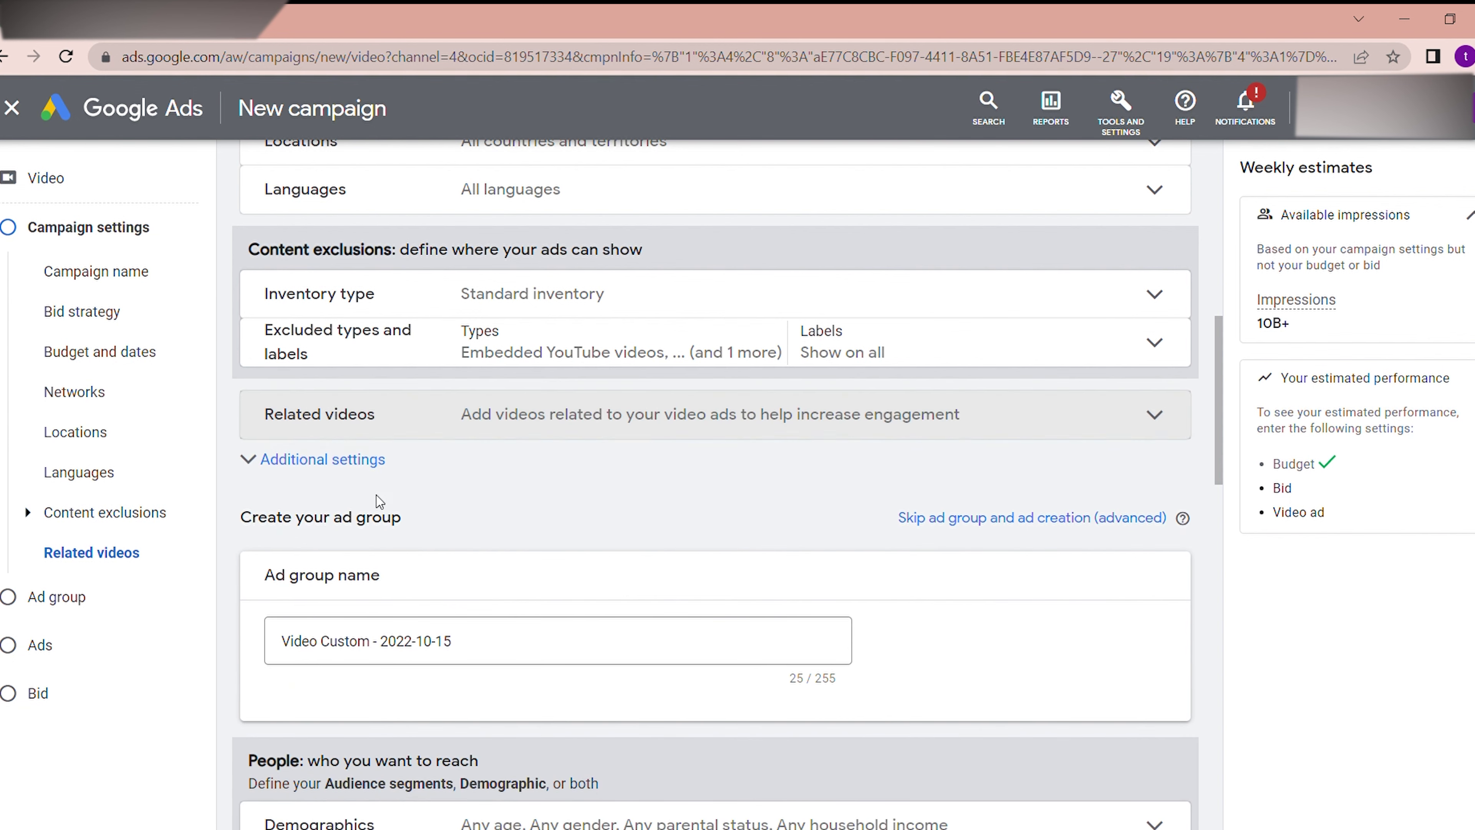
left_click(258, 468)
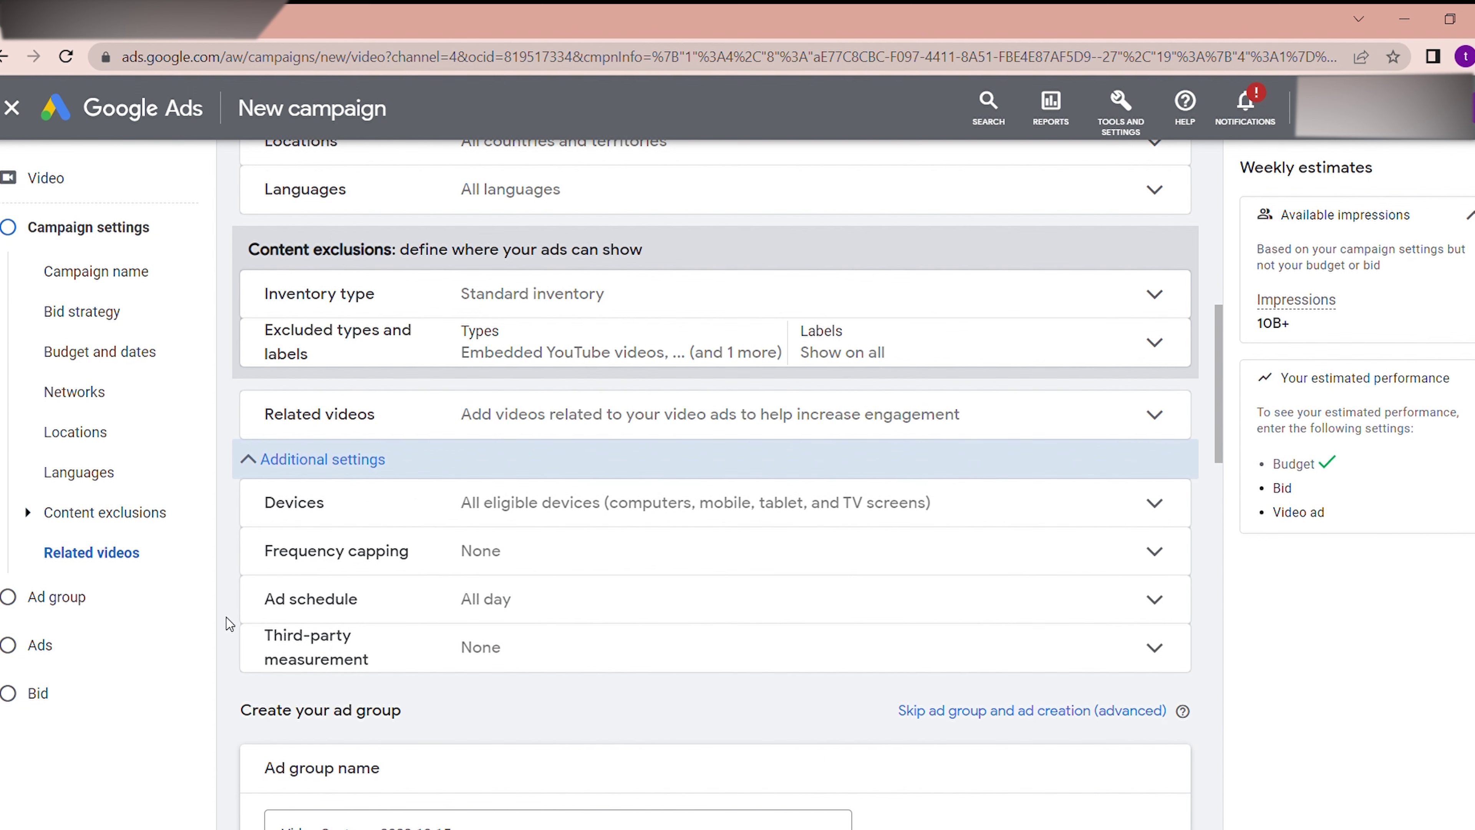
scroll(226, 617, "down", 2)
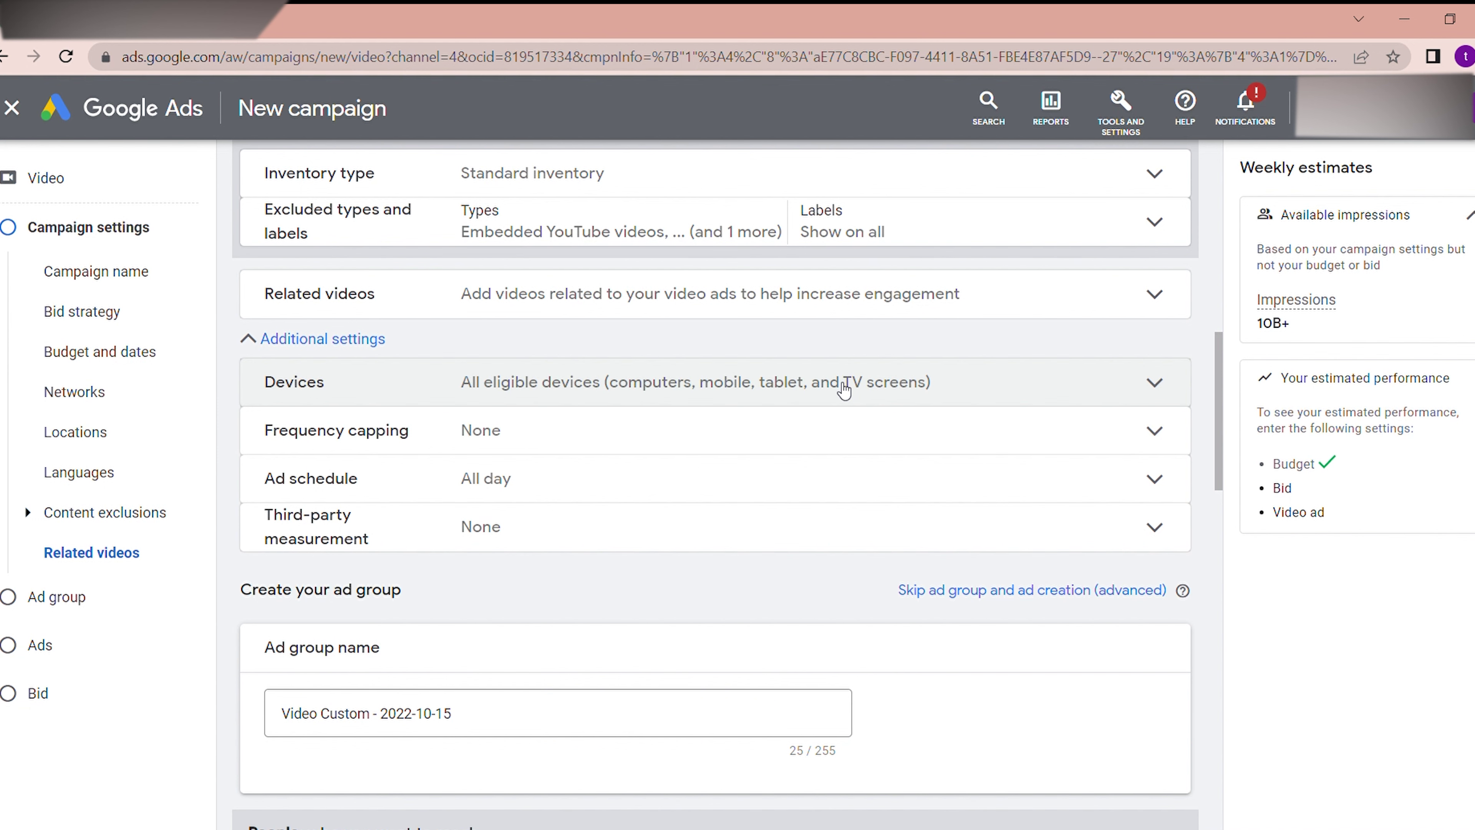
left_click(639, 396)
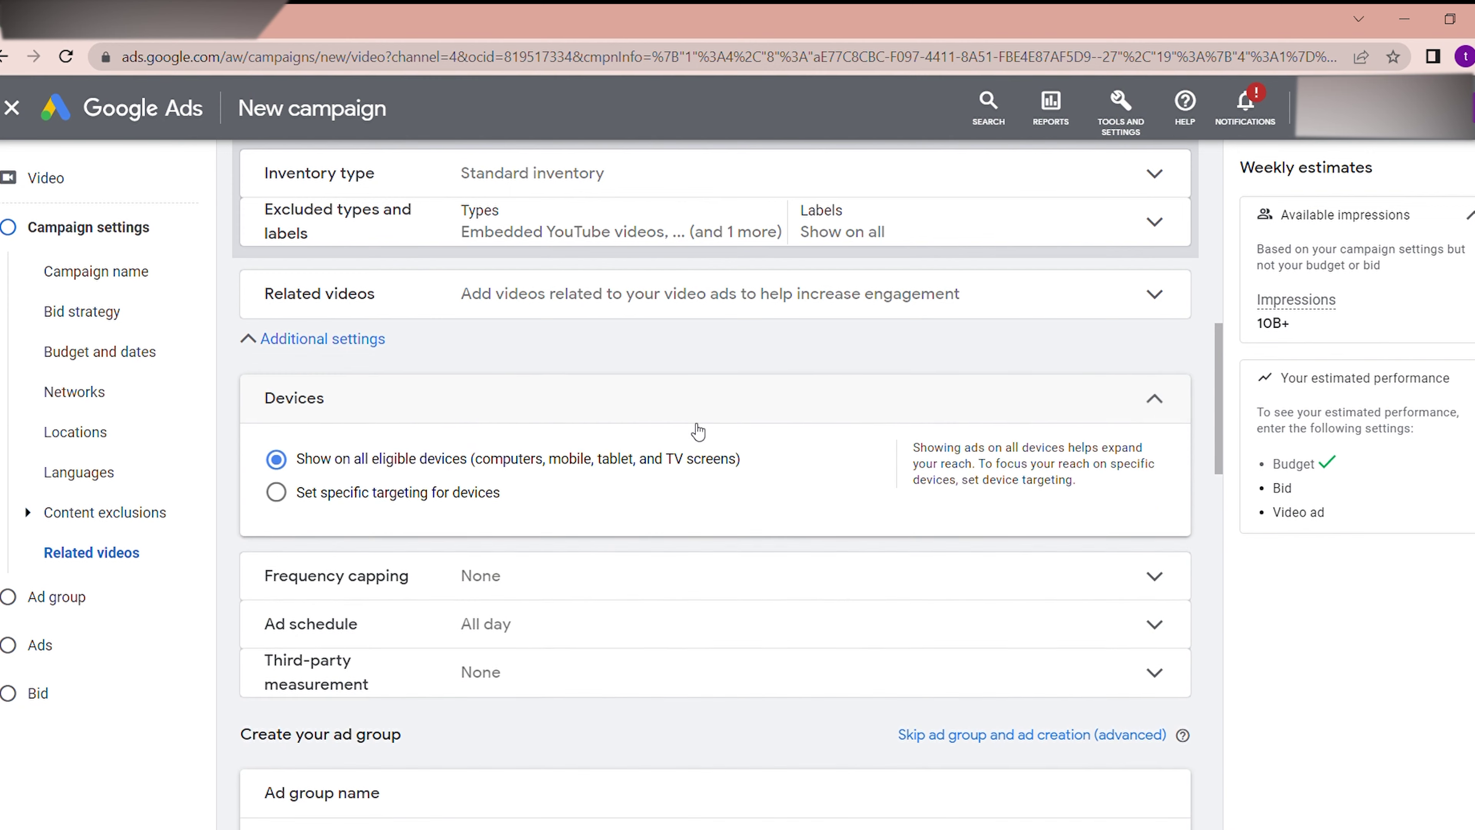
left_click(1172, 395)
left_click(698, 397)
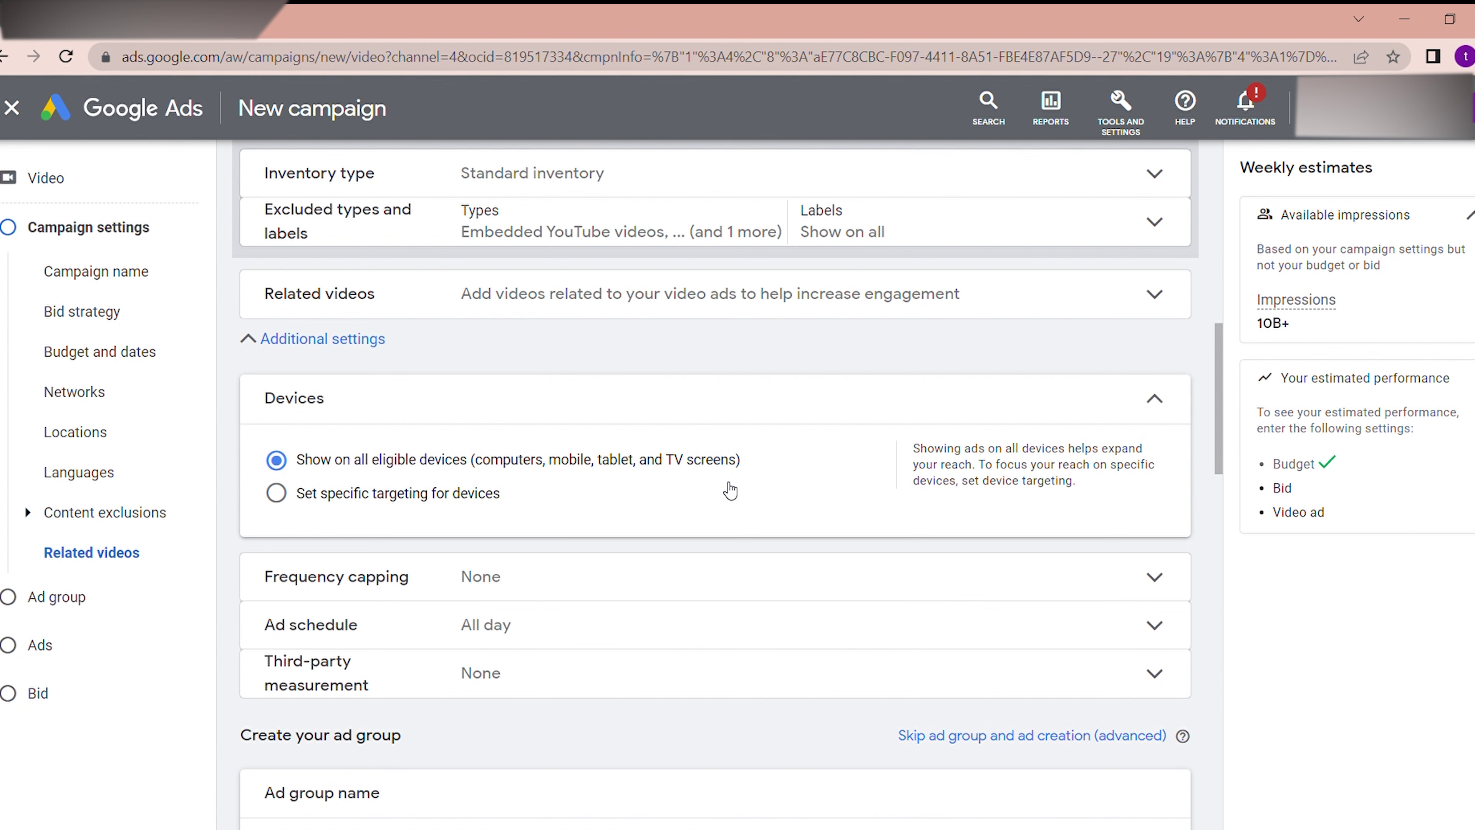
left_click(1088, 403)
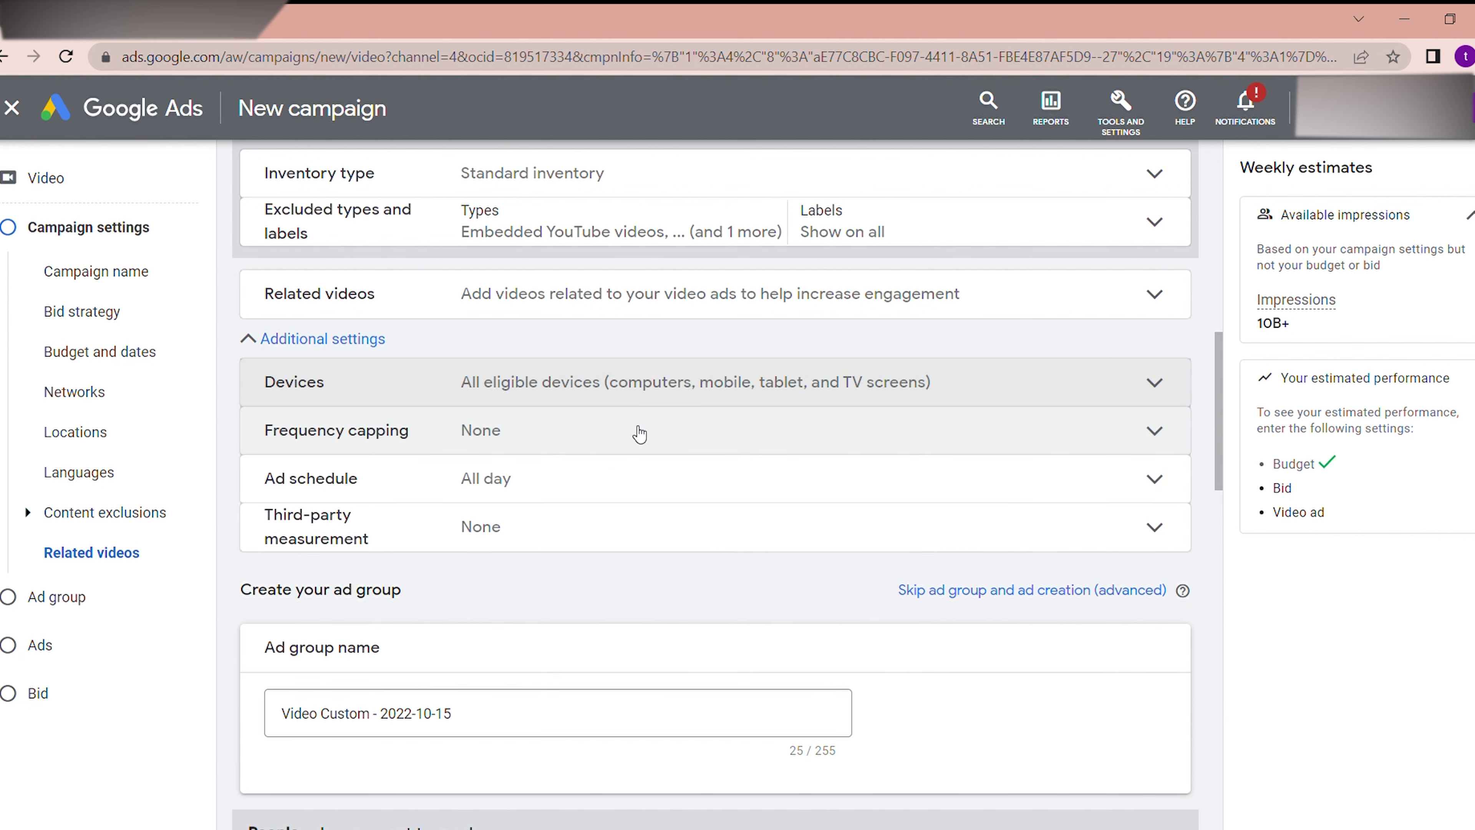
Try capping the campaign's impression frequency at 1 impression per day, and remove the cap.
left_click(568, 448)
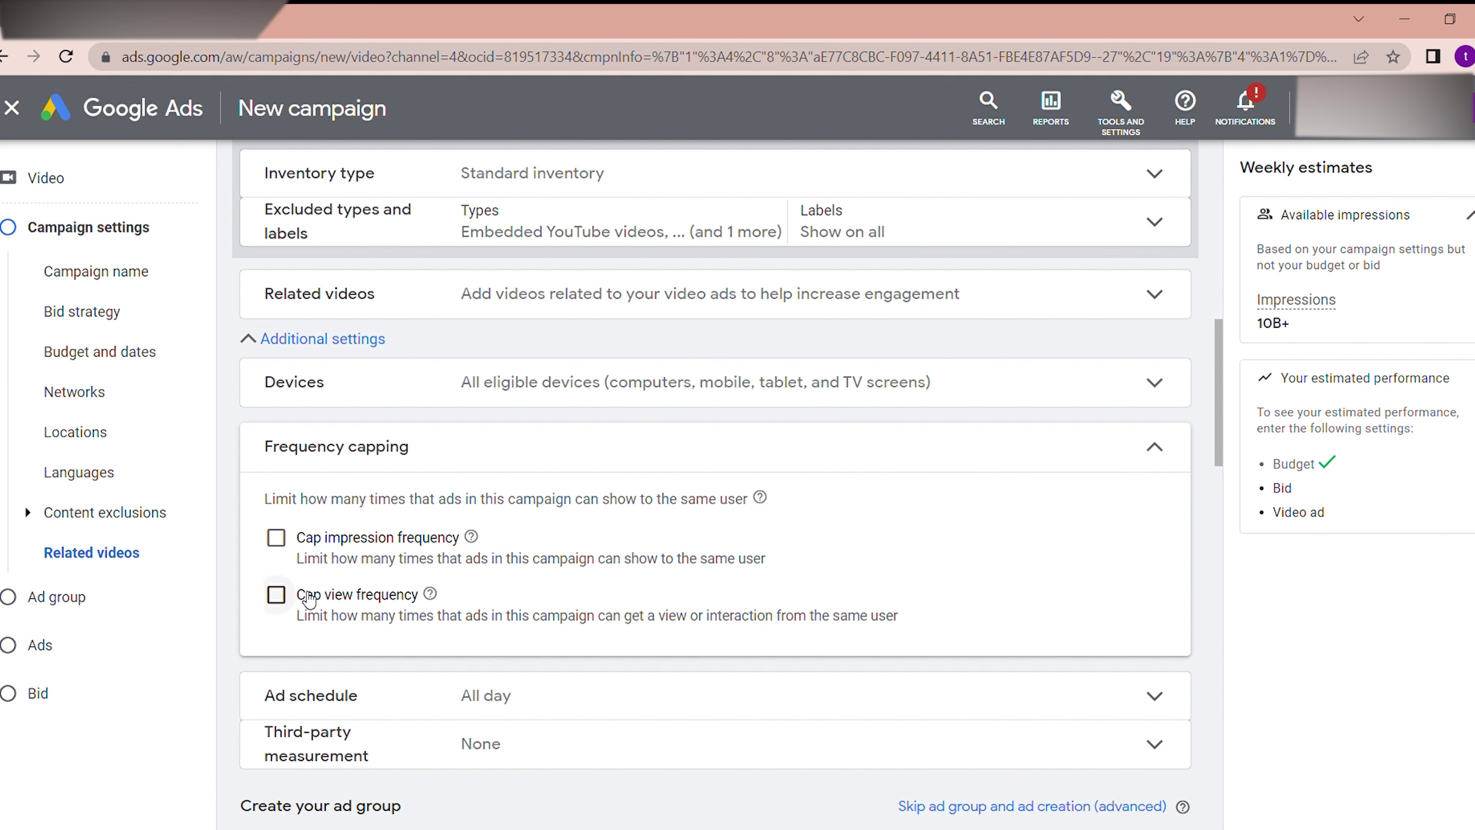
left_click(276, 537)
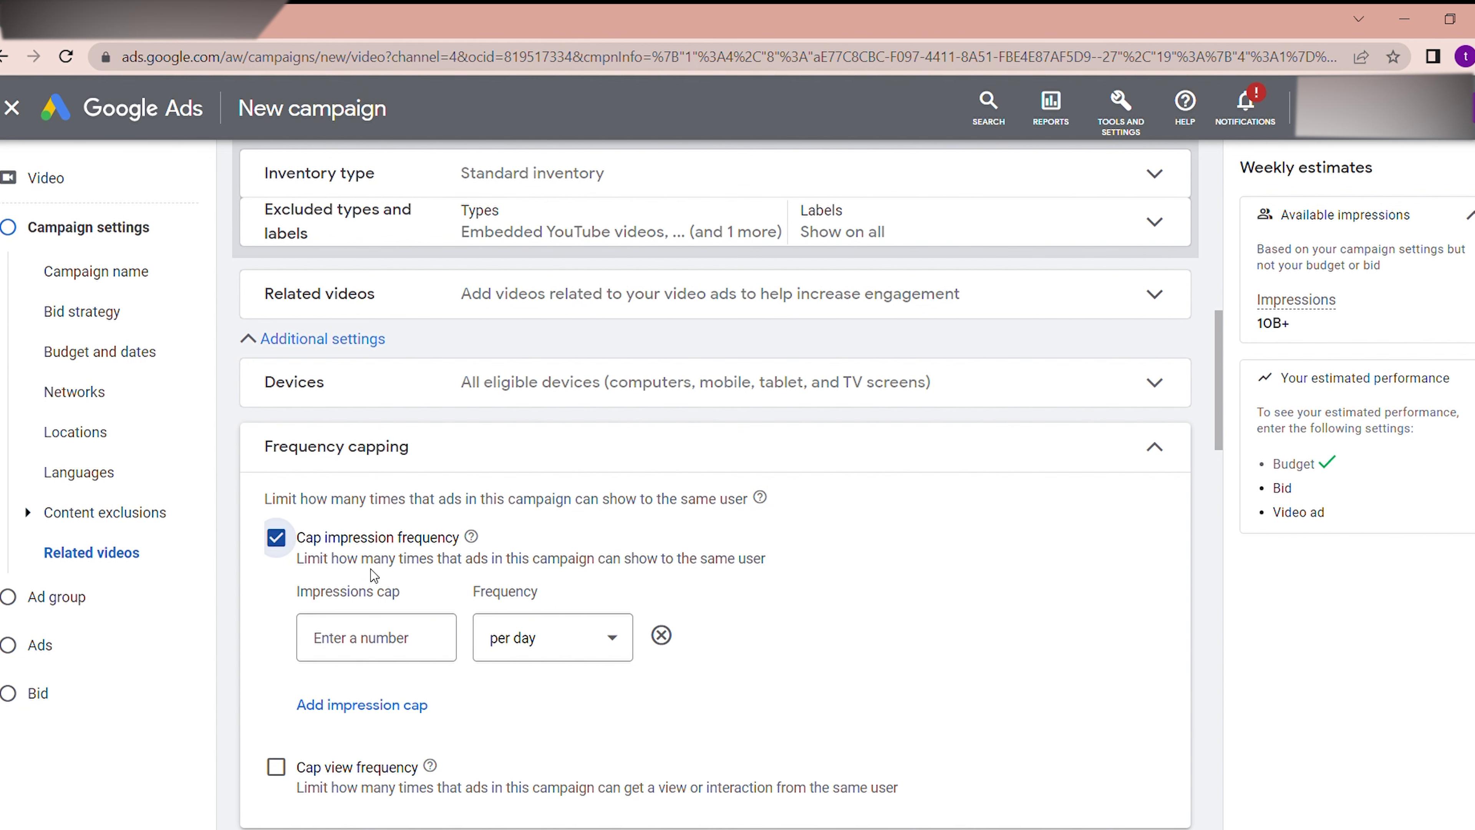
left_click(406, 637)
type("1")
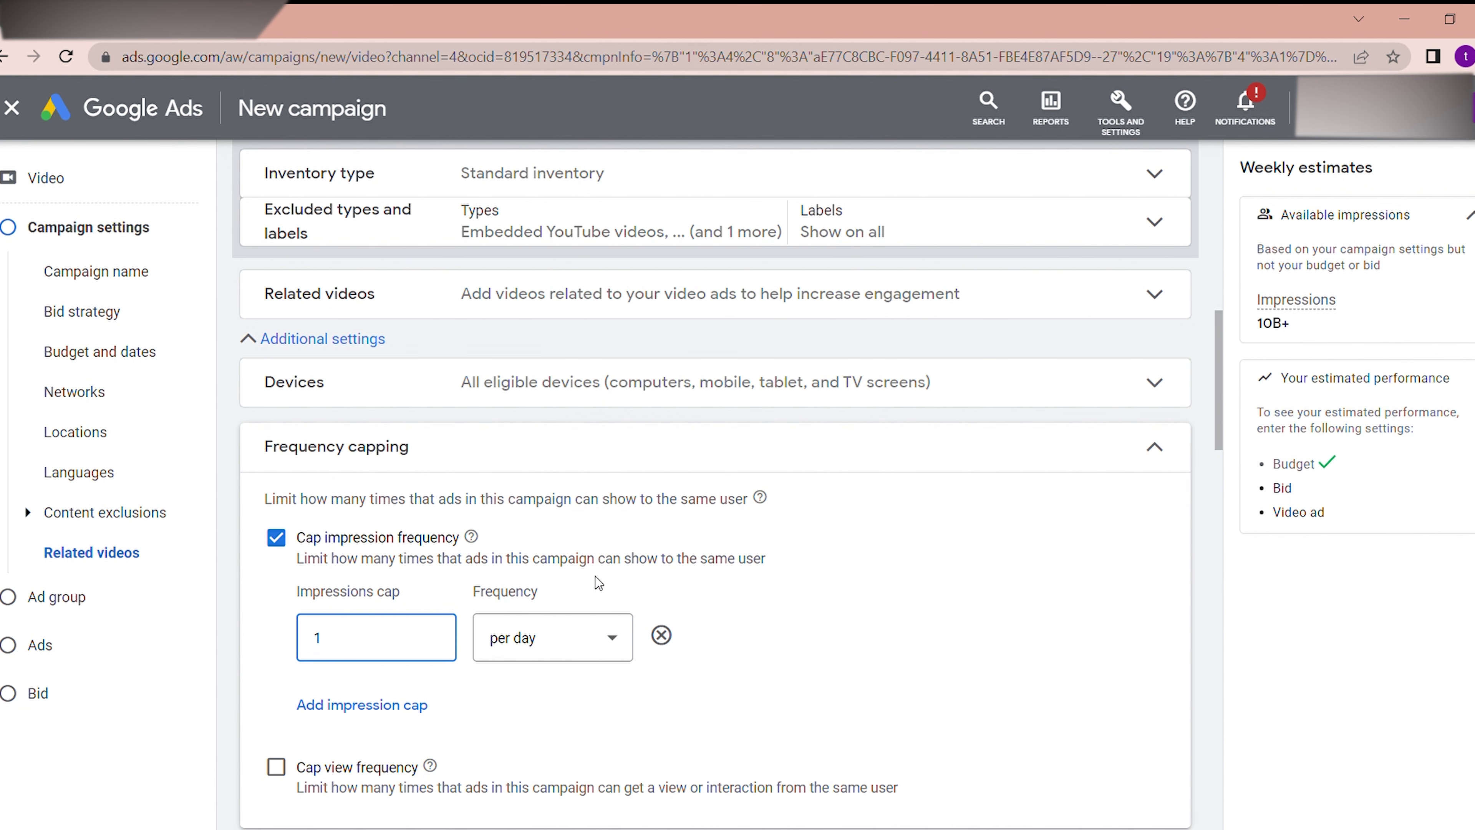
left_click(280, 555)
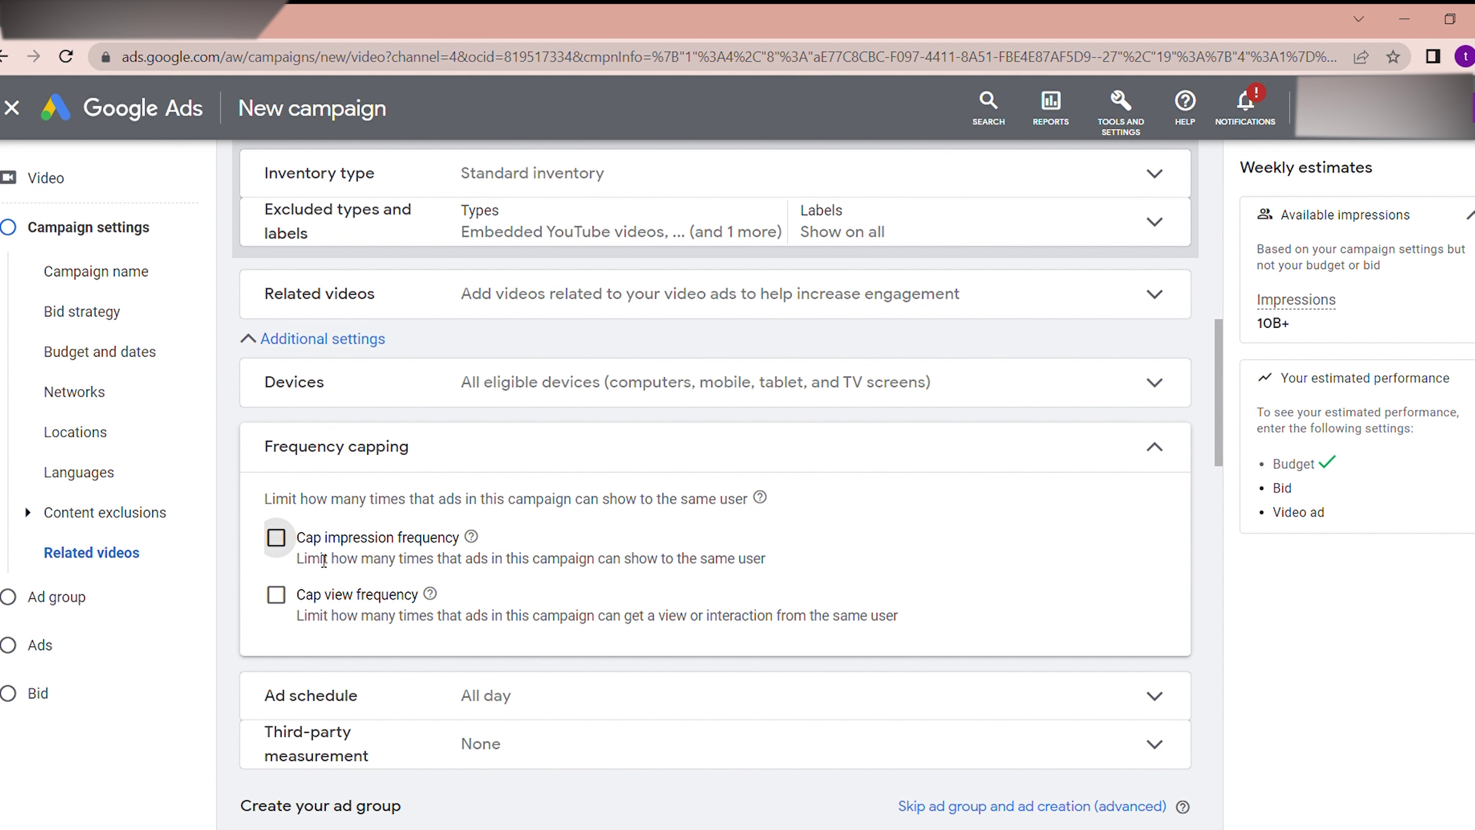
Try an impression cap of 3 per day, clear it, and close frequency capping without any cap.
left_click(275, 537)
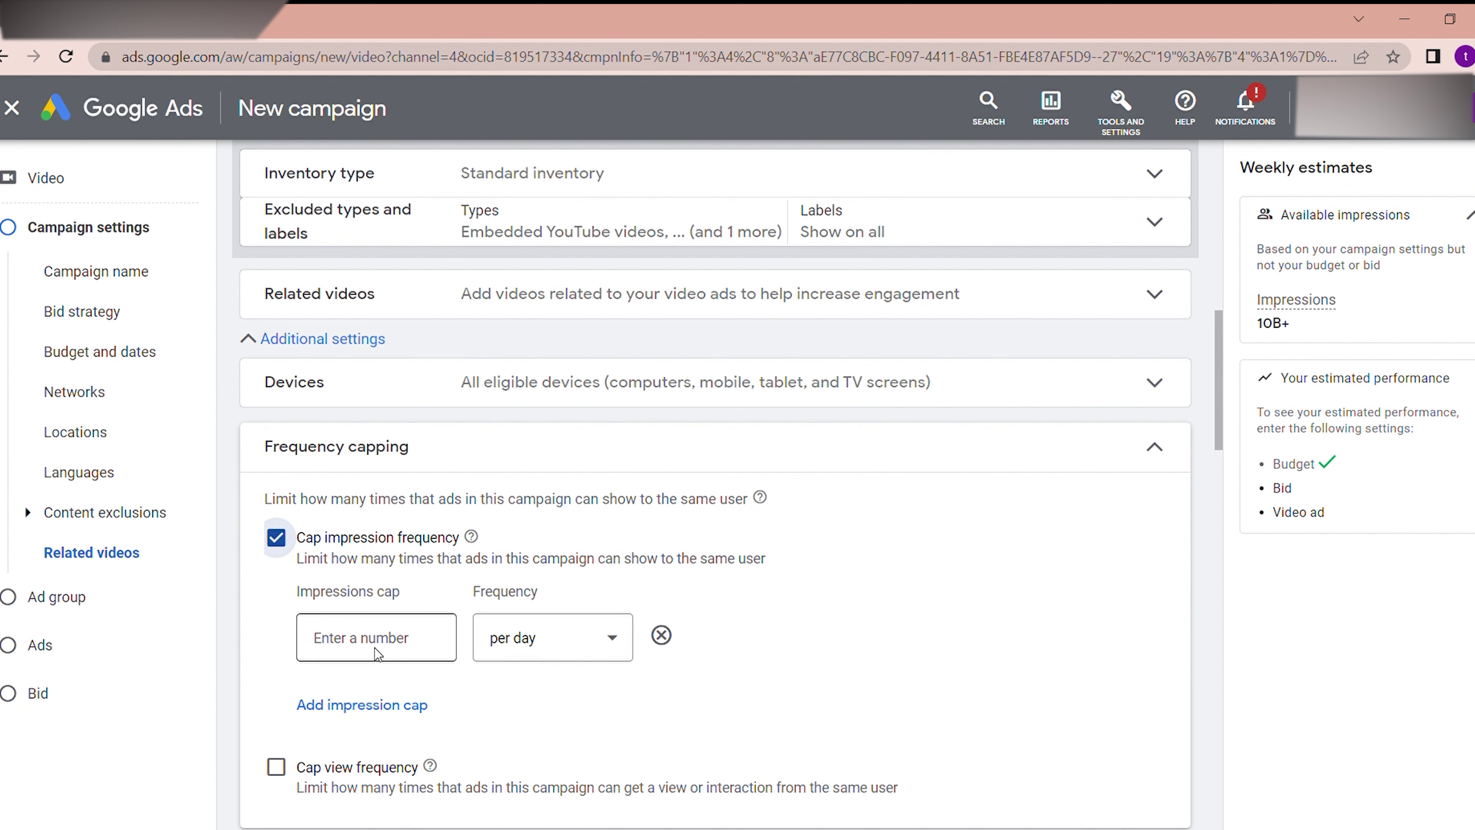
left_click(342, 651)
type("3")
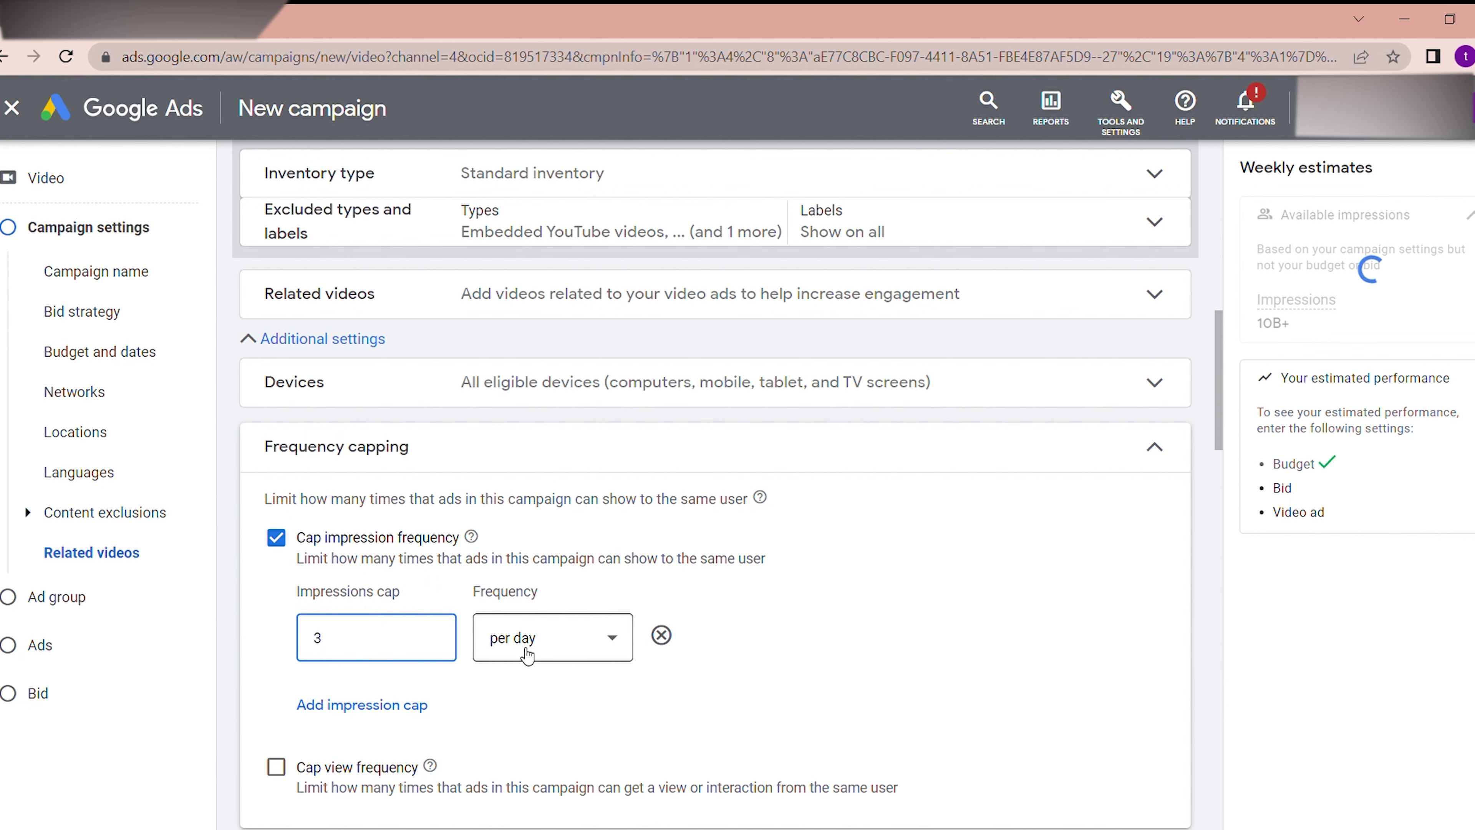
left_click(668, 639)
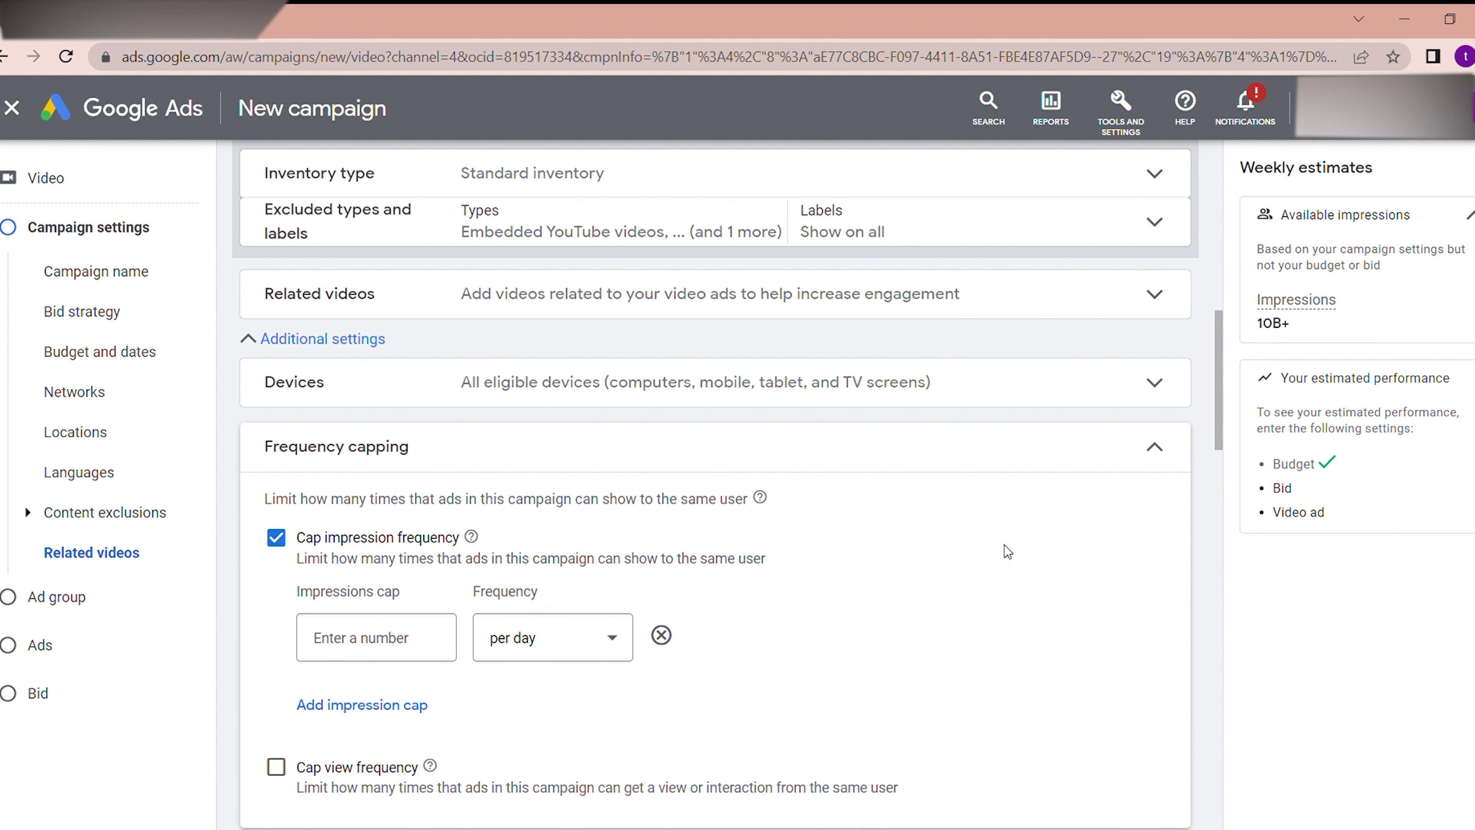
left_click(1155, 448)
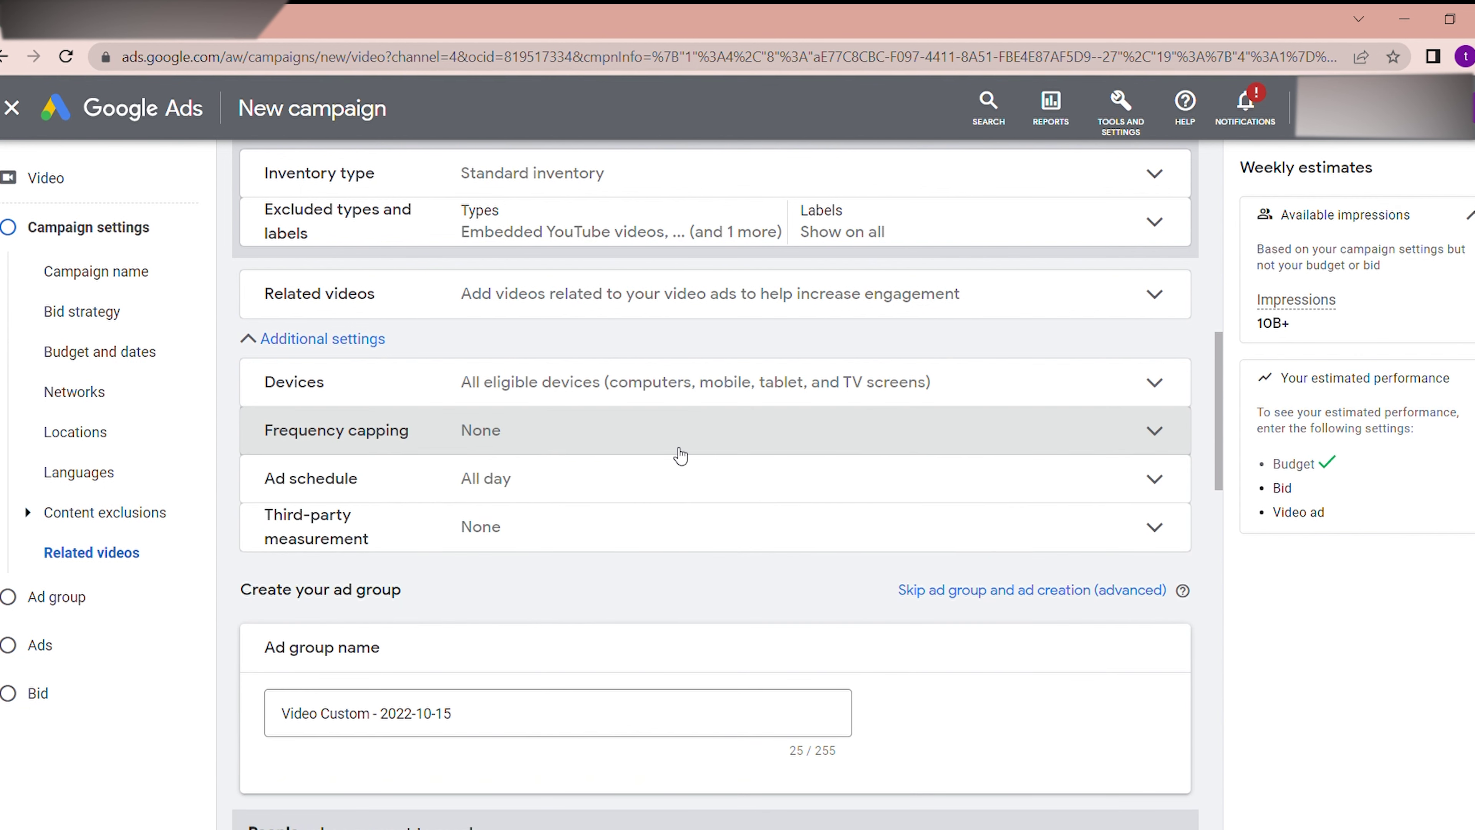
left_click(660, 449)
left_click(298, 539)
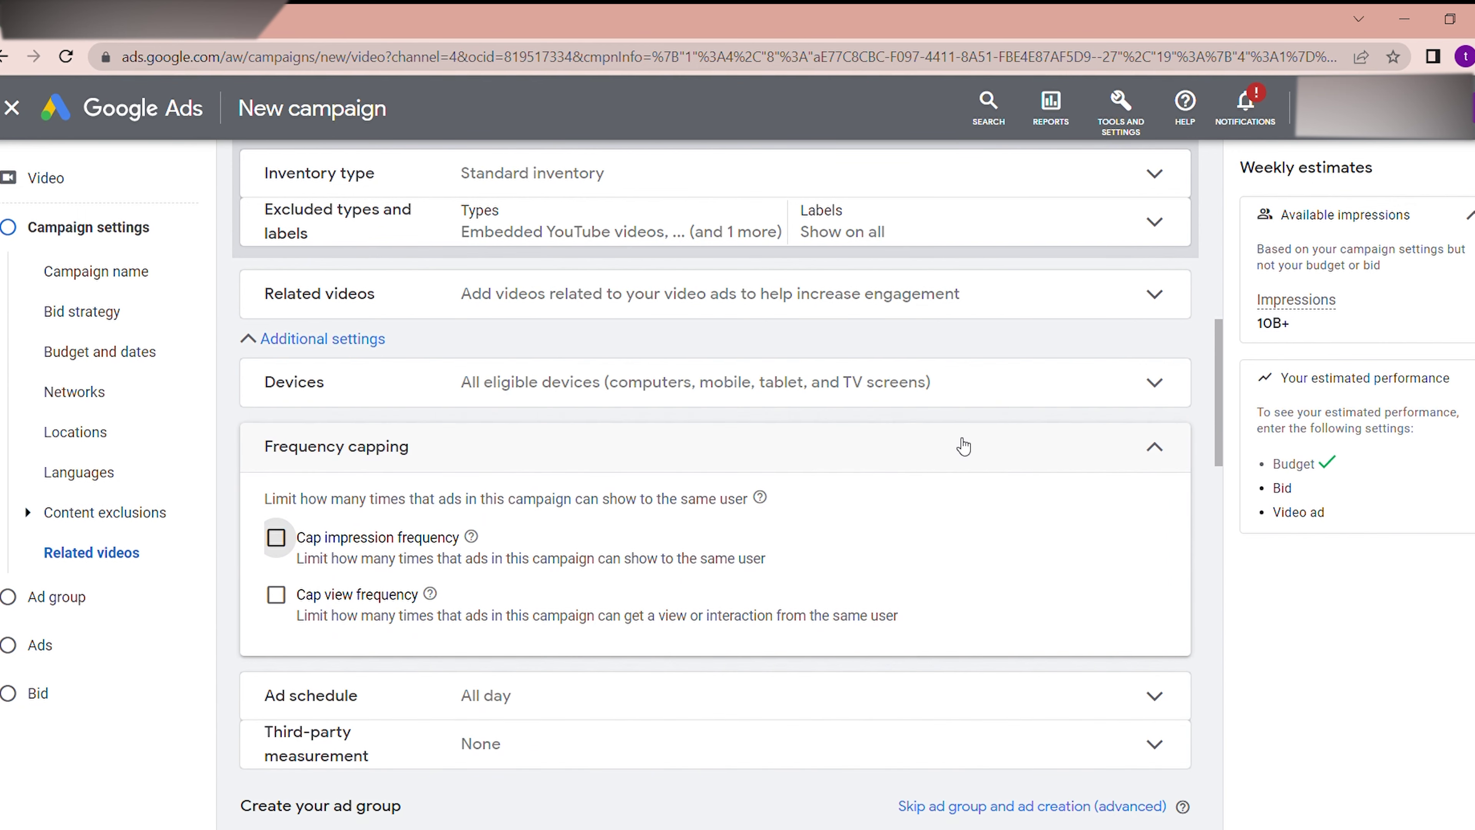
left_click(1150, 447)
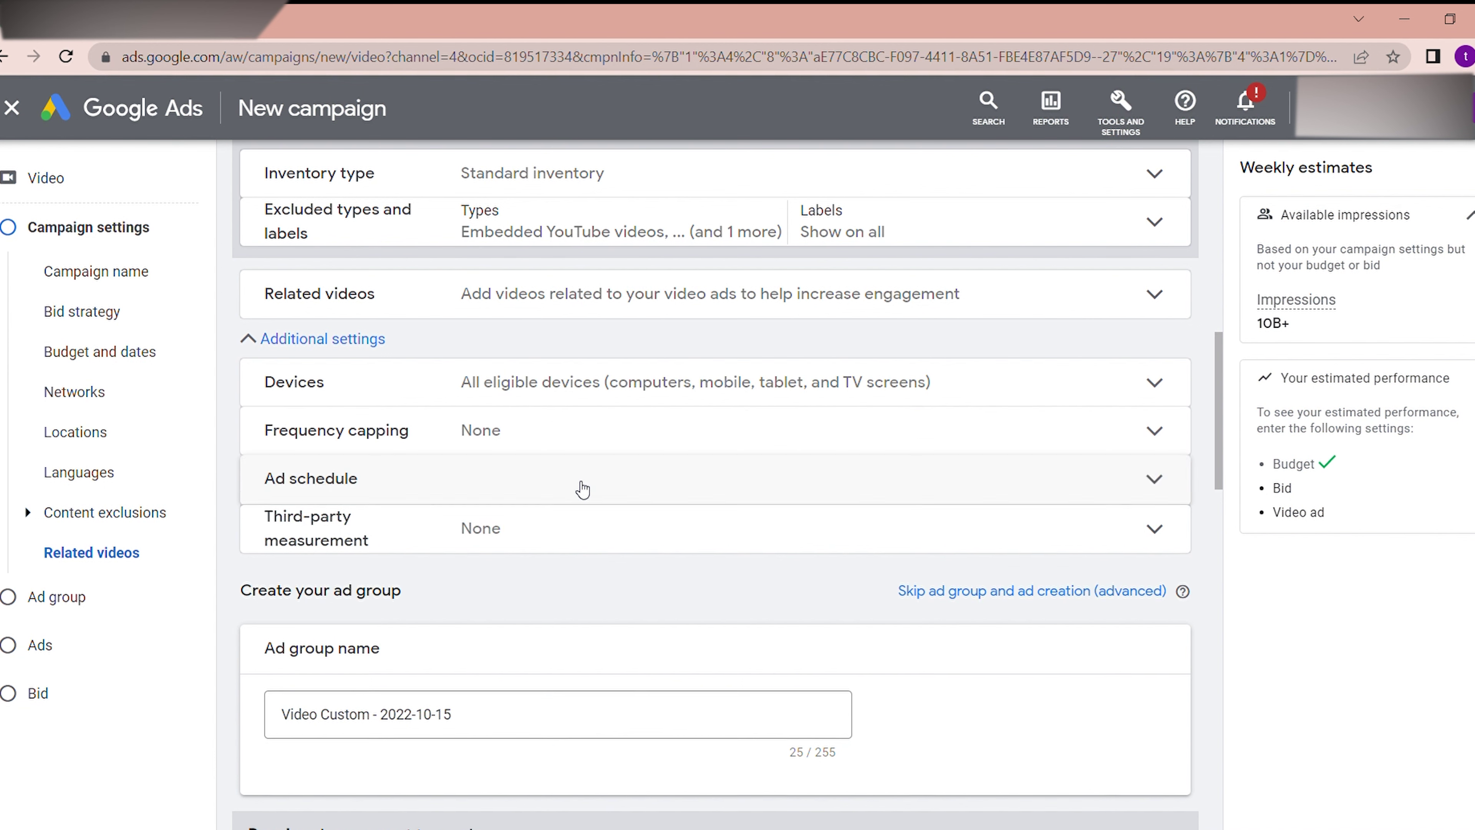
Review the ad schedule options and the third-party measurement setting.
left_click(581, 488)
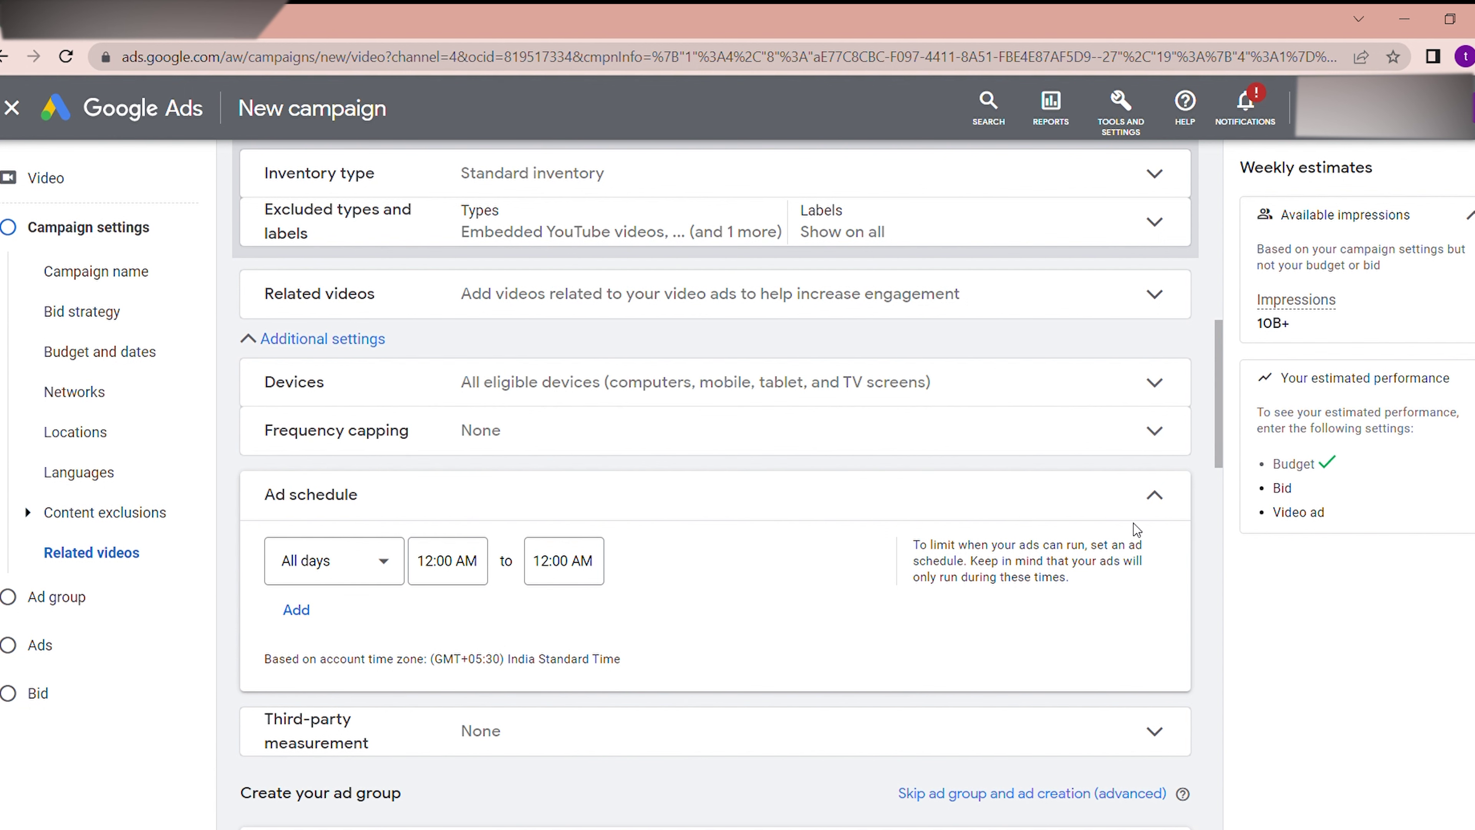
left_click(1138, 501)
left_click(632, 549)
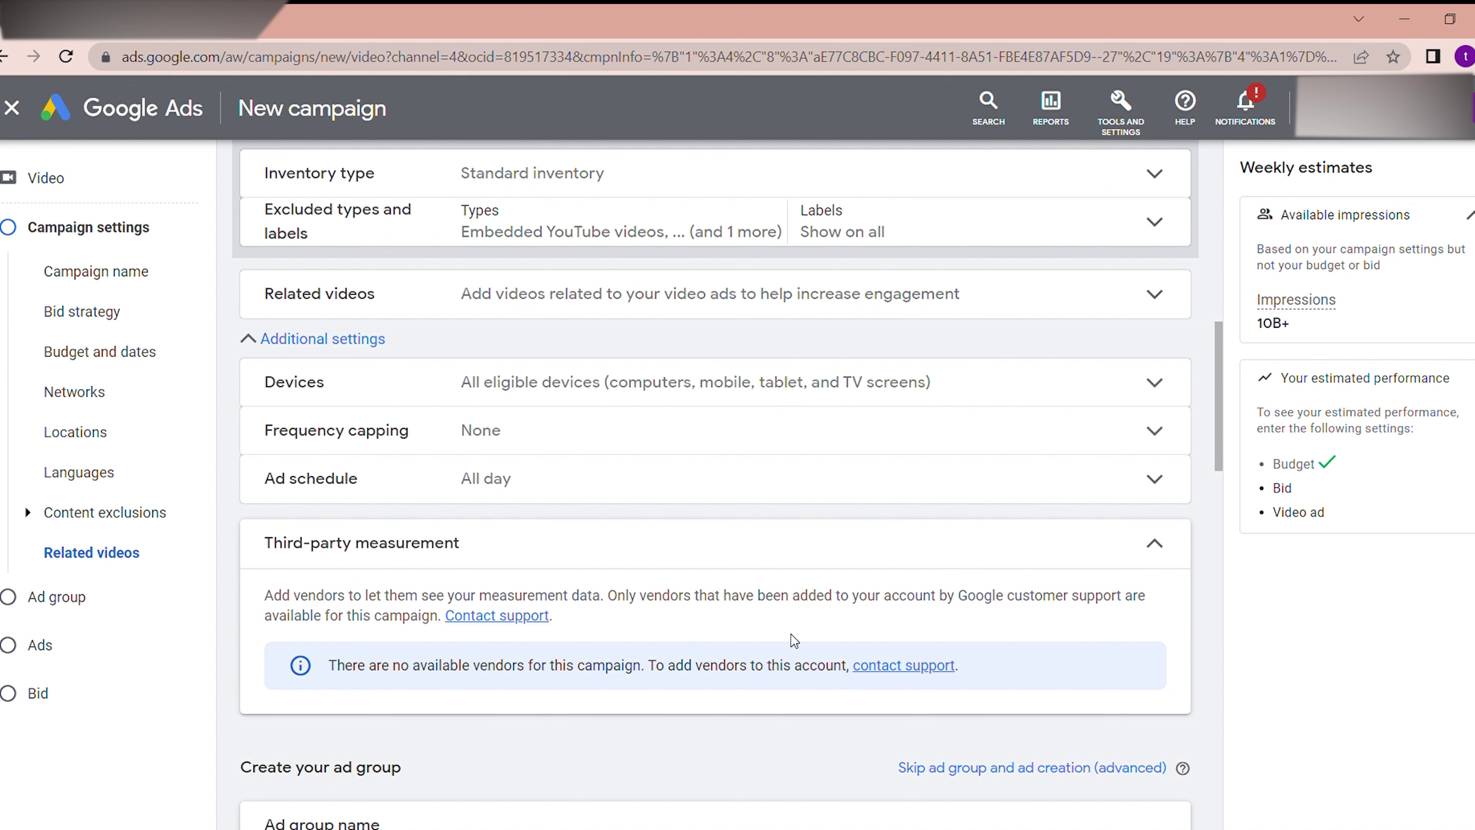
left_click(1133, 548)
Rename the ad group as "skippable ad group".
scroll(238, 596, "down", 1)
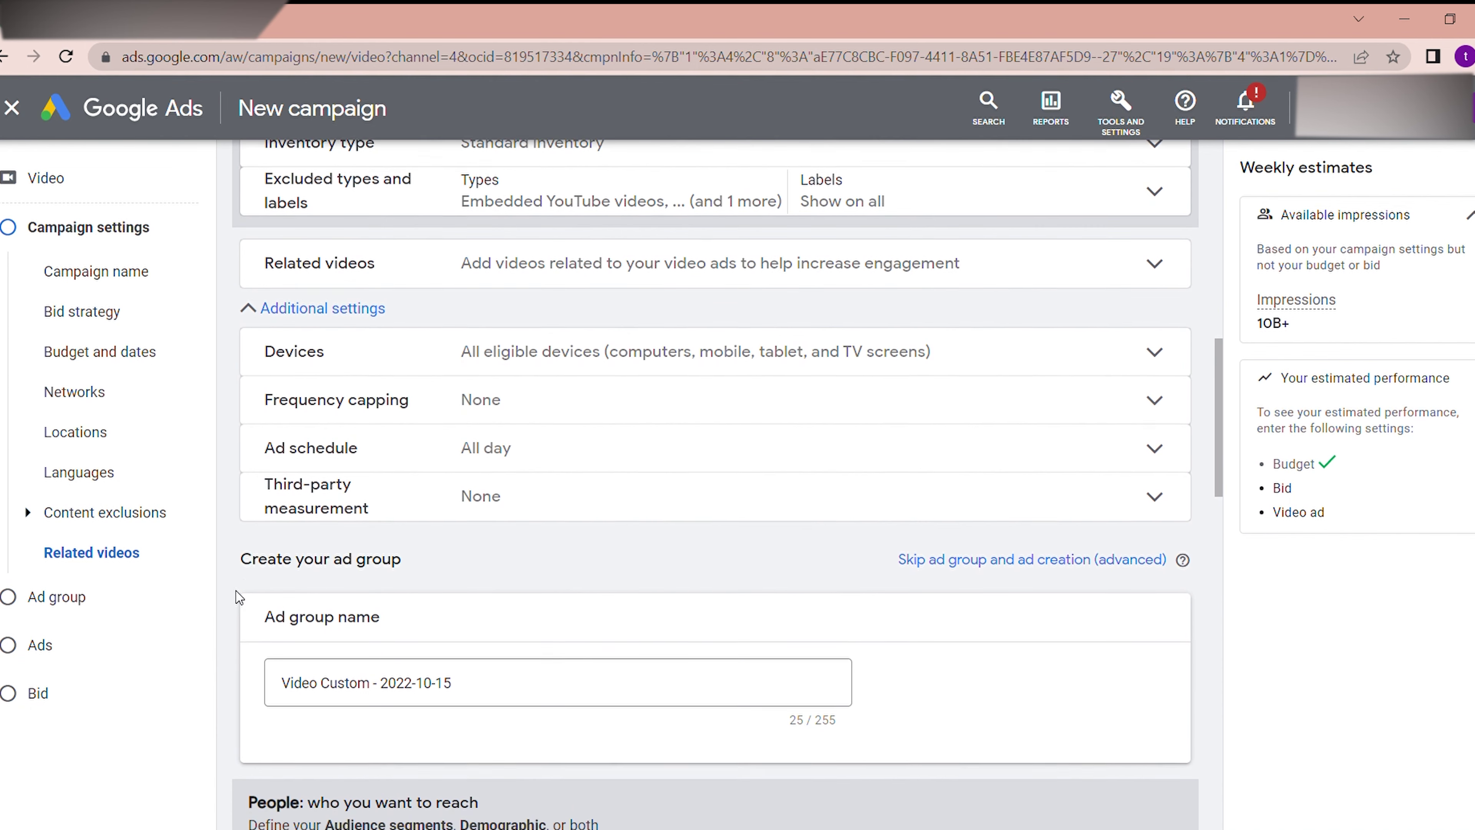
scroll(237, 591, "down", 2)
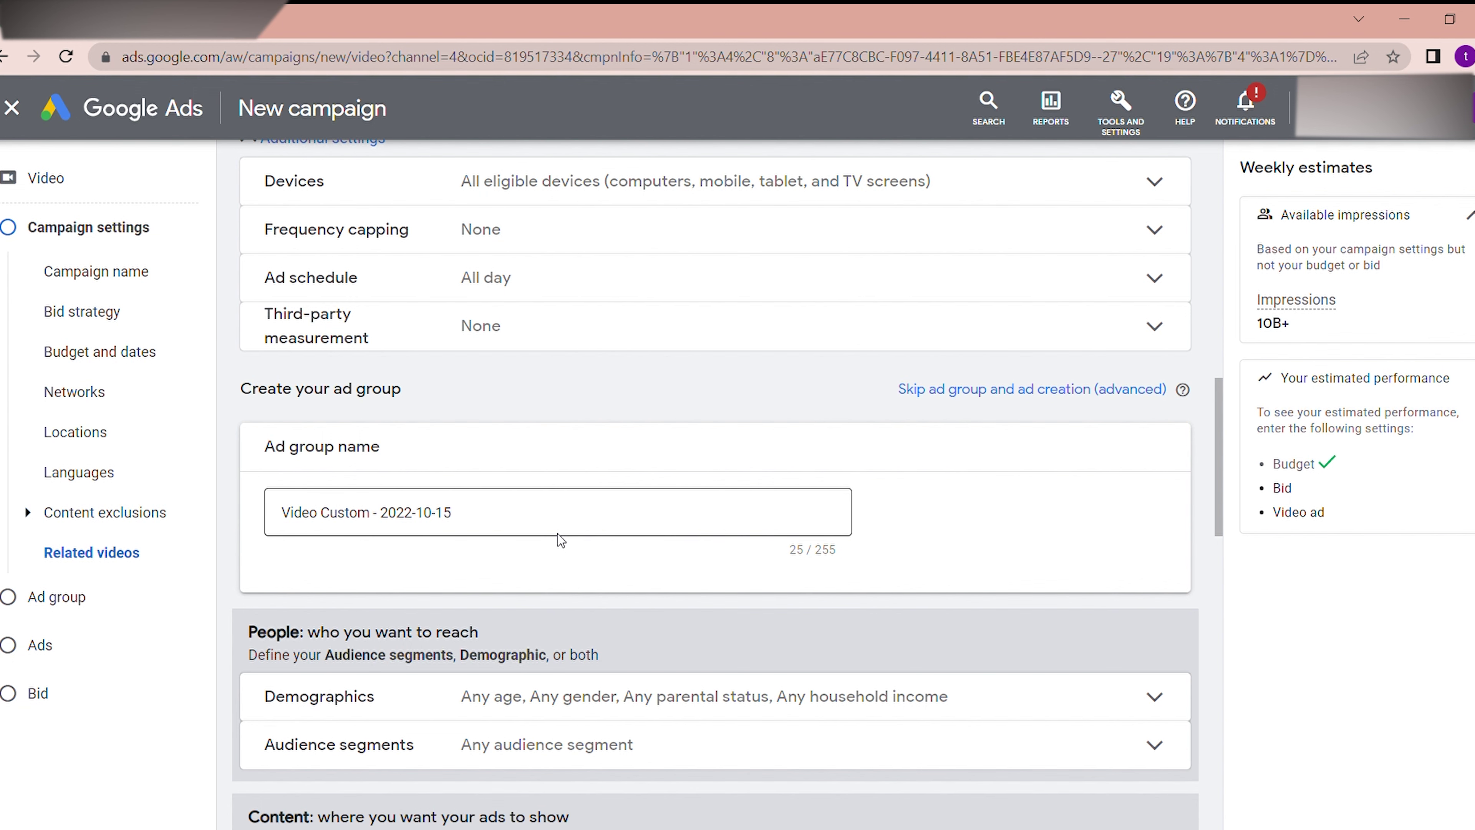
left_click(535, 515)
key("BackSpace")
key("BackSpace")
key("BackSpace")
key("BackSpace")
key("BackSpace")
key("BackSpace")
key("BackSpace")
key("BackSpace")
key("BackSpace")
key("BackSpace")
key("BackSpace")
key("BackSpace")
key("BackSpace")
key("BackSpace")
key("BackSpace")
key("BackSpace")
key("BackSpace")
key("BackSpace")
key("BackSpace")
key("BackSpace")
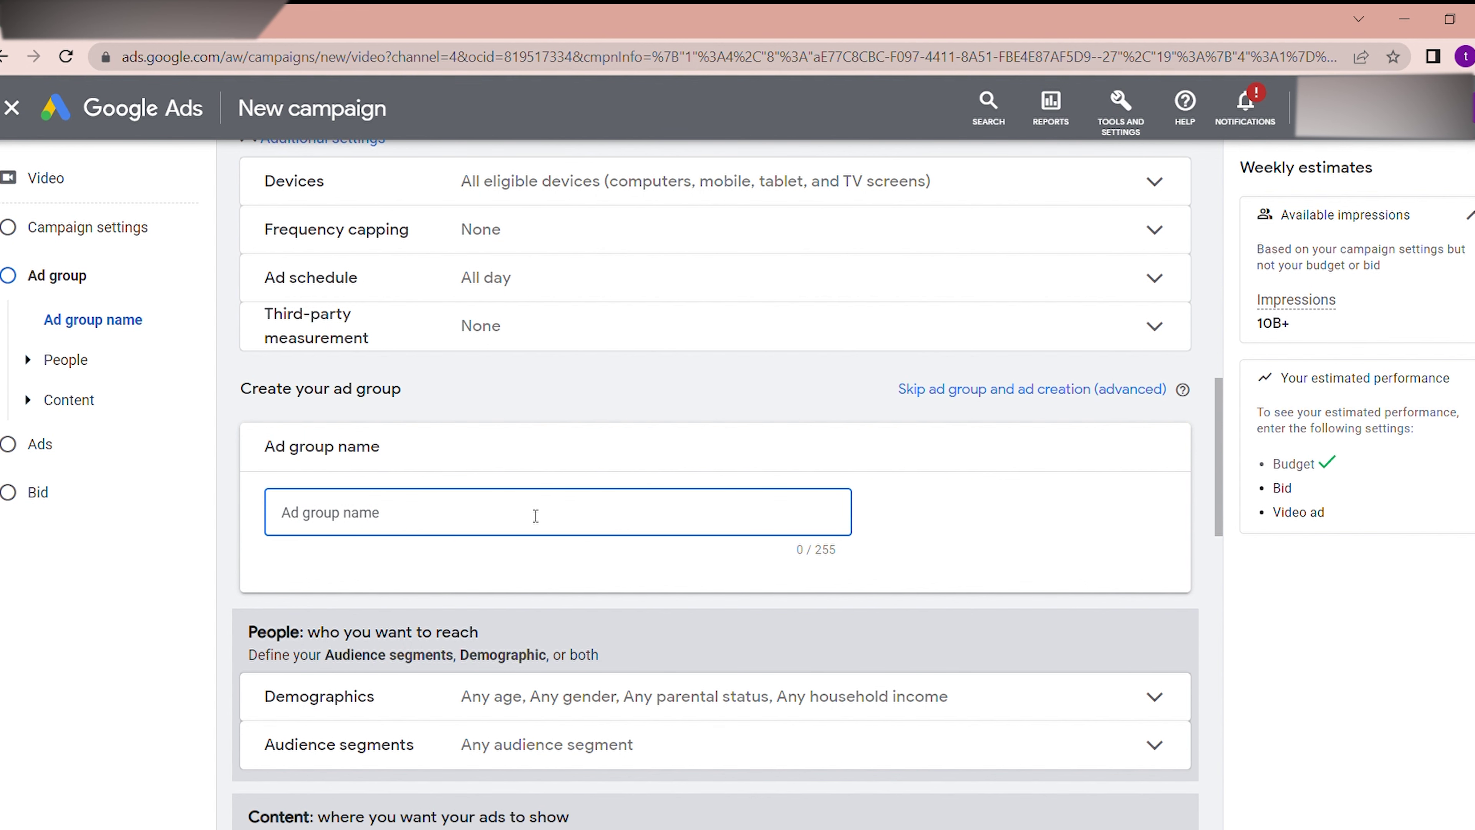
type("sk")
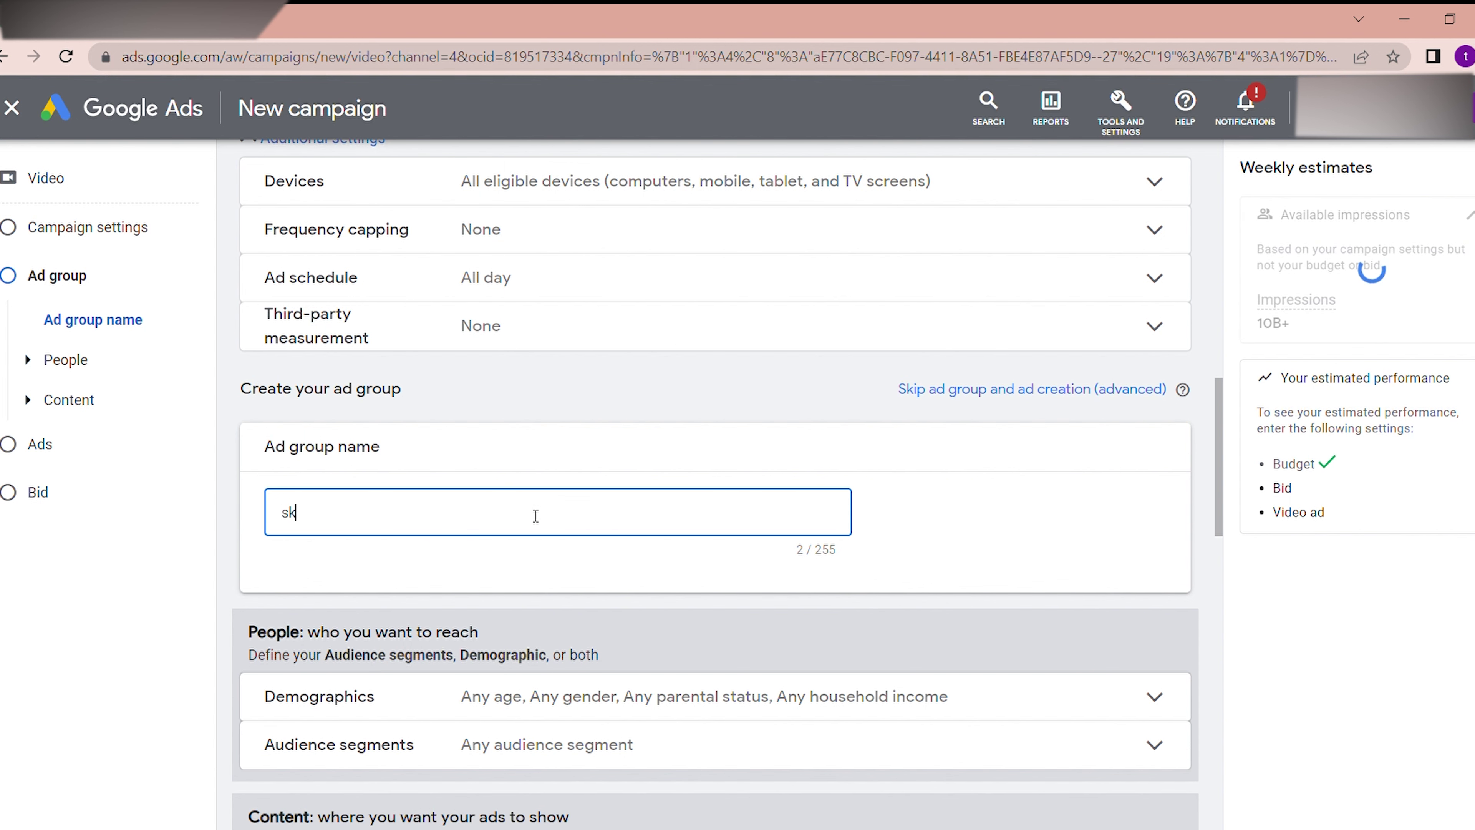
type("ippable ad group")
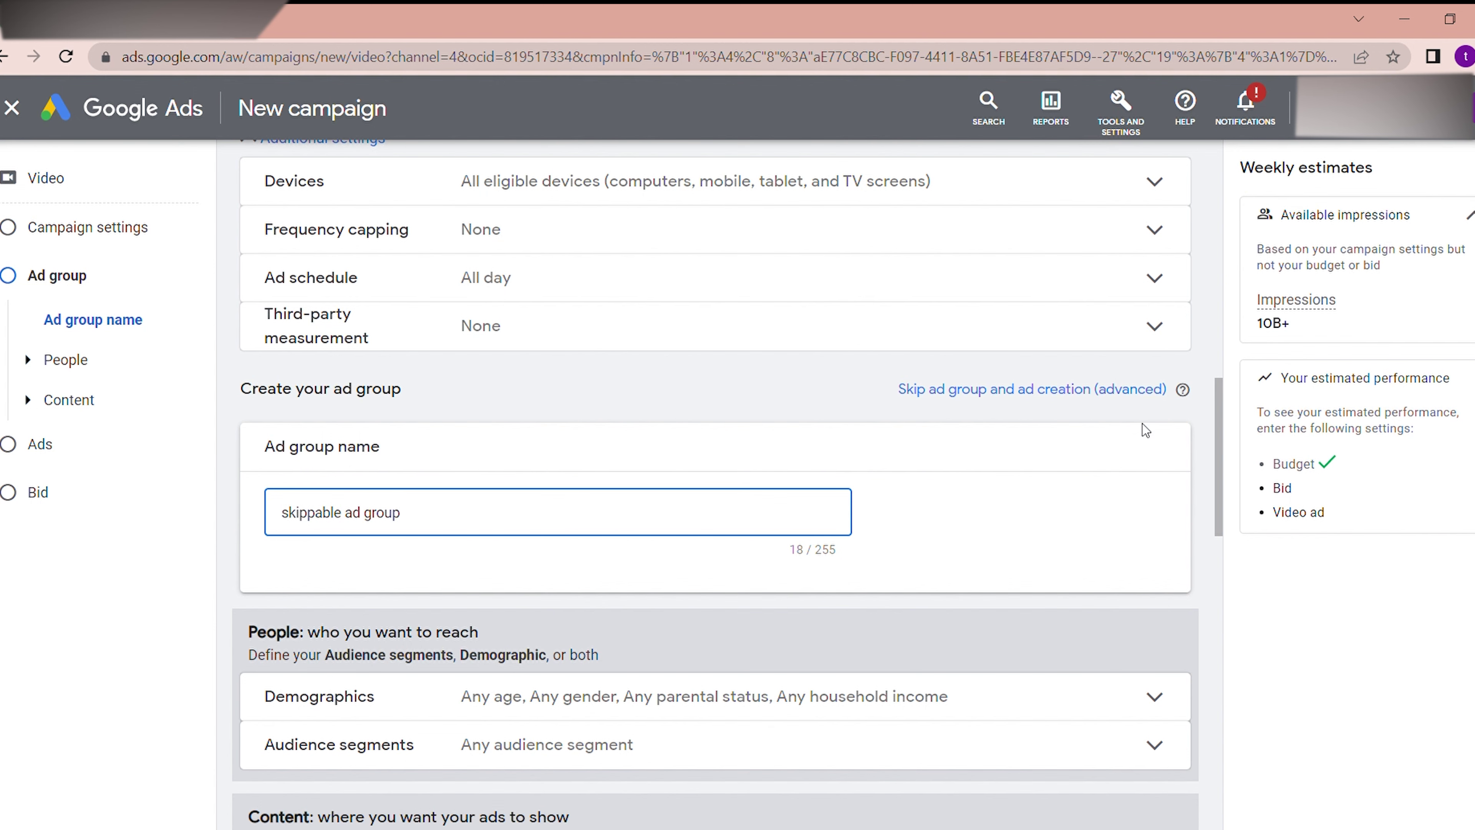
left_click(1201, 482)
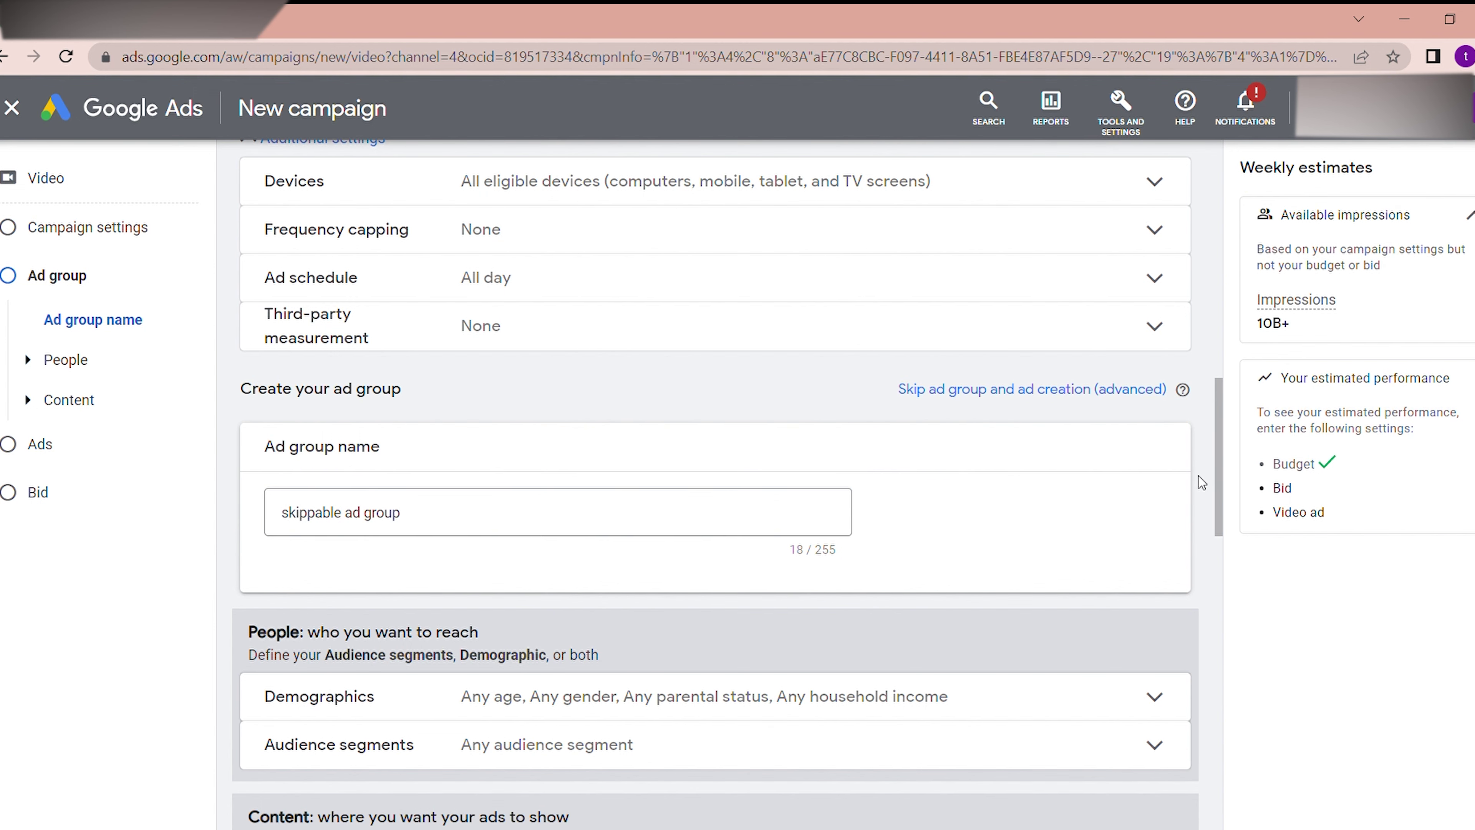
Exclude the Unknown gender and Unknown age groups from the ad group's demographic targeting, and close the demographics settings.
scroll(1201, 483, "down", 2)
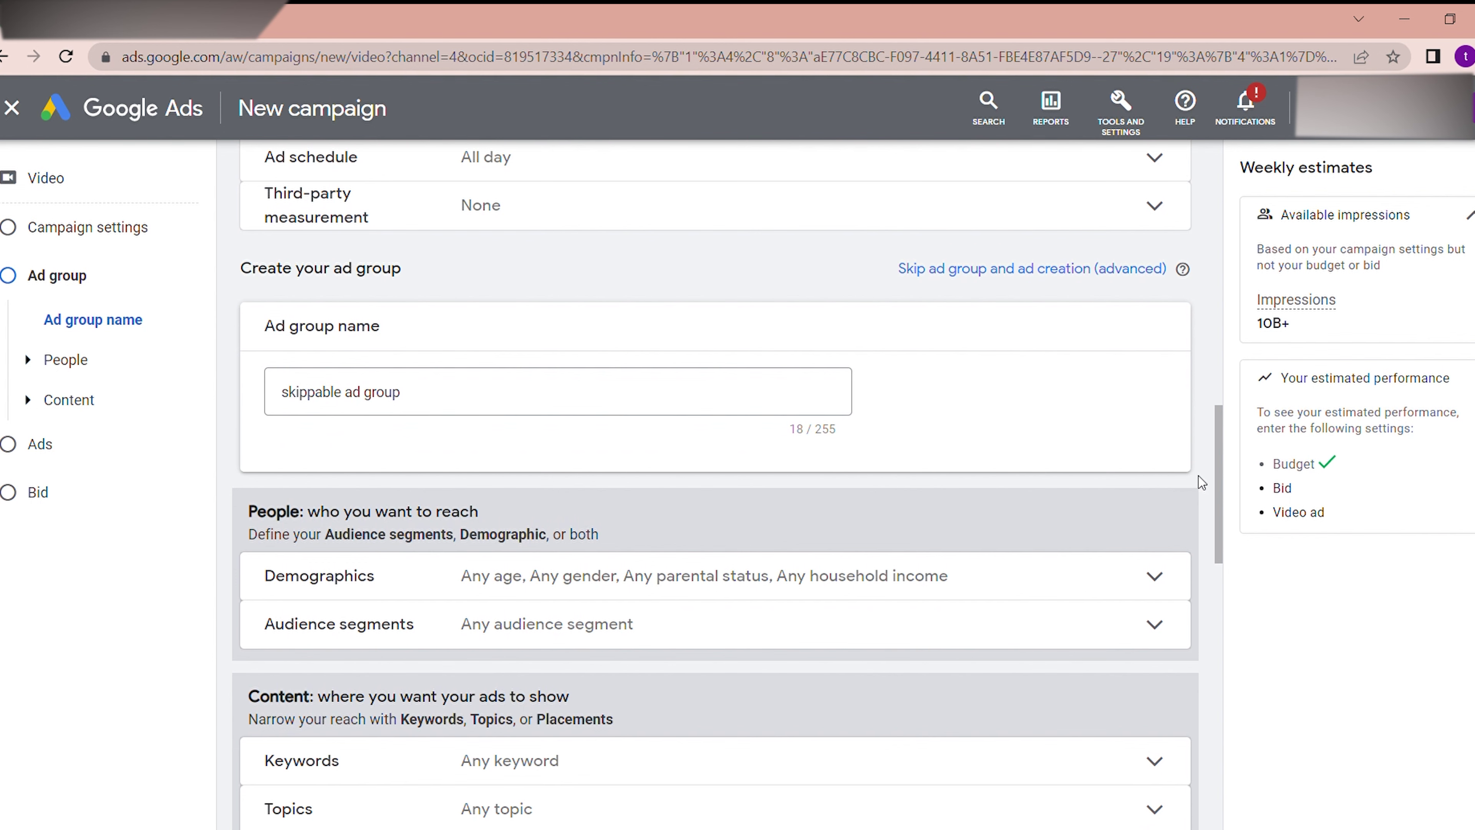
scroll(1202, 482, "down", 1)
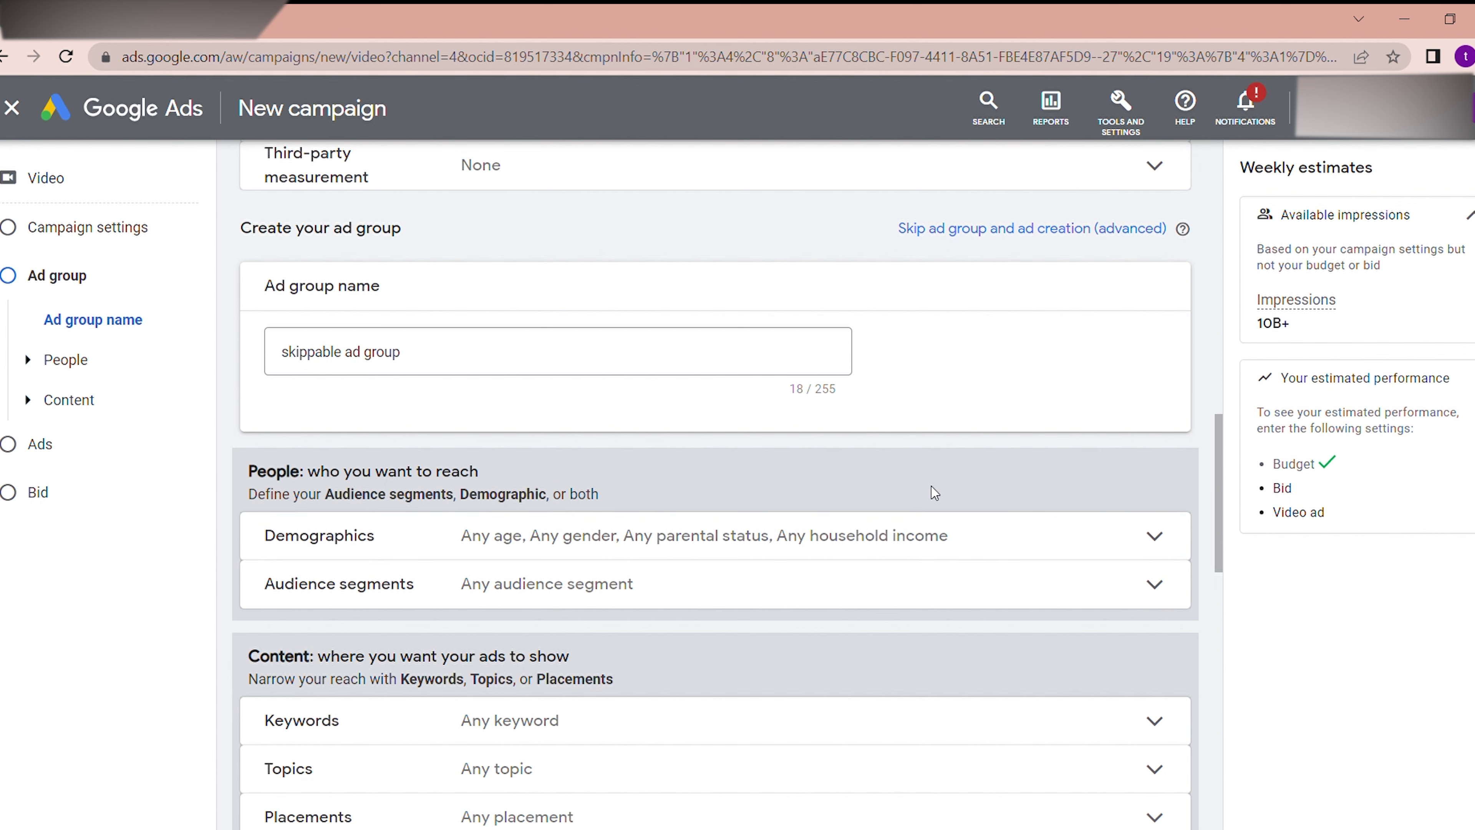
left_click(1150, 536)
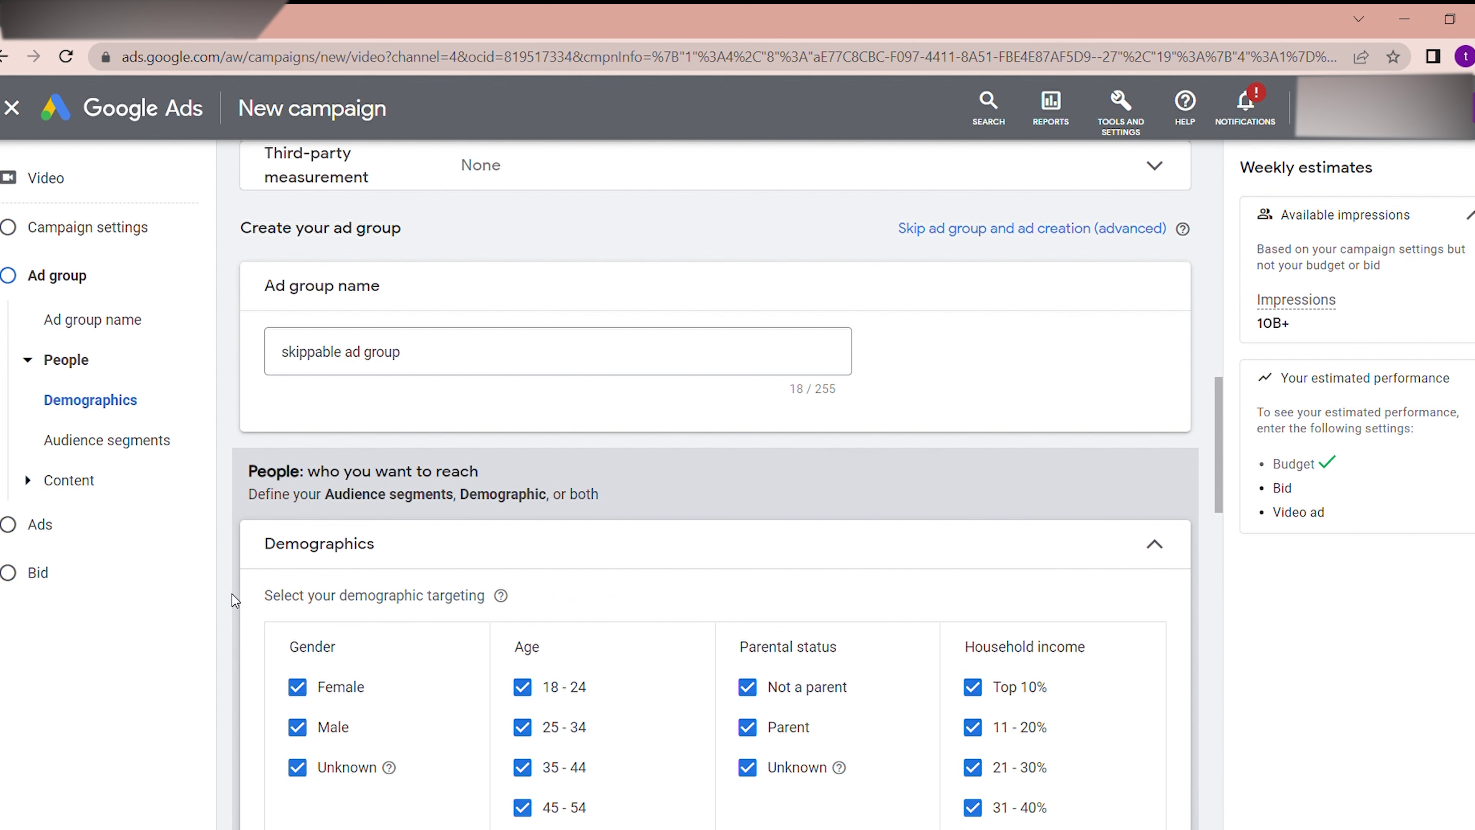
scroll(231, 594, "down", 2)
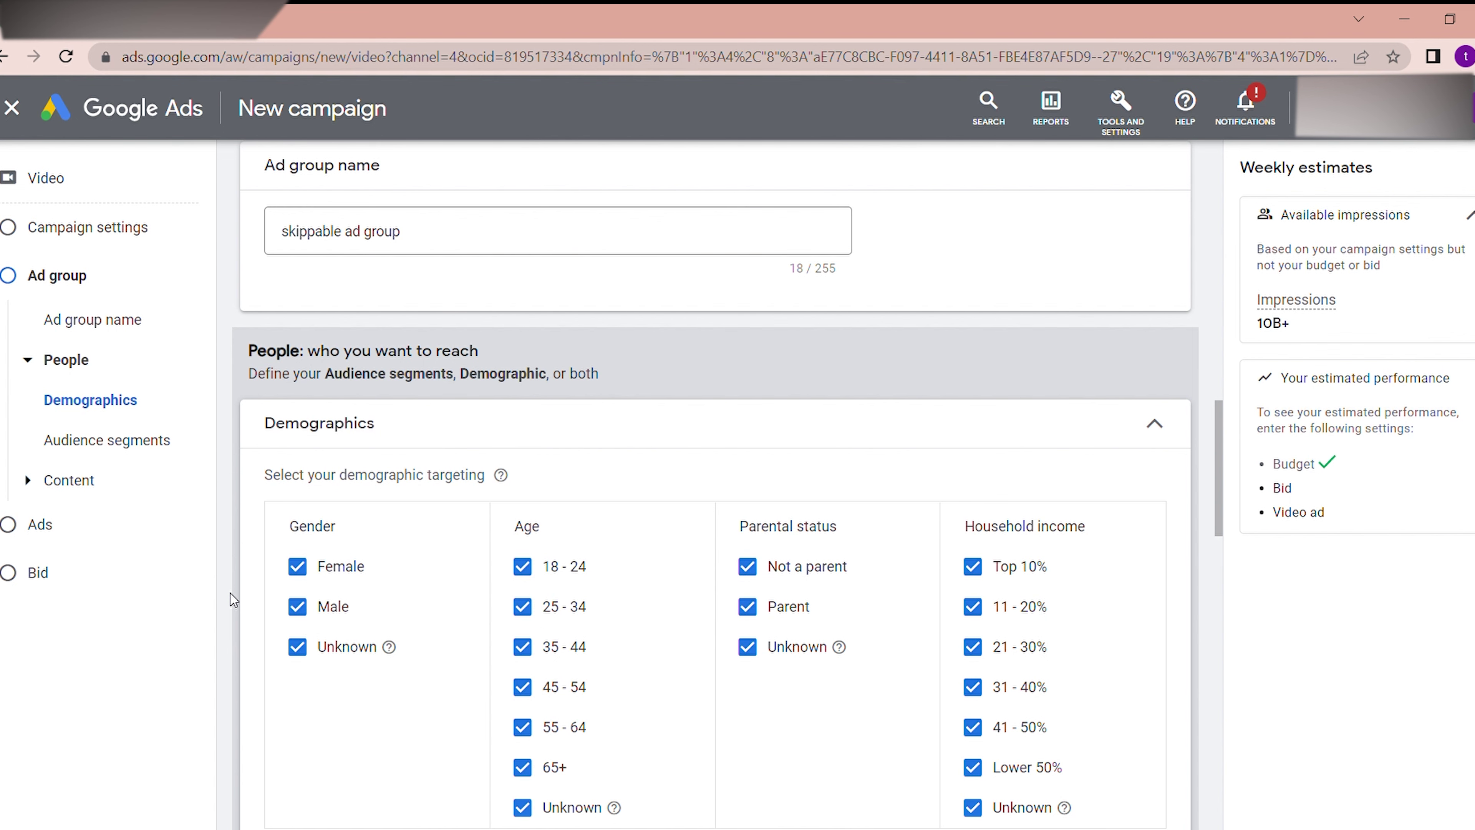
scroll(230, 594, "down", 2)
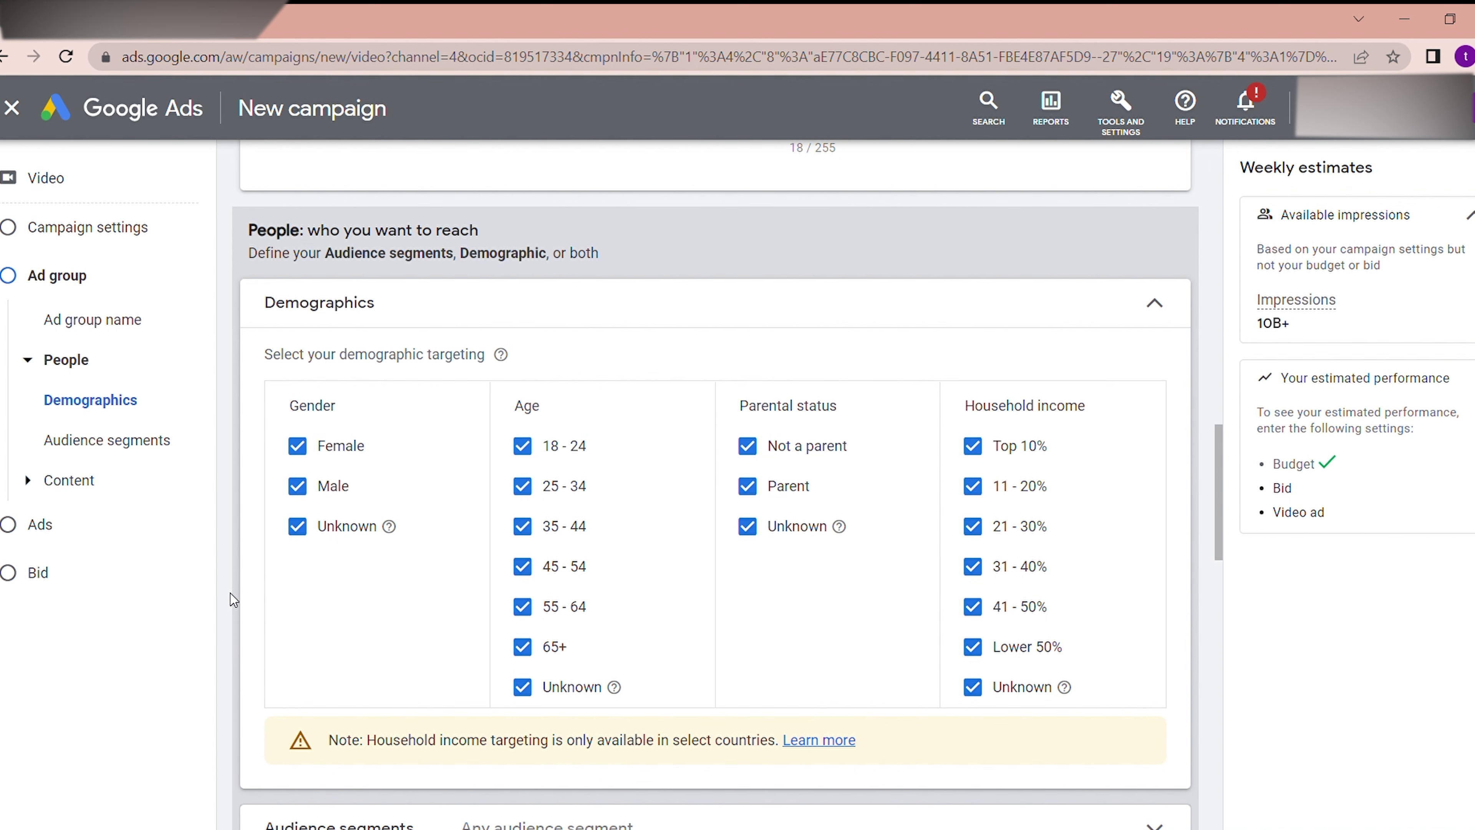
left_click(297, 528)
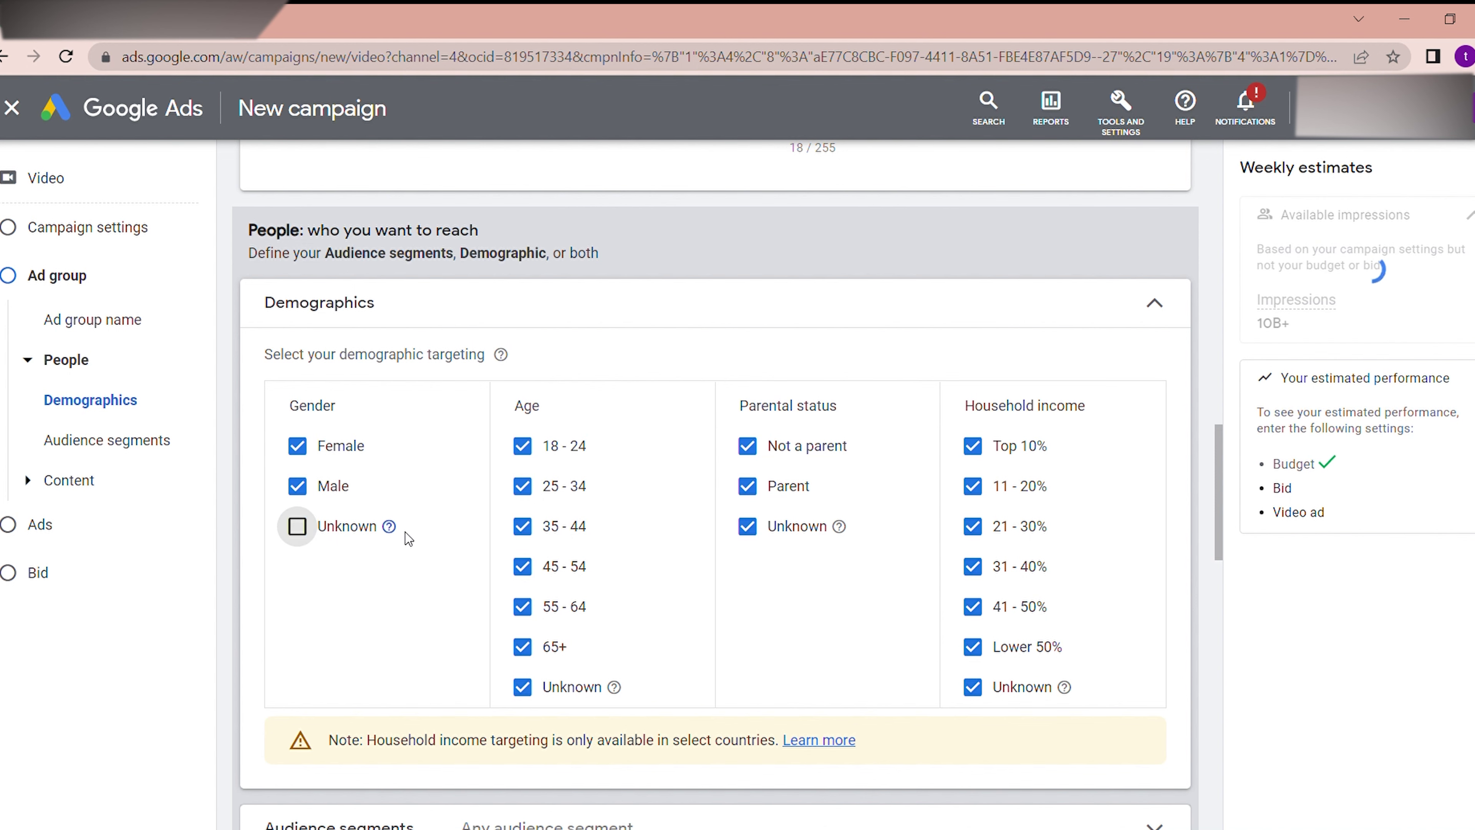
left_click(523, 688)
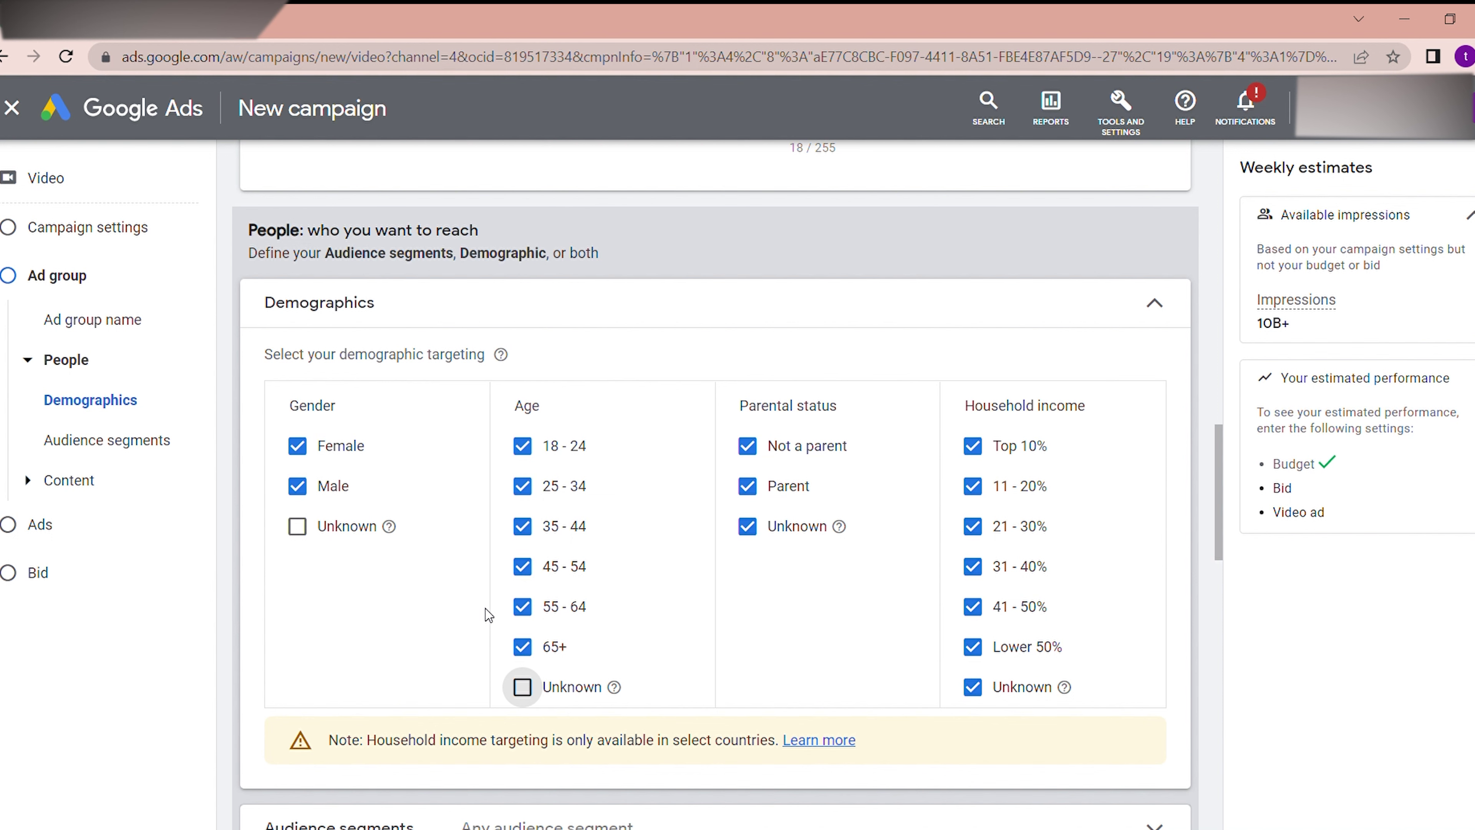
left_click(522, 687)
left_click(298, 528)
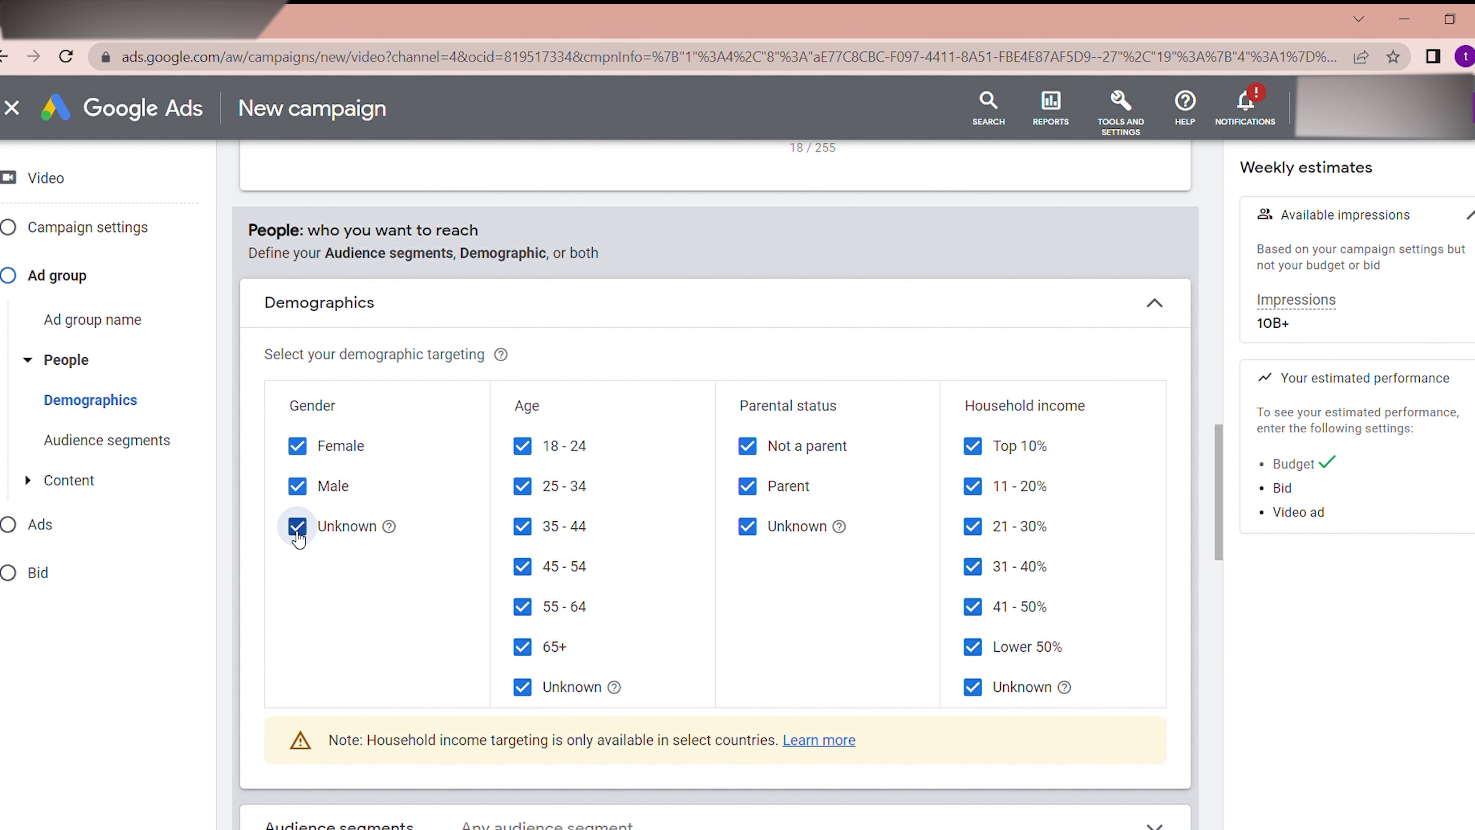
left_click(297, 526)
left_click(522, 686)
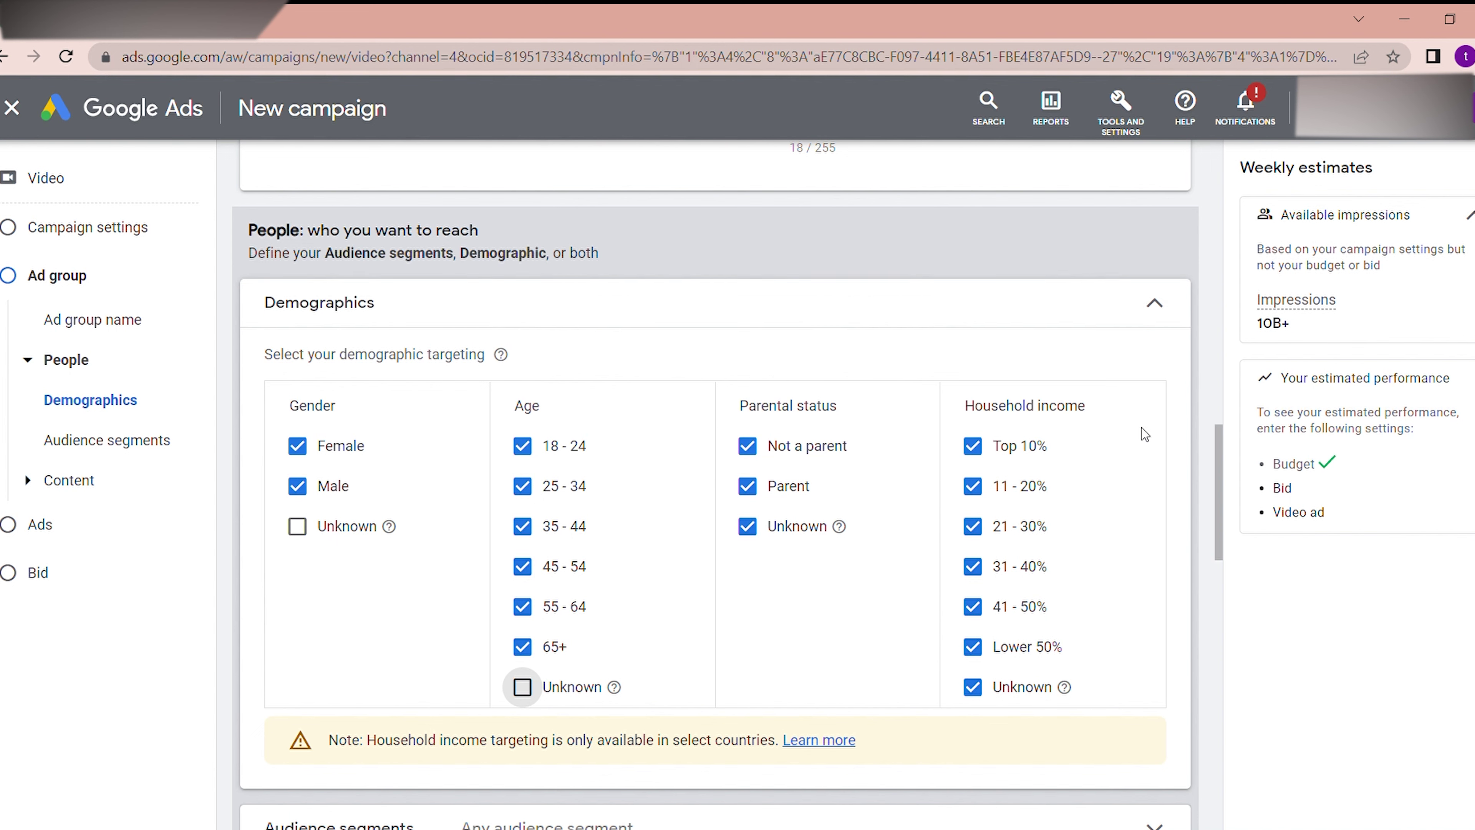
left_click(1177, 302)
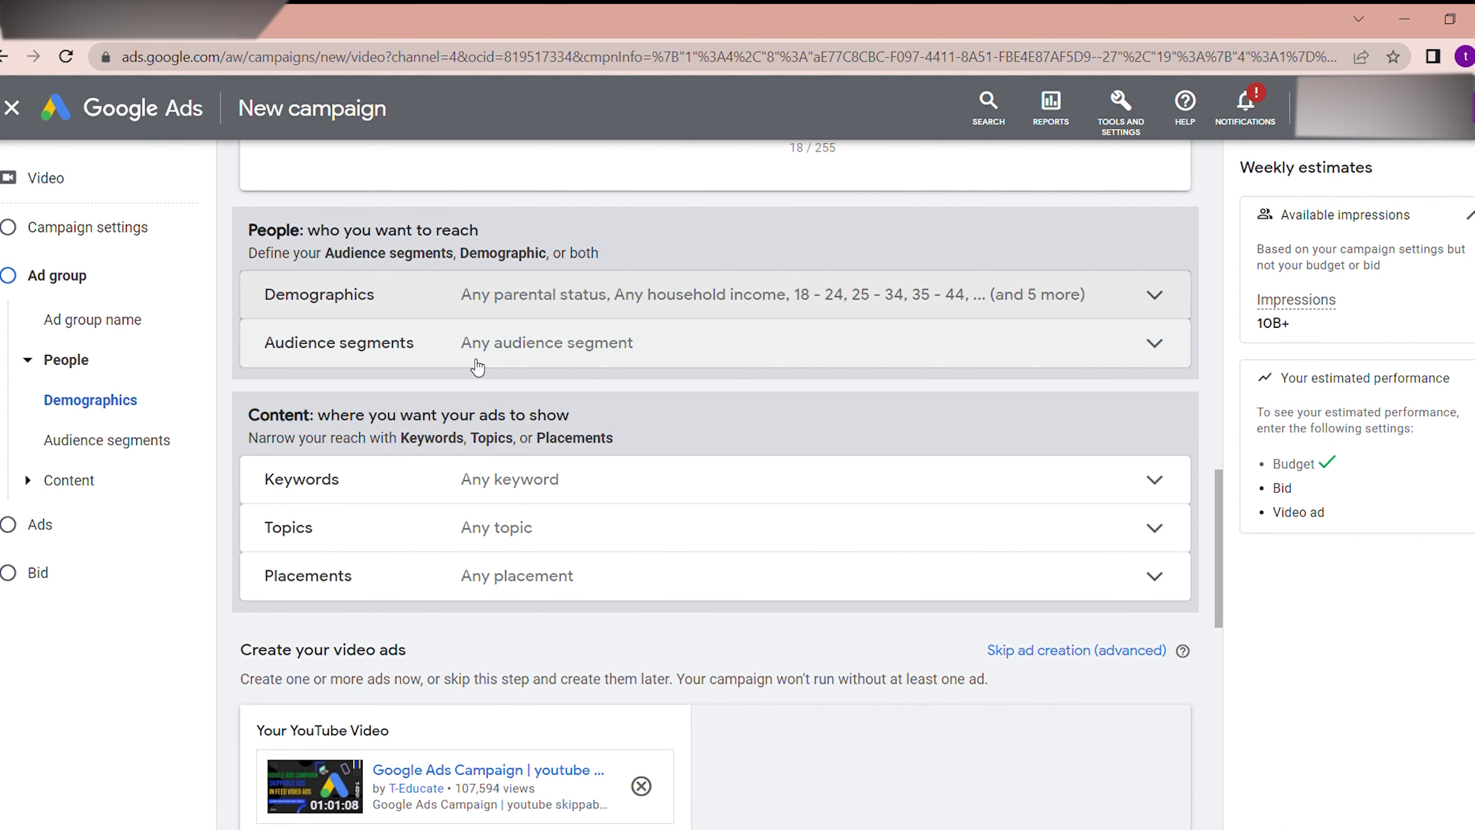
Open the ad group's audience segments and switch to browsing them by category.
left_click(417, 360)
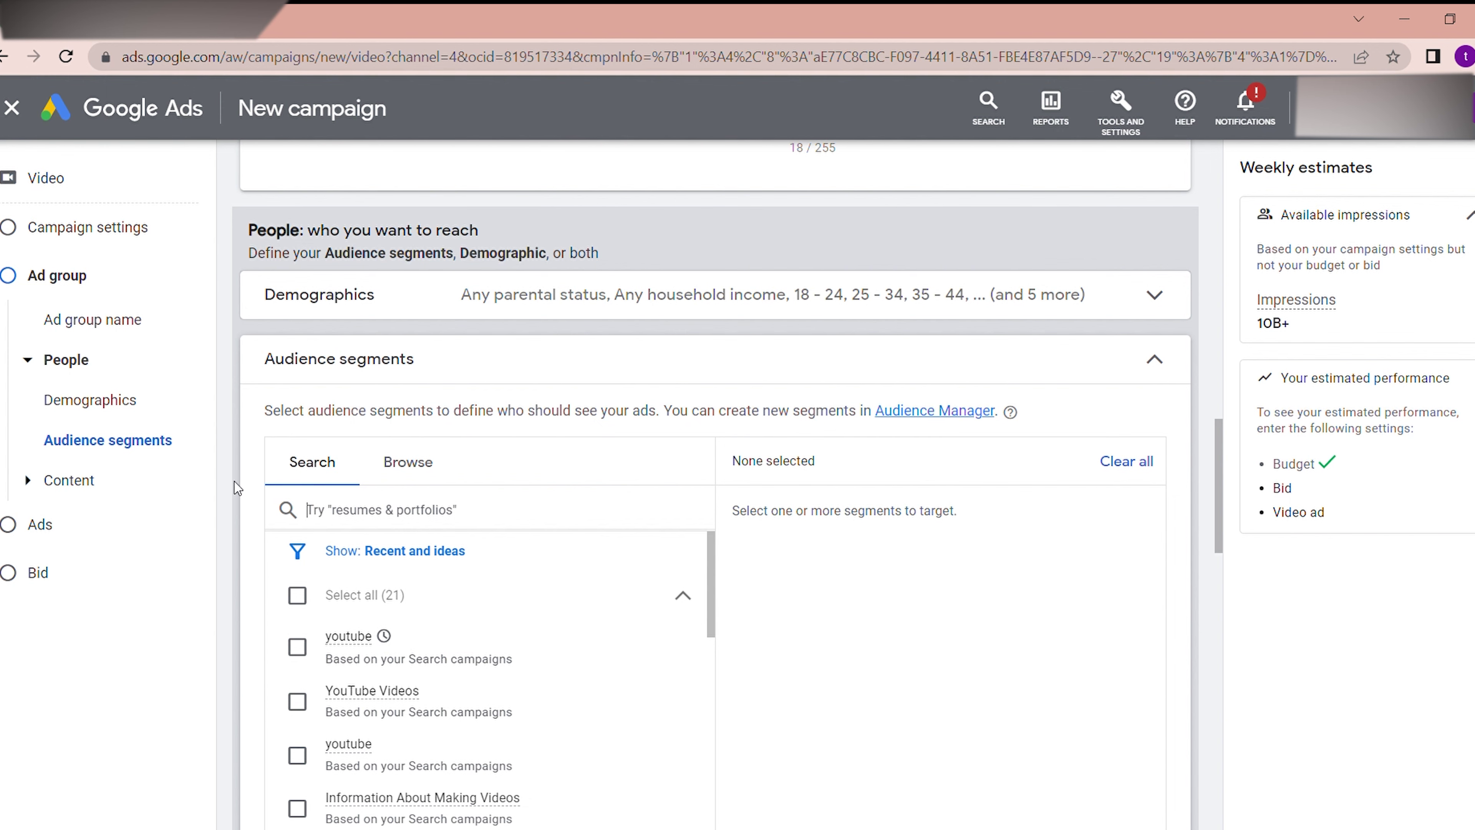
scroll(237, 489, "down", 3)
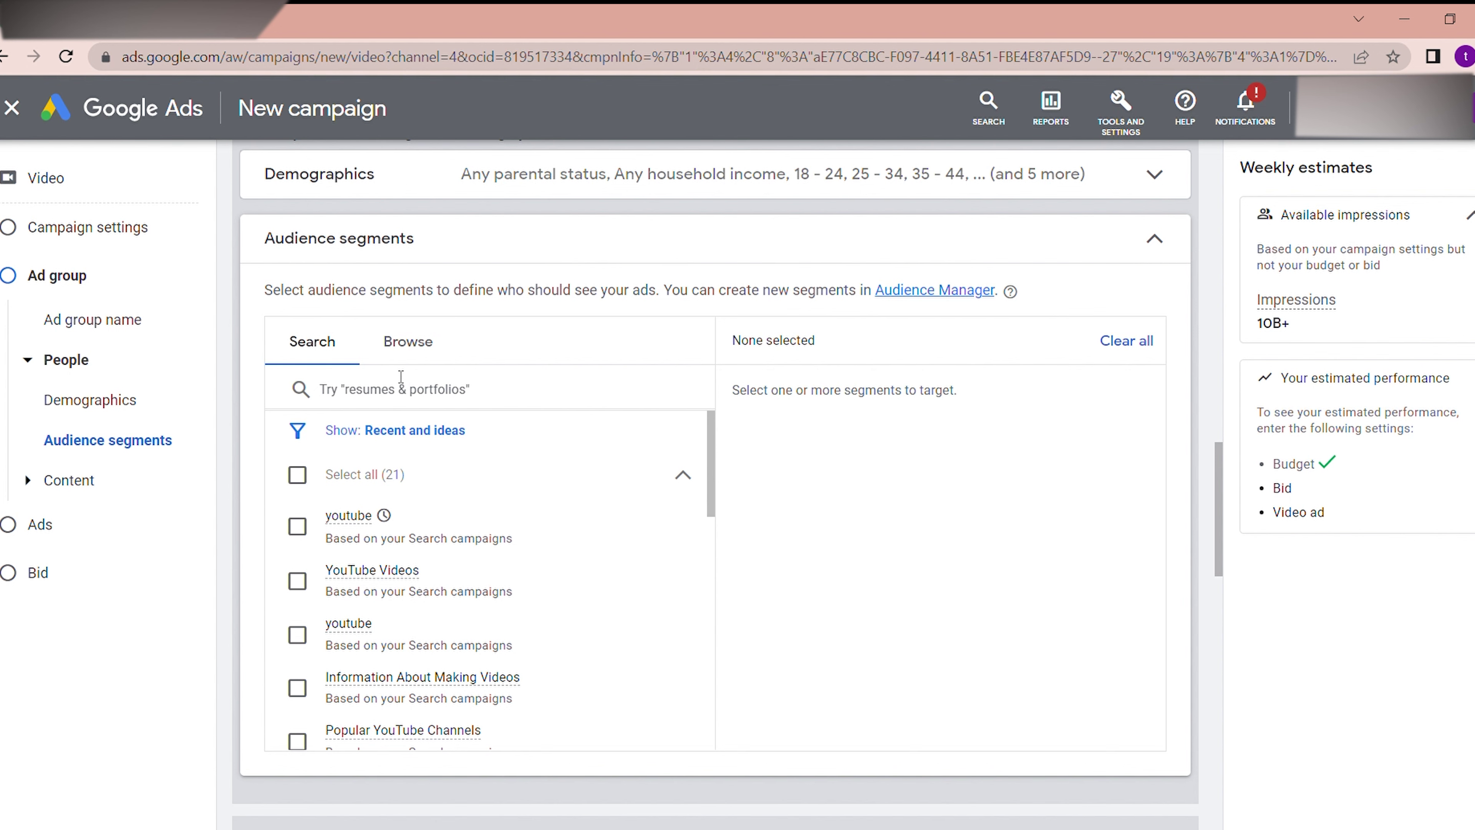
left_click(400, 343)
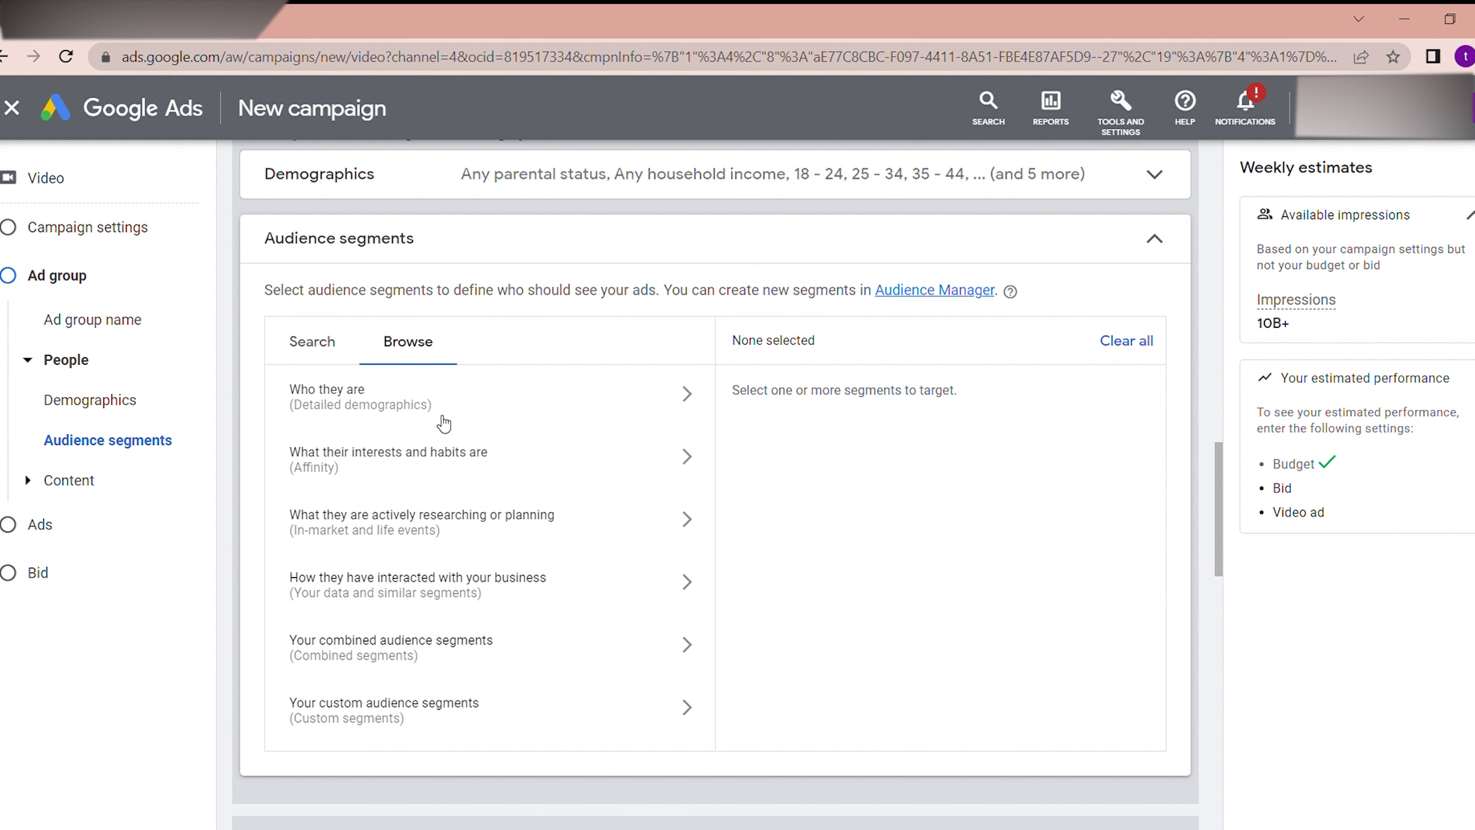
Examine the Who they are segments, including Parental Status, Marital Status and Education, and return to the audience categories.
left_click(485, 421)
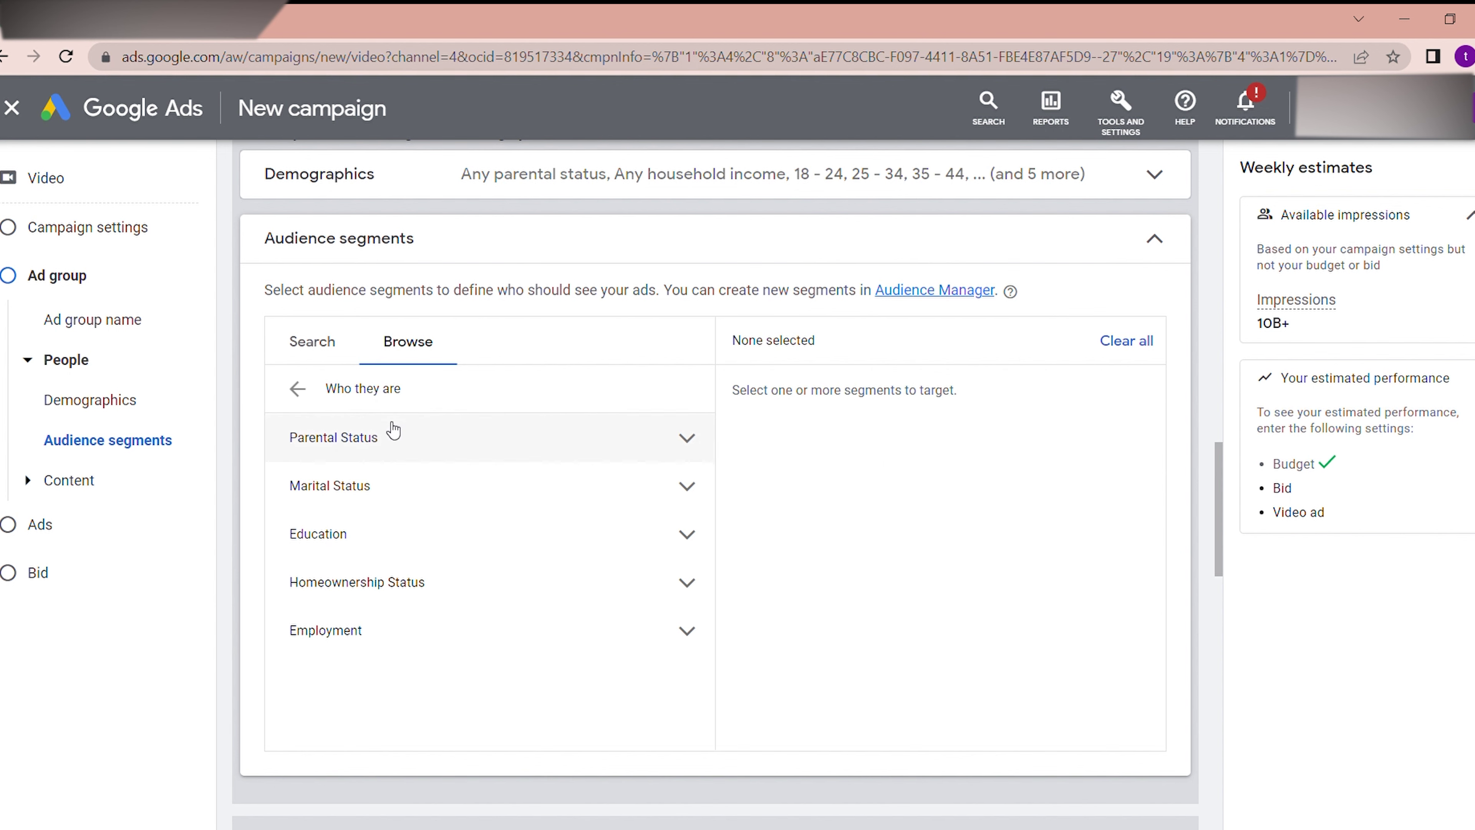
left_click(434, 459)
left_click(508, 490)
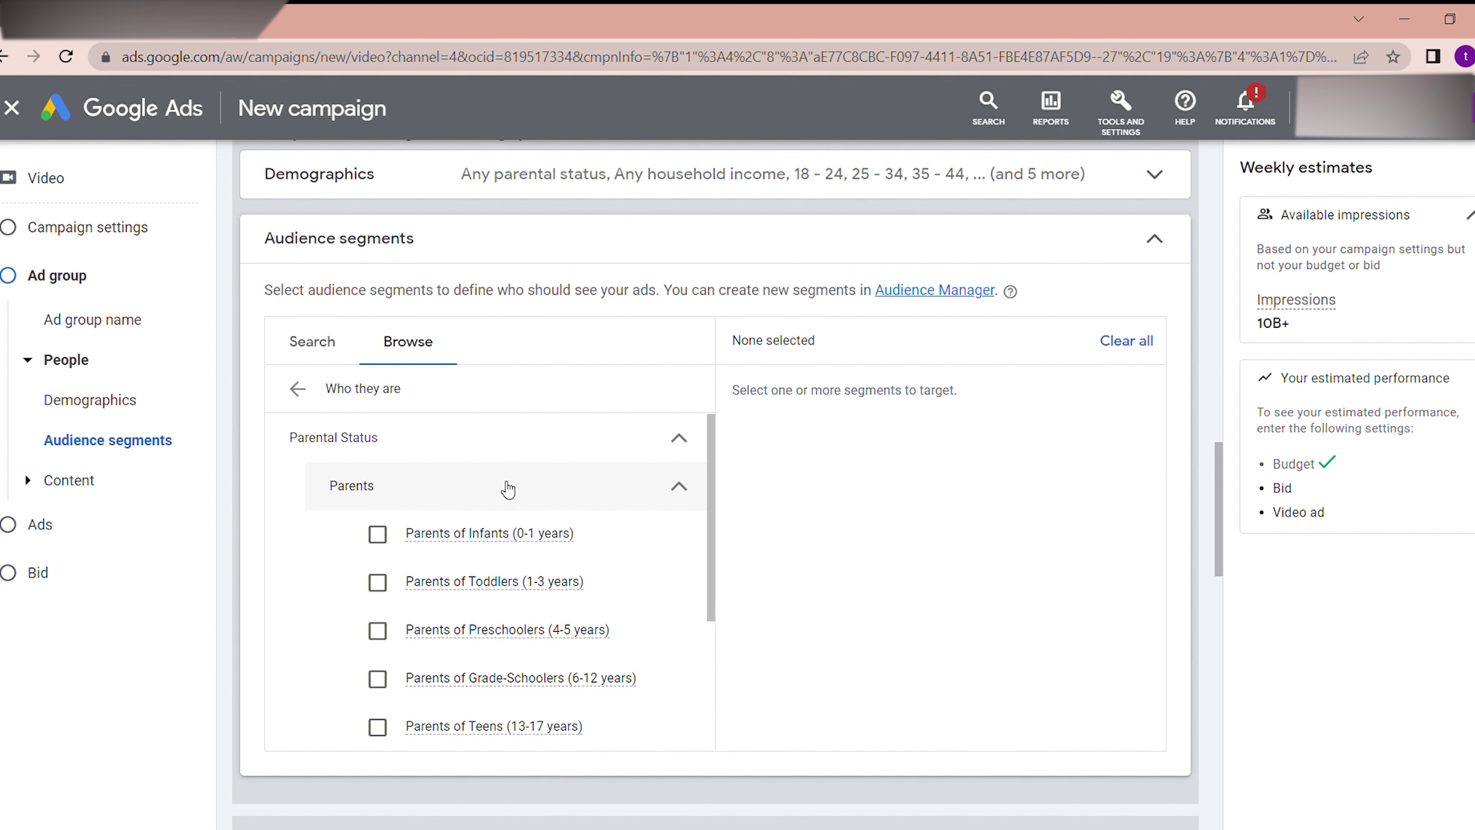
left_click(582, 500)
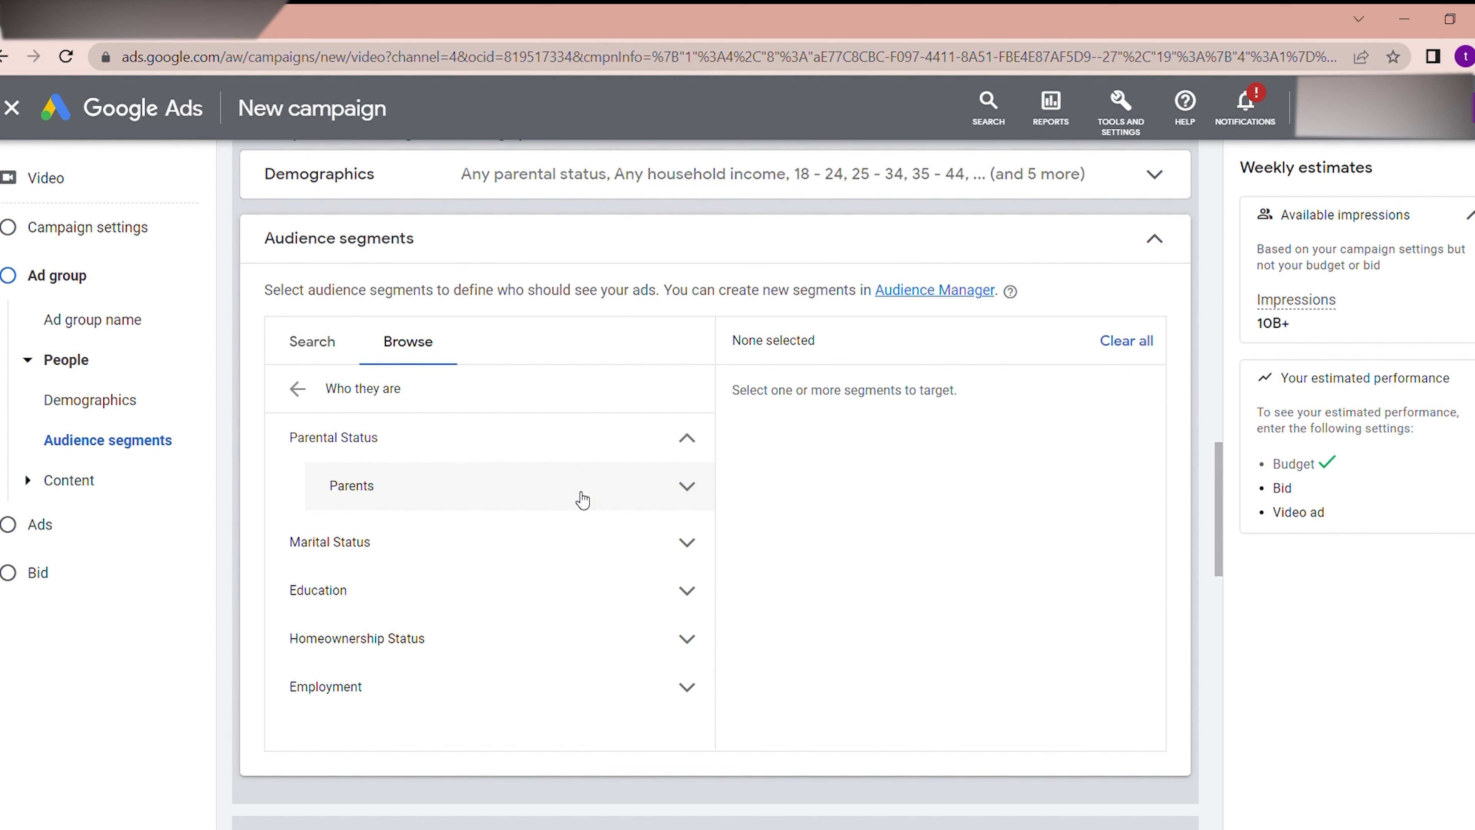
left_click(457, 555)
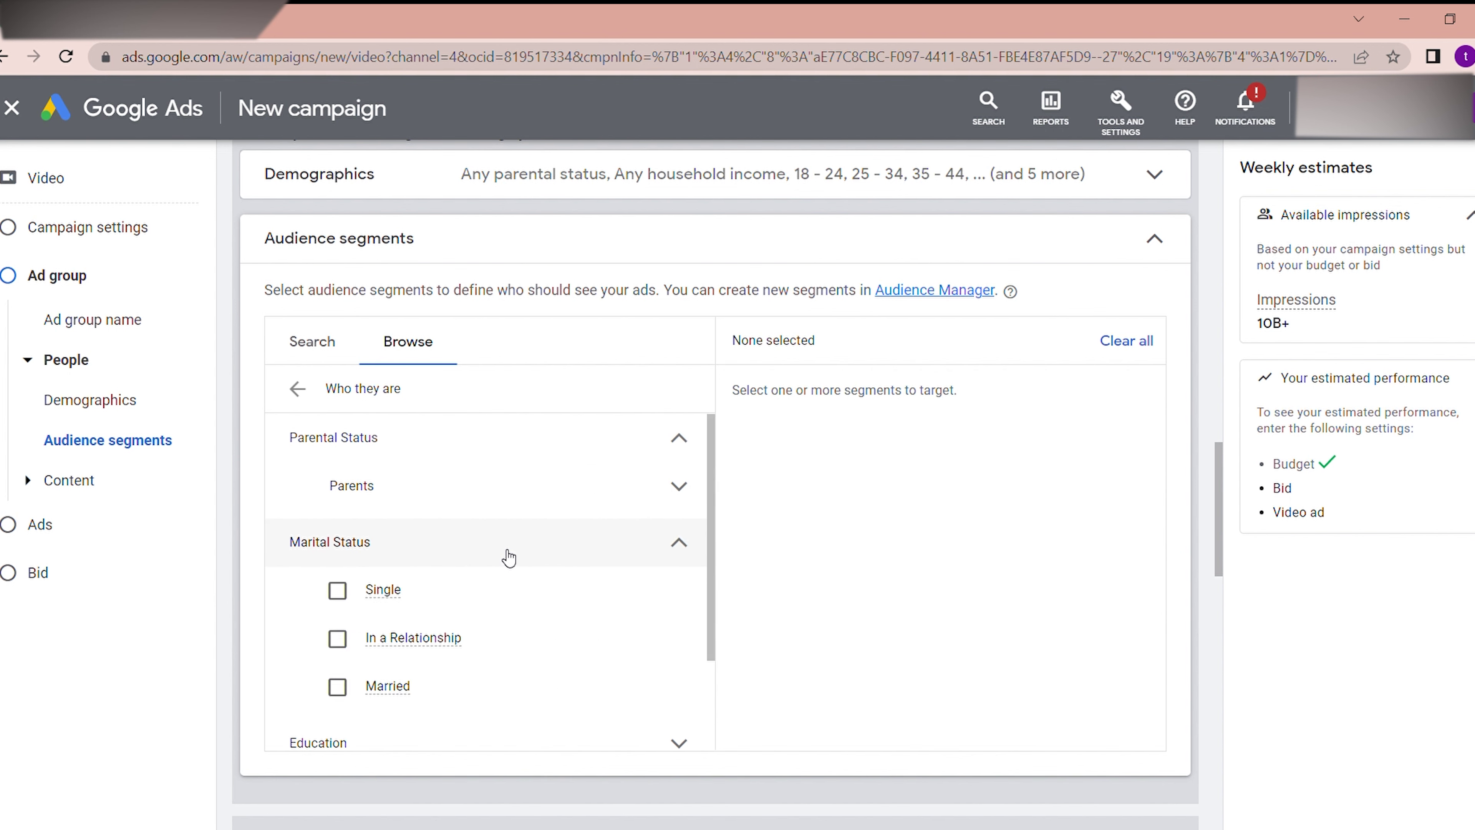
left_click(547, 559)
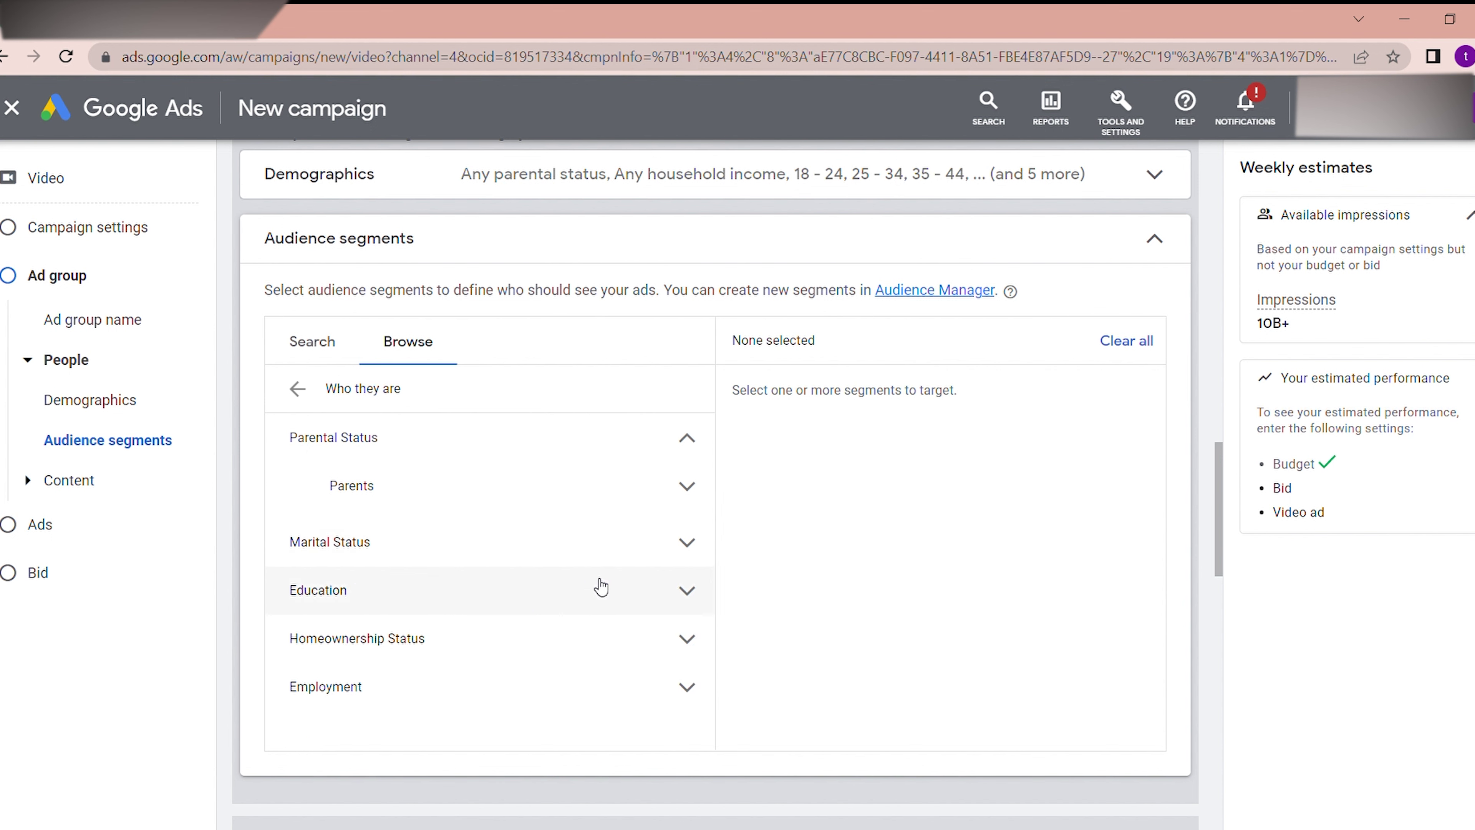
left_click(598, 588)
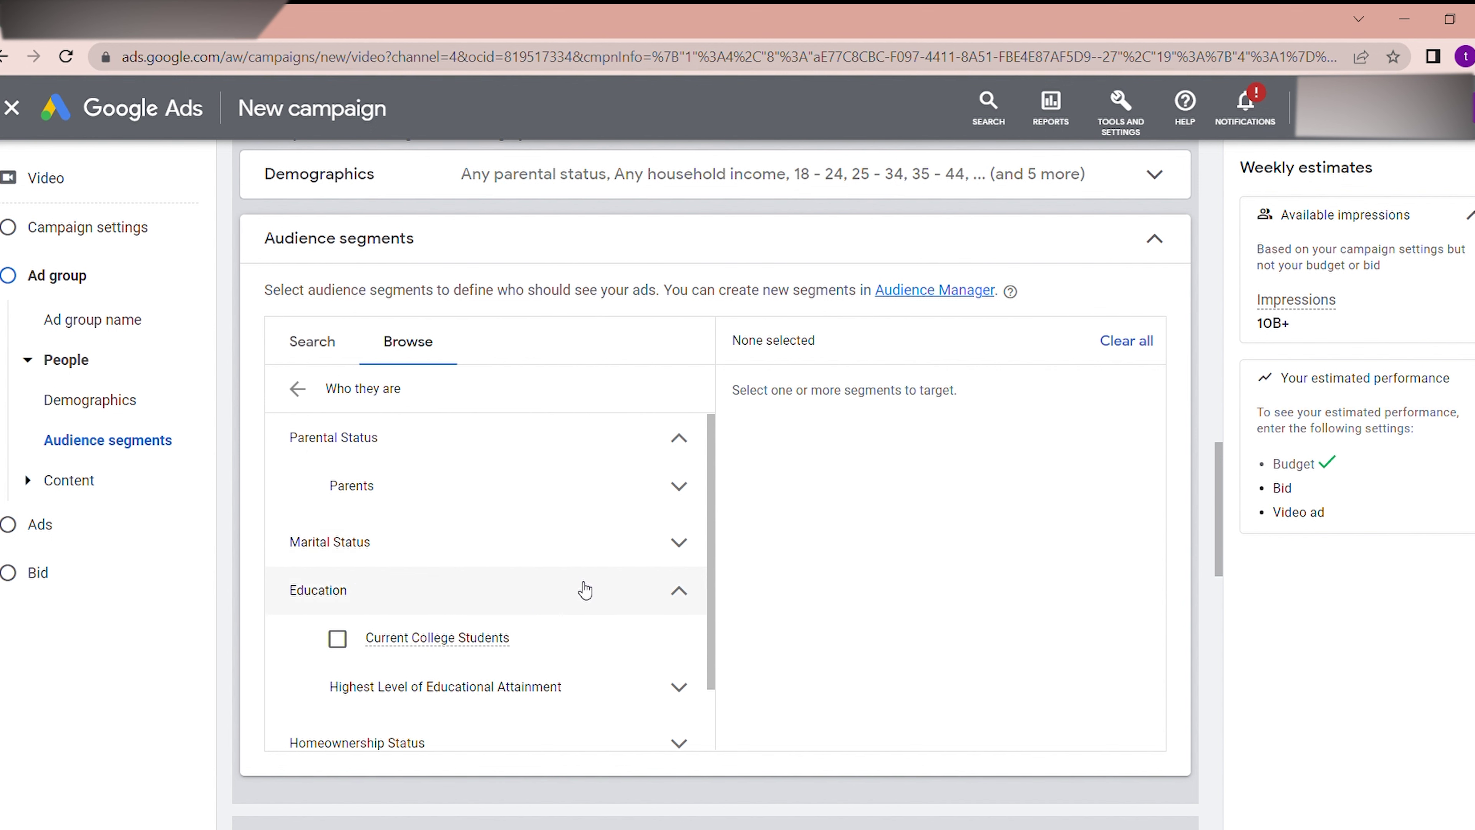
left_click(584, 590)
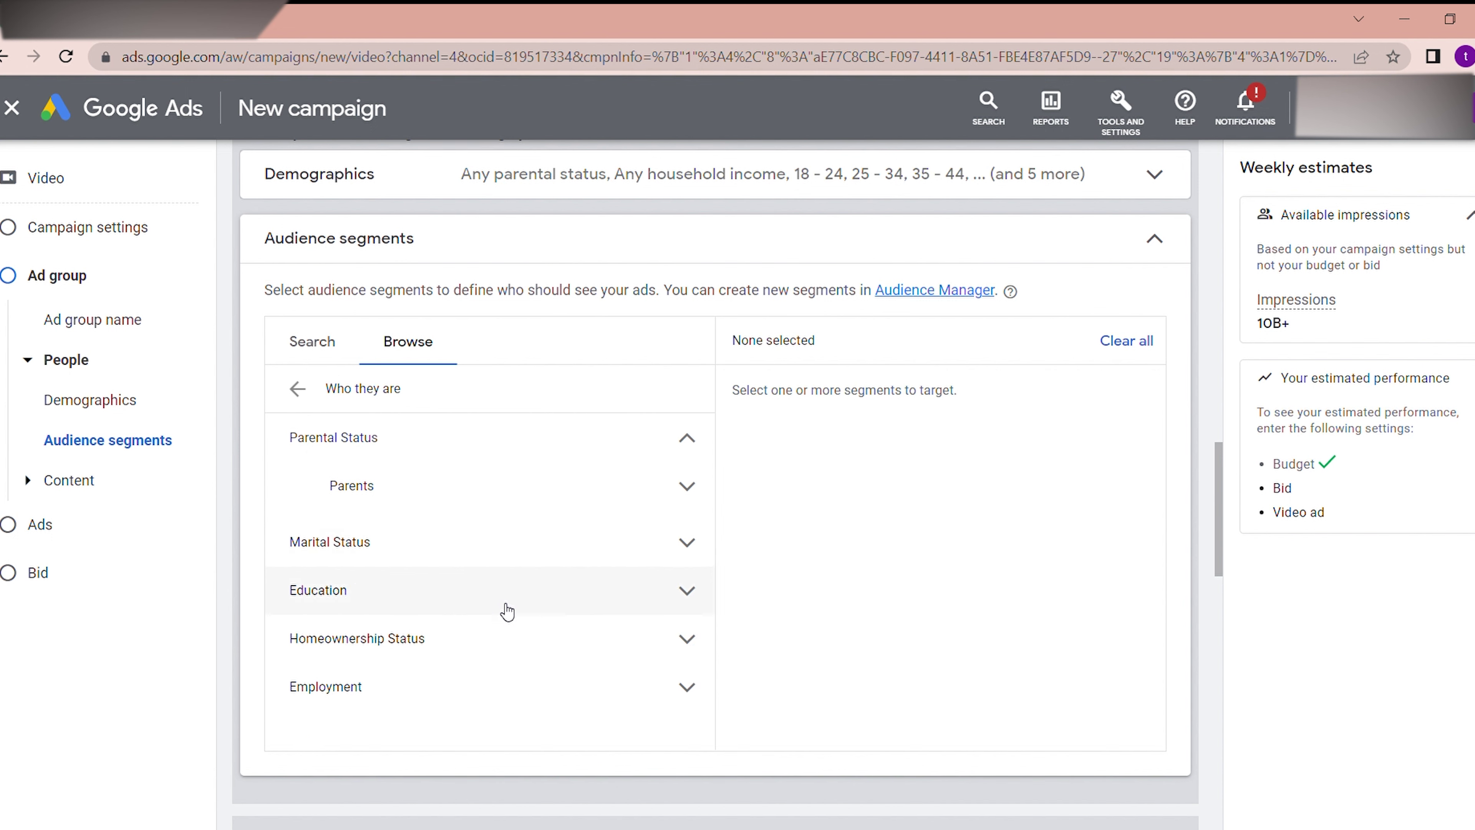
left_click(502, 657)
left_click(502, 656)
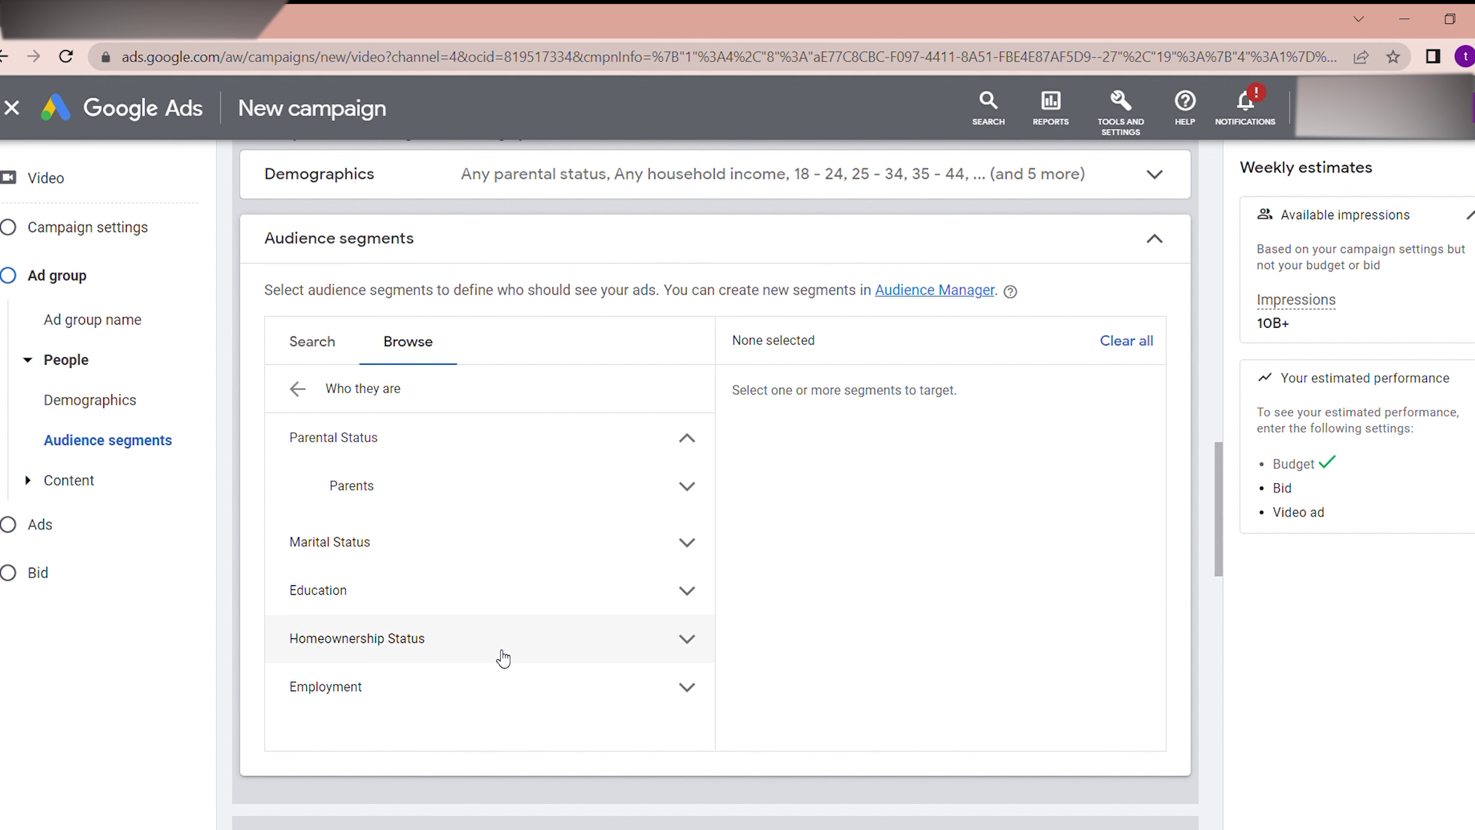
left_click(297, 389)
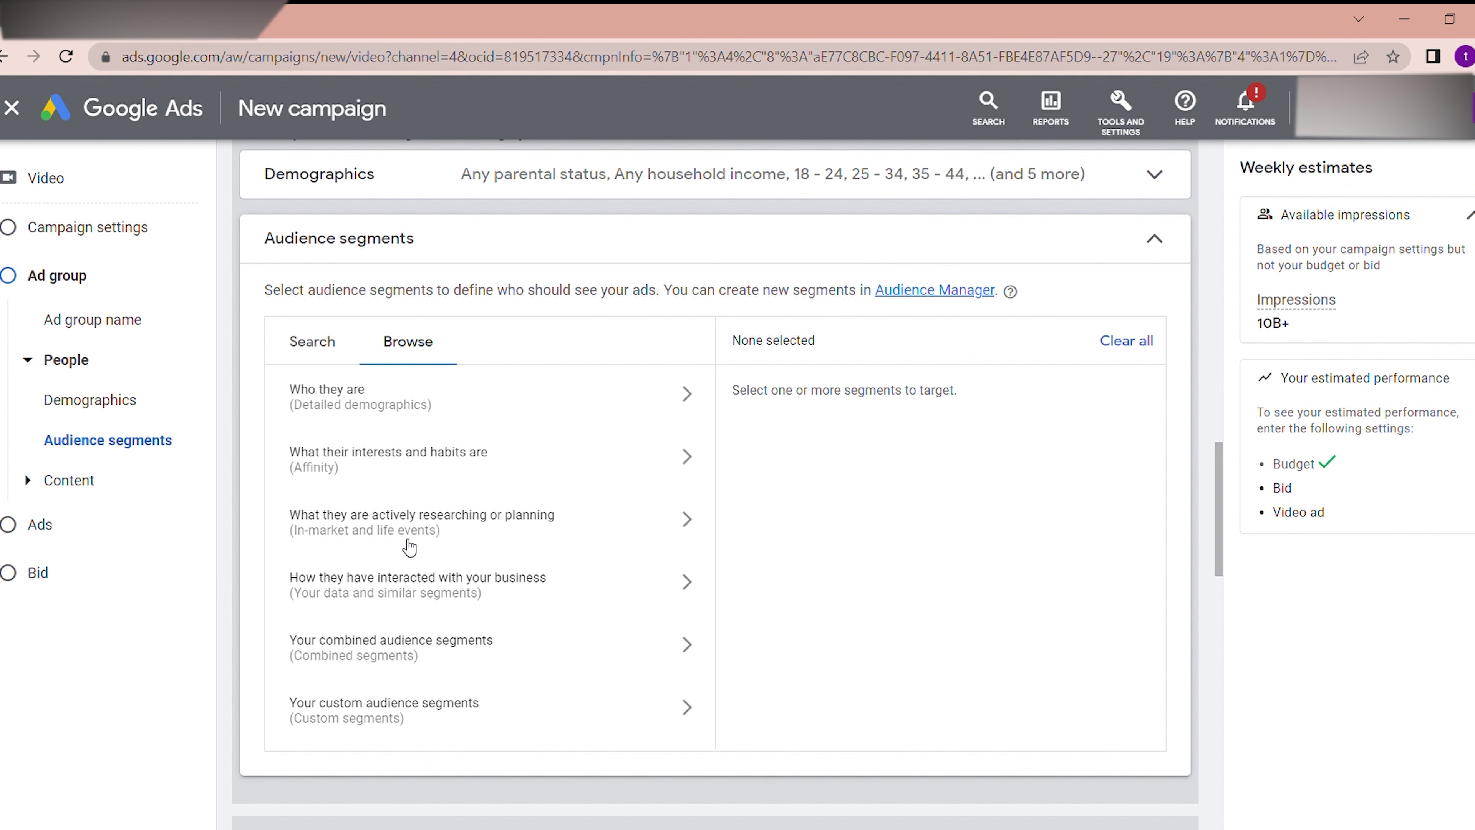
Look through the main affinity segment categories under What their interests and habits are.
left_click(540, 470)
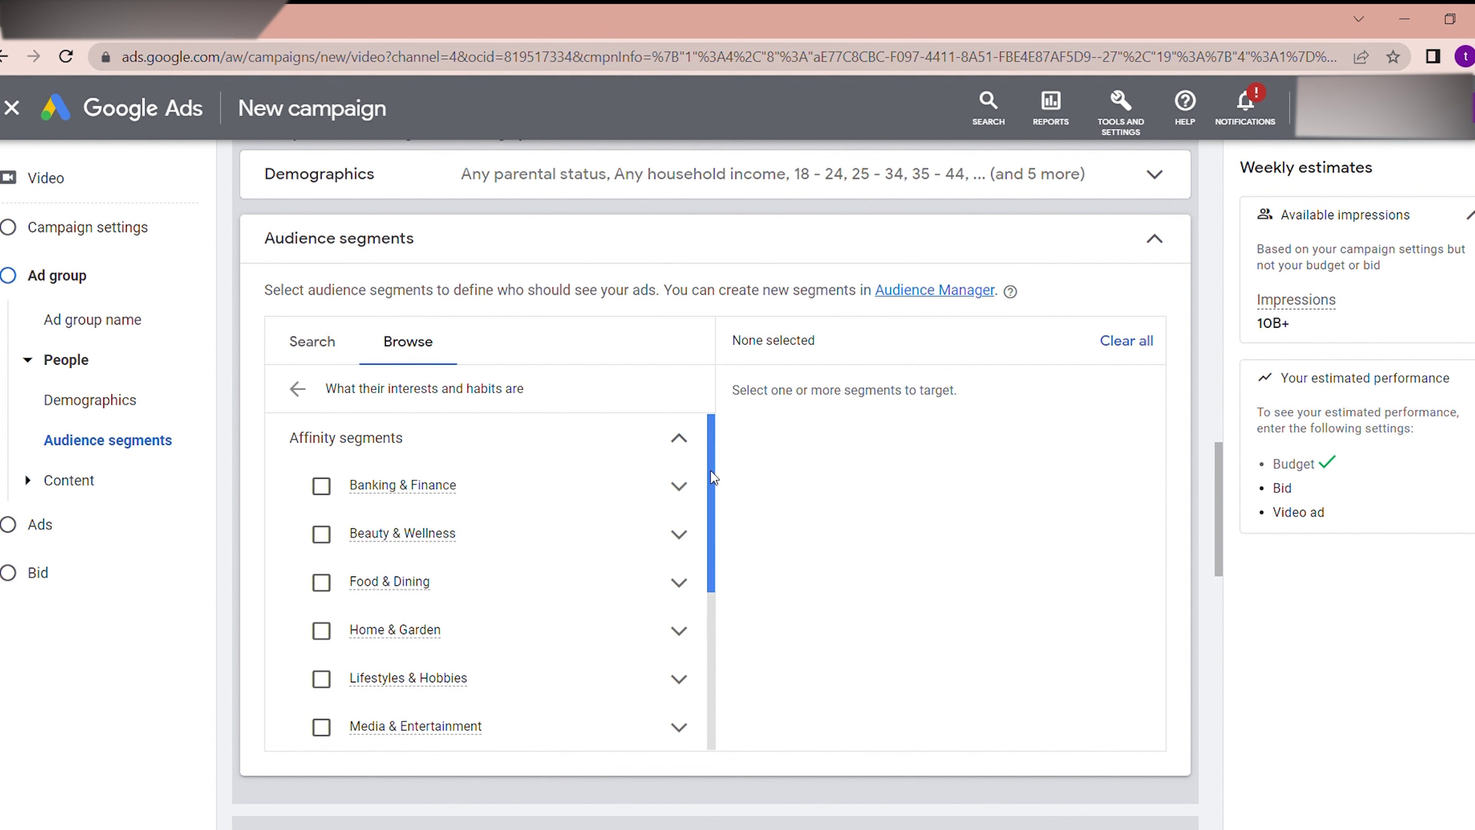
left_click_drag(713, 476, 714, 492)
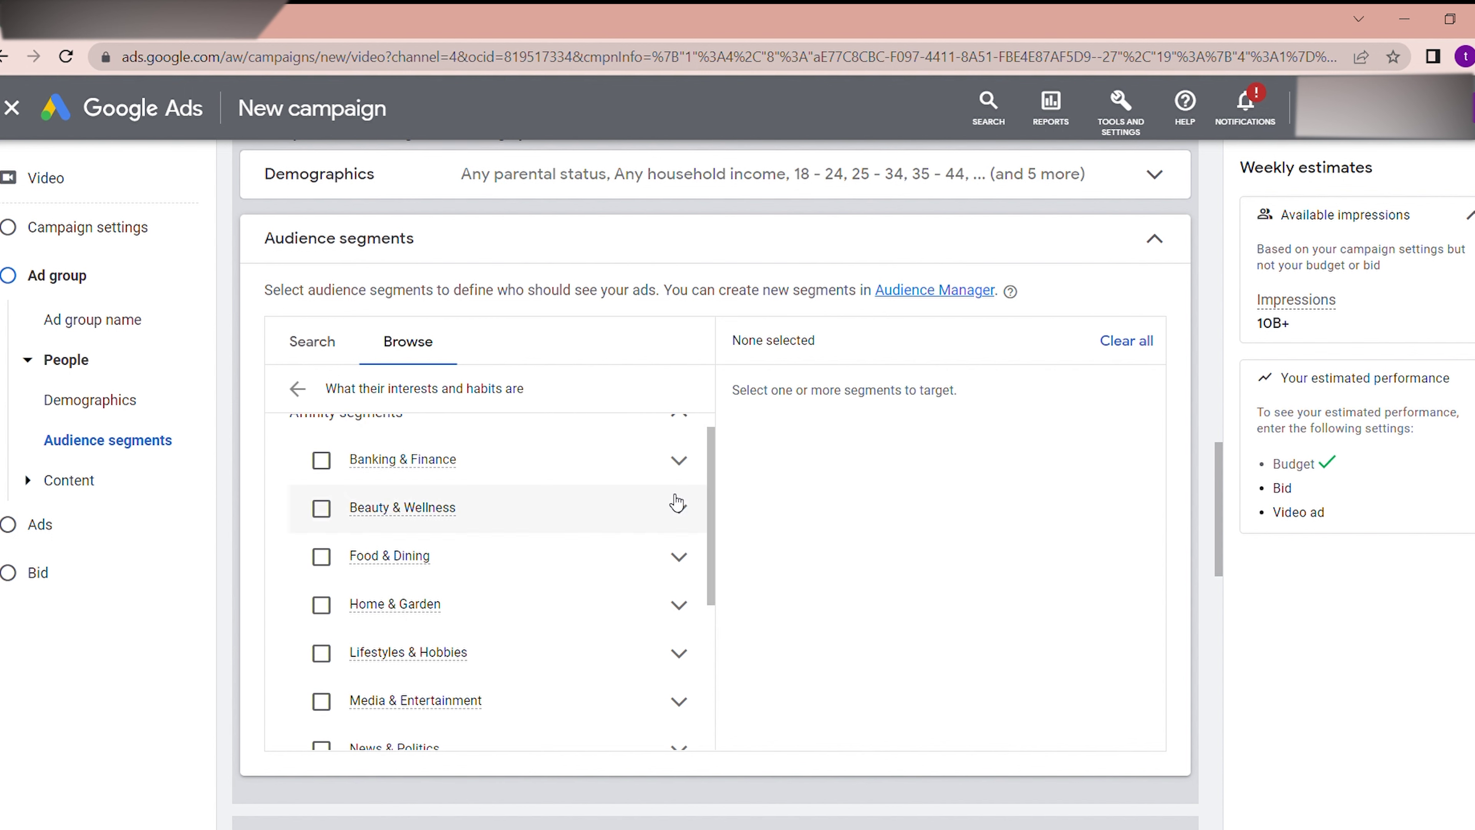
left_click_drag(713, 595, 714, 595)
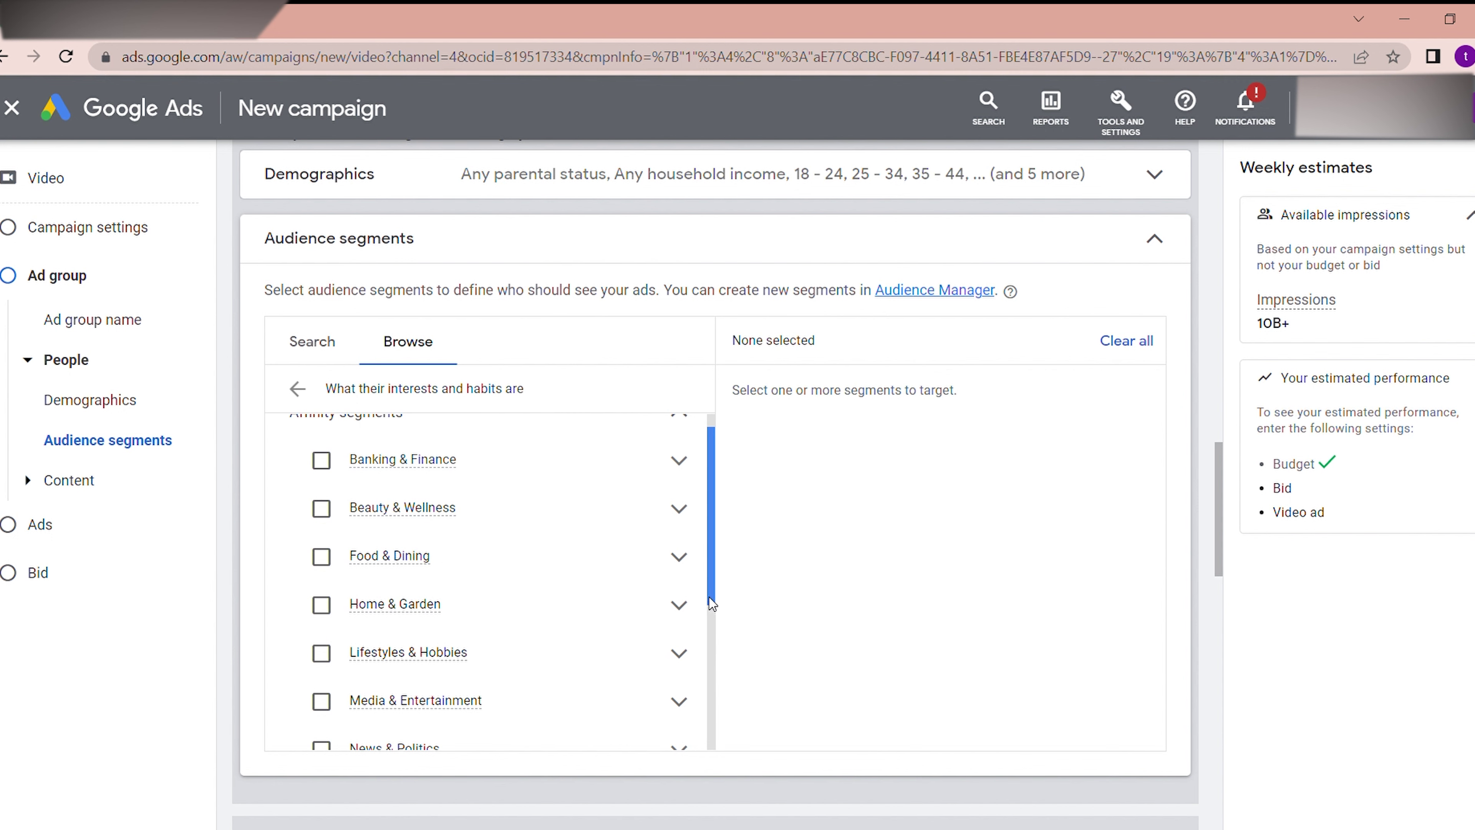
scroll(715, 642, "down", 4)
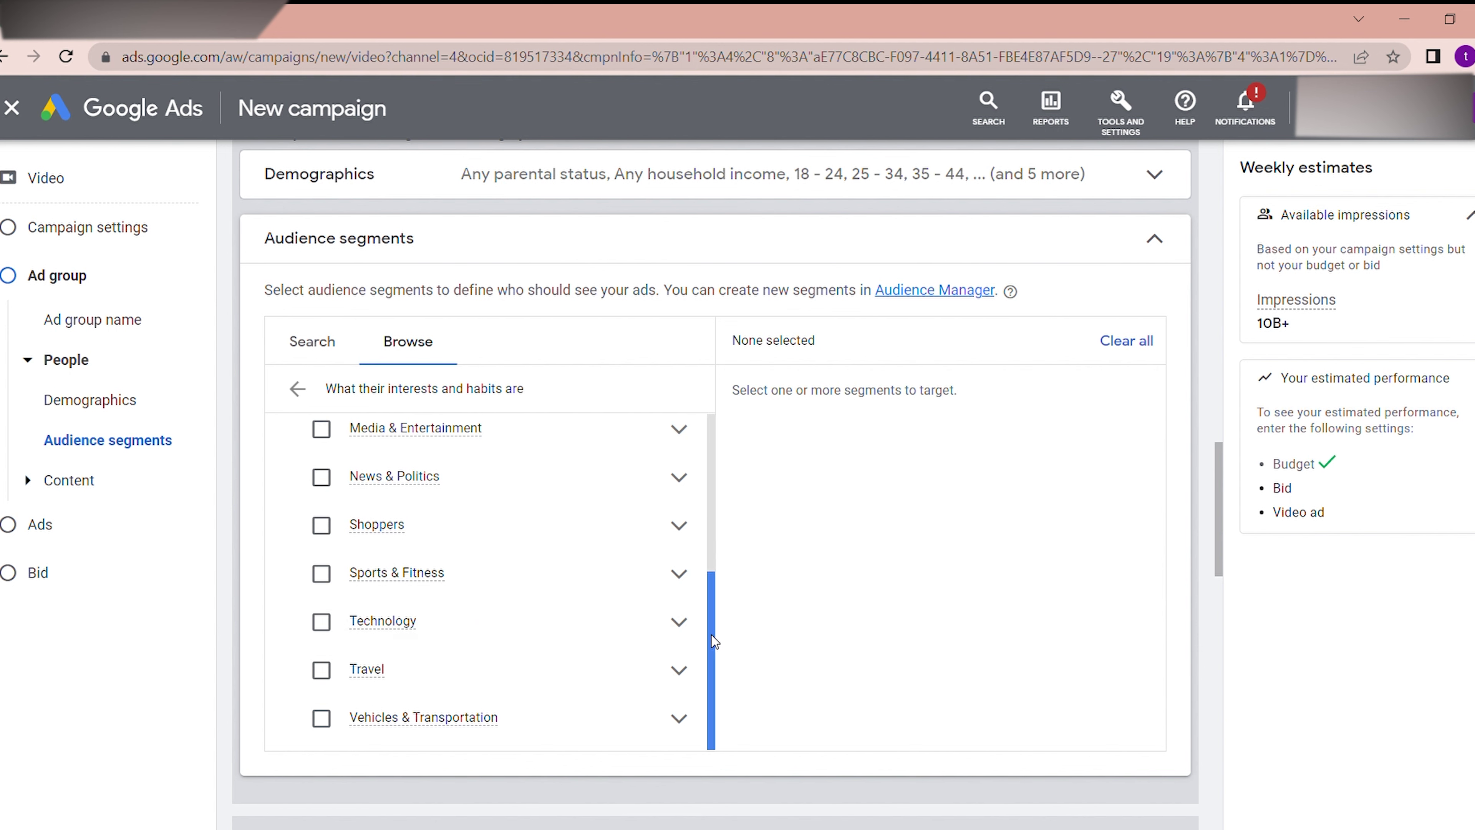
left_click_drag(708, 623, 690, 412)
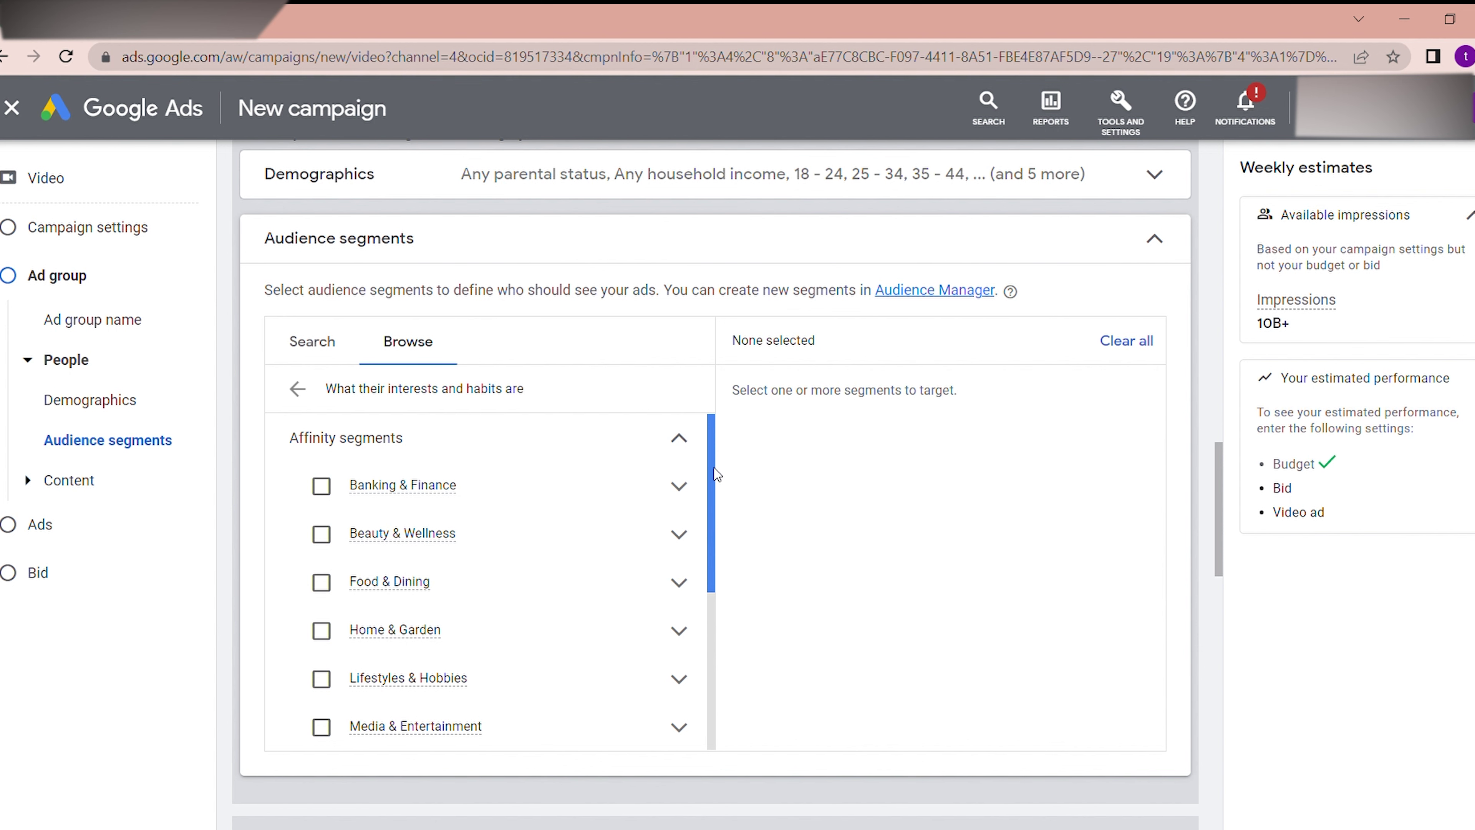
left_click_drag(717, 474, 714, 489)
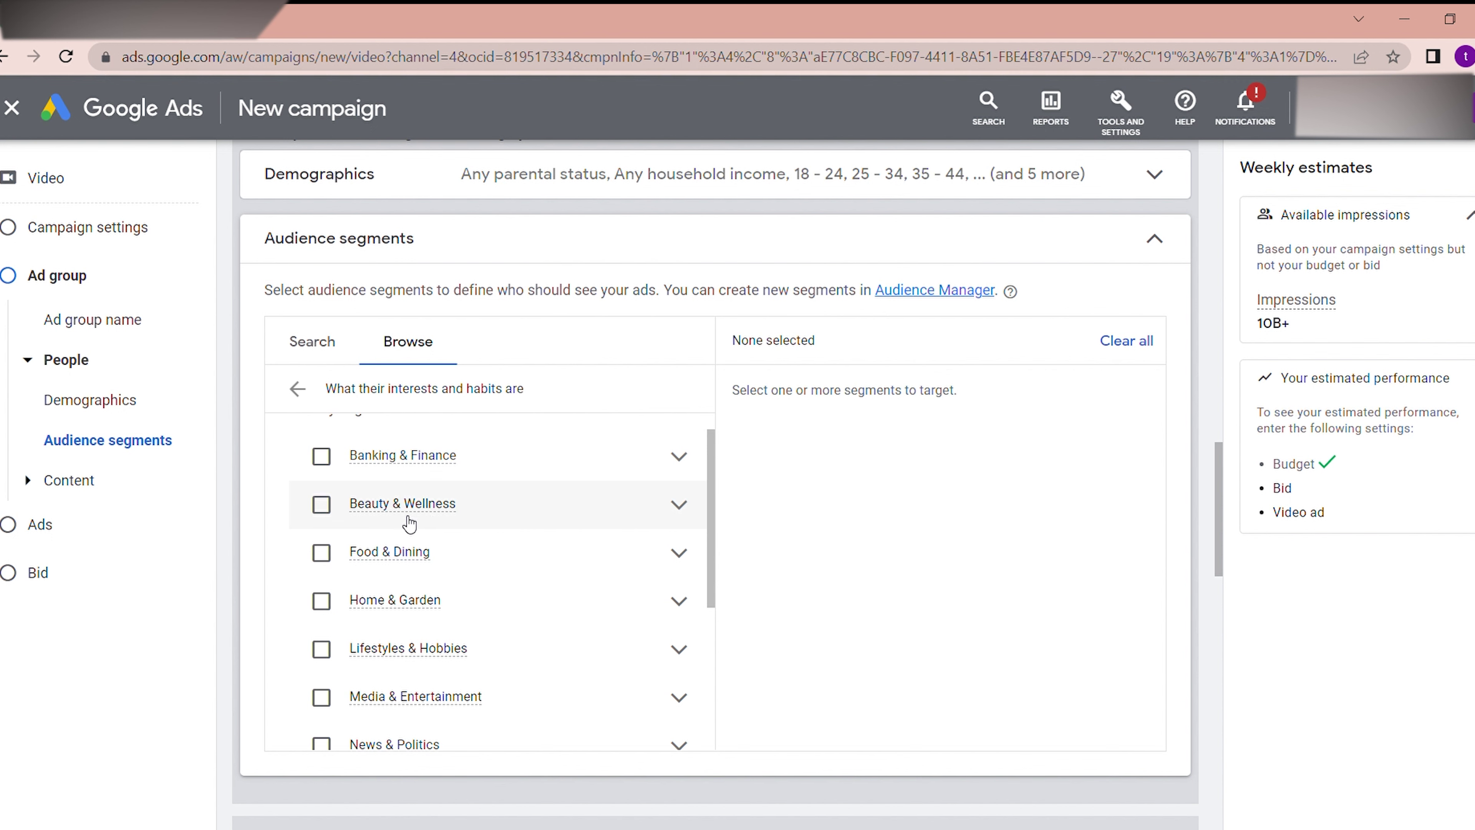
Examine the Food & Dining affinity segments, including the subsegments of Cooking Enthusiasts.
left_click(679, 554)
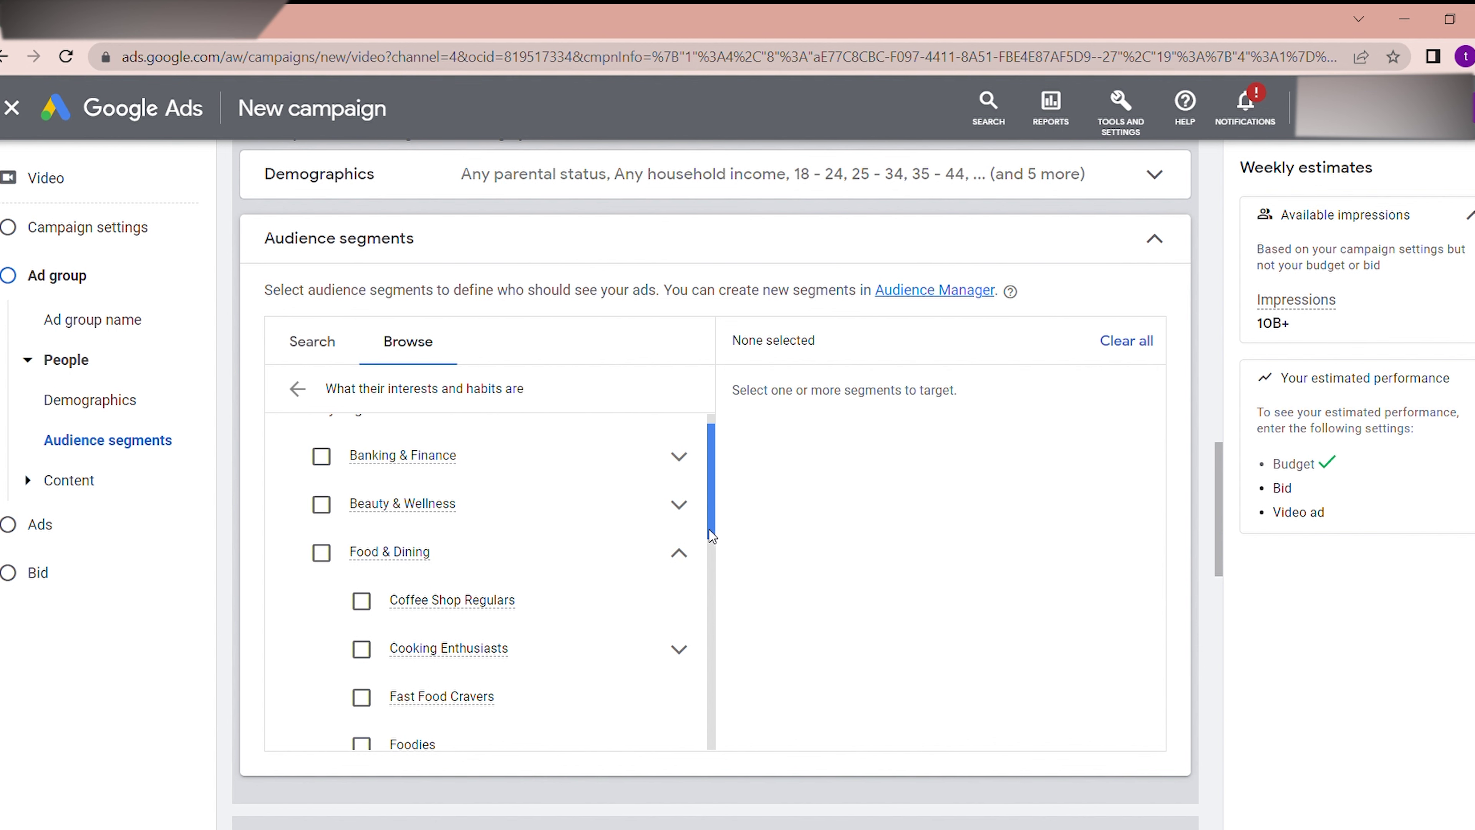
left_click_drag(712, 532, 711, 551)
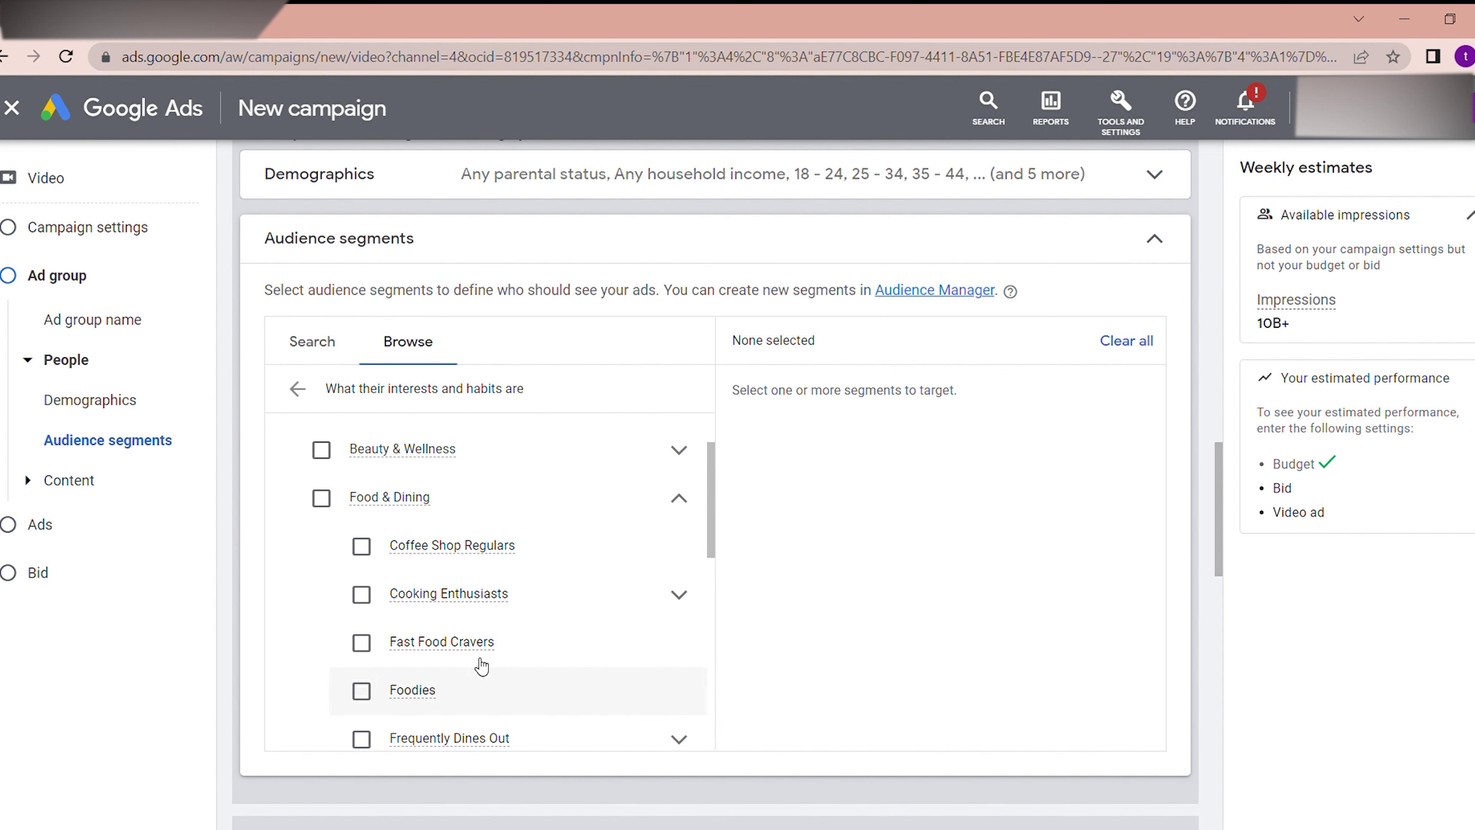
mouse_move(479, 605)
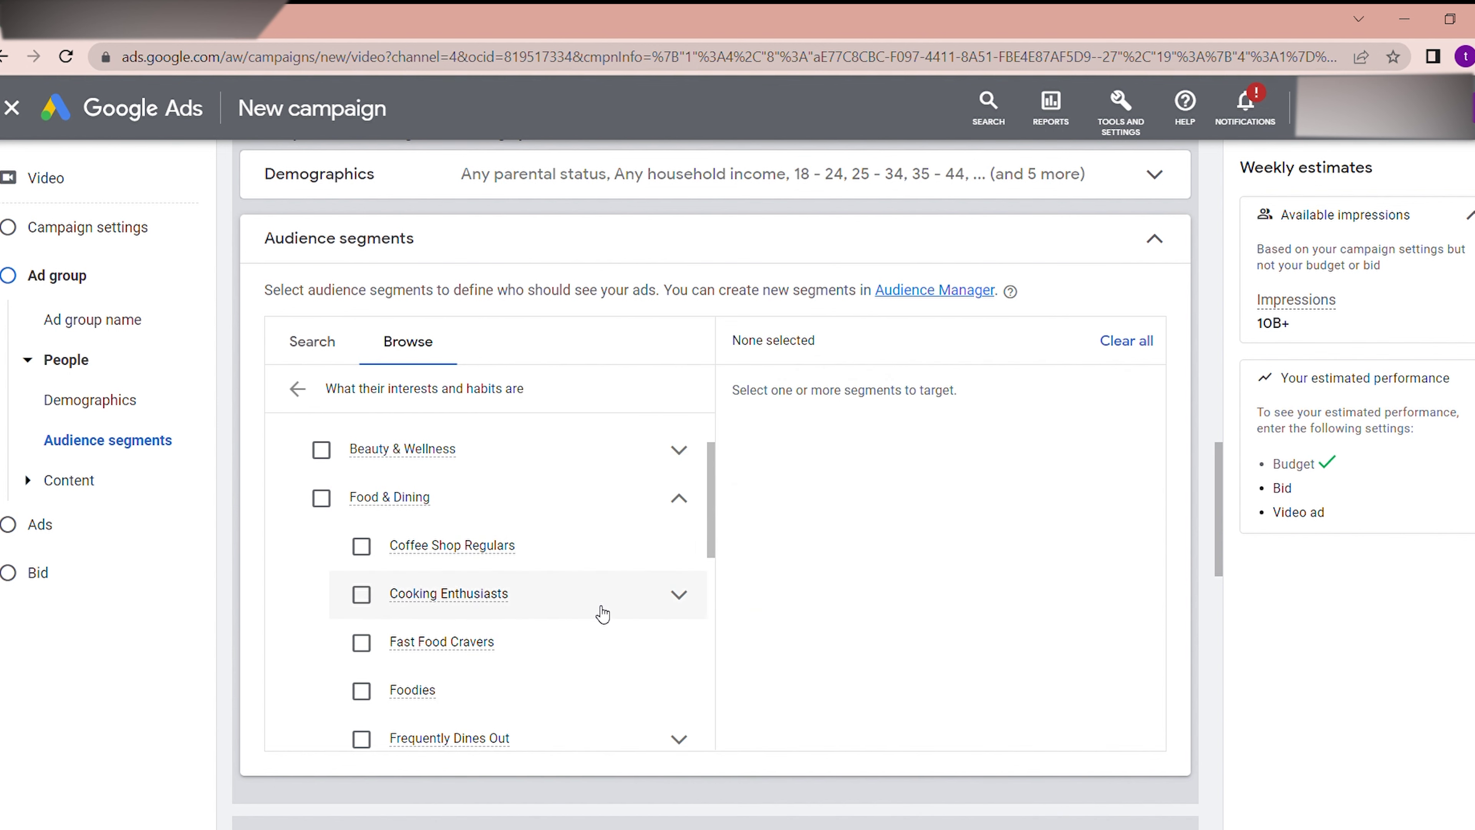
left_click(678, 599)
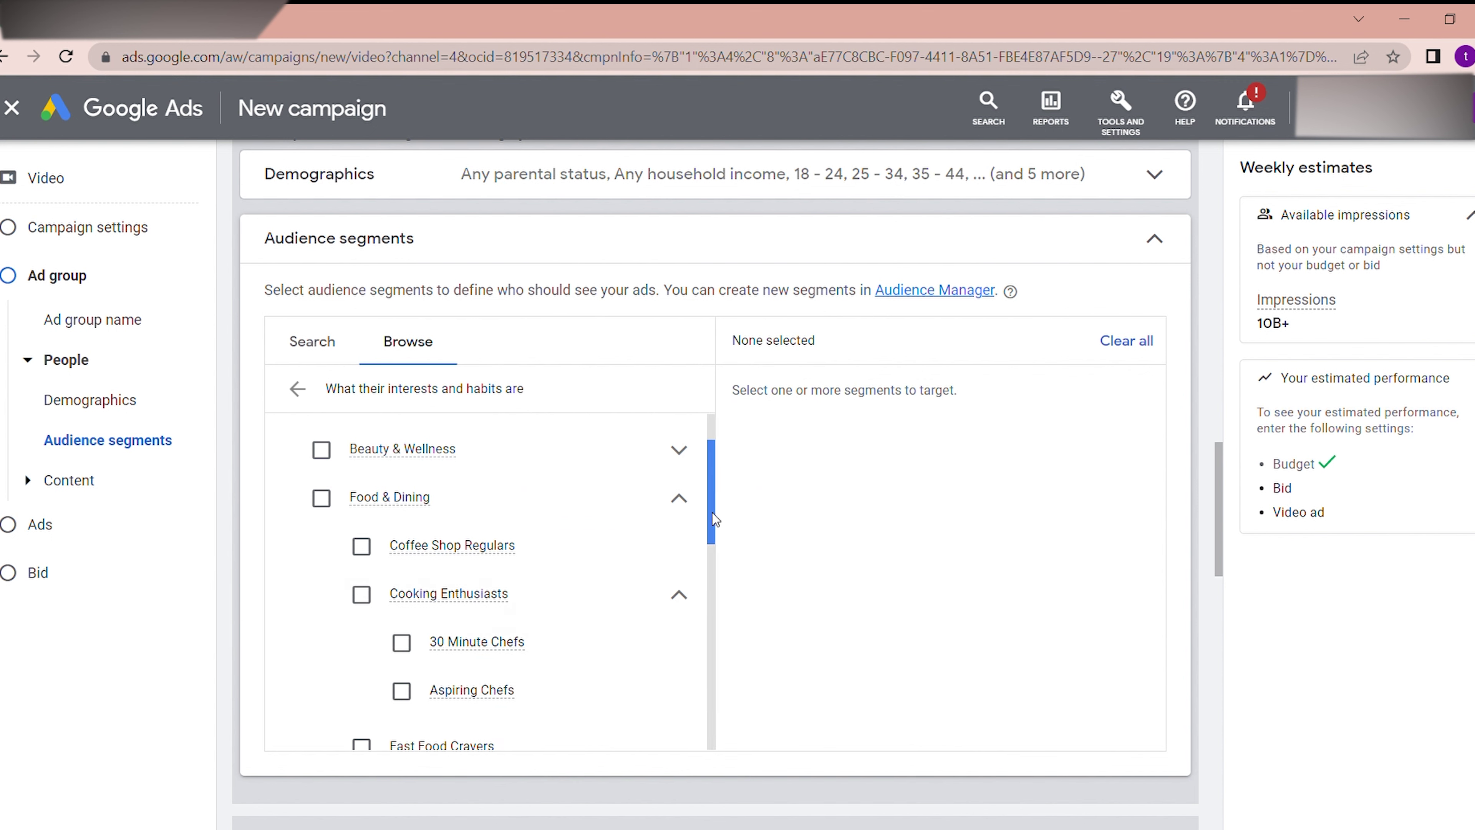
left_click(693, 604)
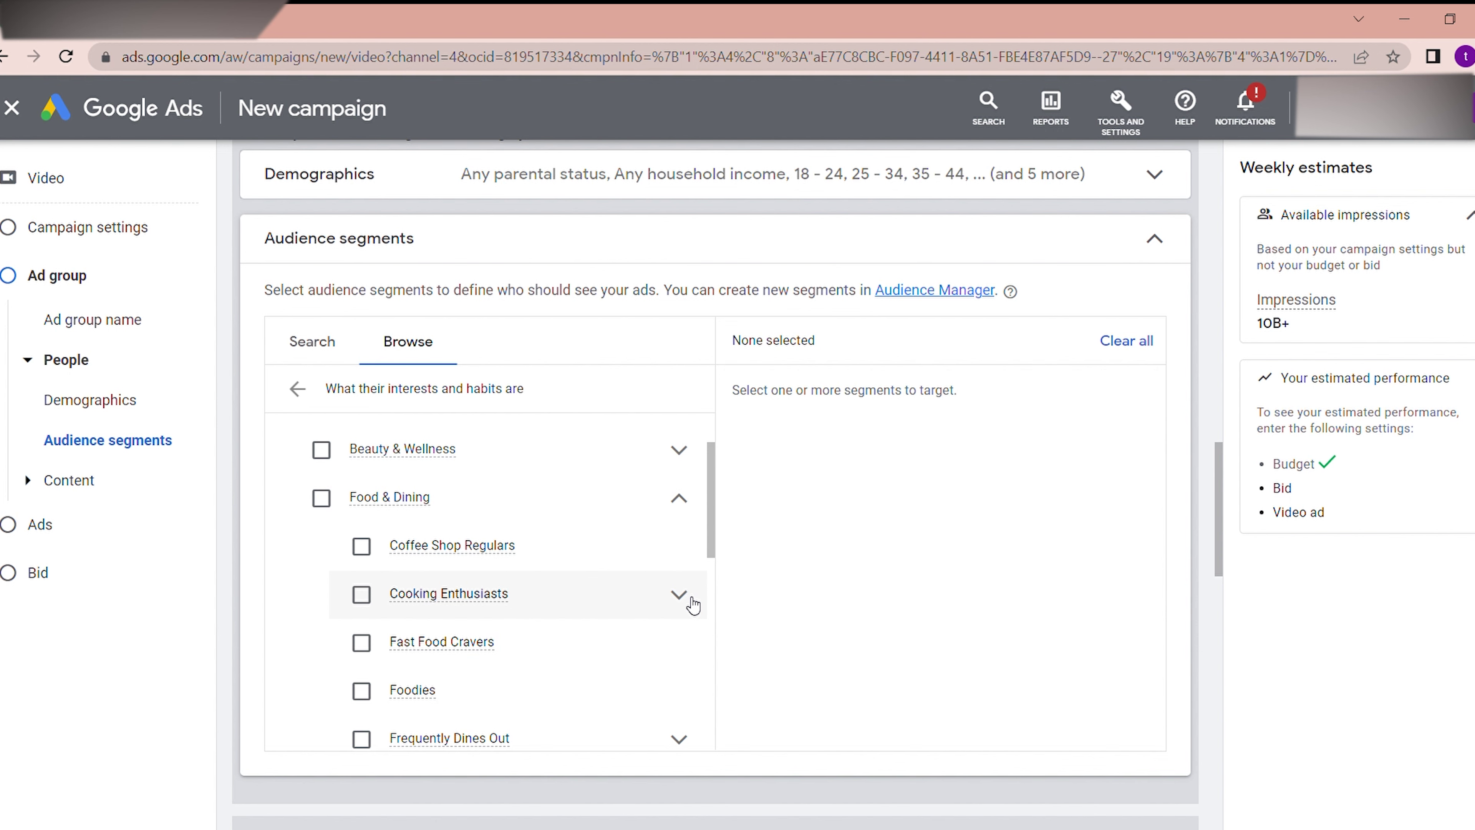
left_click_drag(713, 551, 704, 686)
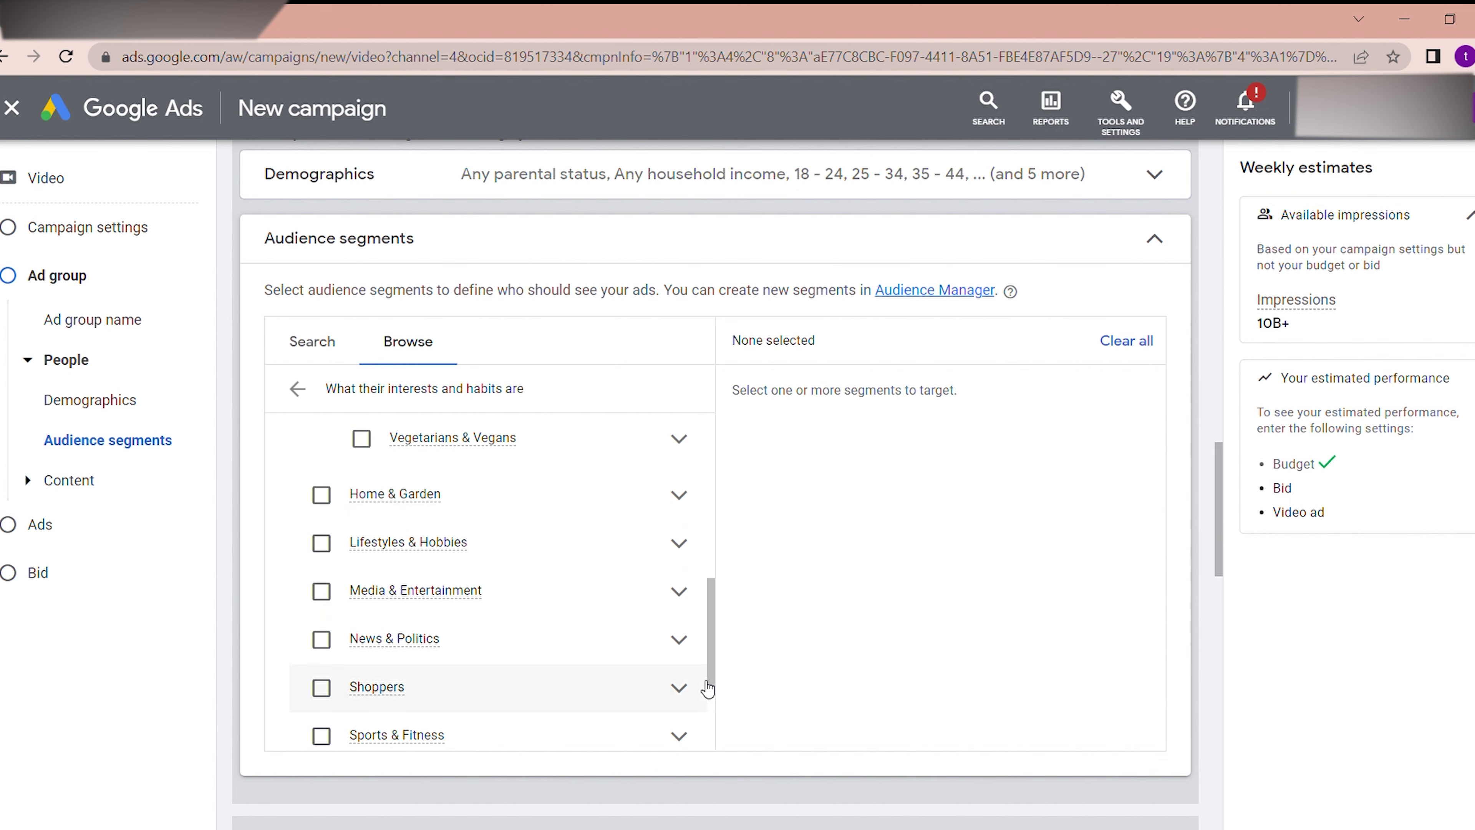
Examine the affinity segments within Home & Garden and Lifestyles & Hobbies.
left_click(684, 495)
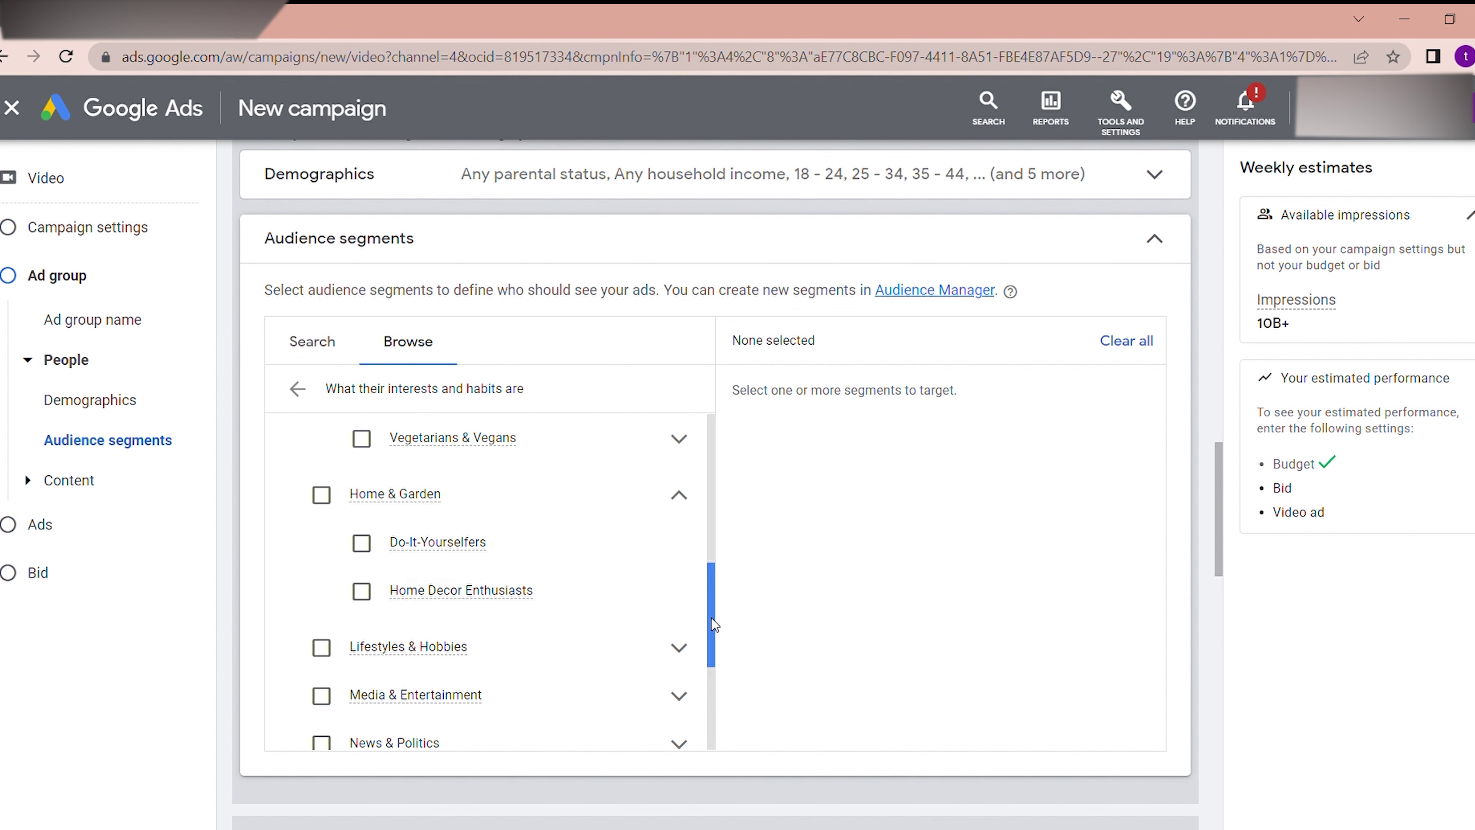
left_click_drag(713, 624, 707, 705)
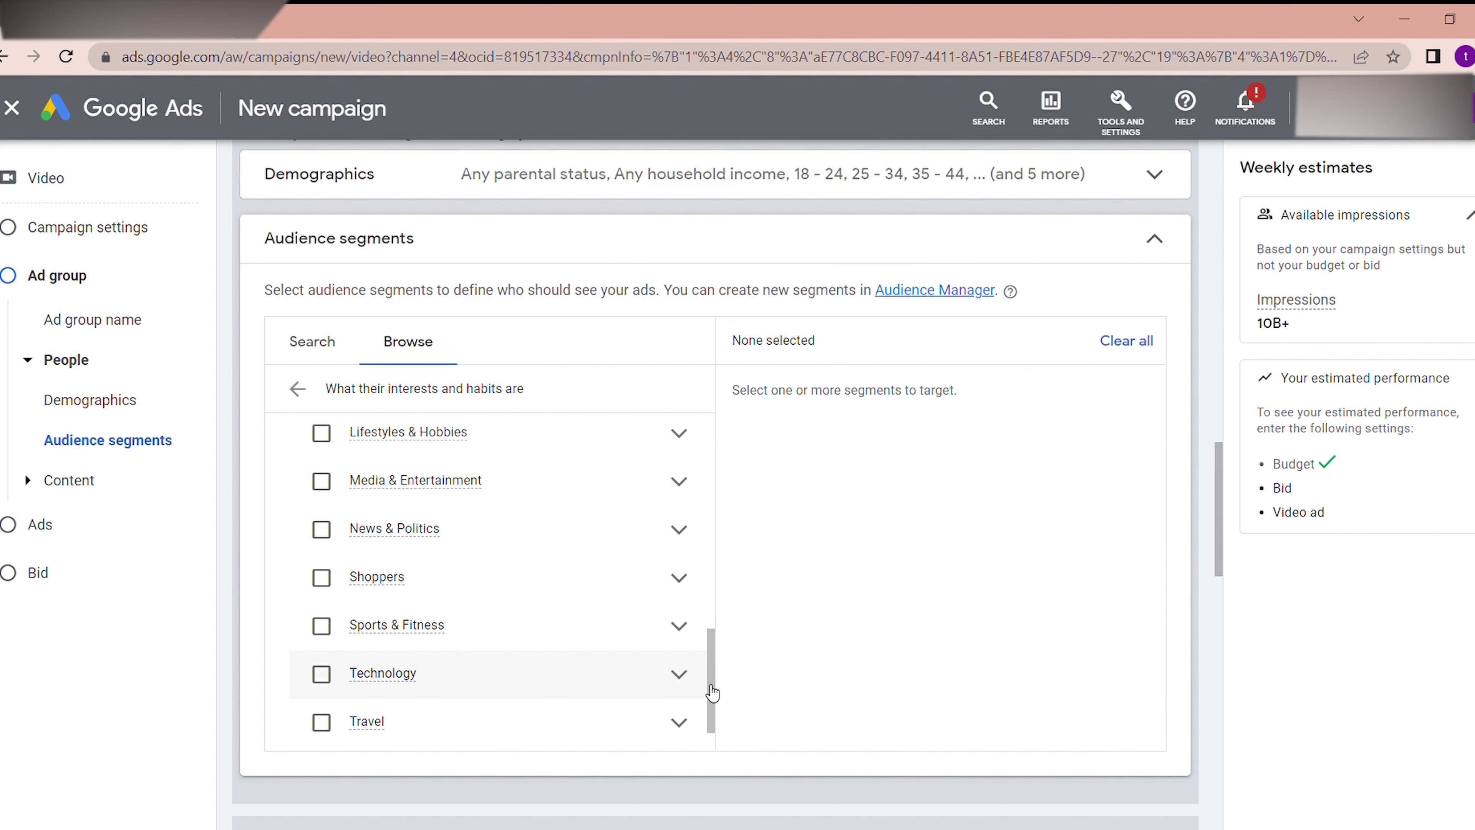
left_click(677, 435)
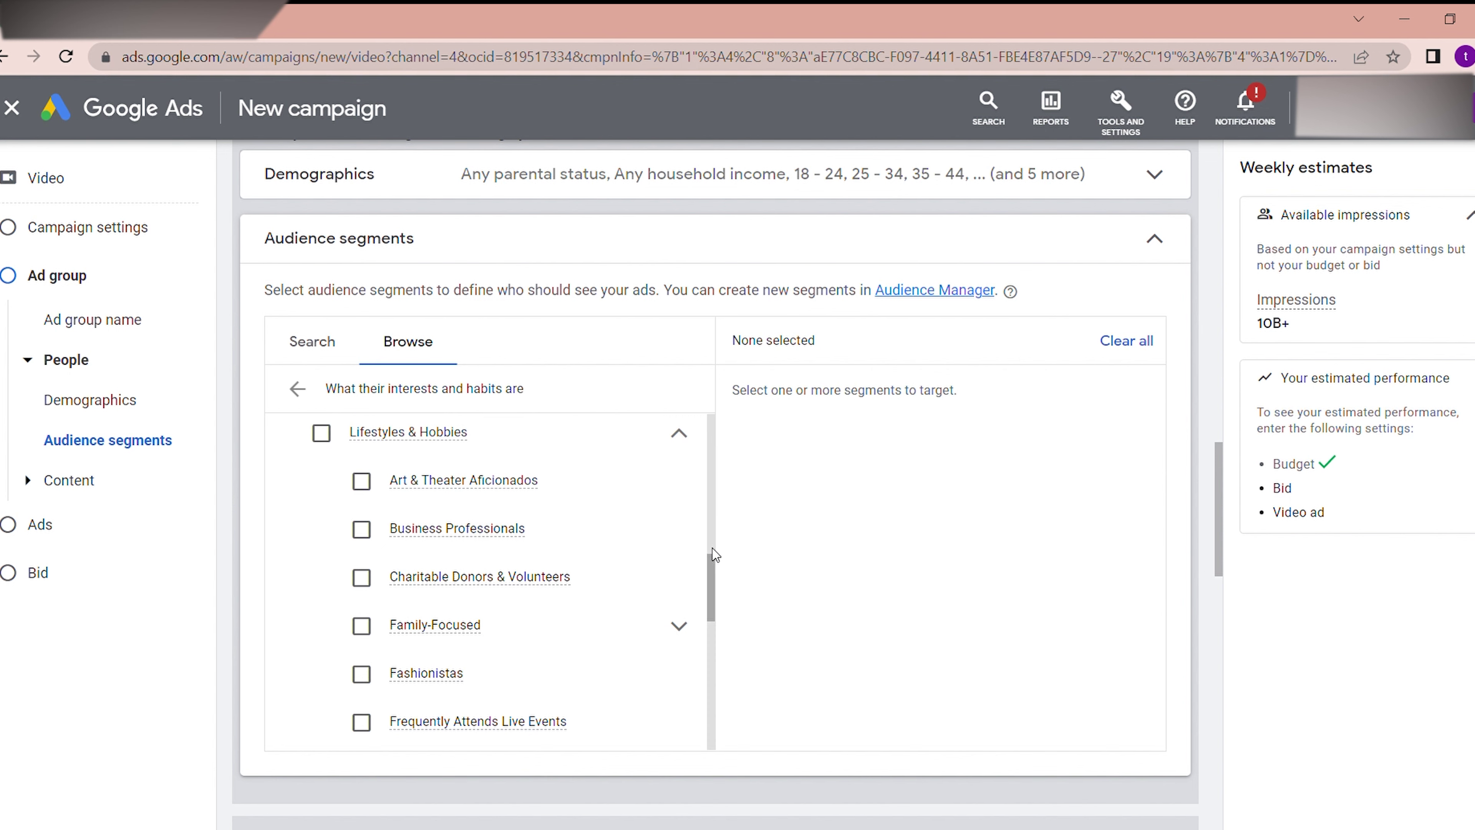
left_click_drag(710, 583, 711, 663)
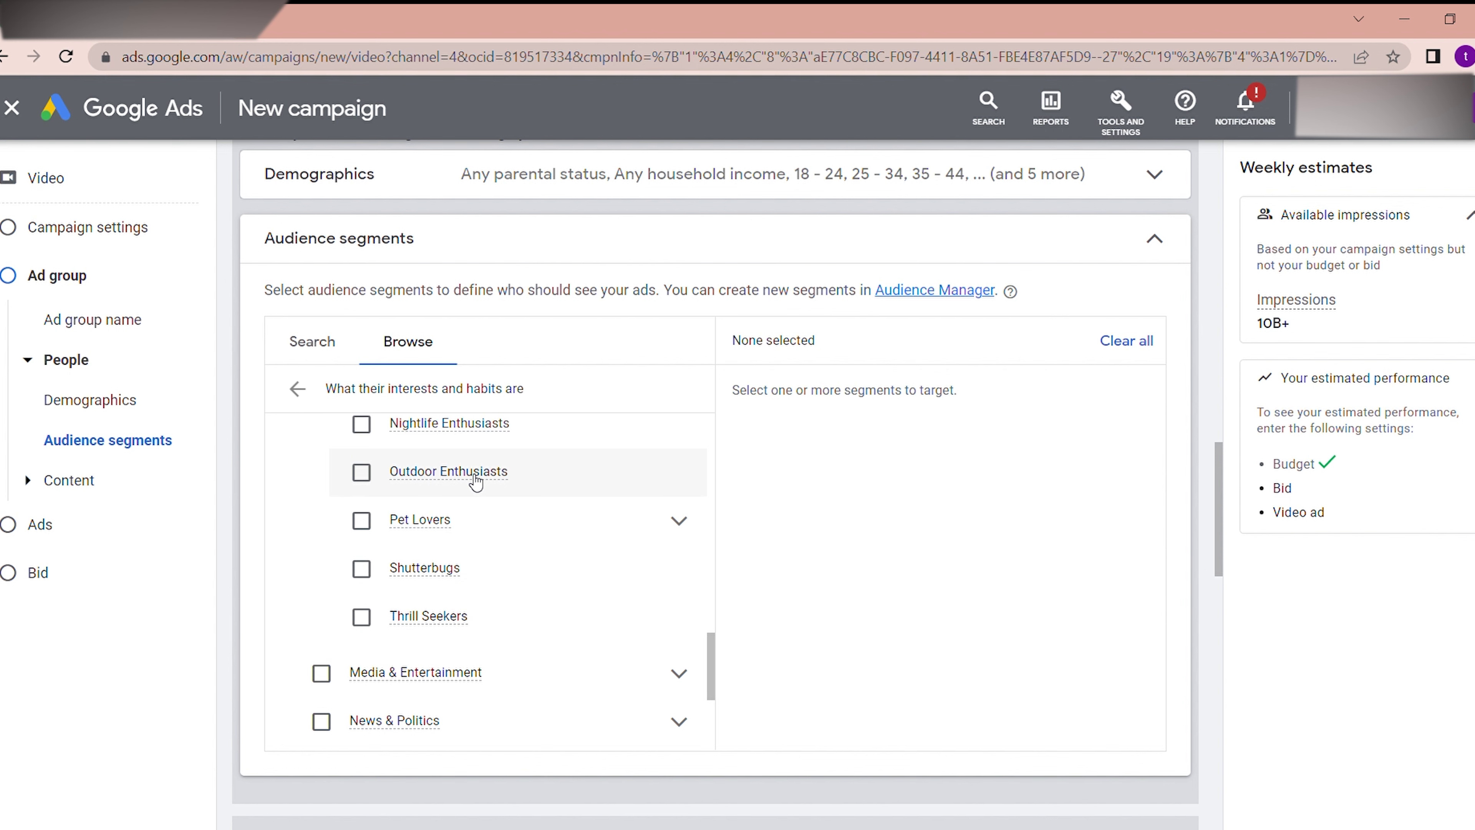
left_click_drag(712, 673, 708, 702)
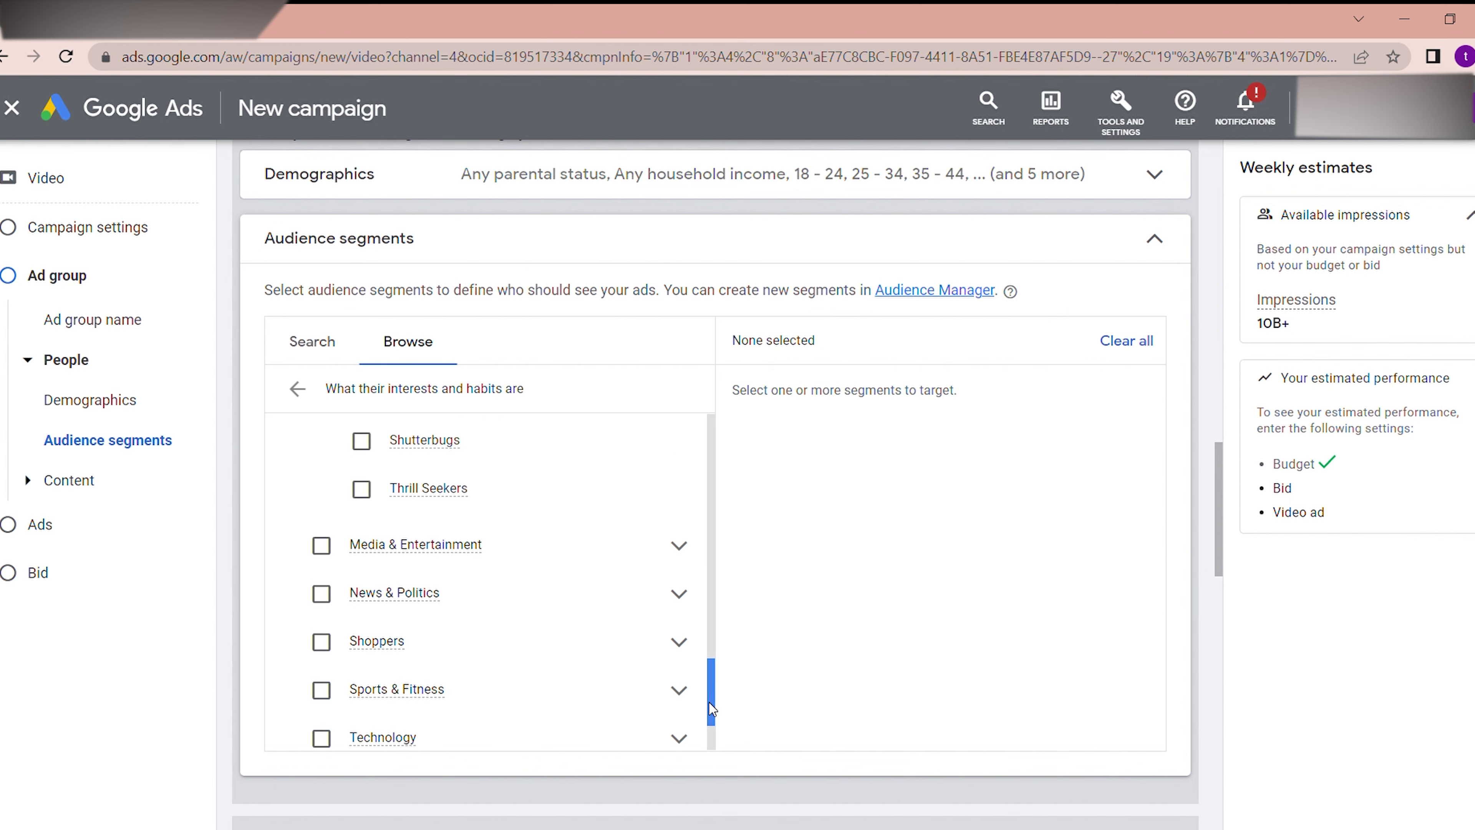
scroll(560, 465, "down", 1)
Examine the Media & Entertainment affinity segments, including Gamers, Movie Lovers, Music Lovers and TV Lovers.
left_click(641, 499)
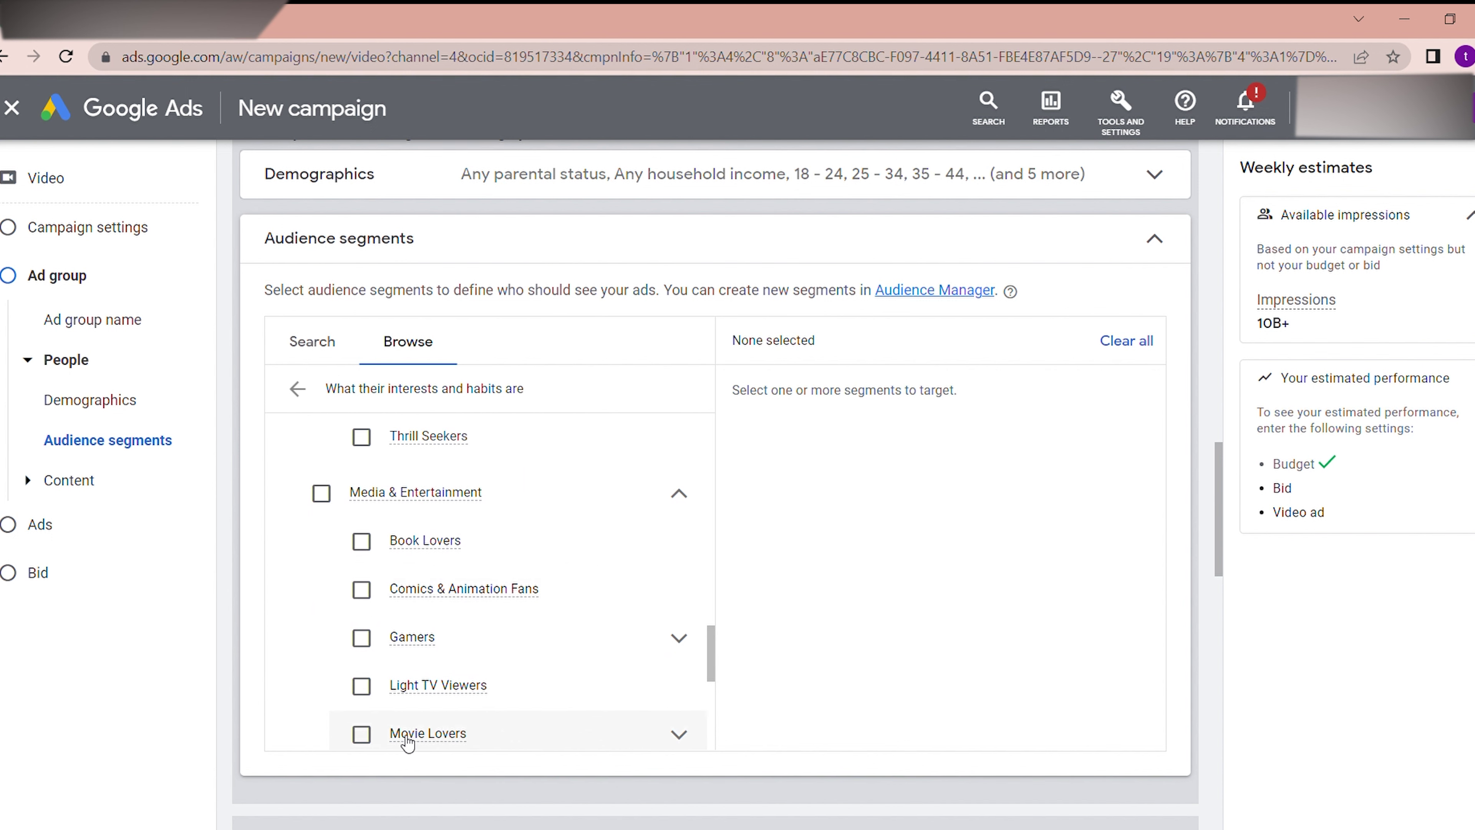
mouse_move(442, 748)
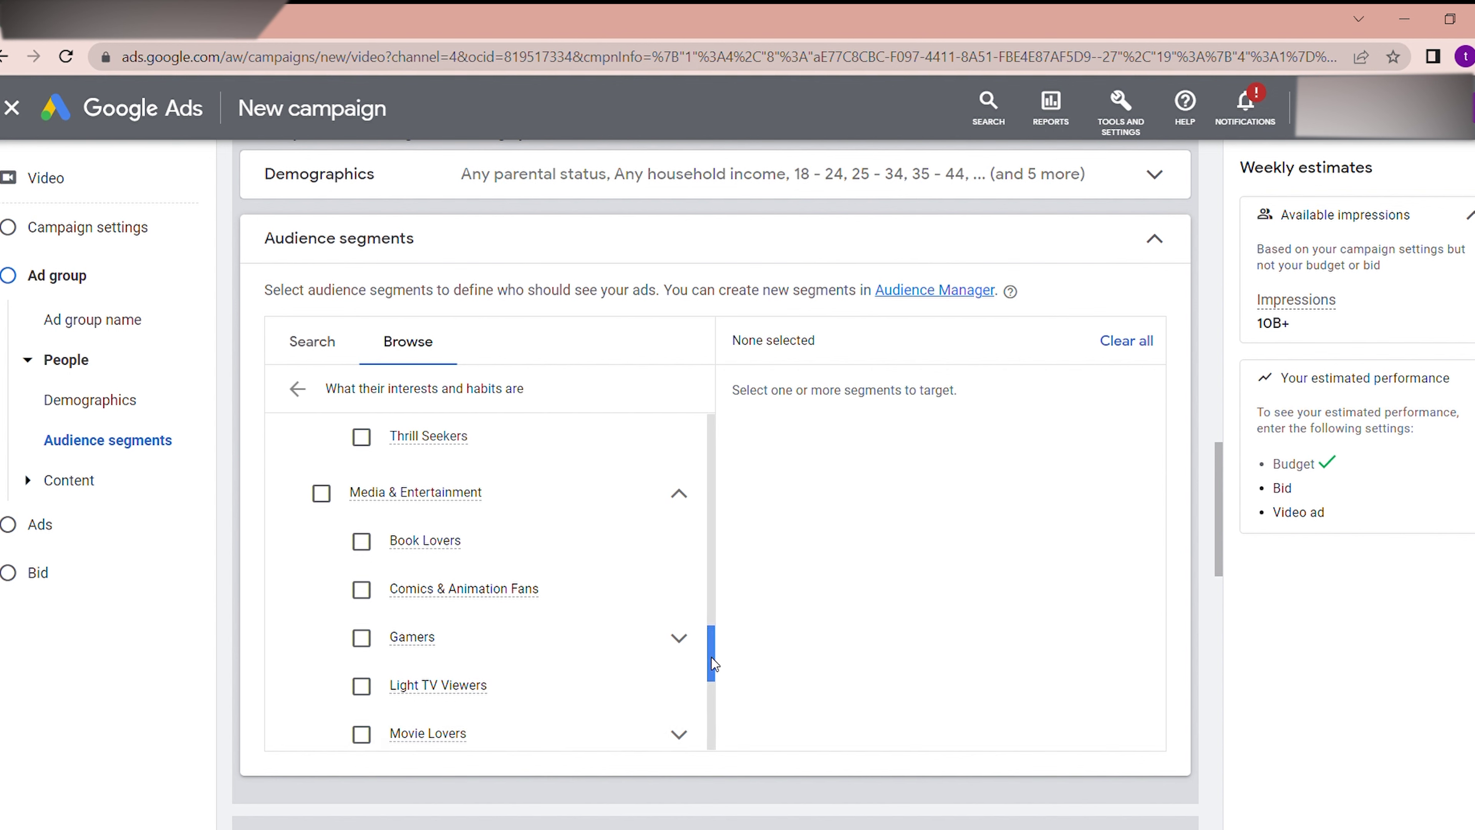
left_click_drag(712, 658, 708, 707)
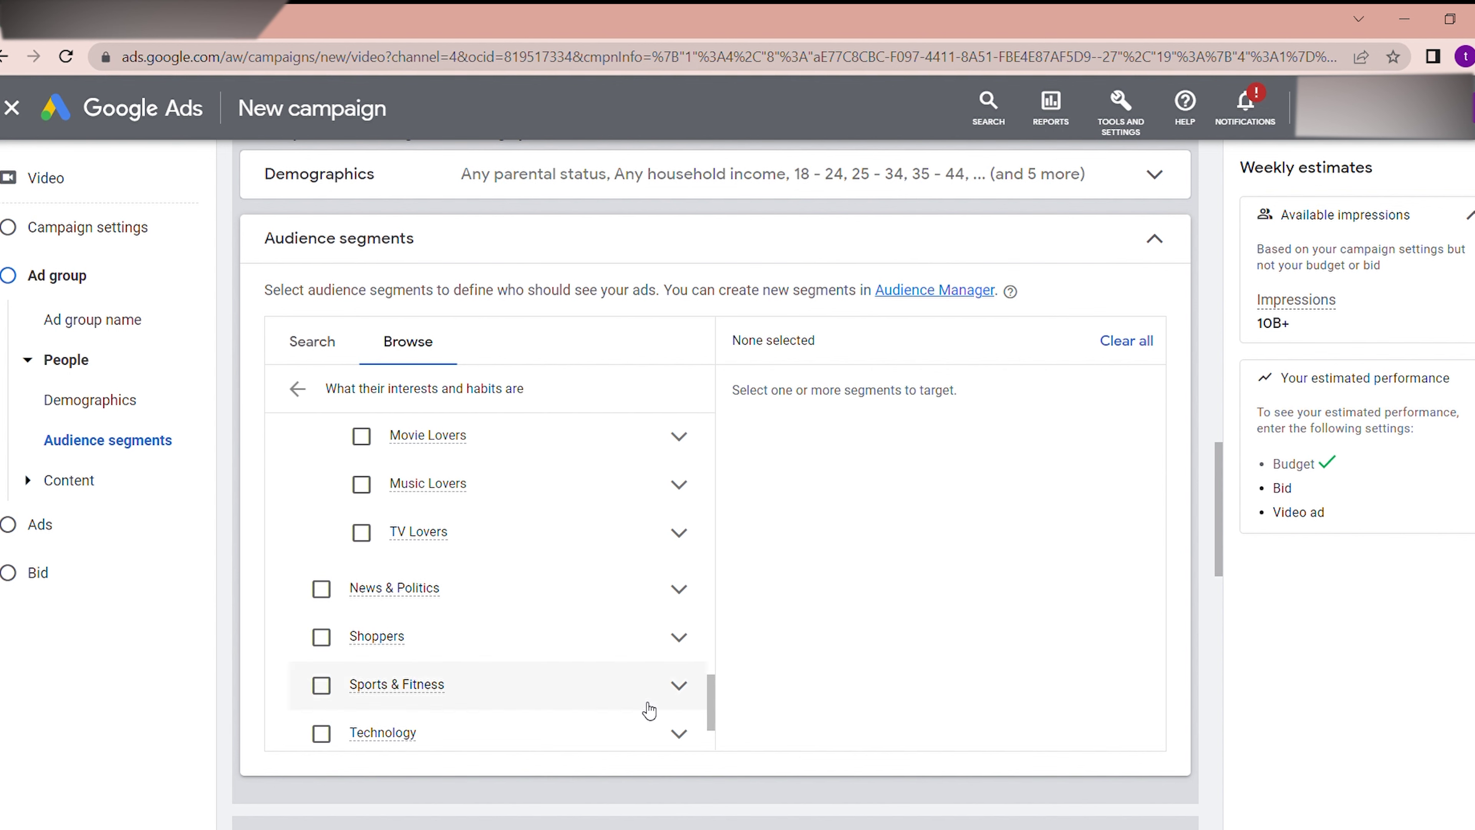
mouse_move(427, 446)
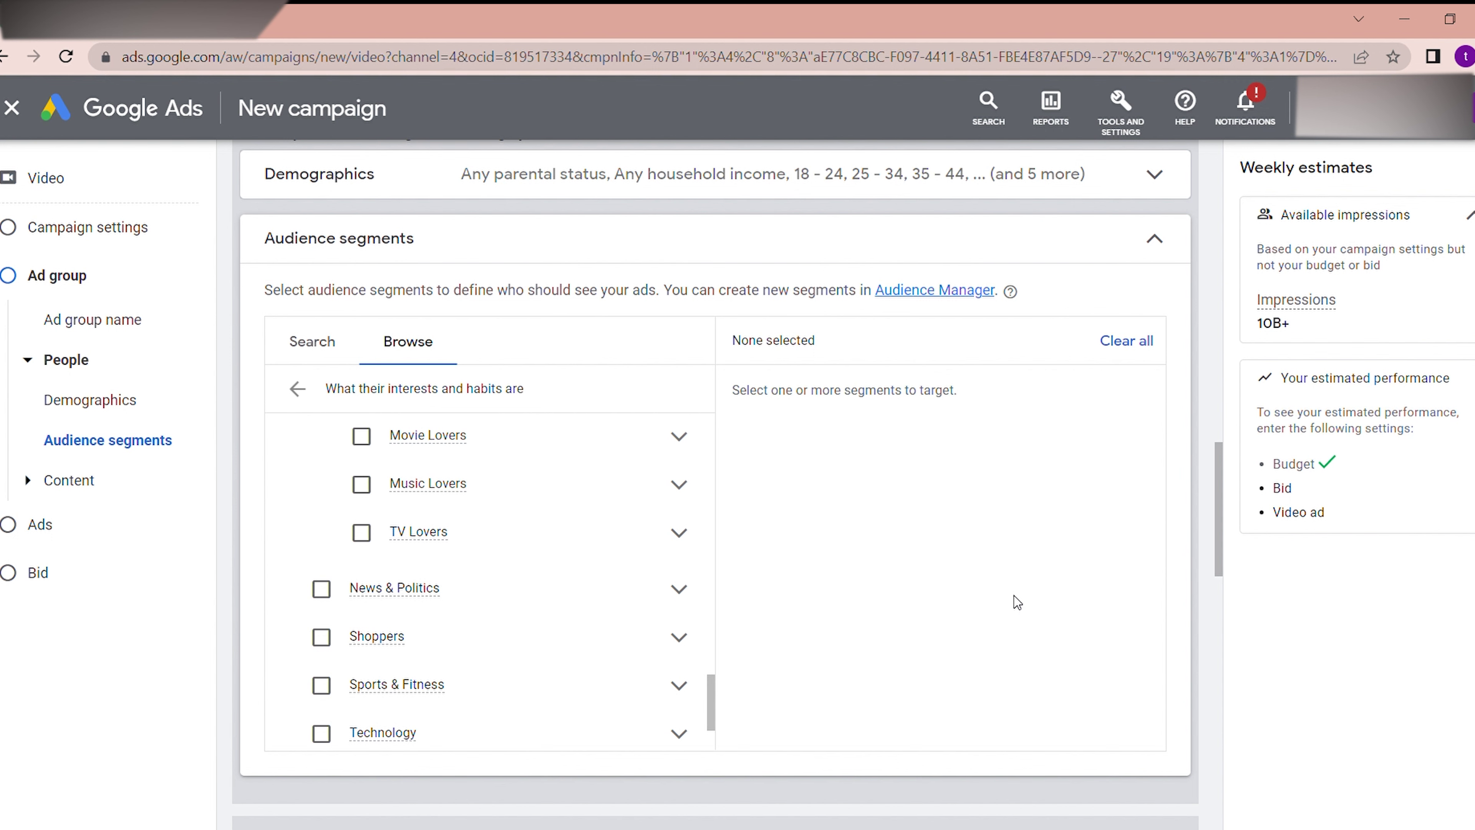
left_click_drag(712, 697, 714, 723)
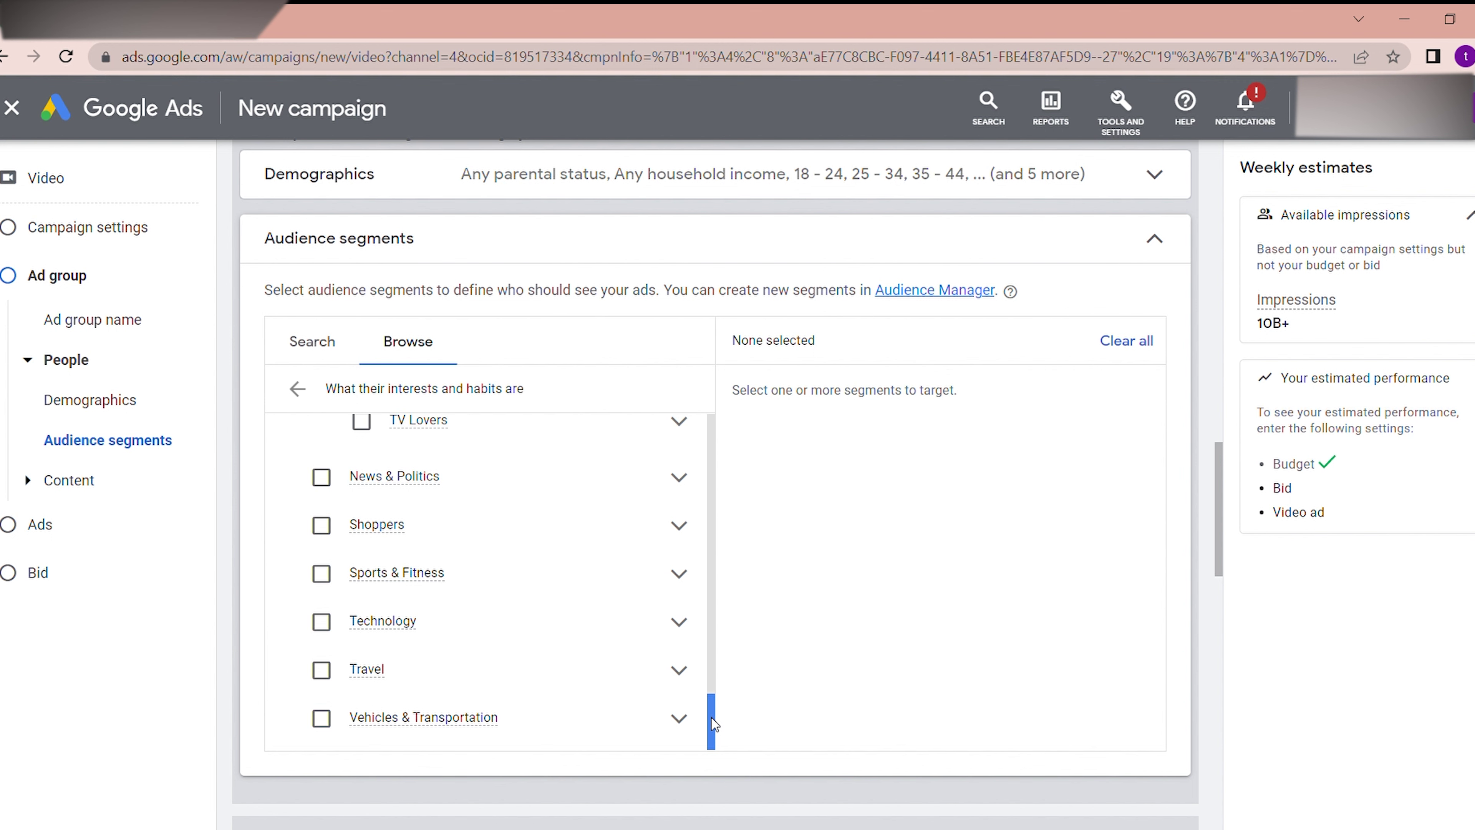
Examine the Technology affinity segments and the Technophiles subsegments, then return to the audience categories and collapse Audience segments.
left_click(679, 622)
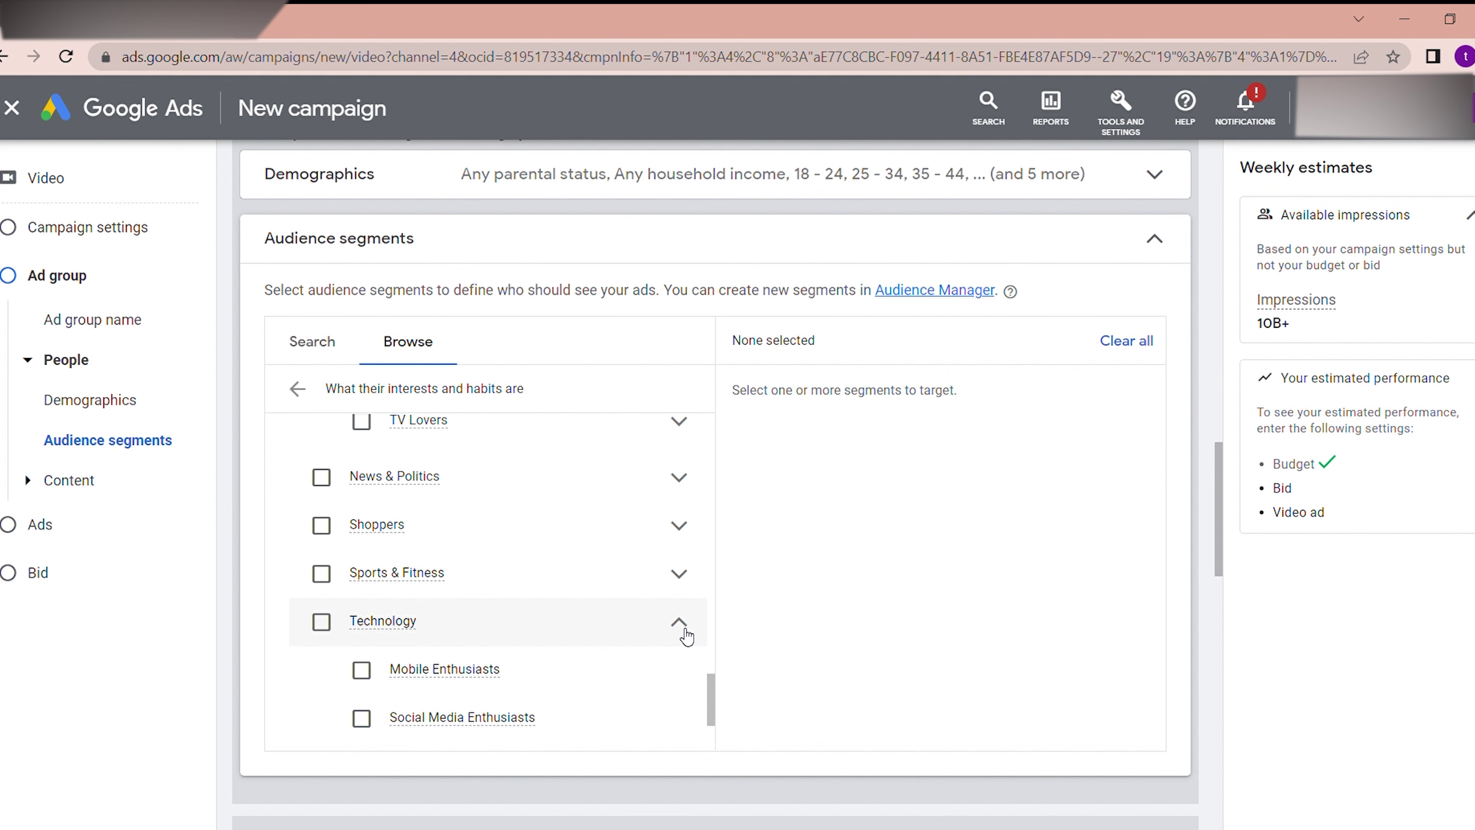
scroll(714, 690, "down", 2)
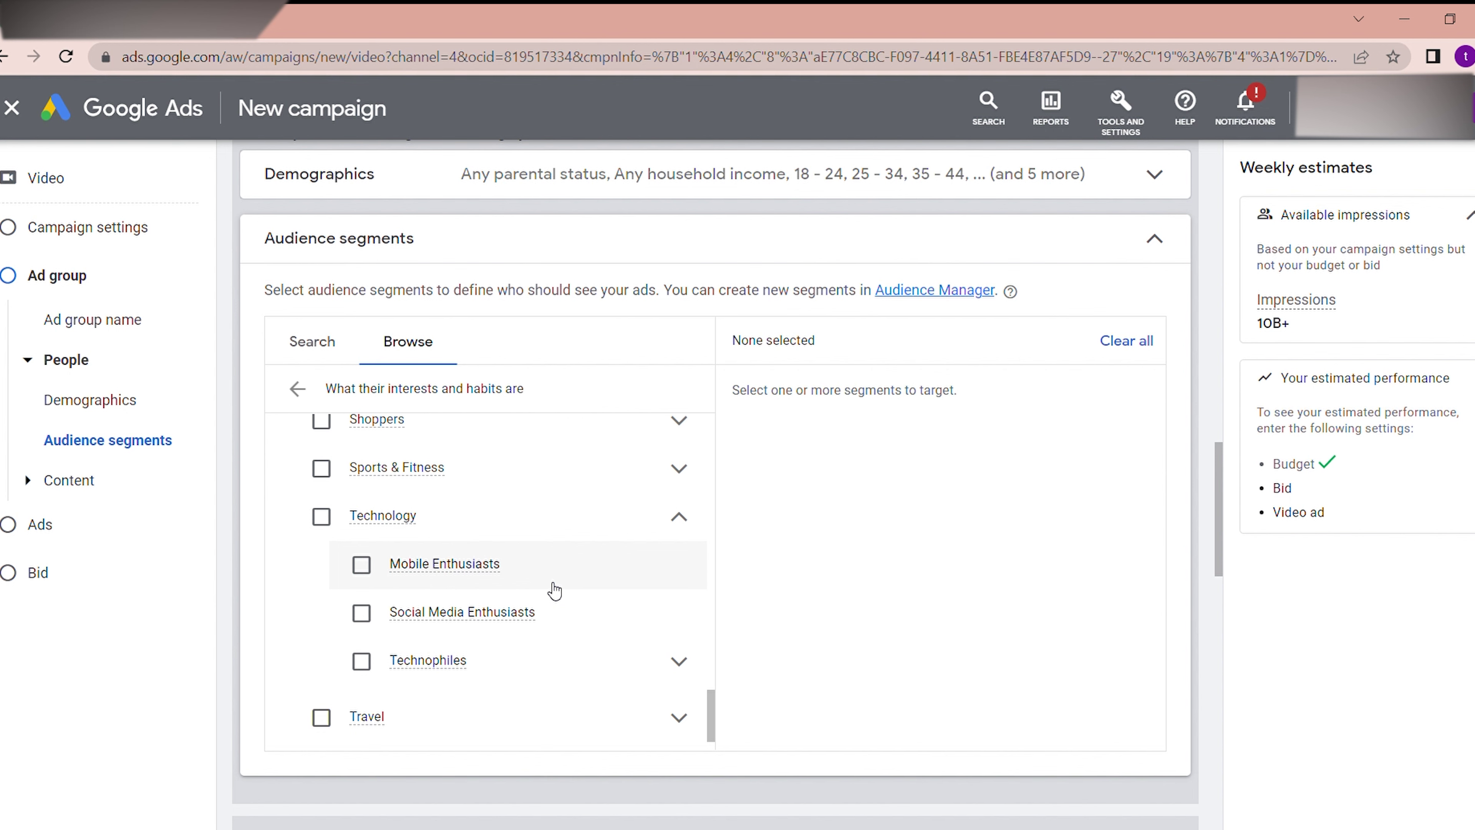
left_click(680, 667)
left_click_drag(709, 684, 708, 719)
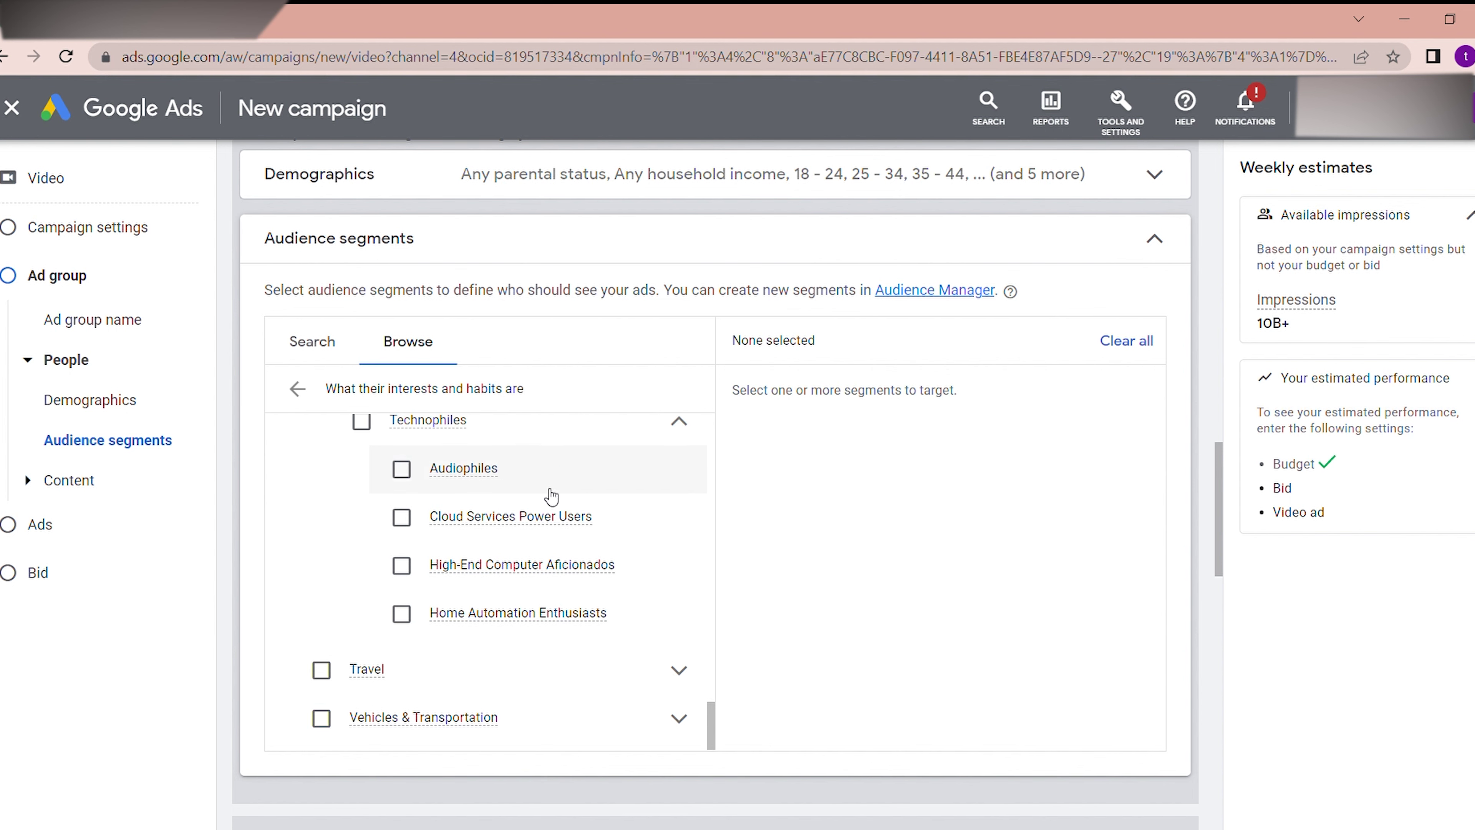
left_click(684, 430)
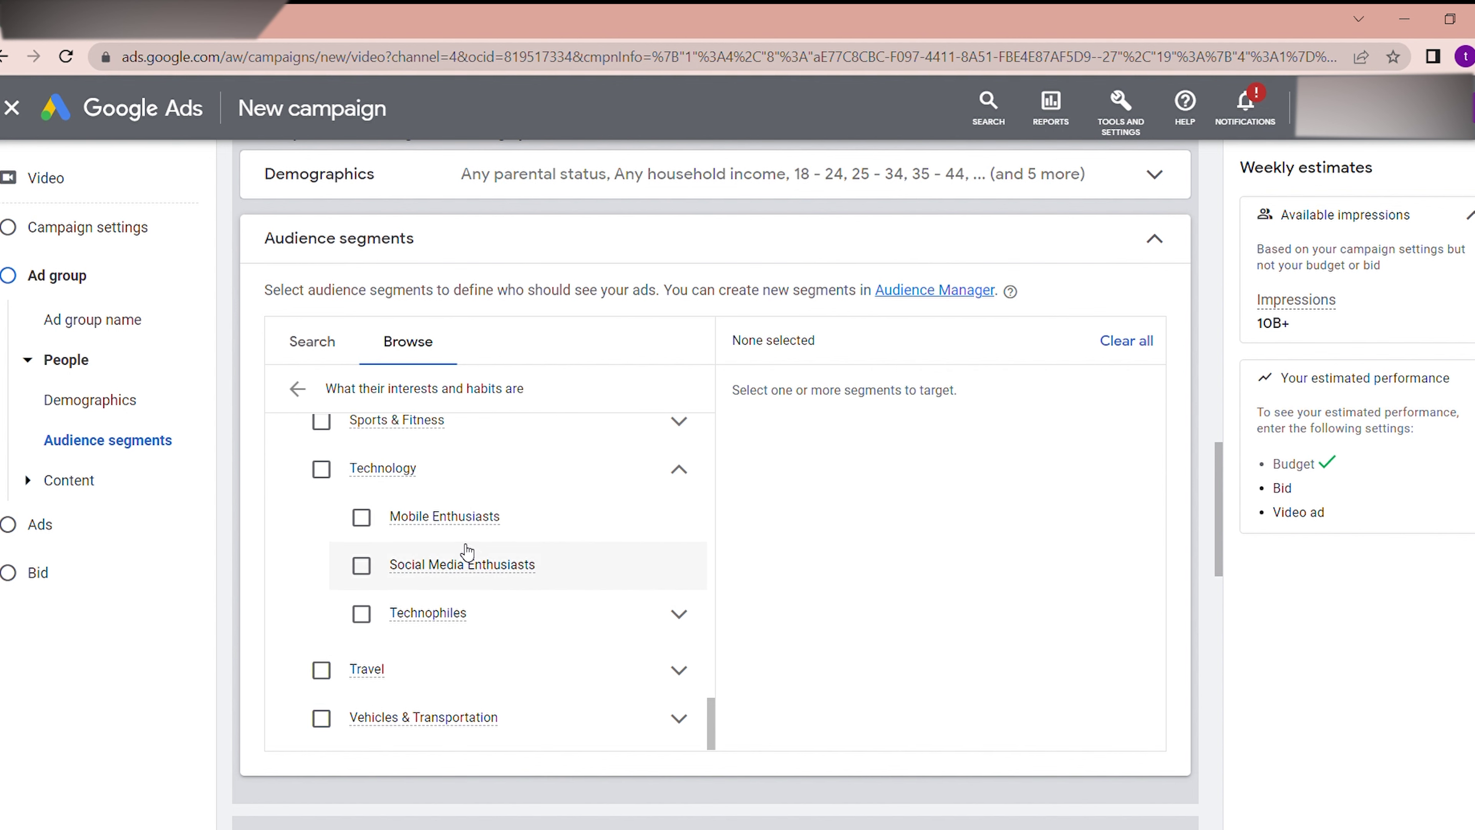
left_click(679, 471)
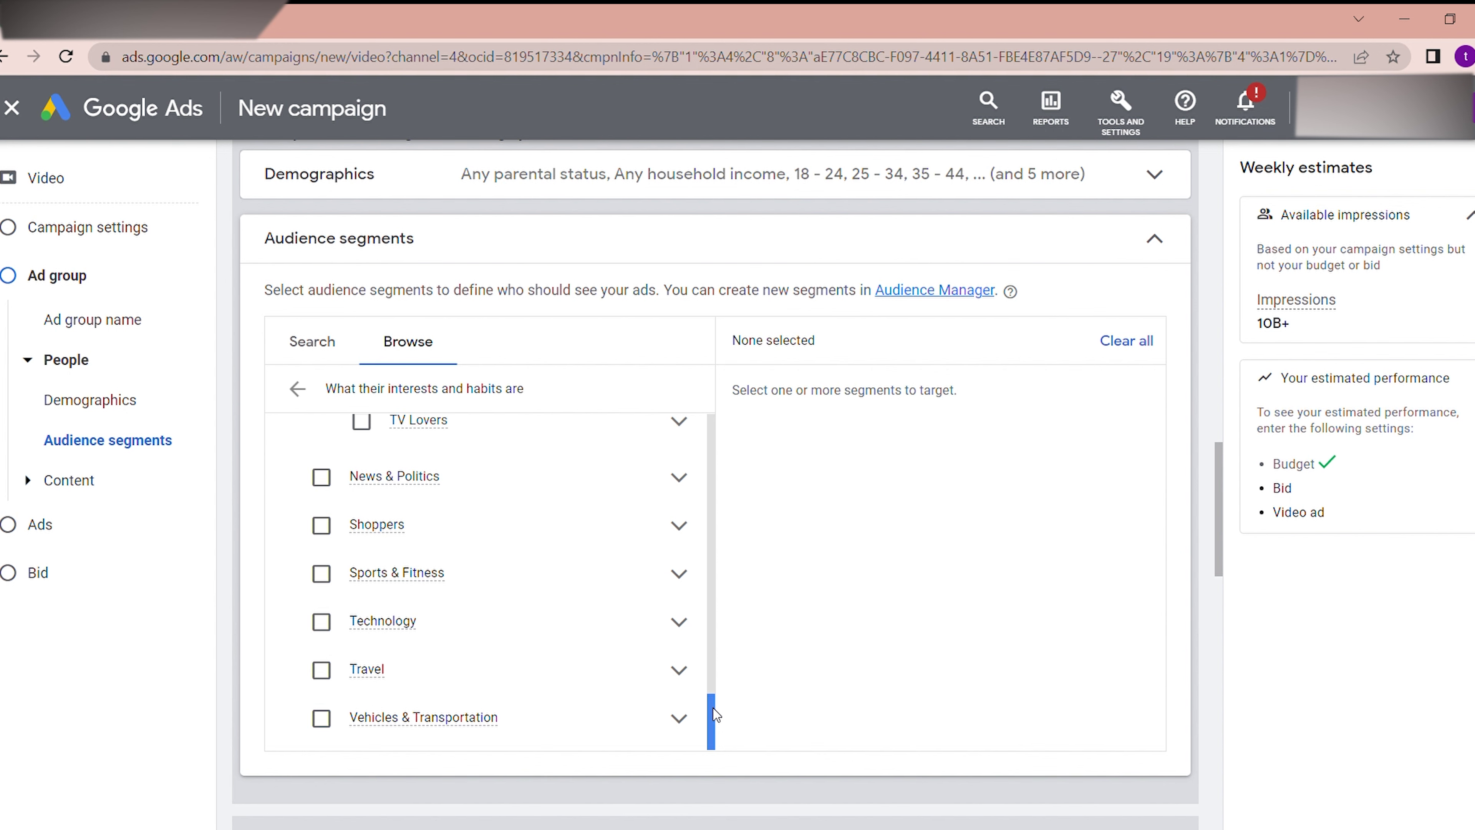
left_click(297, 388)
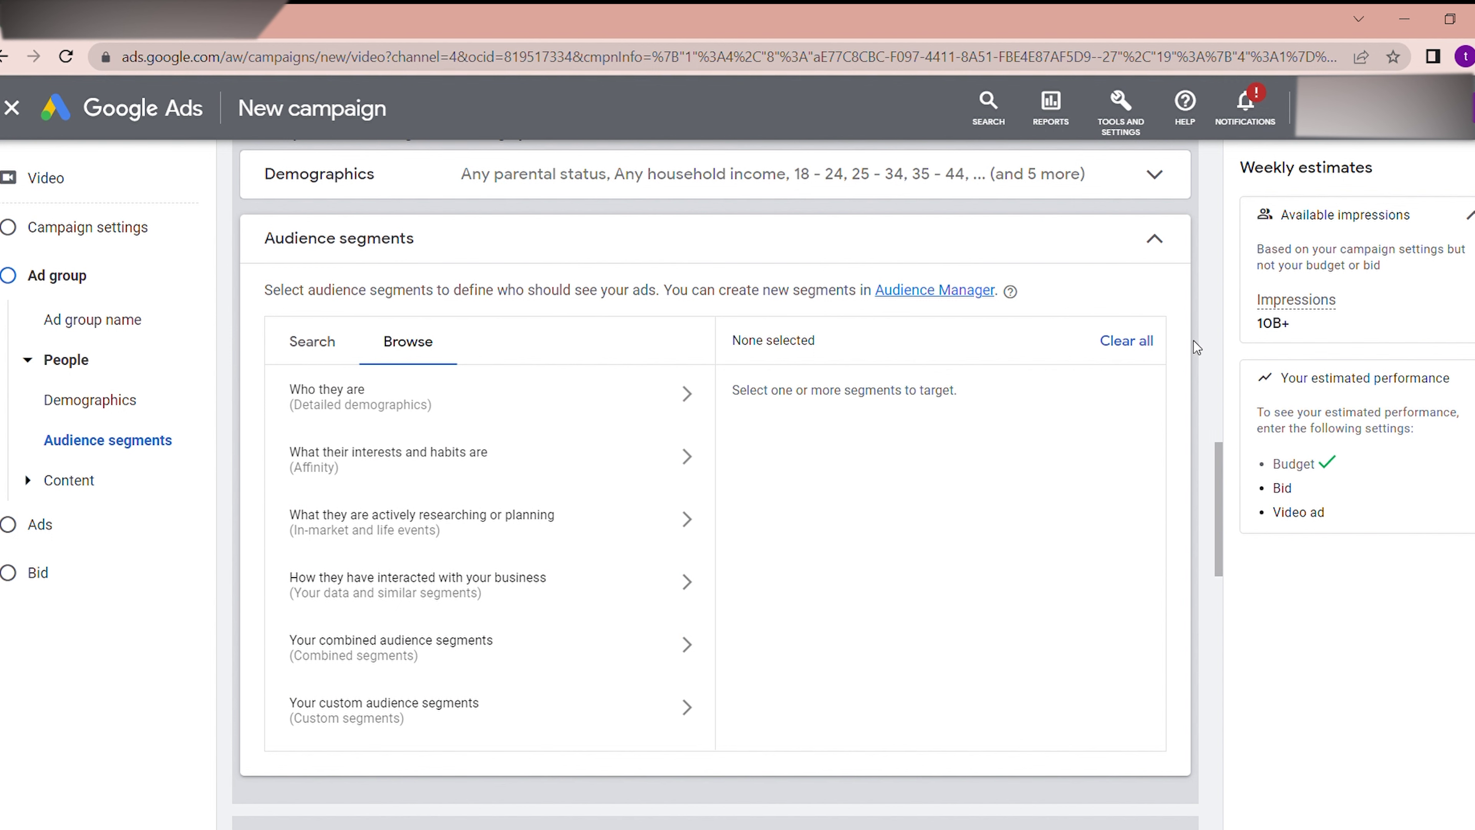
left_click(1155, 244)
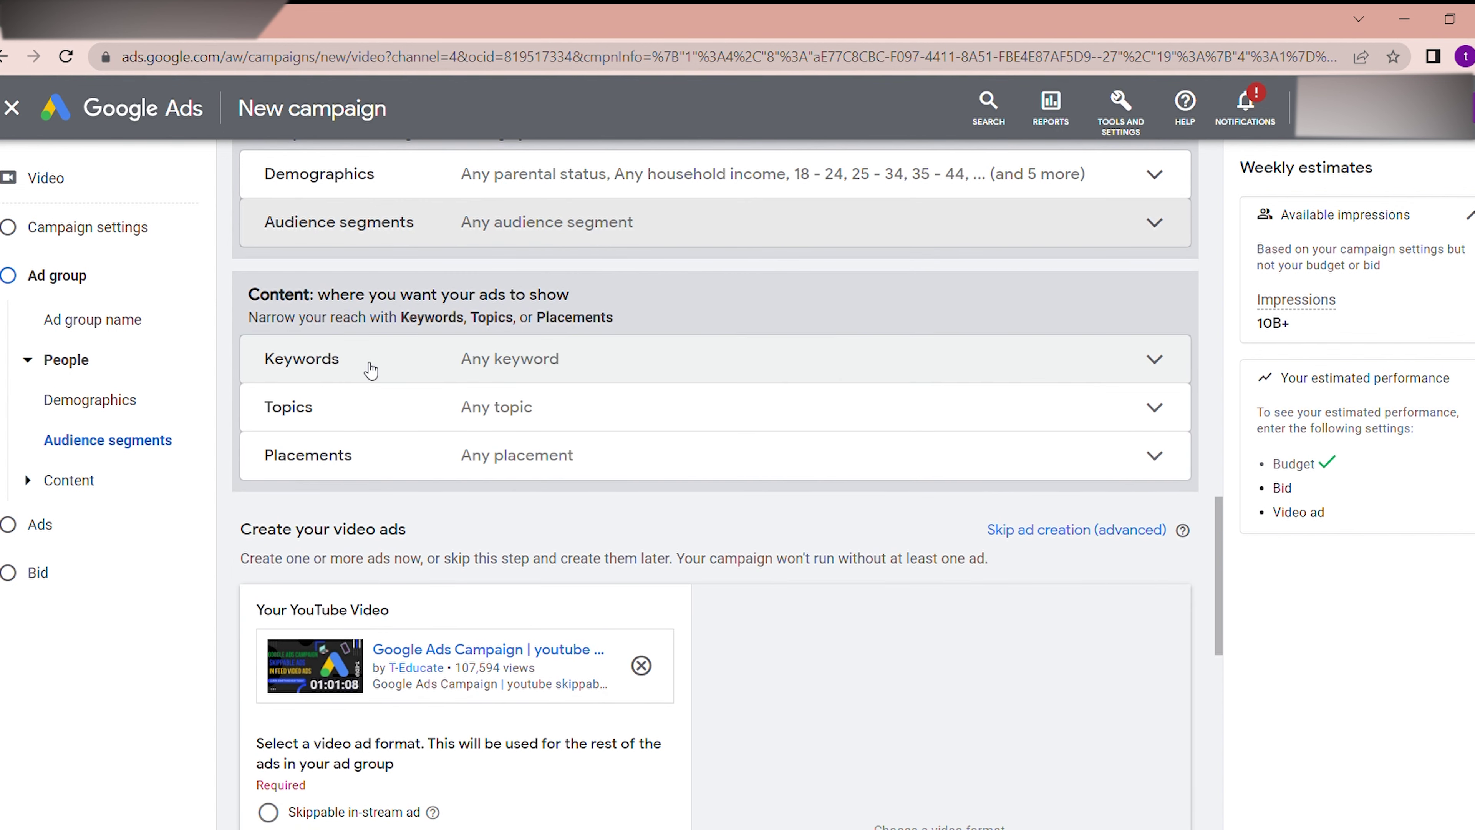
Look over the Keywords and Topics targeting options under Content, leaving both sections collapsed.
left_click(690, 387)
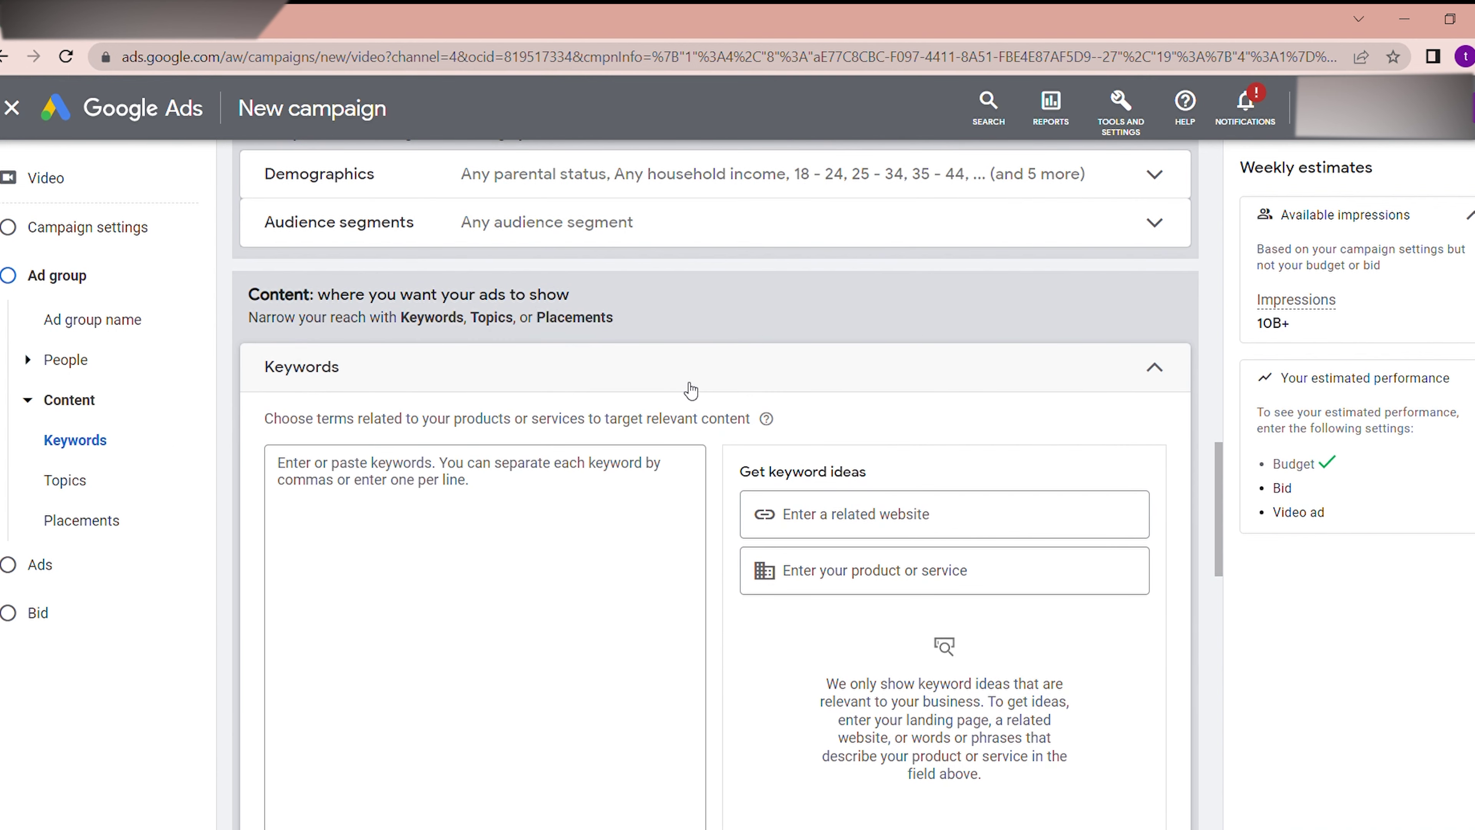
left_click(1154, 367)
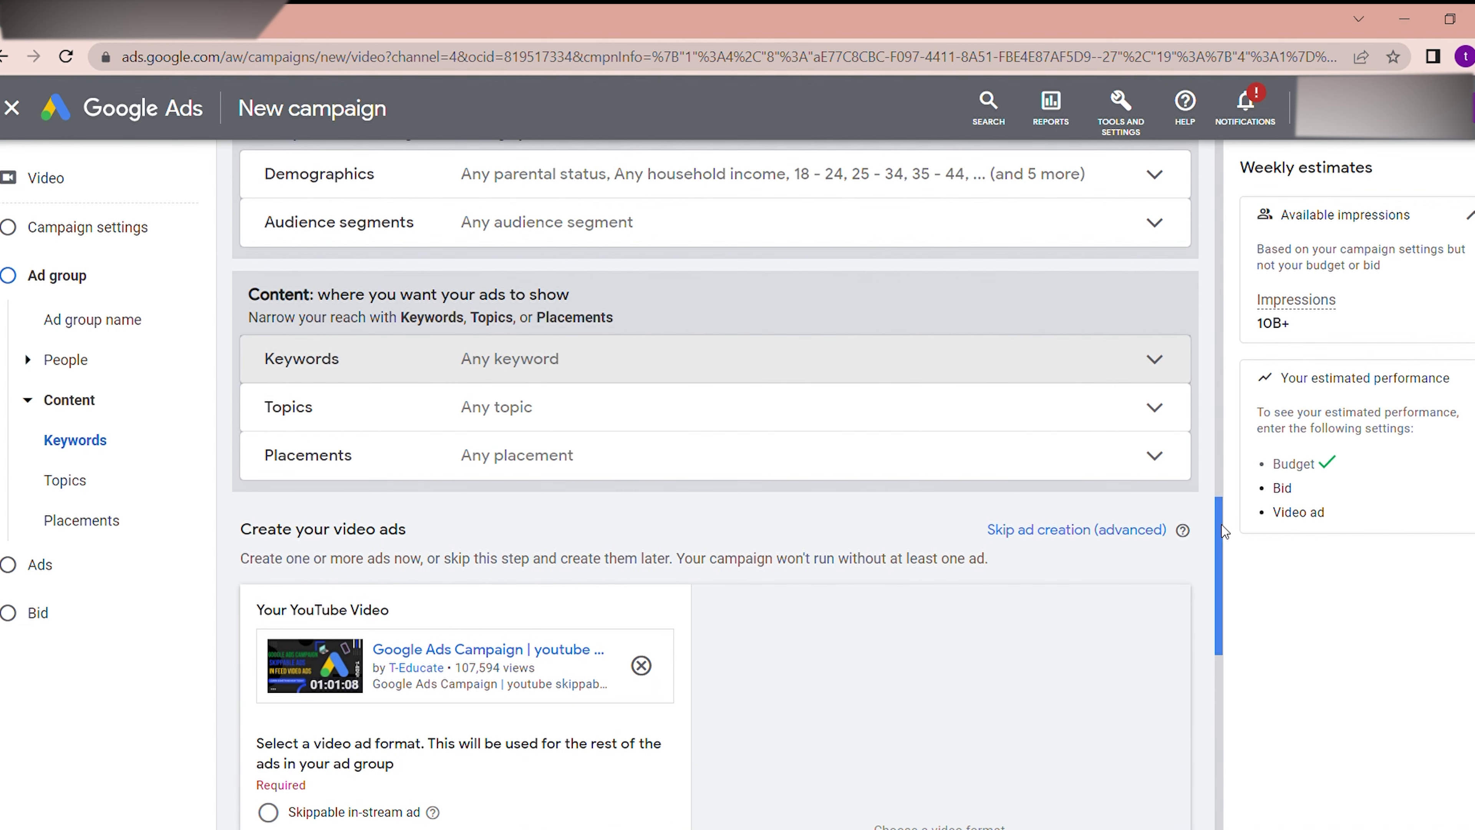
scroll(1223, 505, "up", 2)
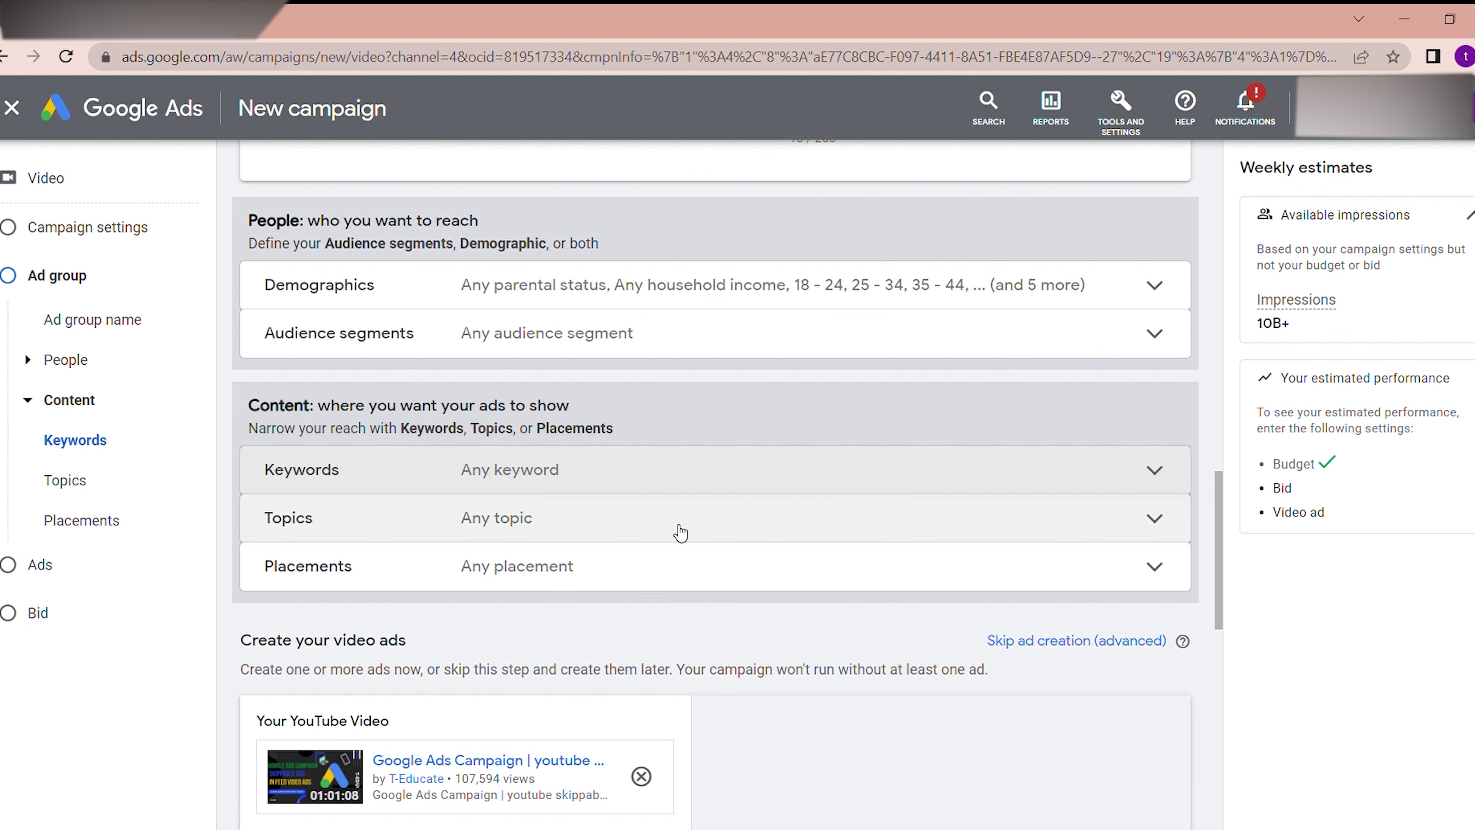
left_click(632, 517)
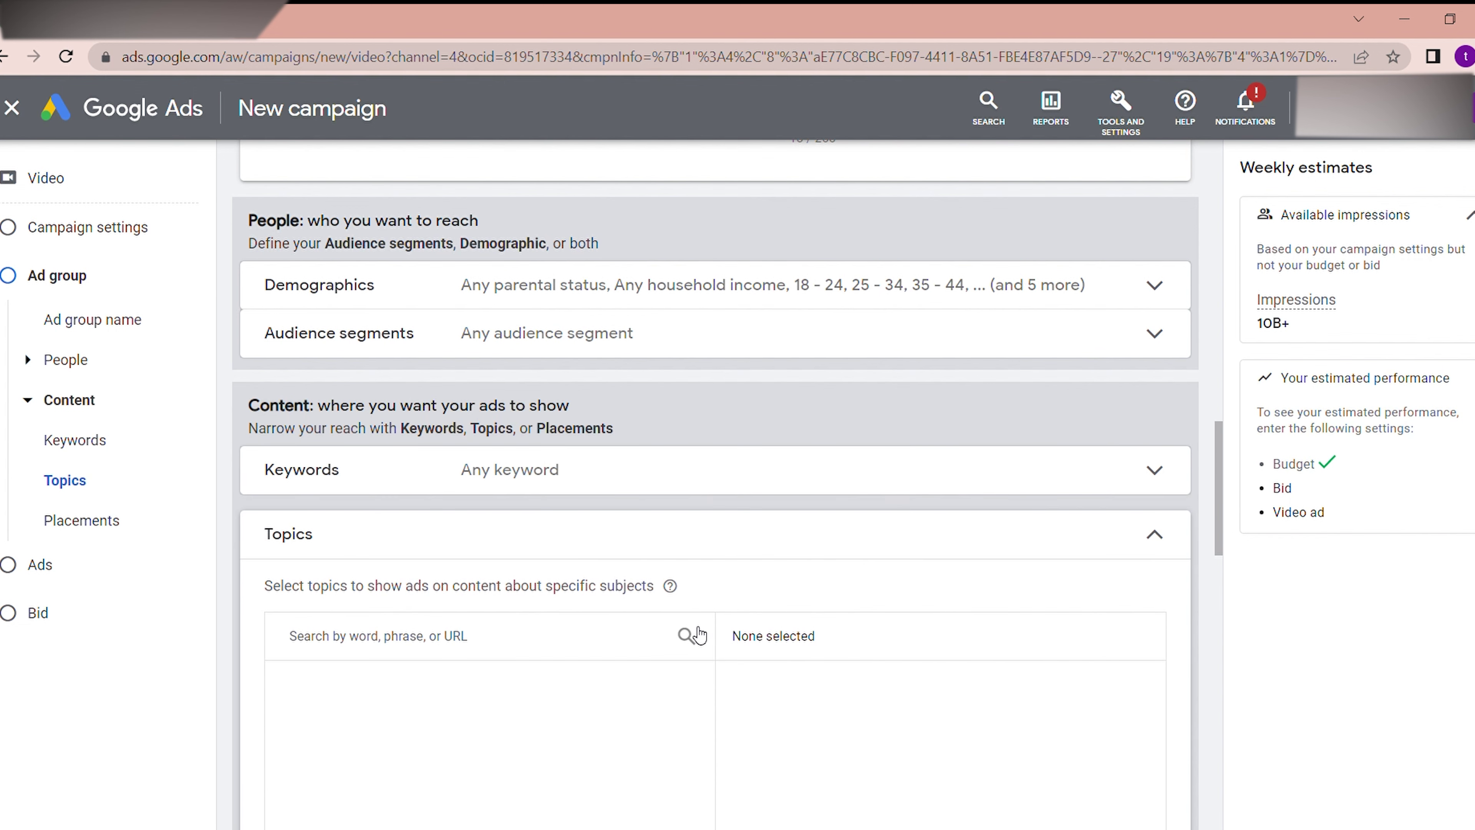
left_click(1147, 538)
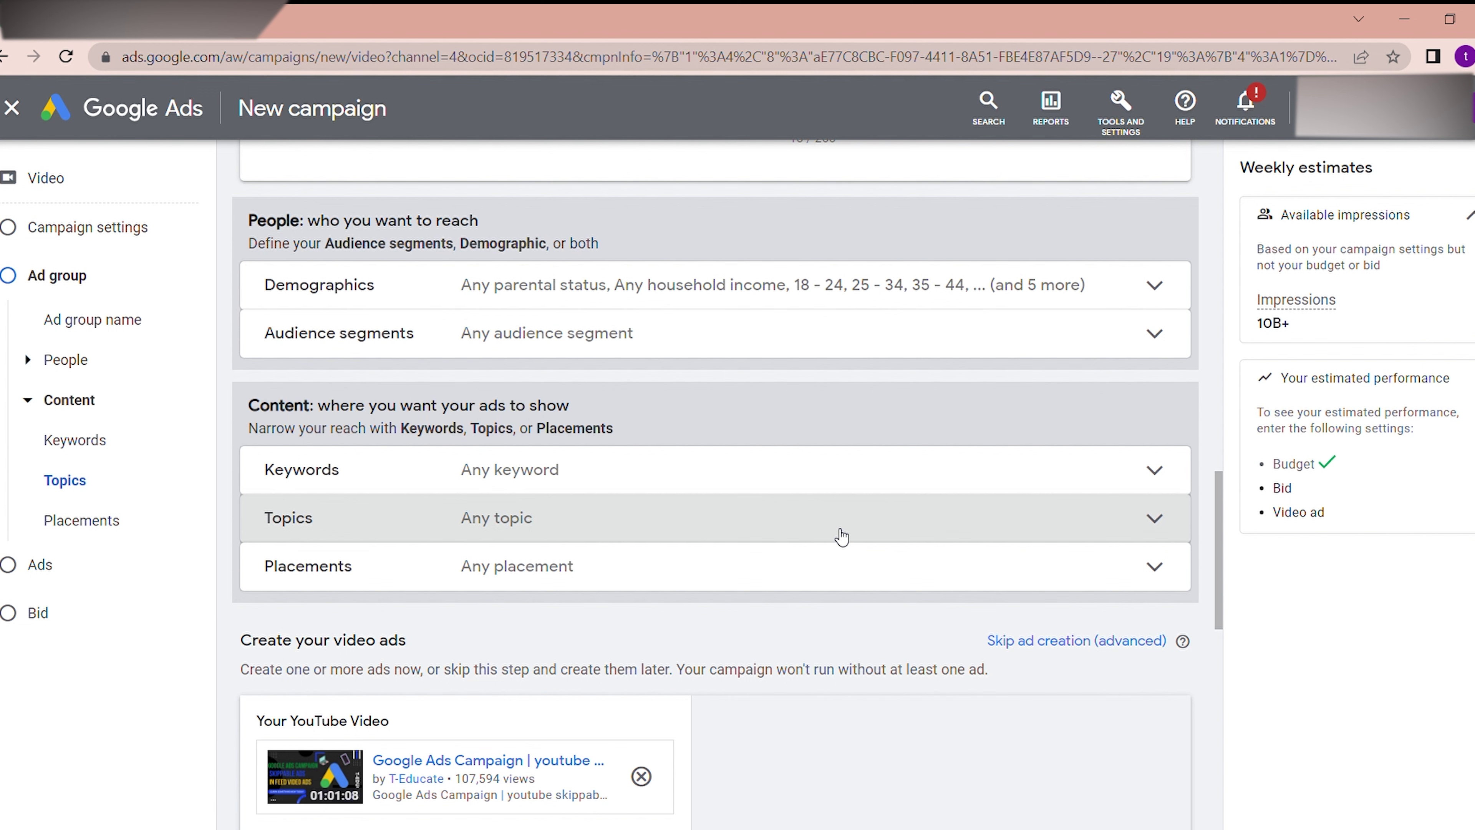
left_click(841, 531)
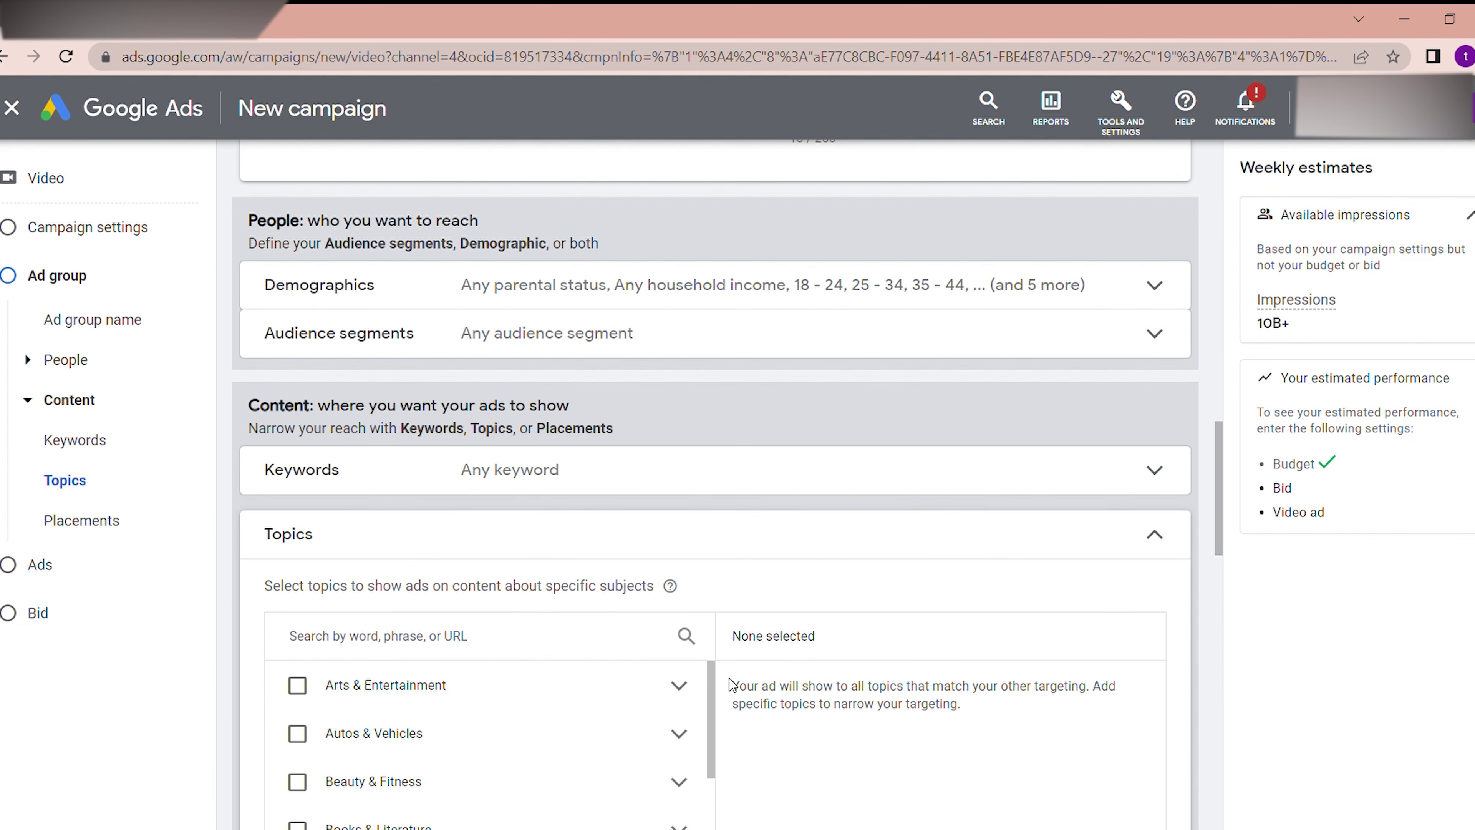
left_click(1174, 553)
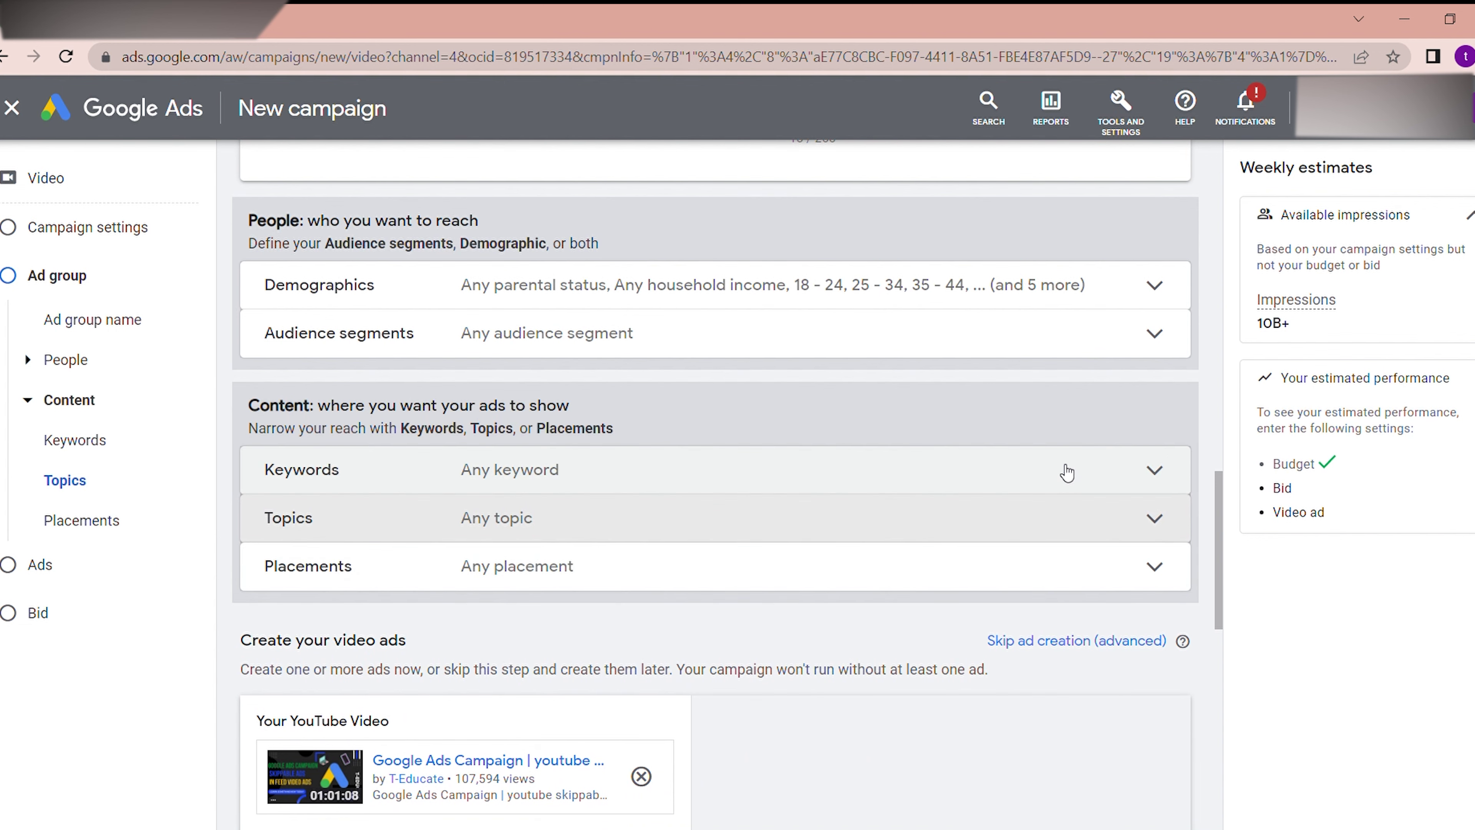
left_click(1166, 479)
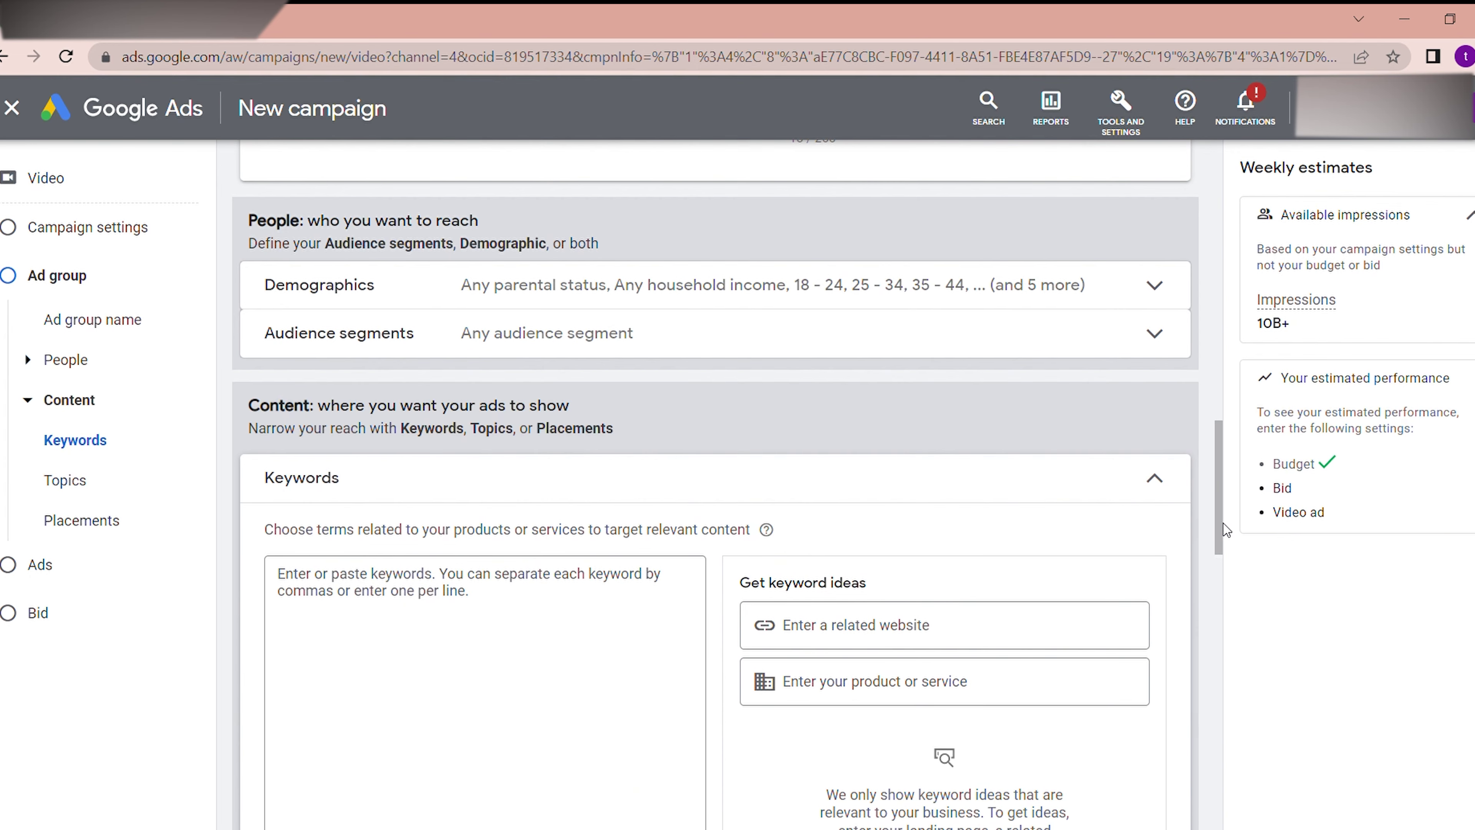
left_click_drag(1220, 529, 1213, 549)
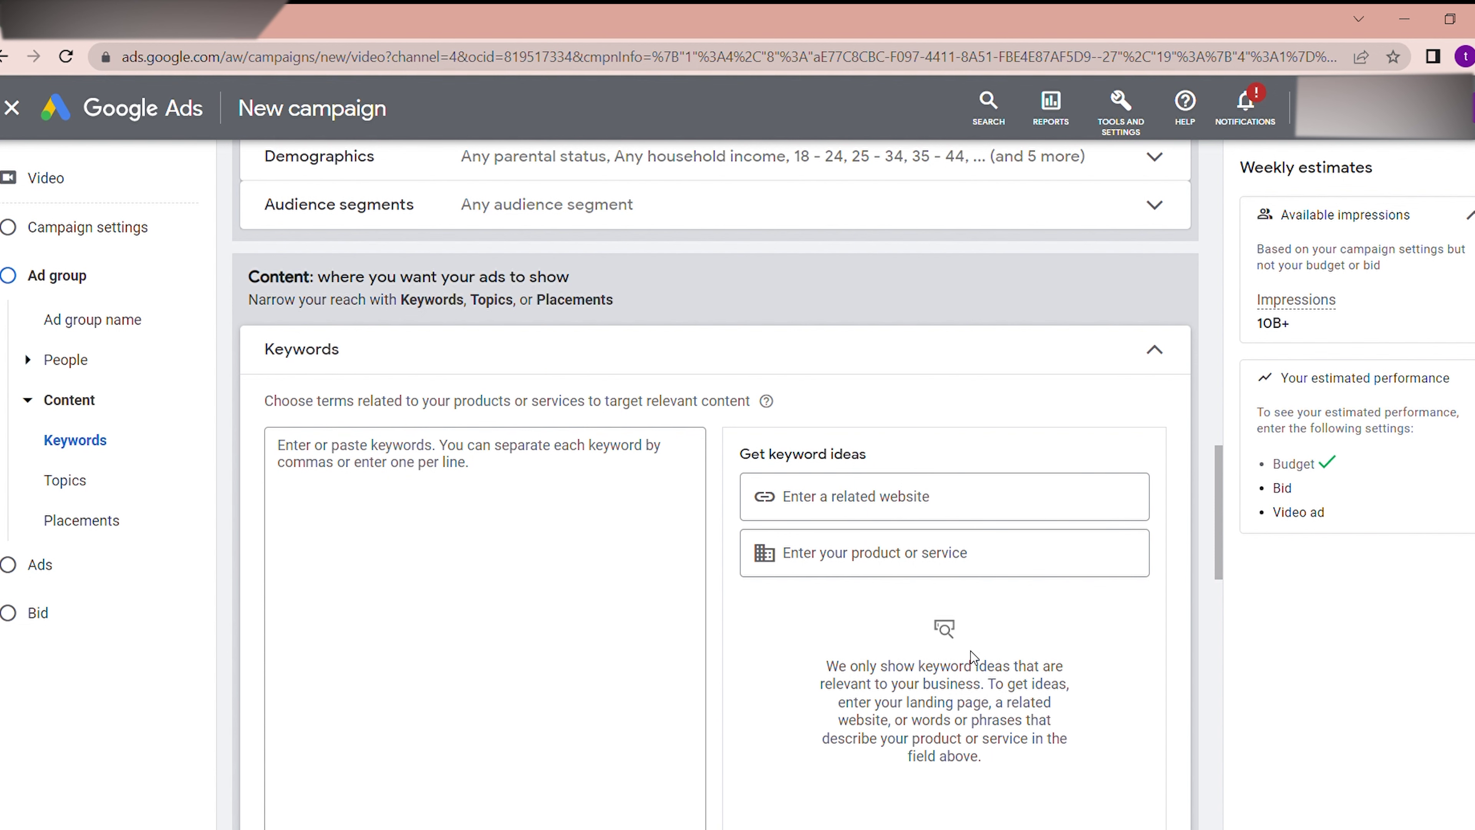
left_click(862, 511)
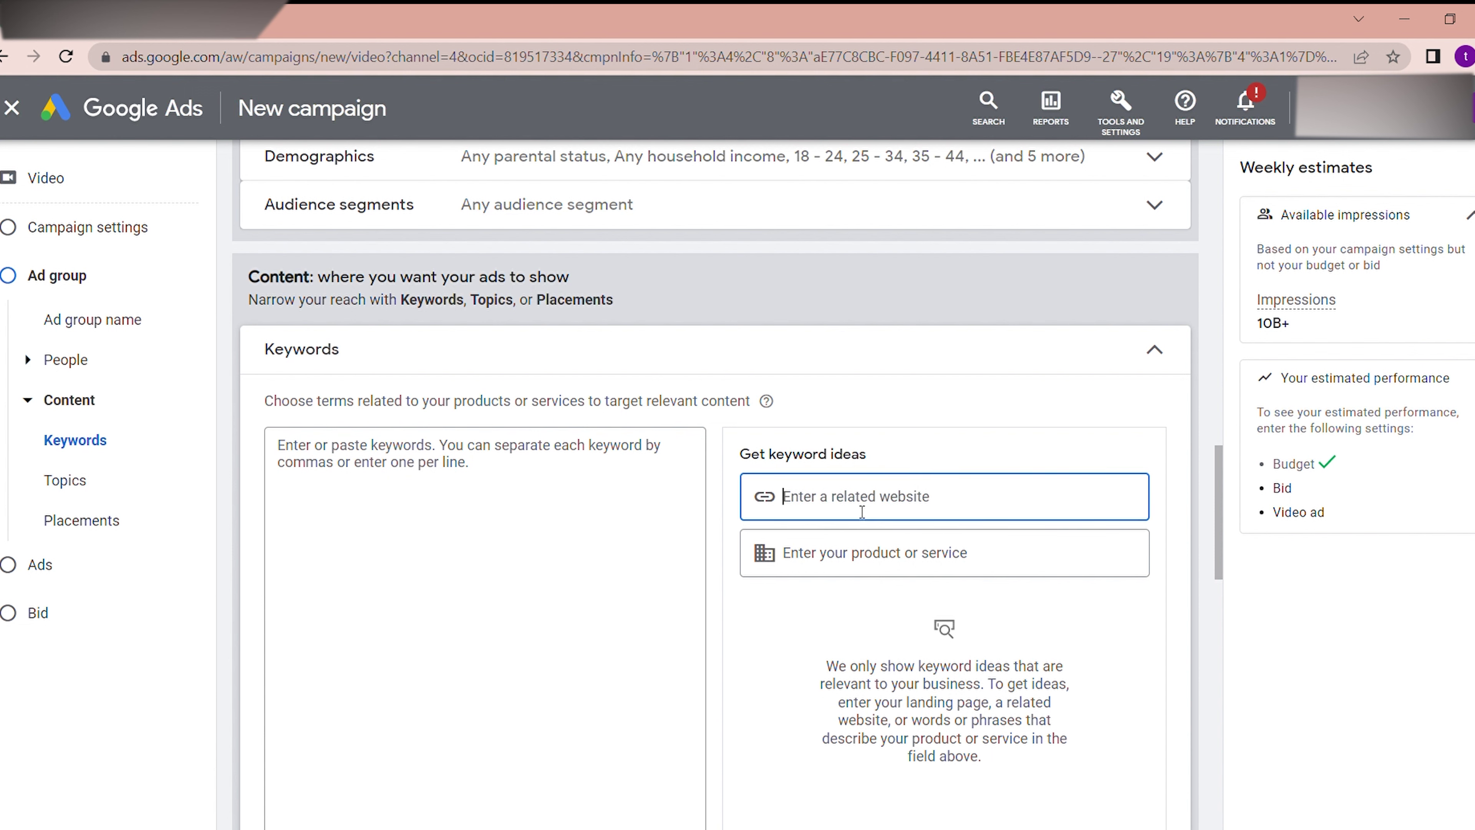
type("www")
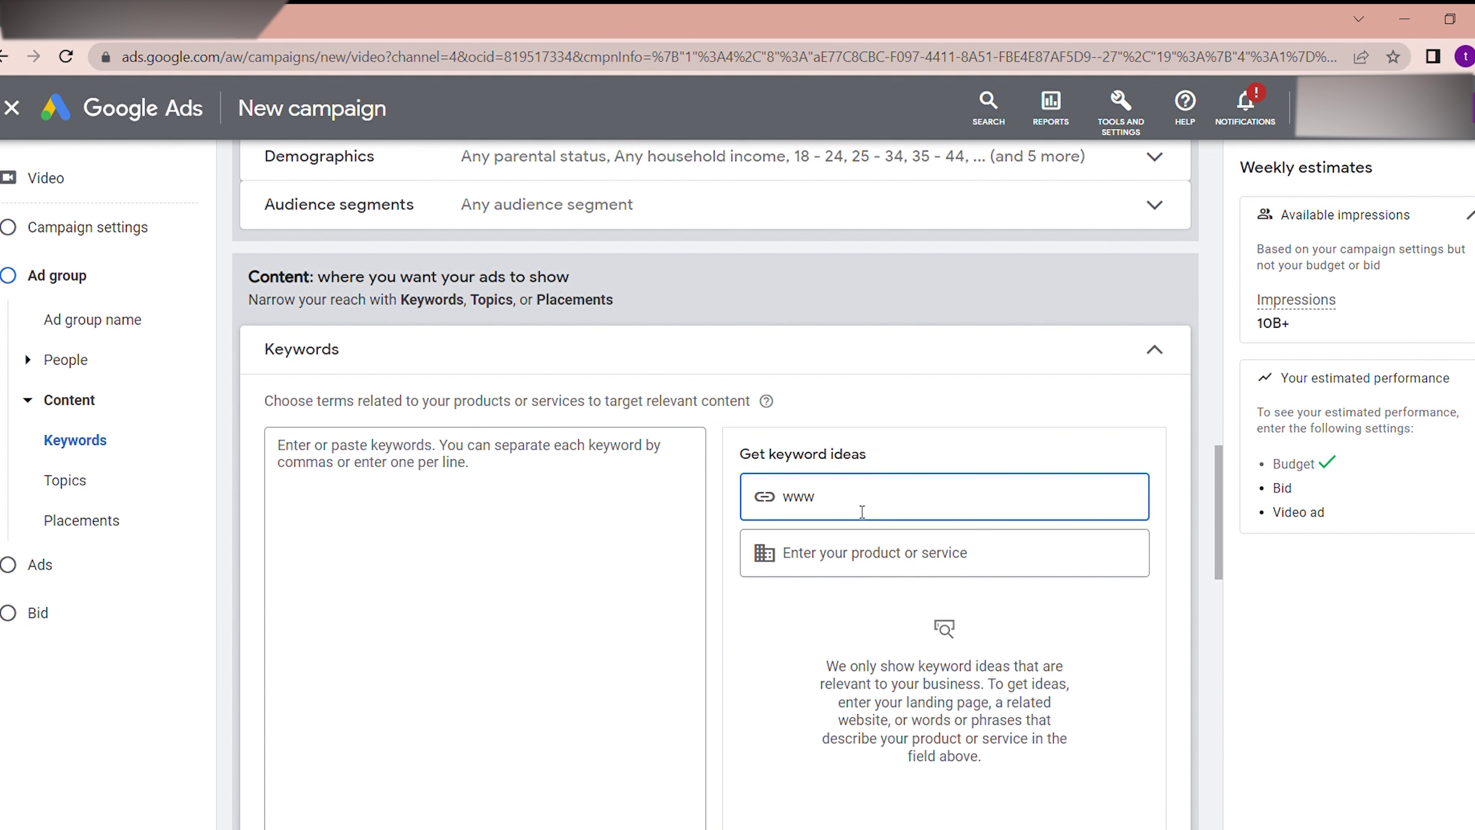
type(".youtube.com")
left_click(1143, 467)
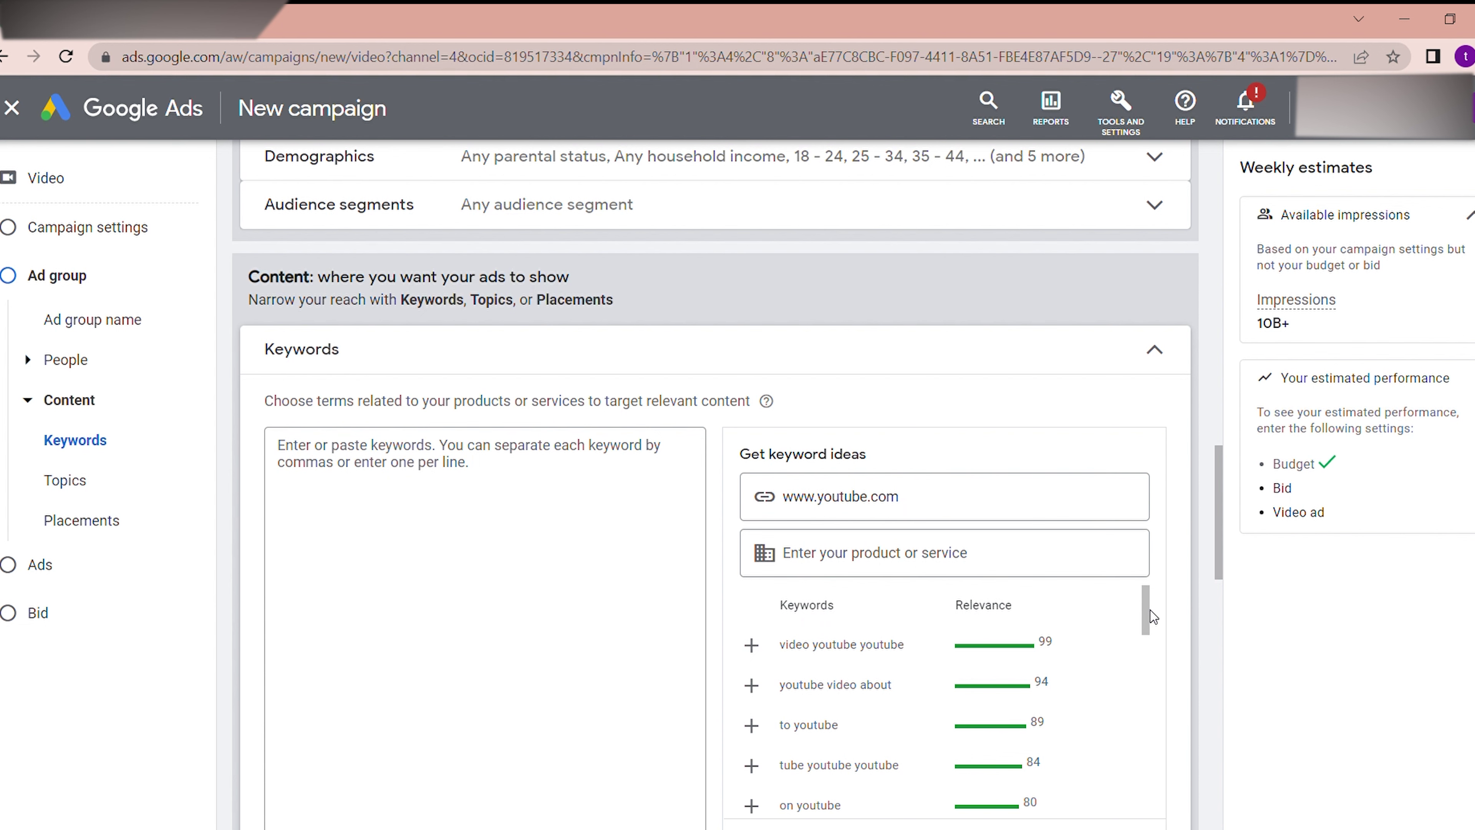
left_click_drag(1150, 610, 1148, 609)
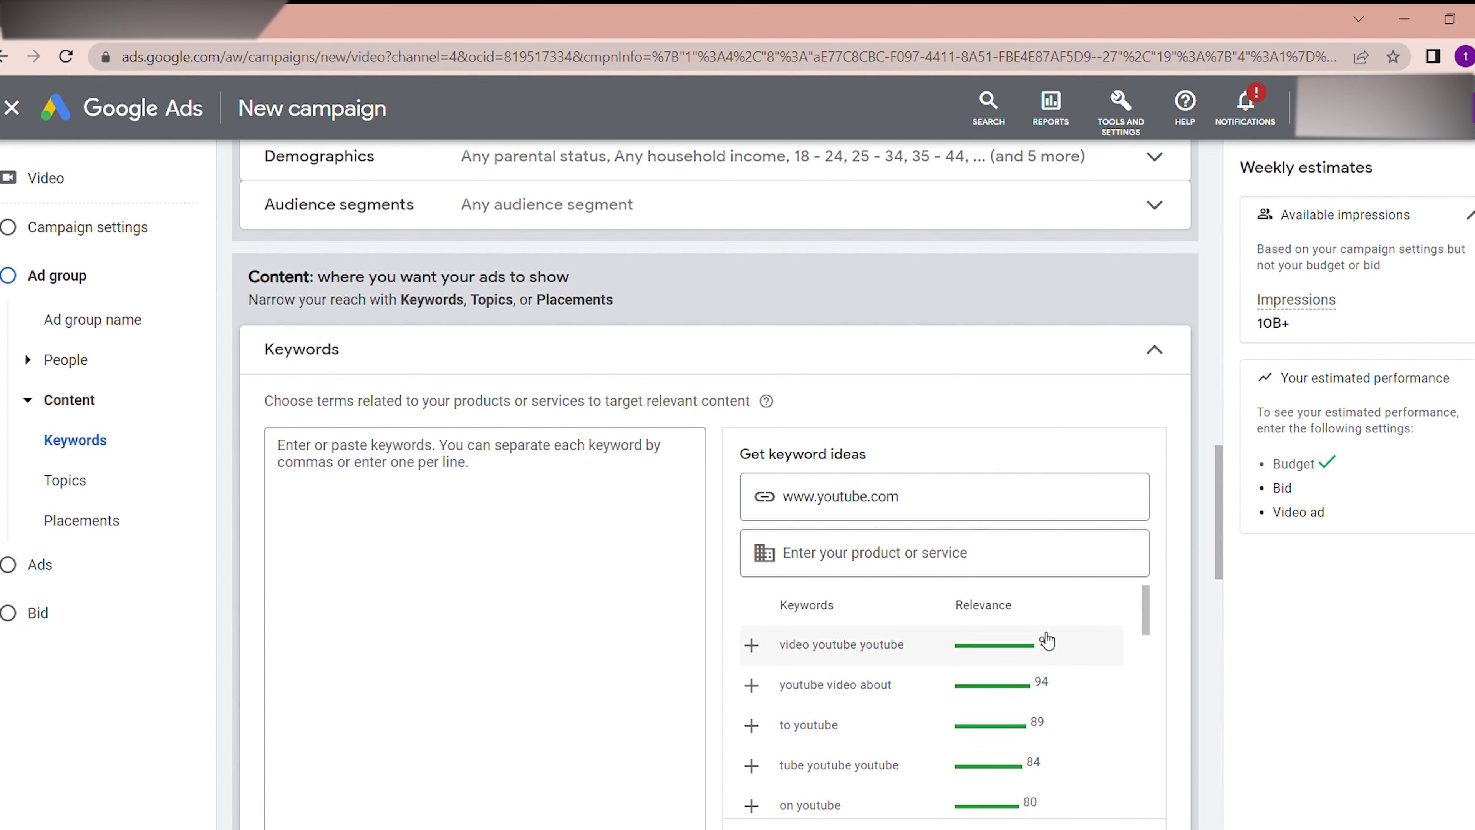
Clear the related website from the keyword ideas and collapse the Keywords section.
left_click(930, 501)
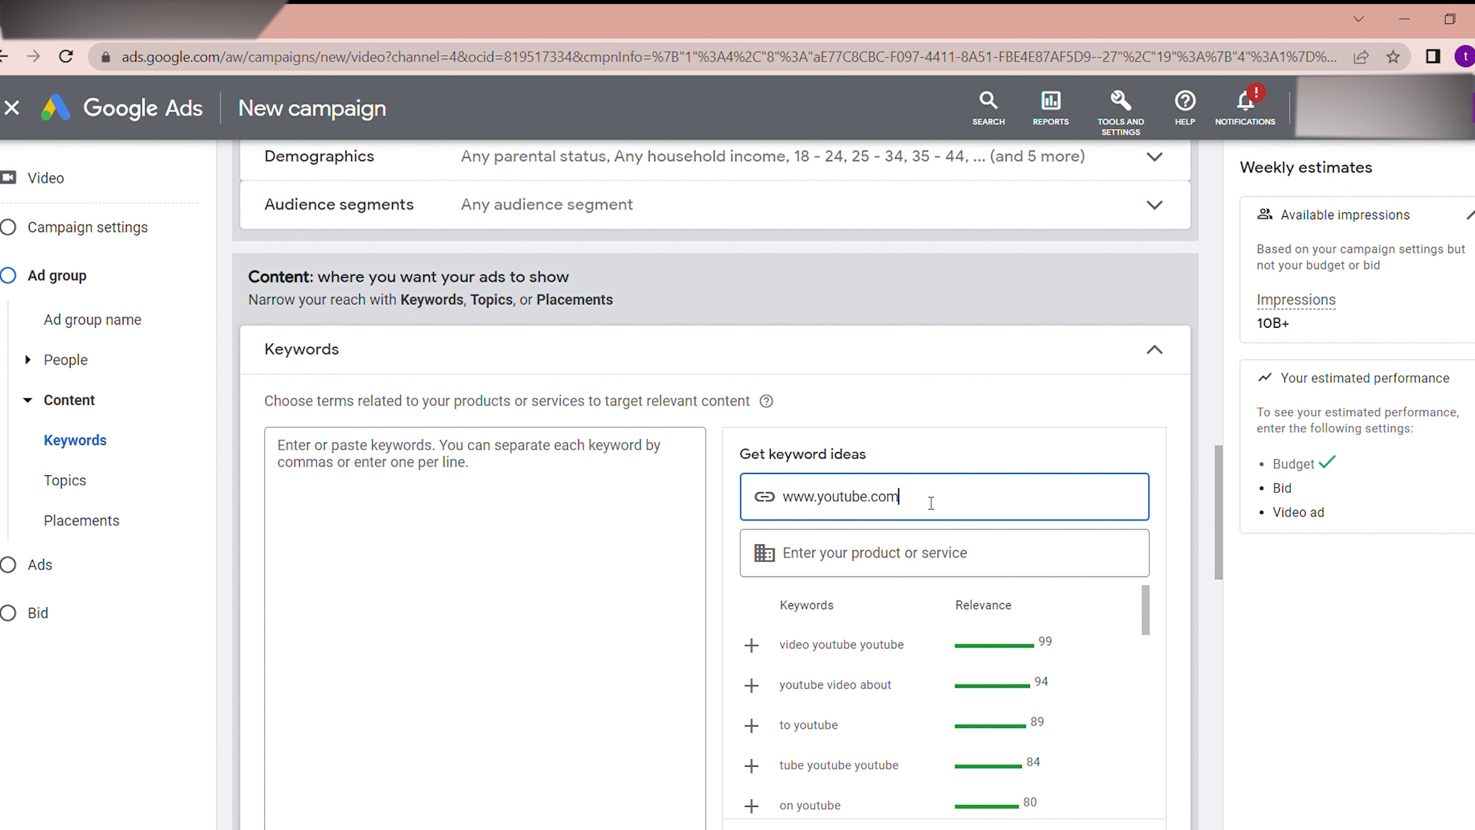
key("BackSpace")
key("BackSpace")
key("BackSpace")
key("BackSpace")
key("BackSpace")
key("BackSpace")
key("BackSpace")
key("BackSpace")
key("BackSpace")
key("BackSpace")
key("BackSpace")
key("BackSpace")
key("BackSpace")
key("BackSpace")
key("BackSpace")
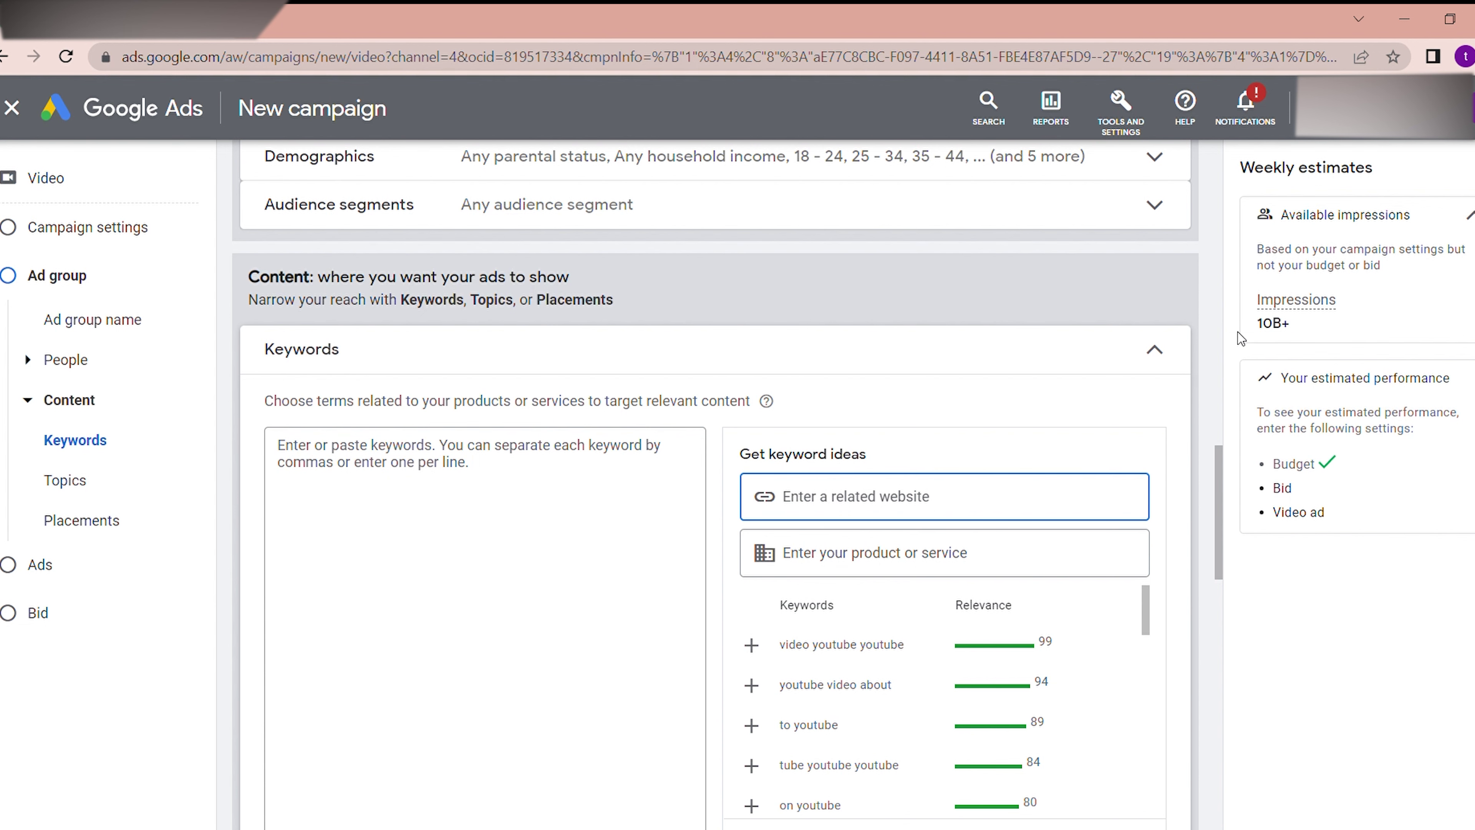
left_click(1179, 365)
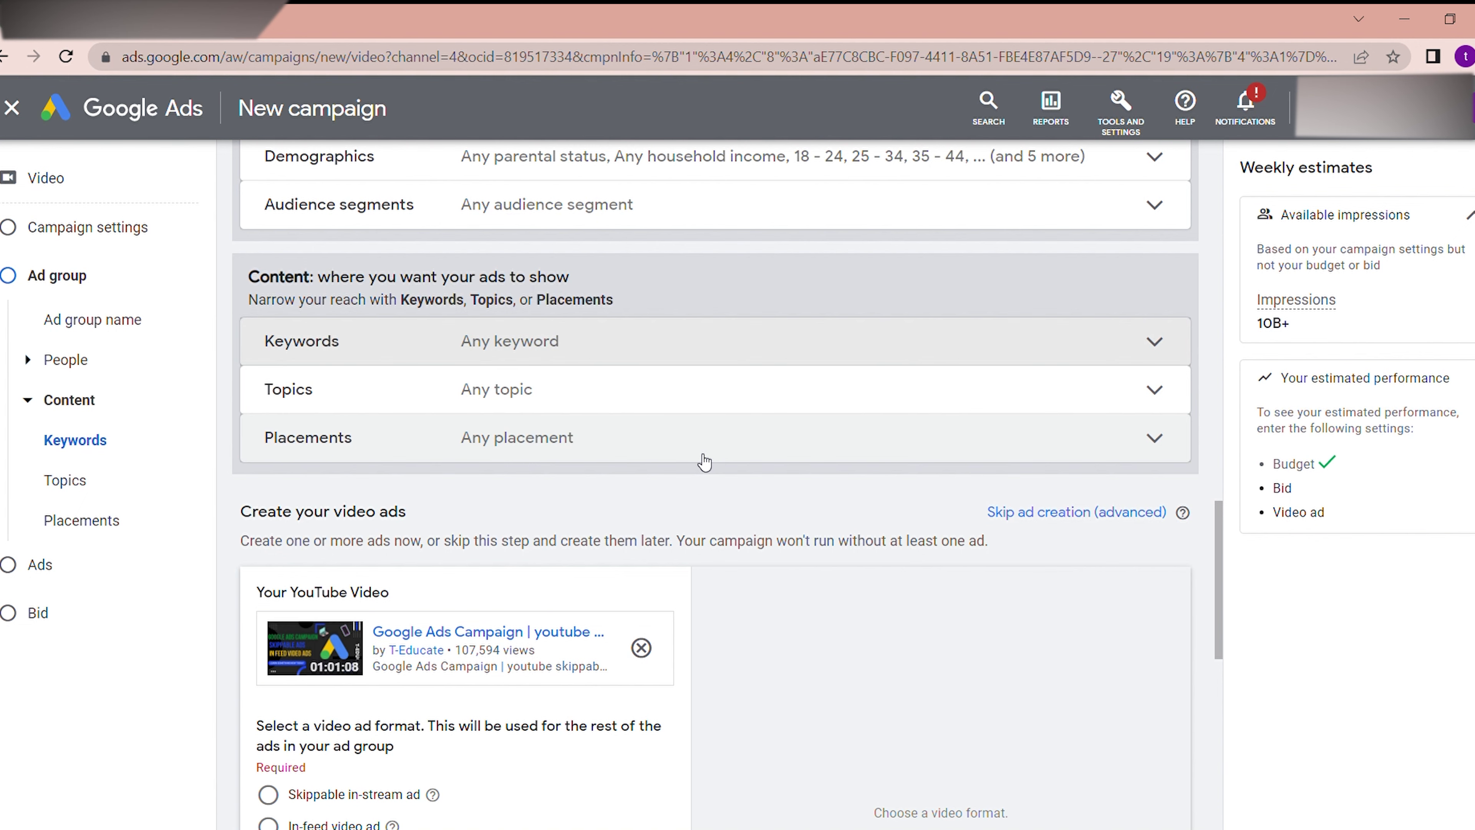
Expand the Placements targeting and look at the YouTube channels category.
left_click(918, 456)
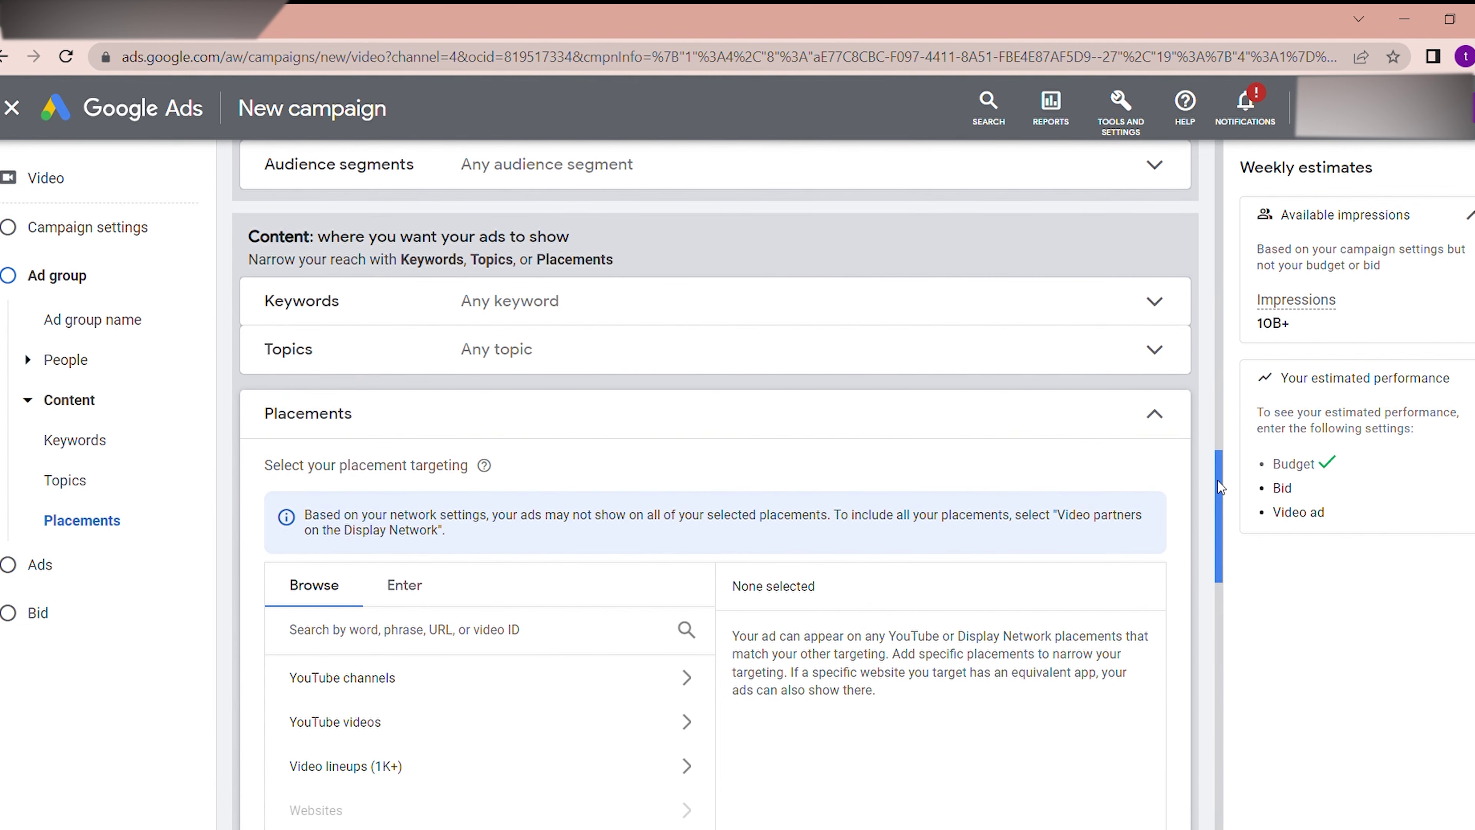
left_click_drag(1220, 487, 1206, 413)
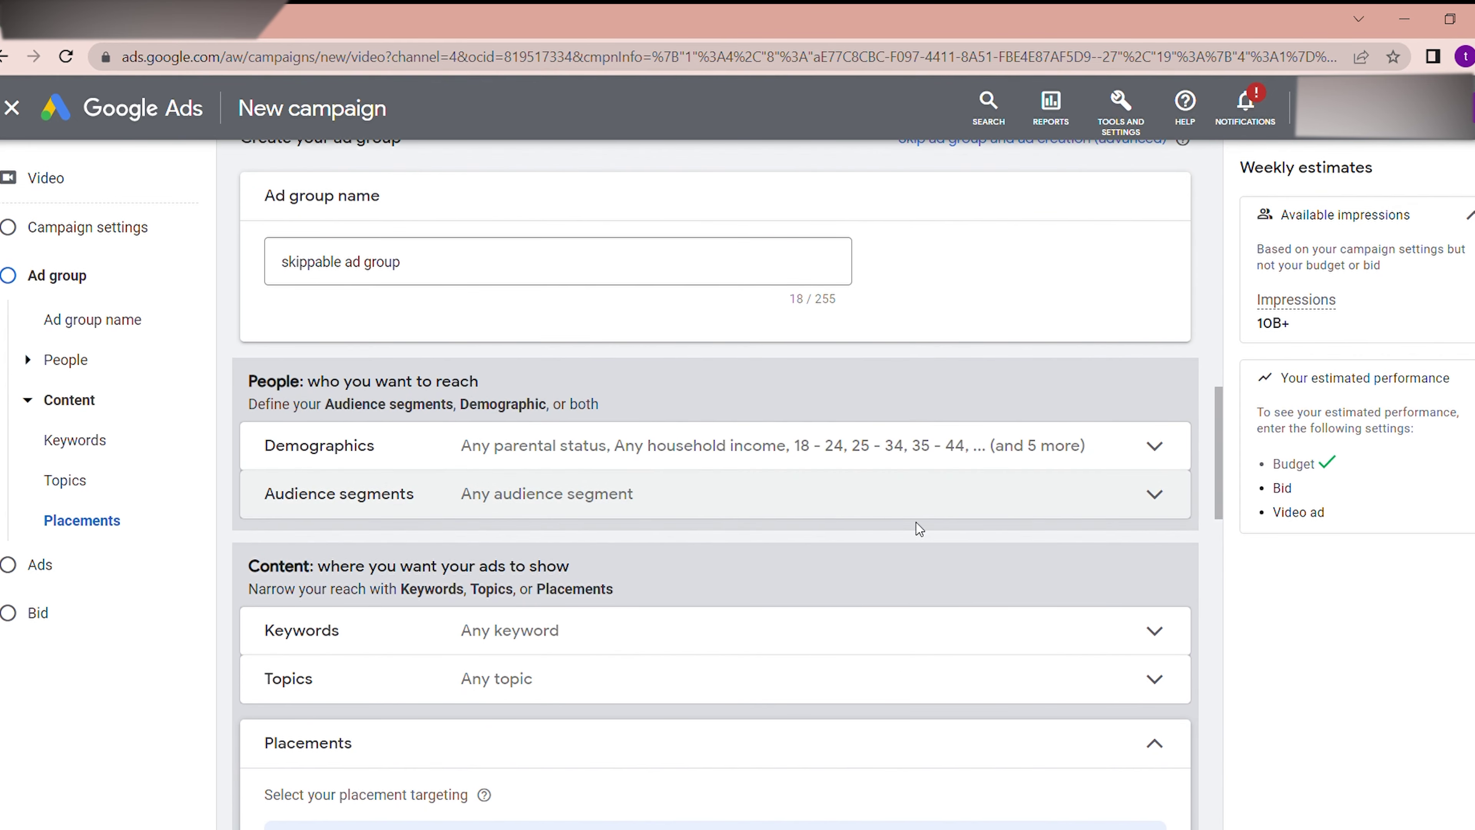
left_click_drag(1222, 490, 1241, 580)
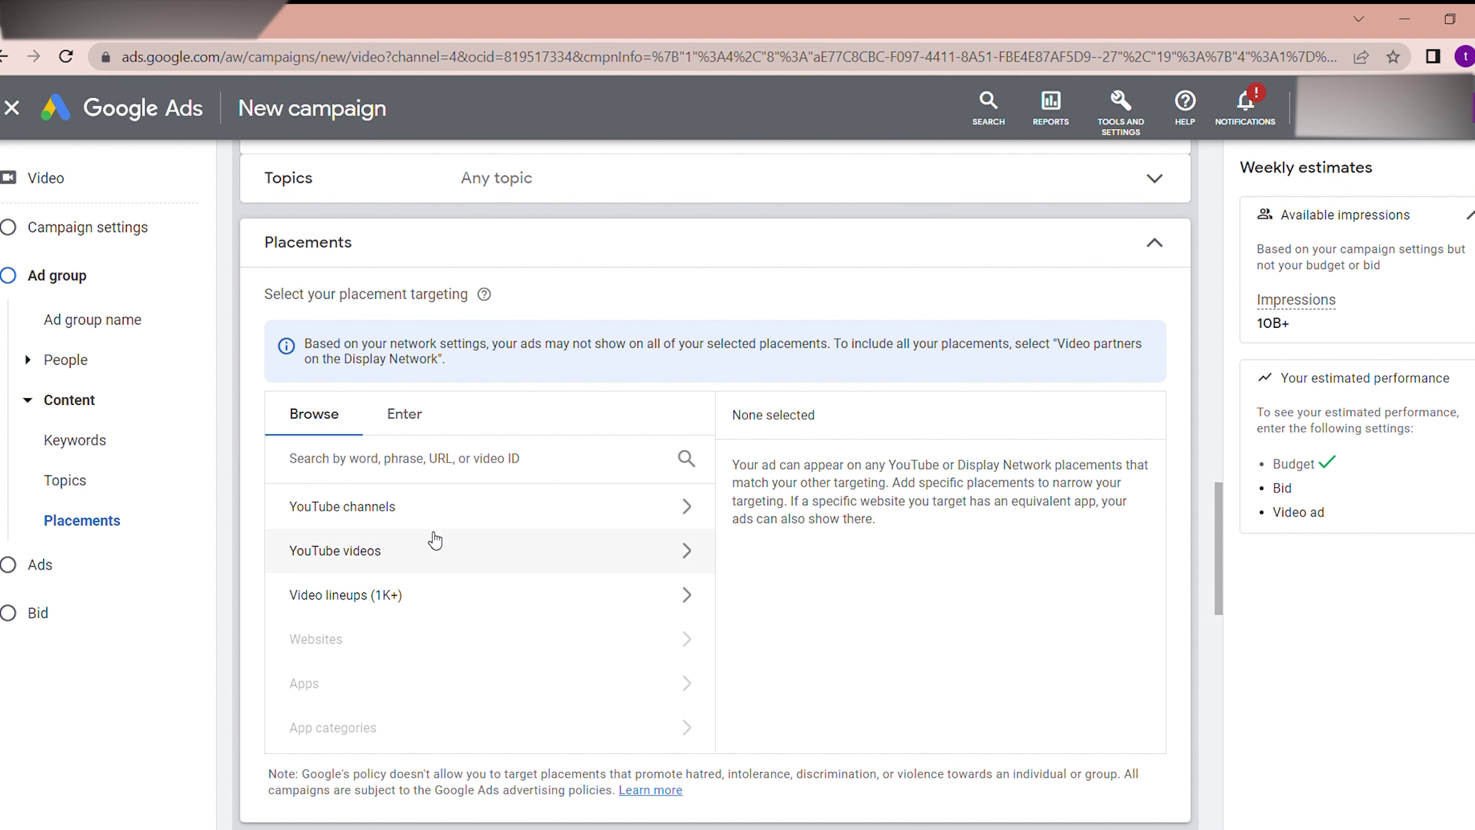
left_click(453, 523)
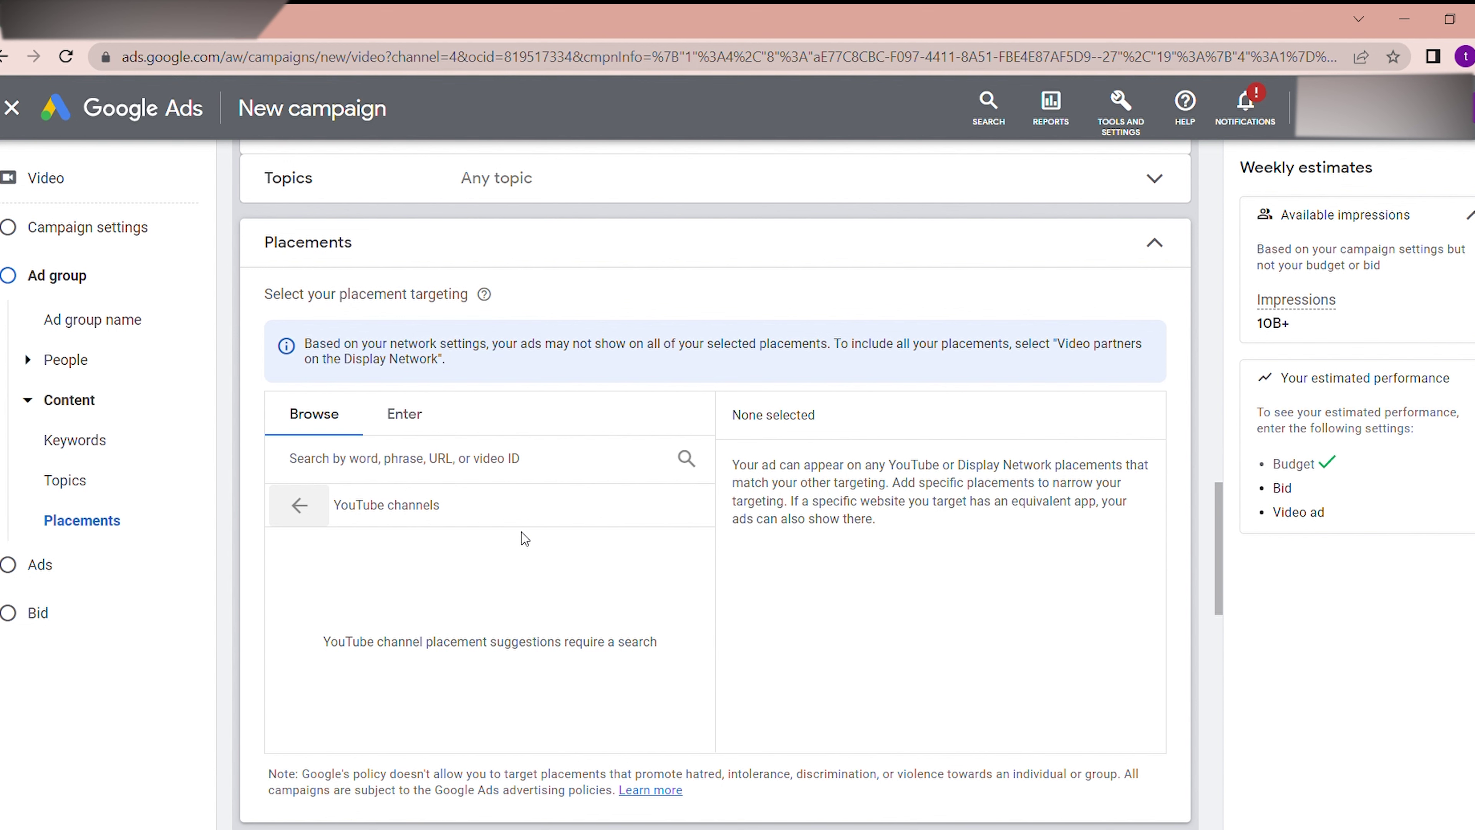
Add the Accounting (UK) video lineup to the placement targeting.
left_click(298, 520)
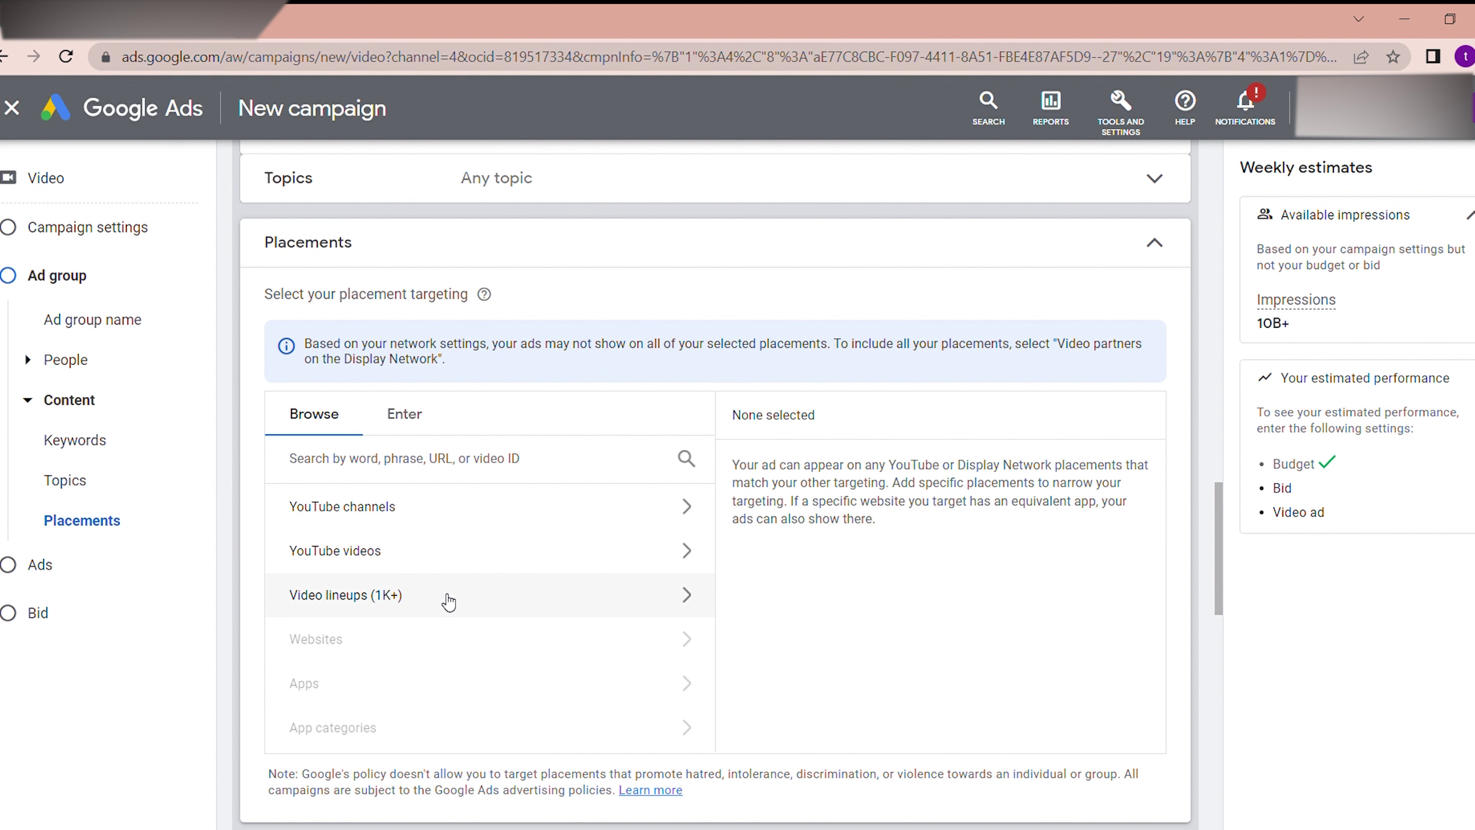
left_click(518, 603)
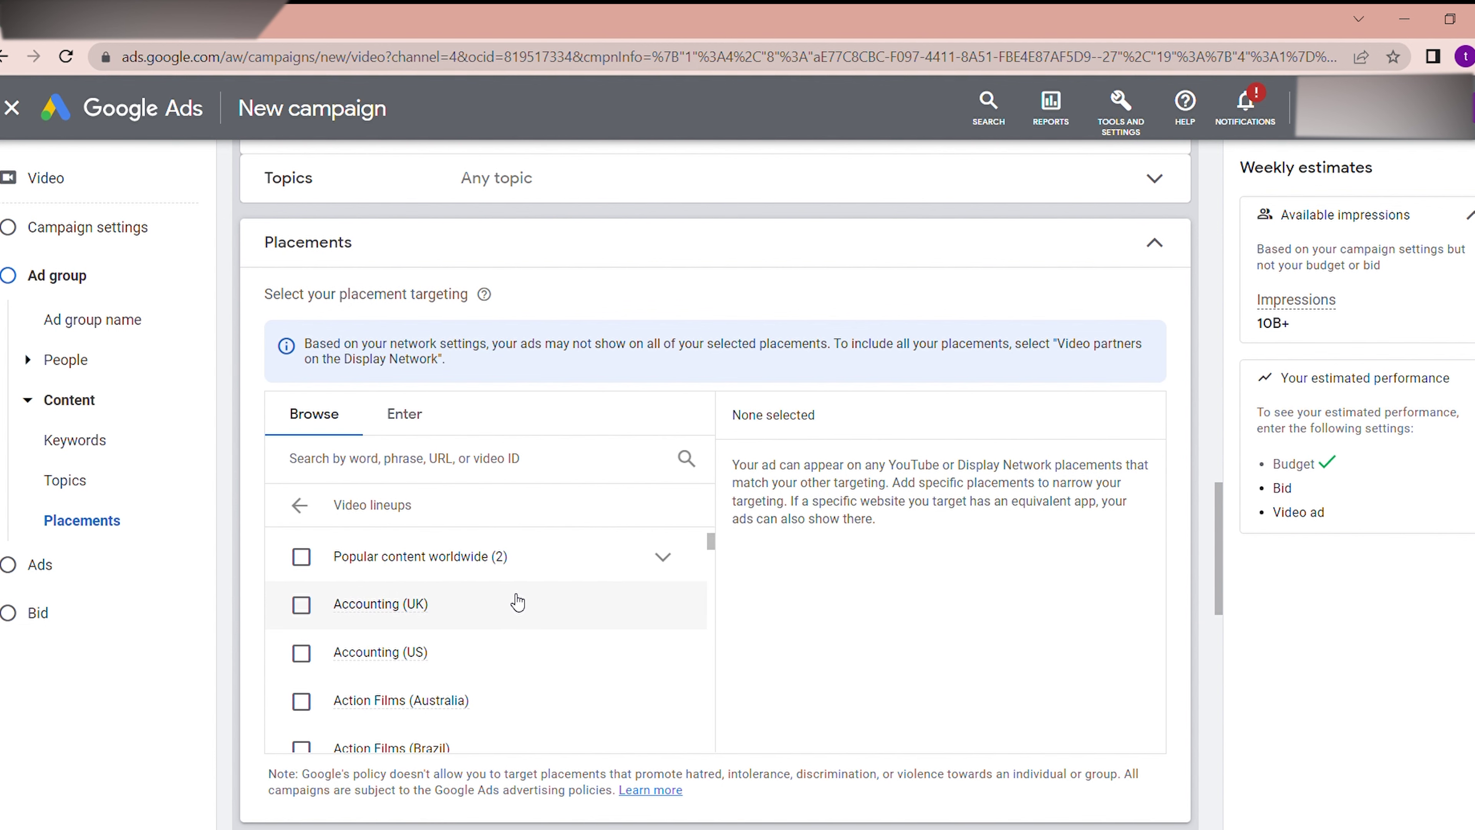
left_click(517, 602)
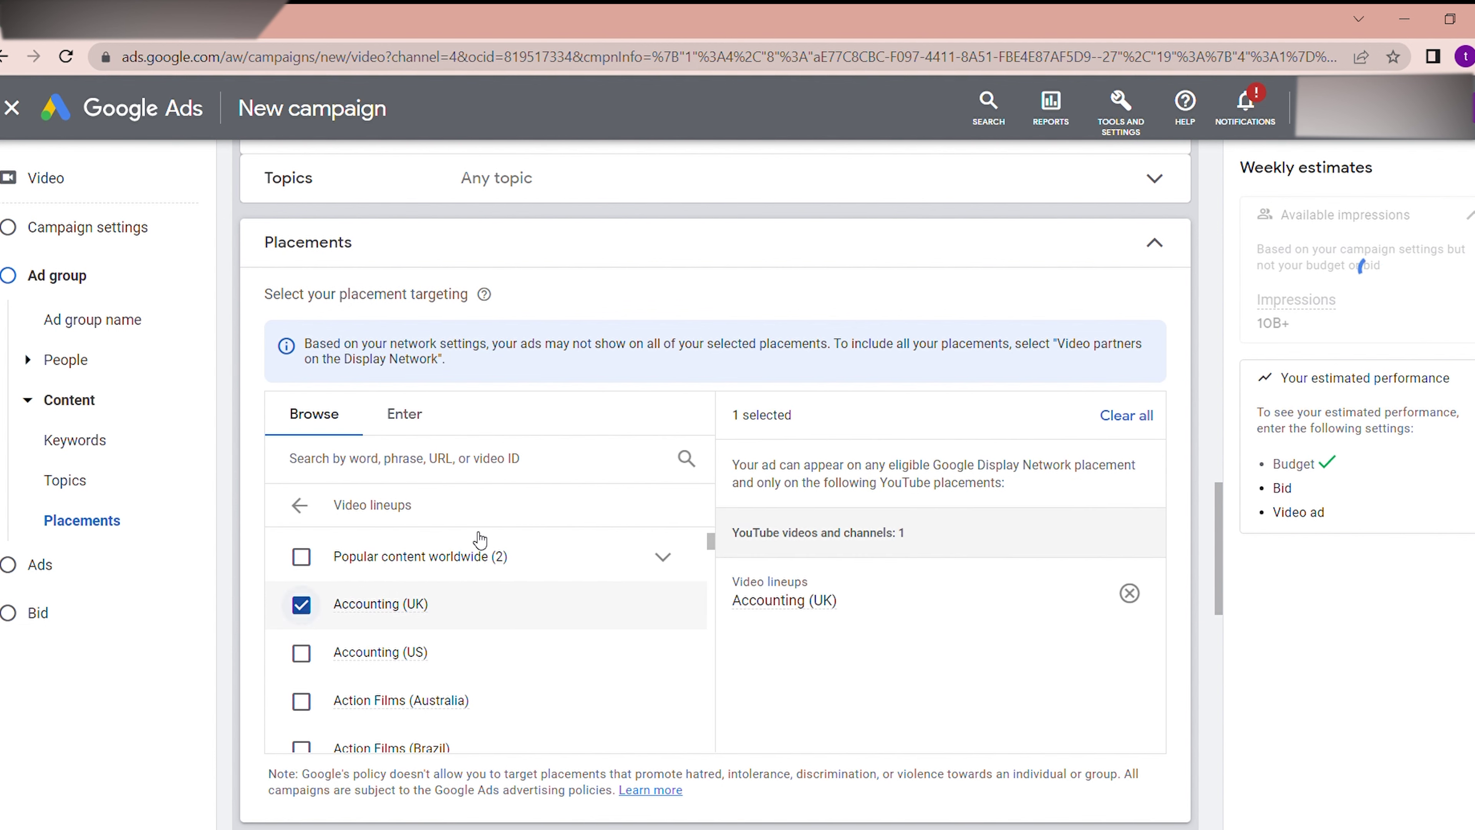
Expand the Popular content worldwide lineups and include Video partners on the Display Network in the campaign's networks.
left_click(620, 554)
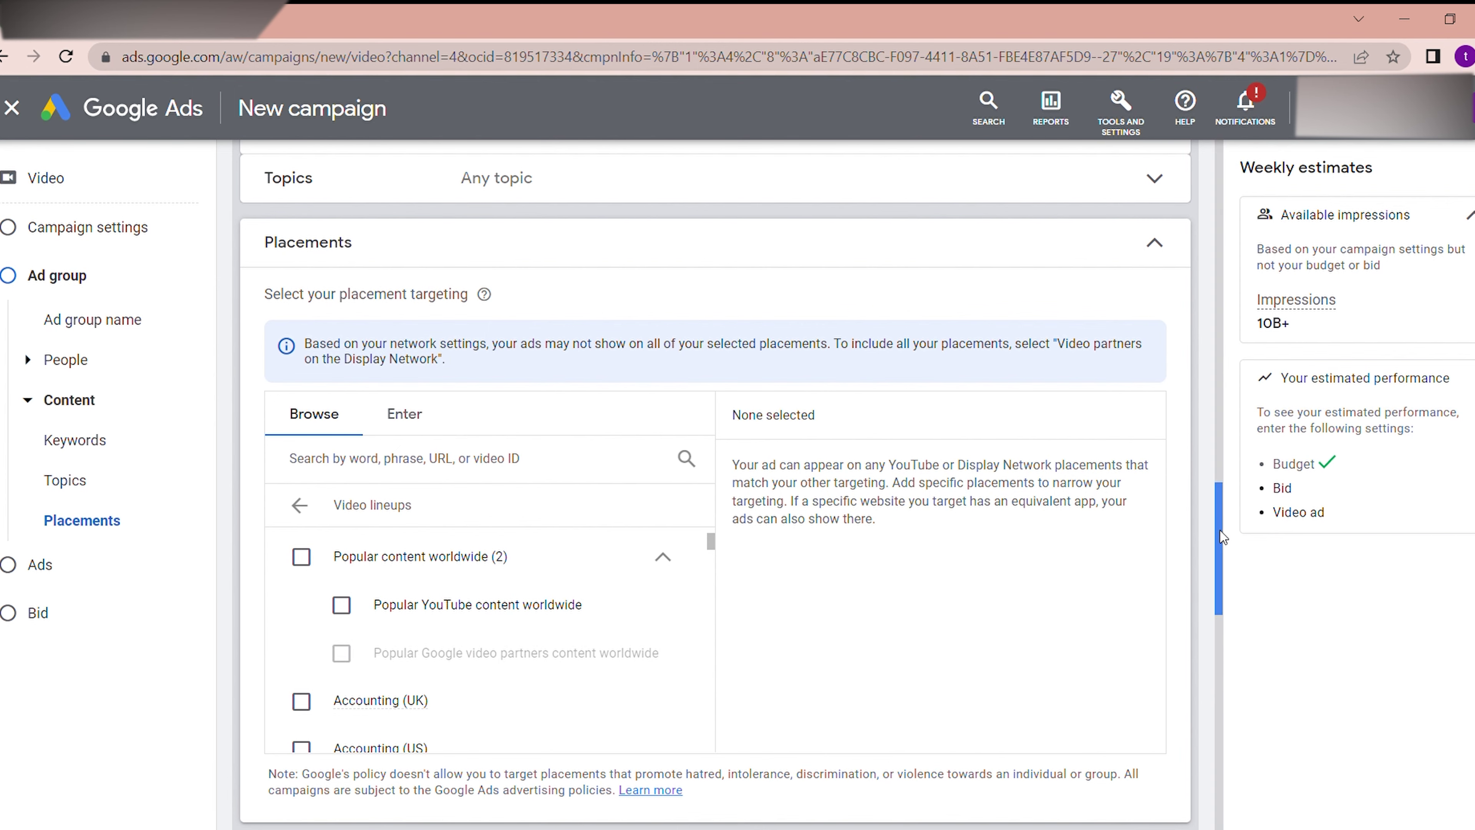
left_click_drag(1222, 538, 1272, 274)
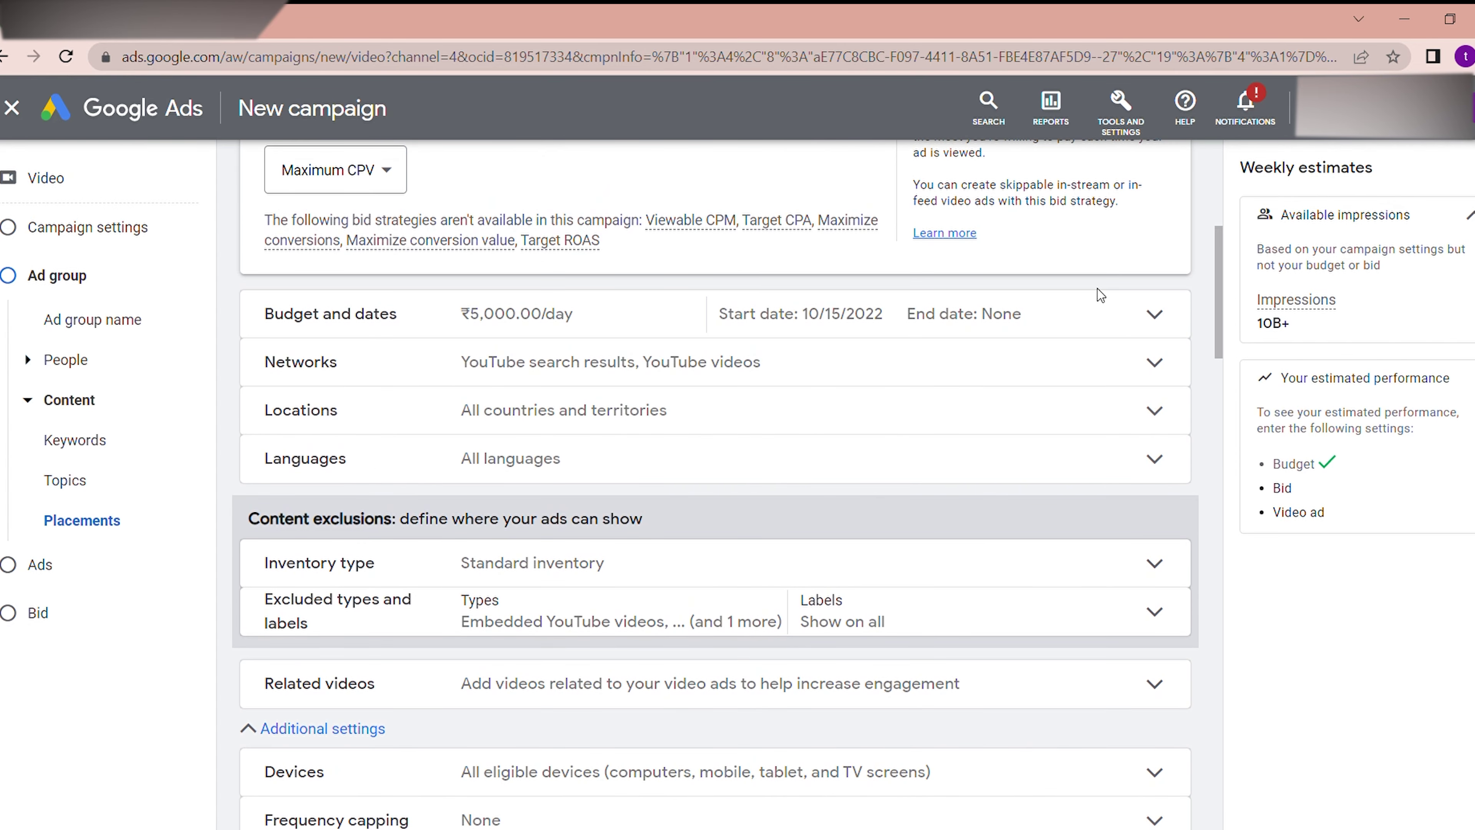
left_click(918, 360)
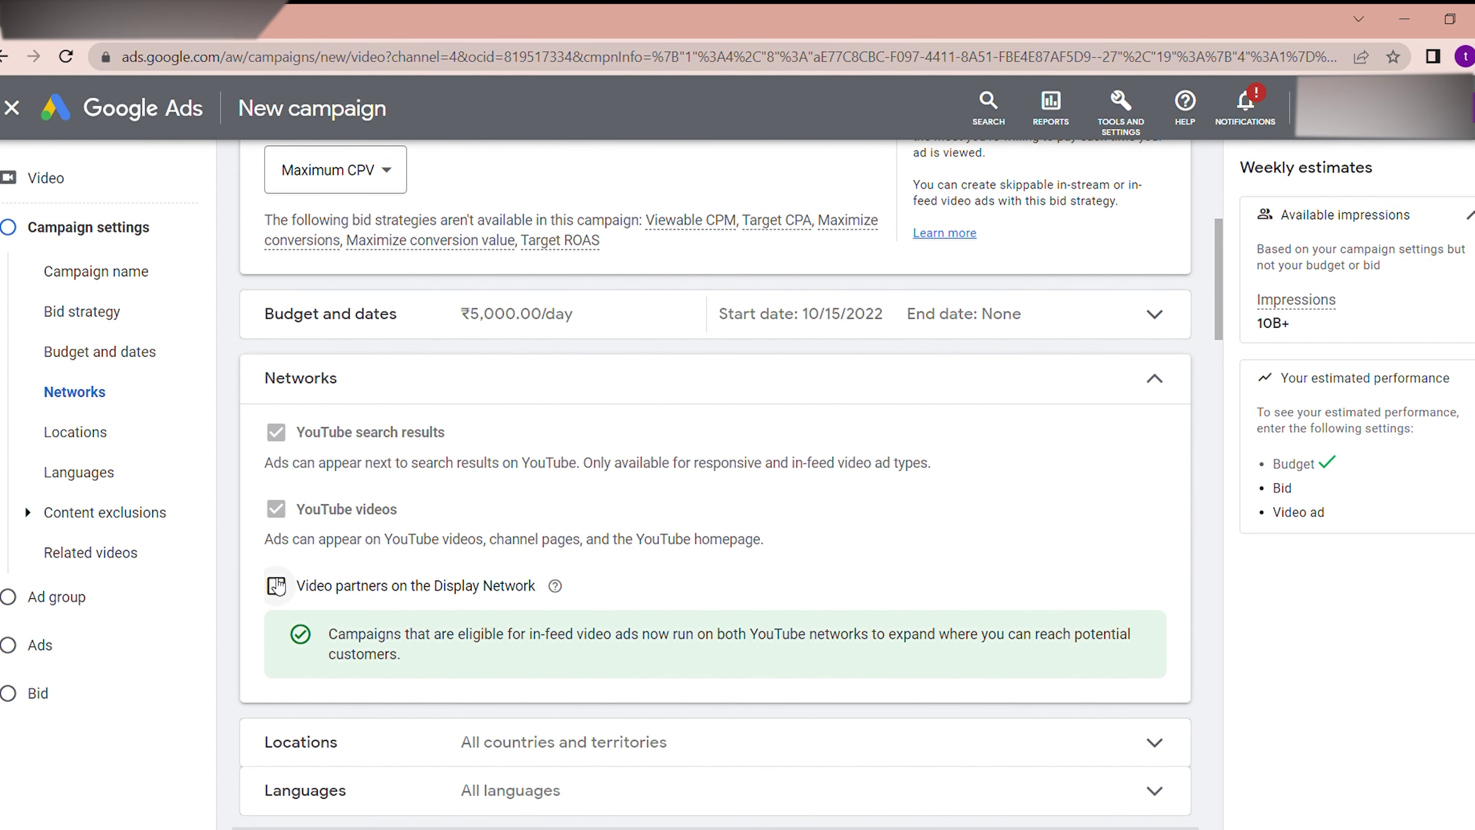
left_click(277, 585)
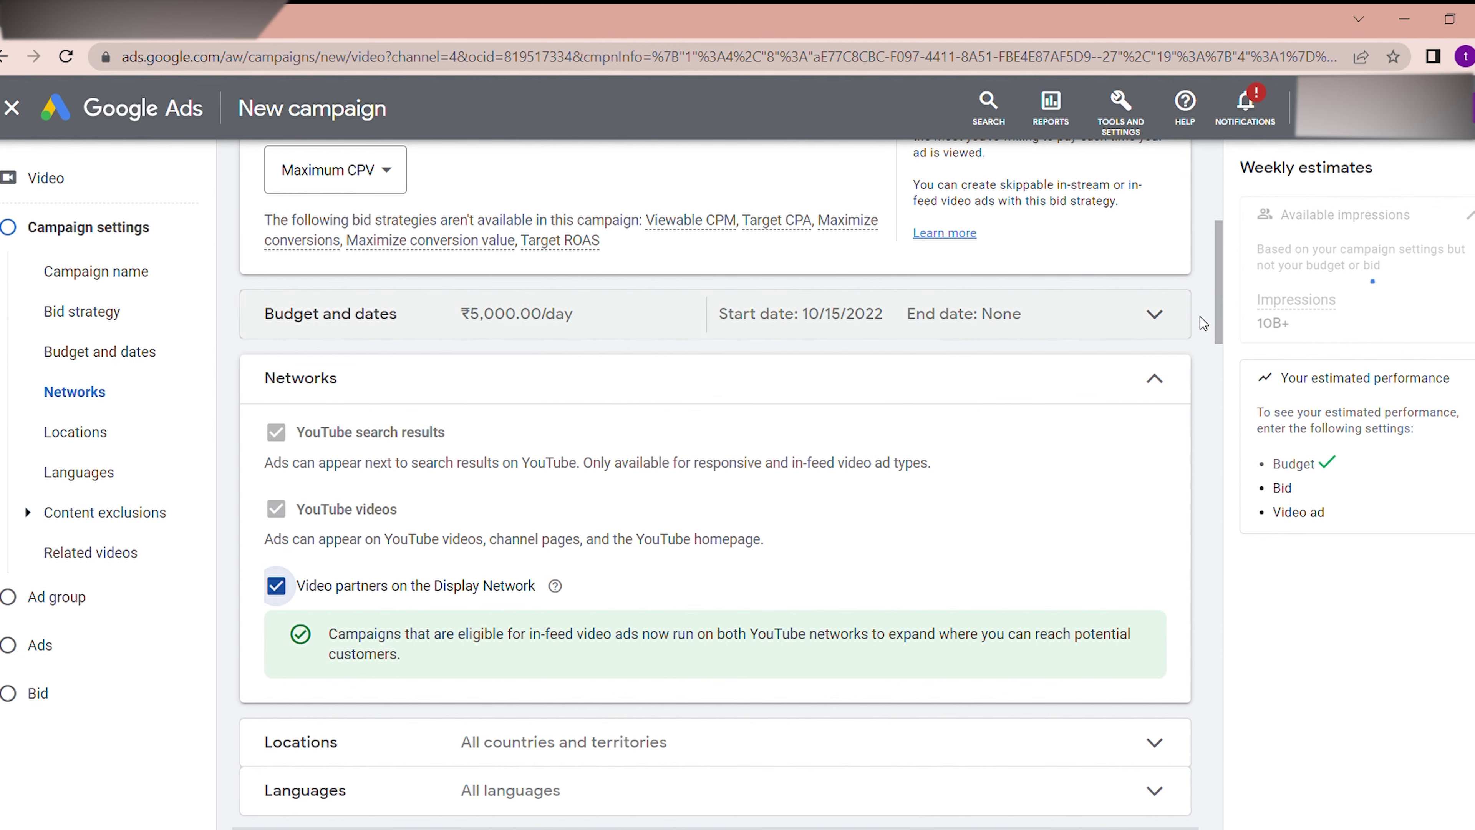
left_click_drag(1220, 314, 1254, 631)
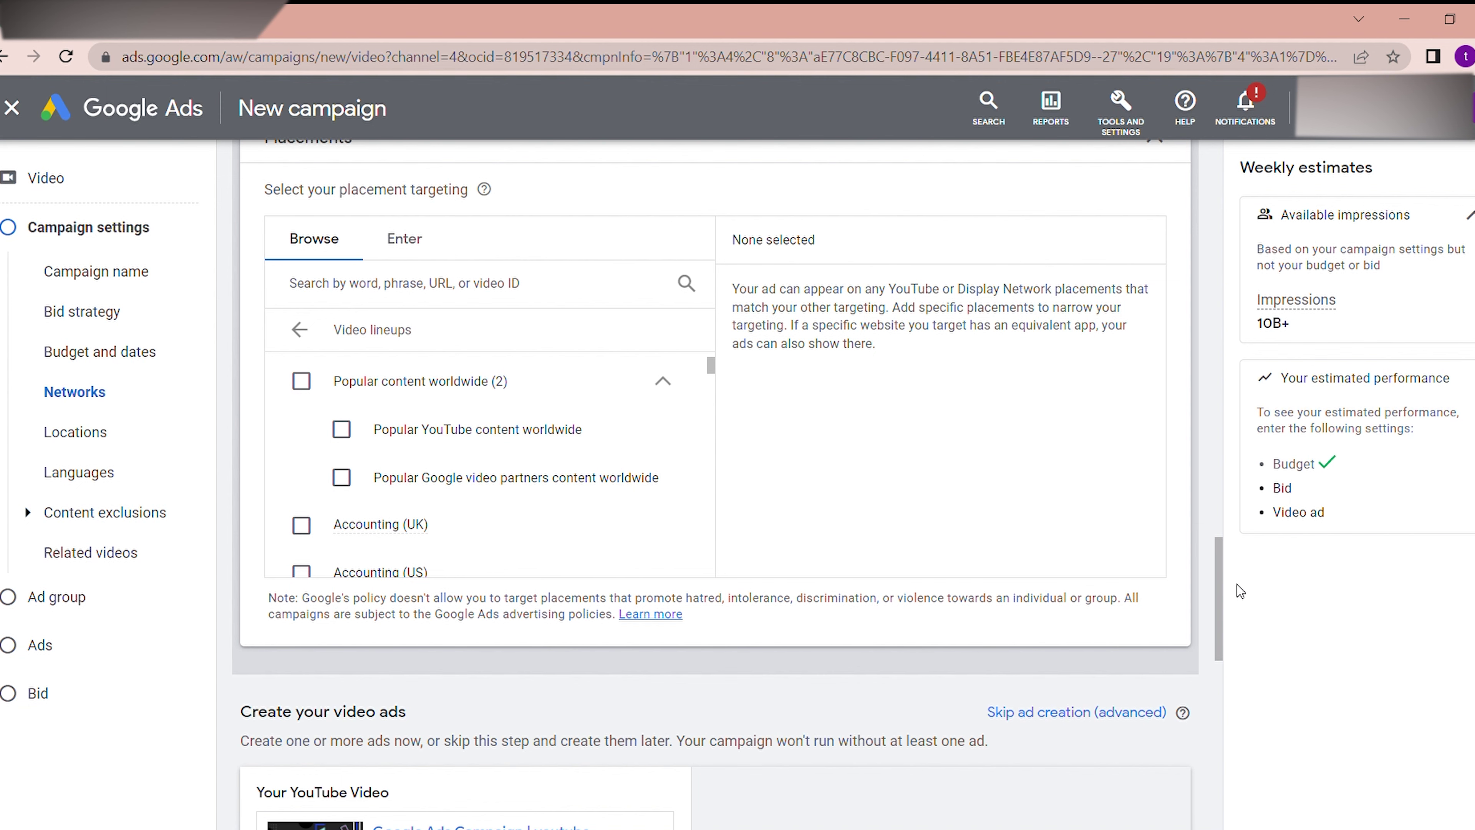
Exclude Video partners on the Display Network from the campaign's networks again and collapse the Networks section.
left_click_drag(1217, 587, 1188, 283)
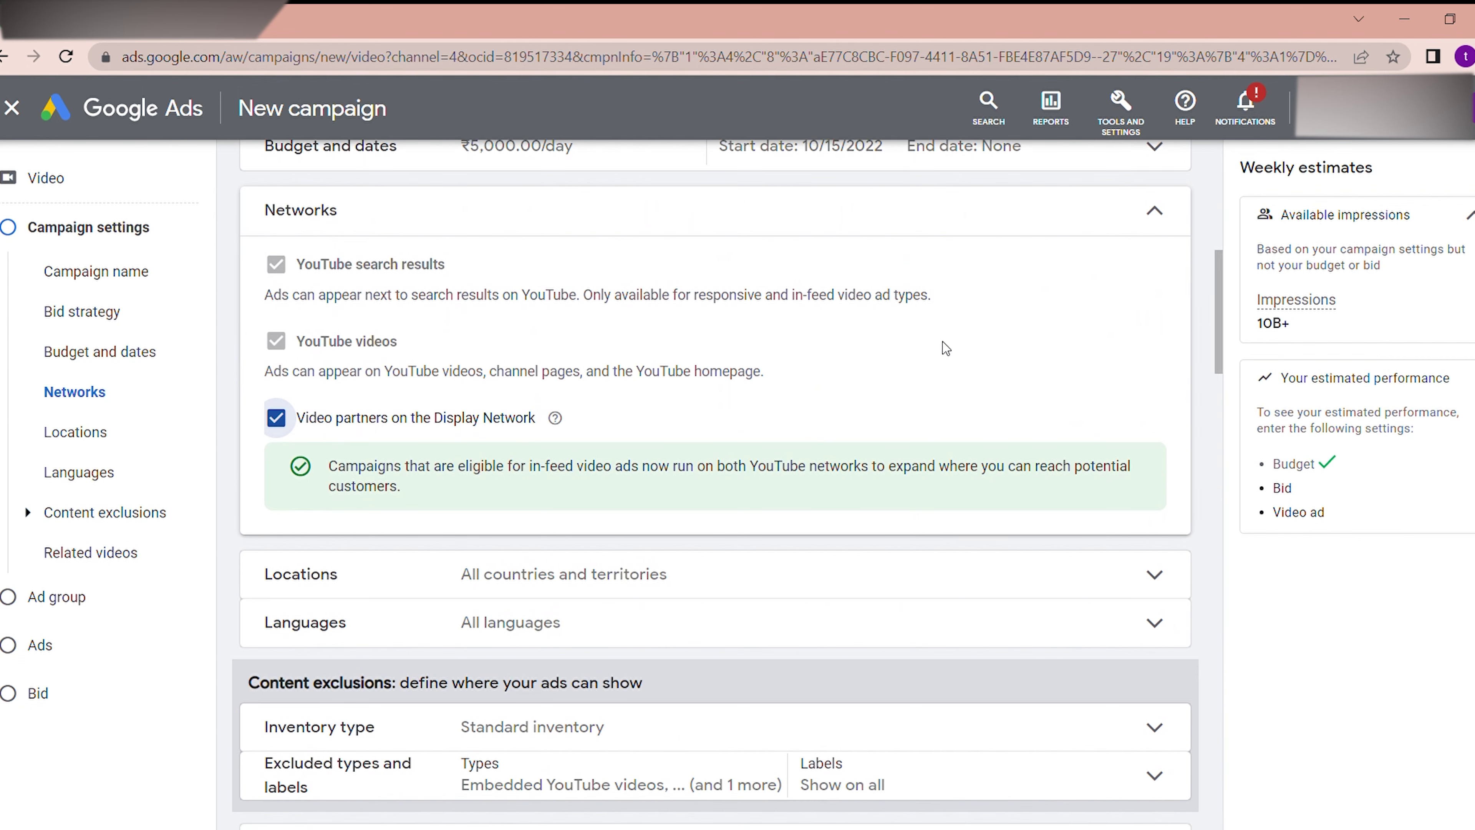
left_click(277, 418)
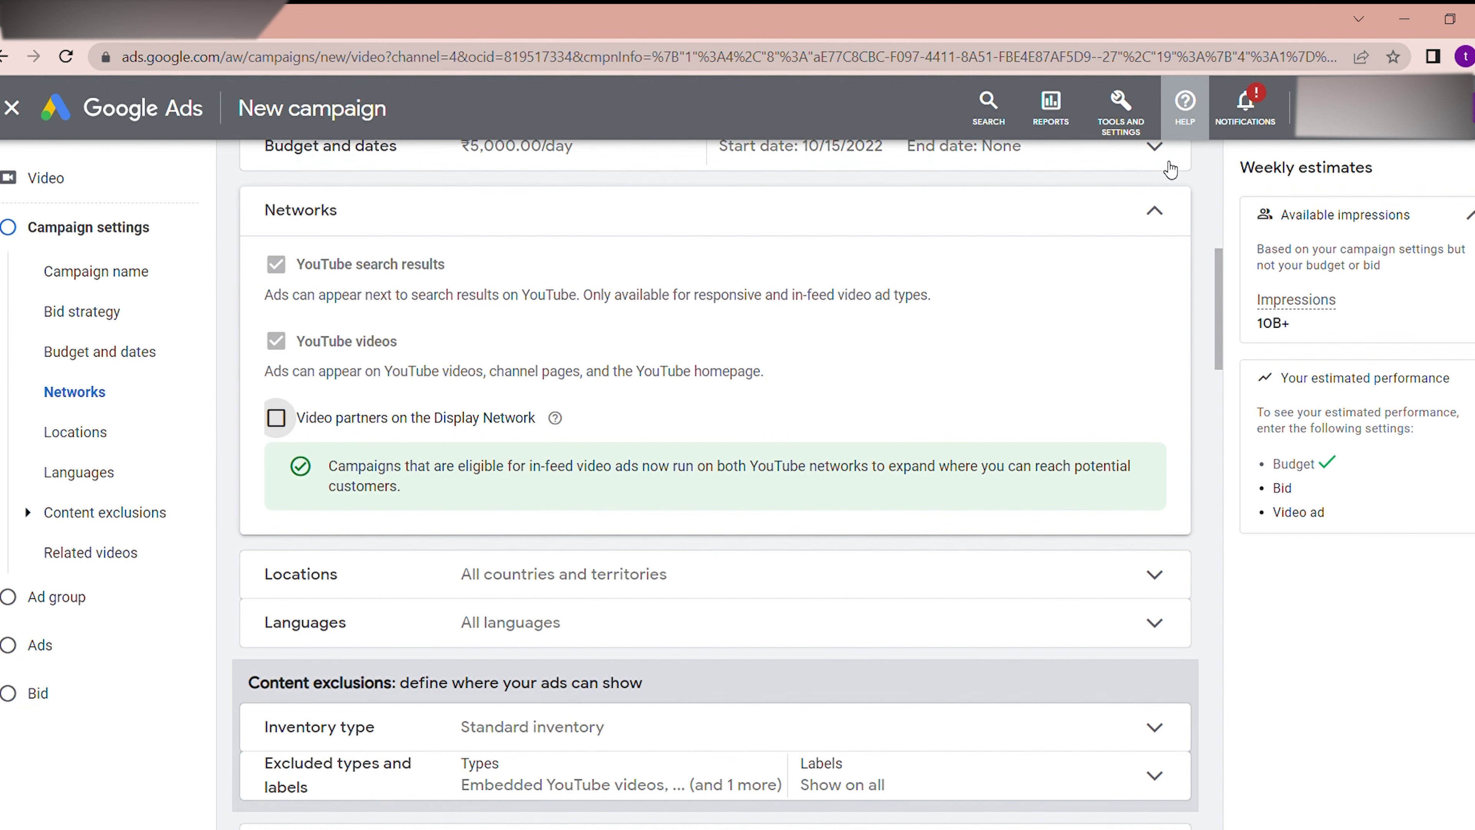
left_click(1154, 209)
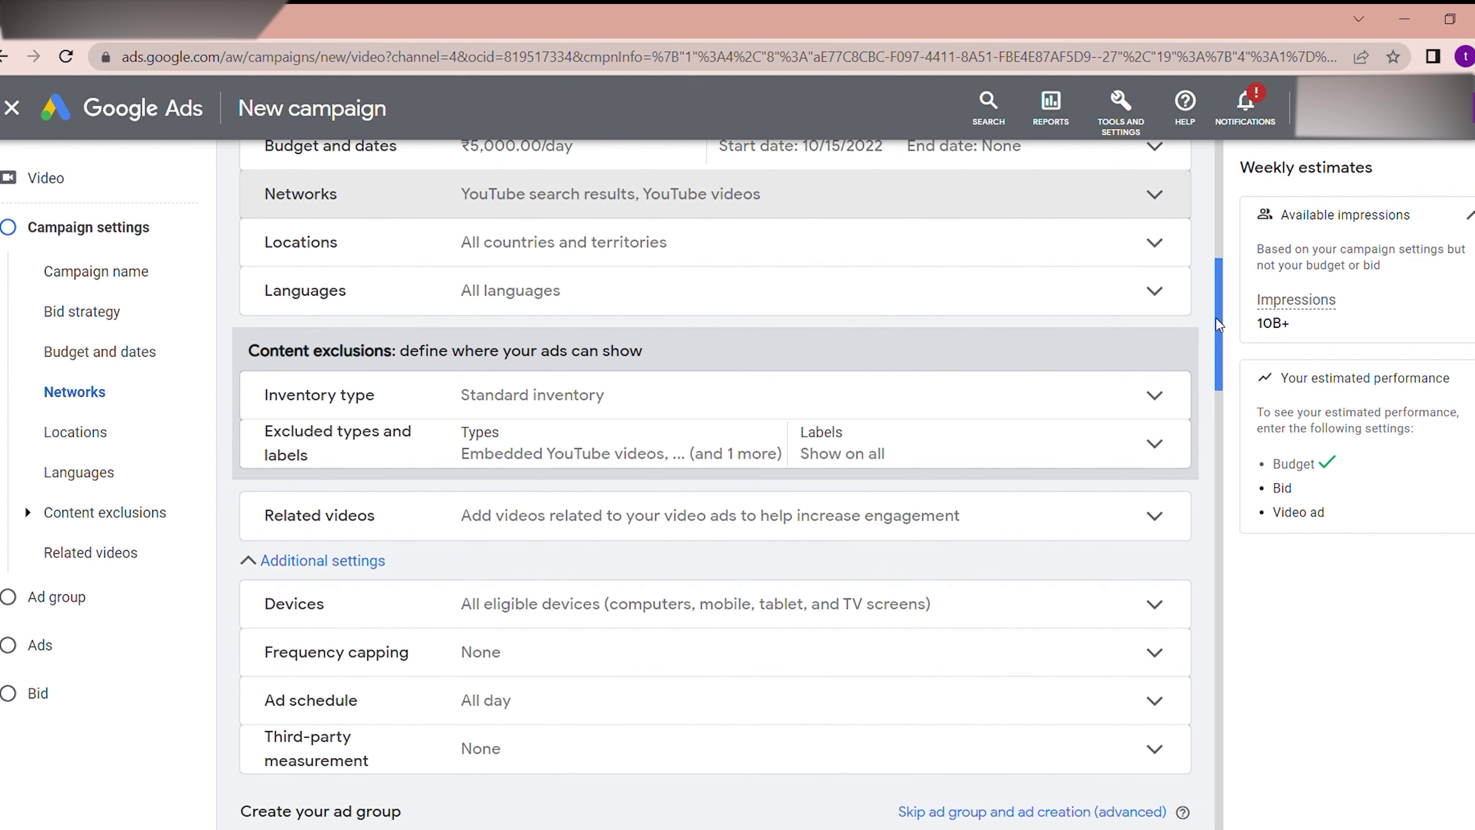
scroll(1242, 620, "down", 10)
scroll(1242, 631, "up", 6)
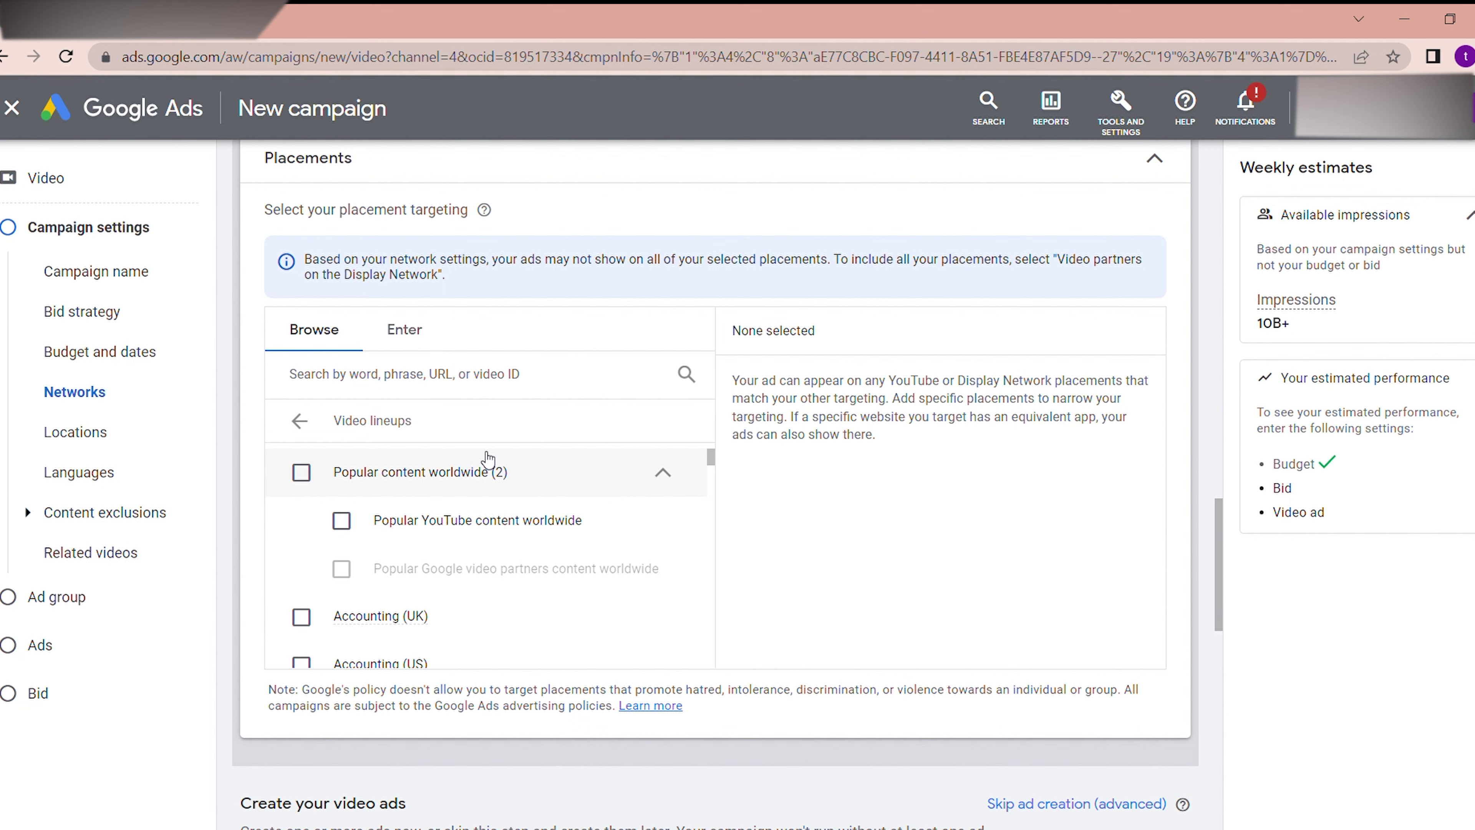
left_click(314, 433)
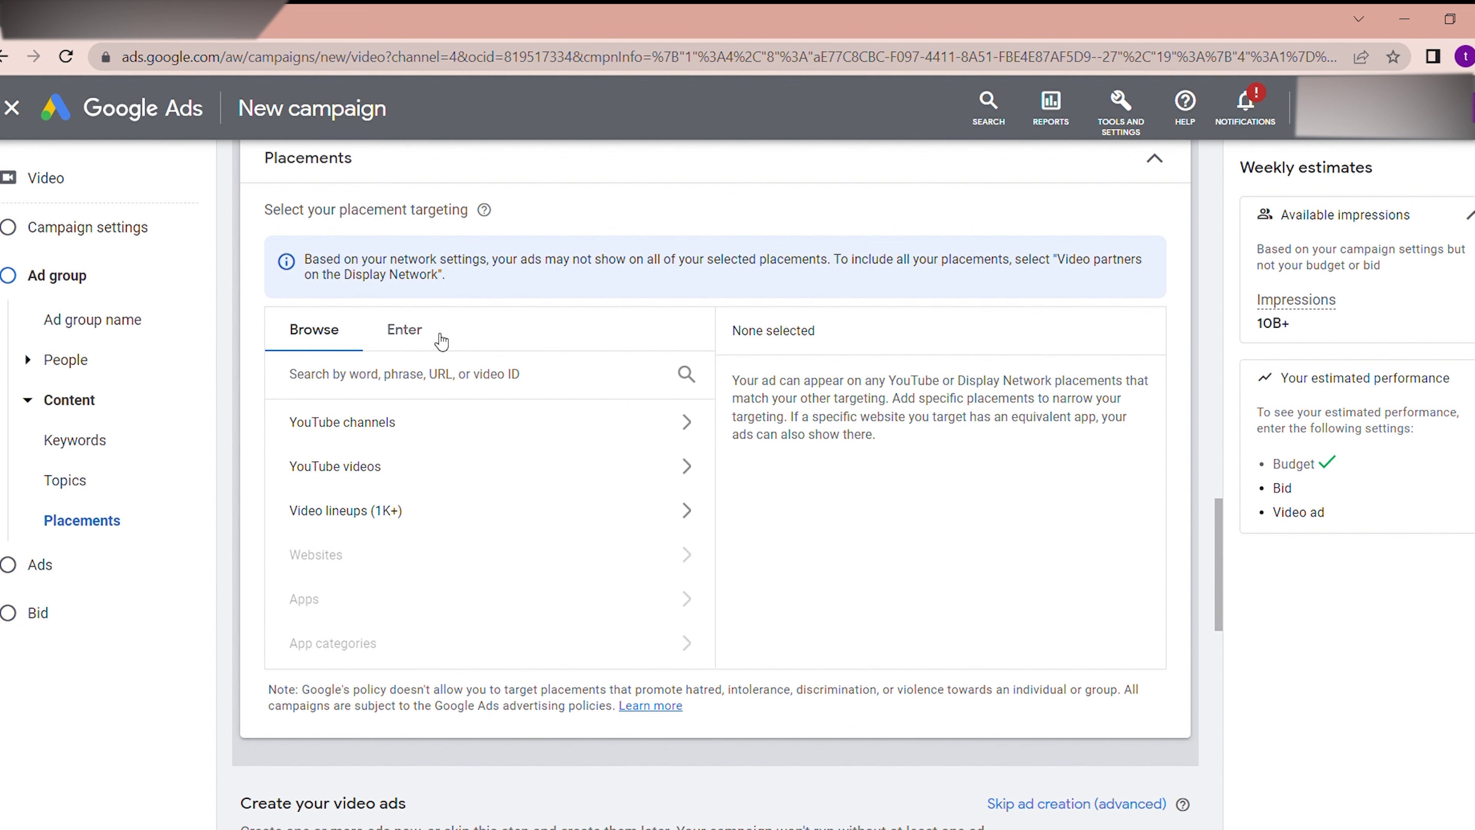
left_click(406, 330)
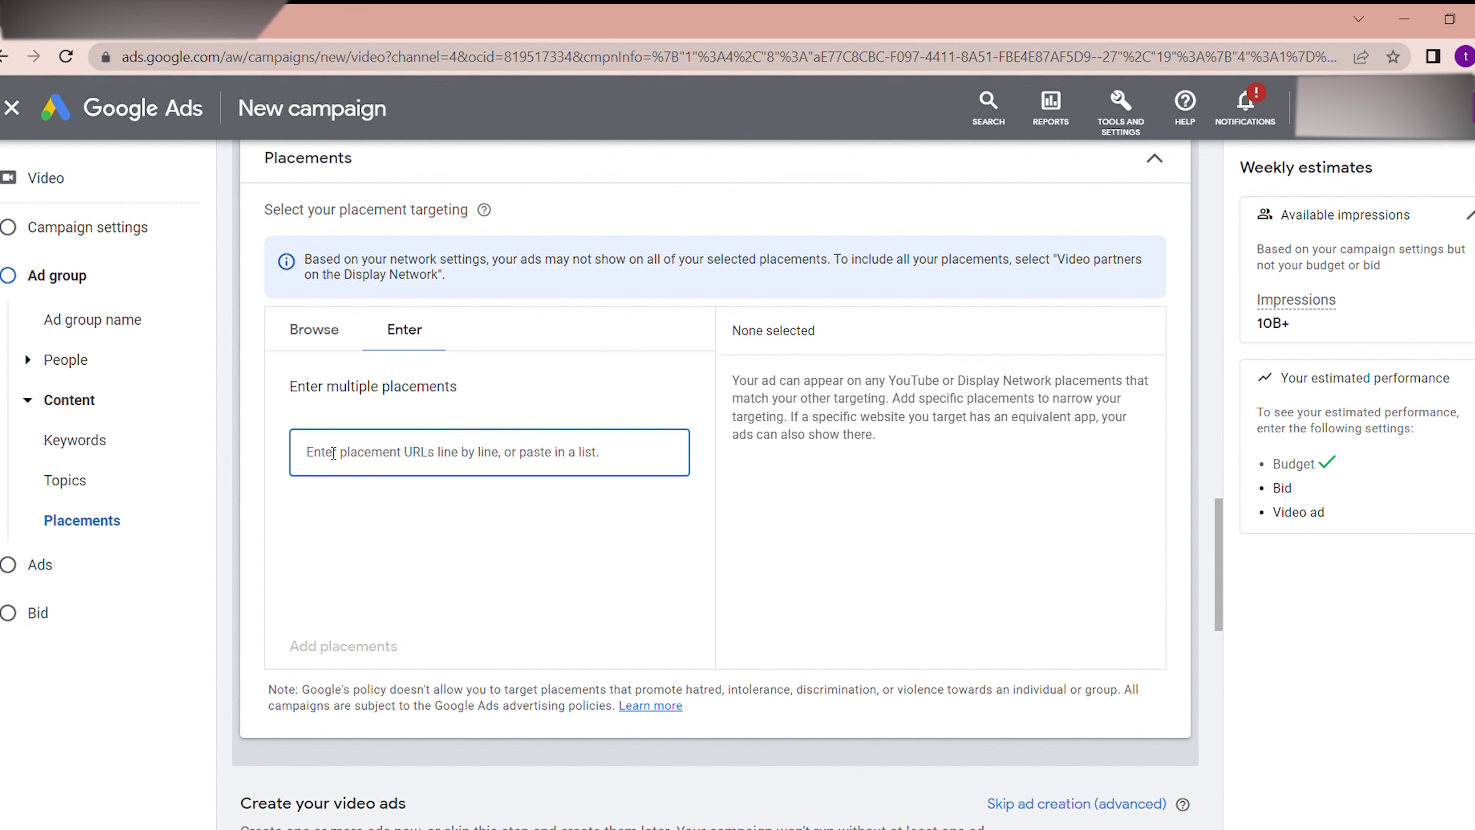
type("ww")
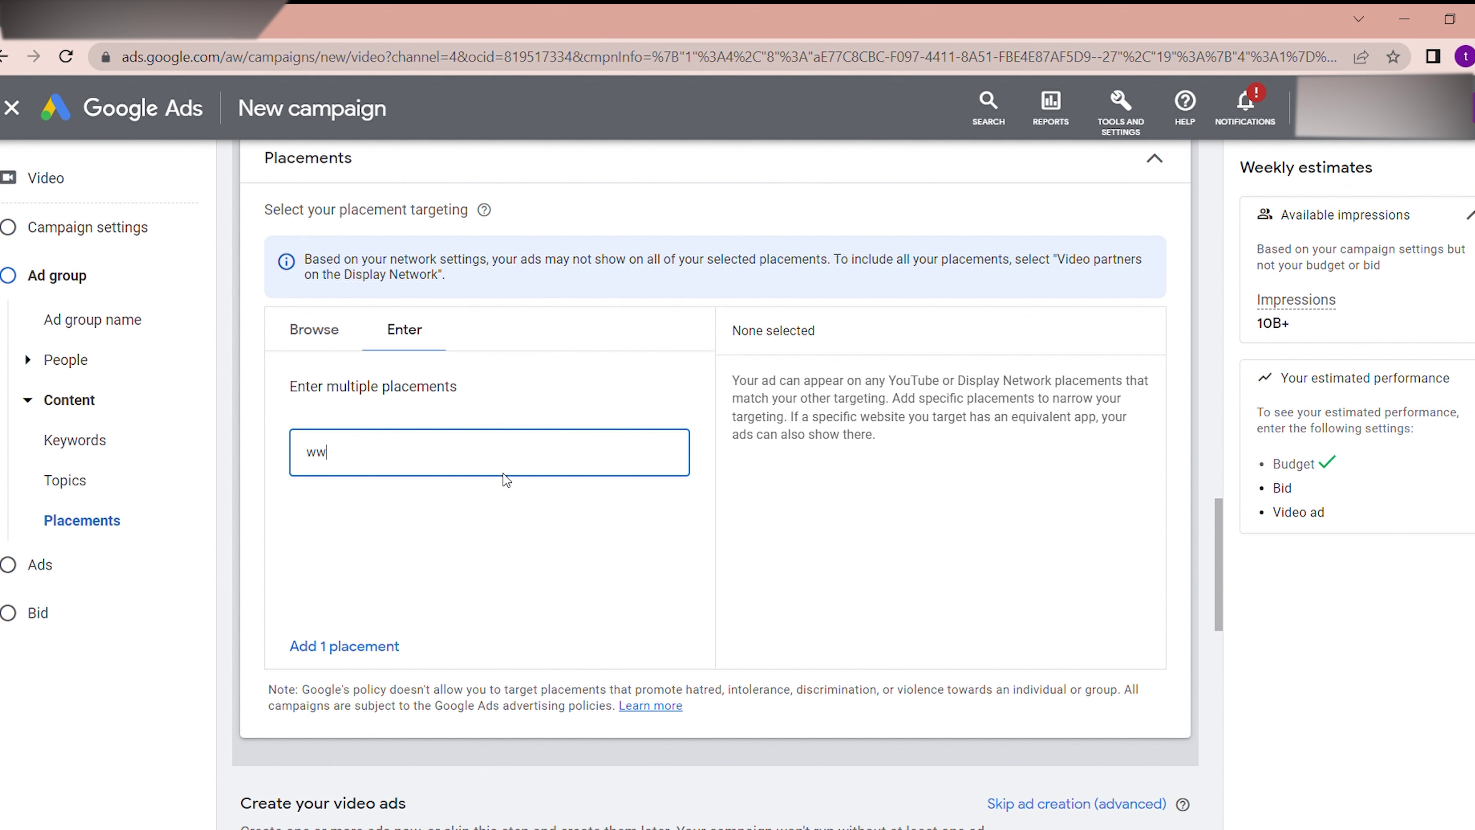
type("w.youtube.com/")
Clear the manually entered placement URL and collapse the Placements section.
key("BackSpace")
key("BackSpace")
key("BackSpace")
key("BackSpace")
key("BackSpace")
key("BackSpace")
key("BackSpace")
key("BackSpace")
key("BackSpace")
key("BackSpace")
key("BackSpace")
key("BackSpace")
key("BackSpace")
key("BackSpace")
key("BackSpace")
key("BackSpace")
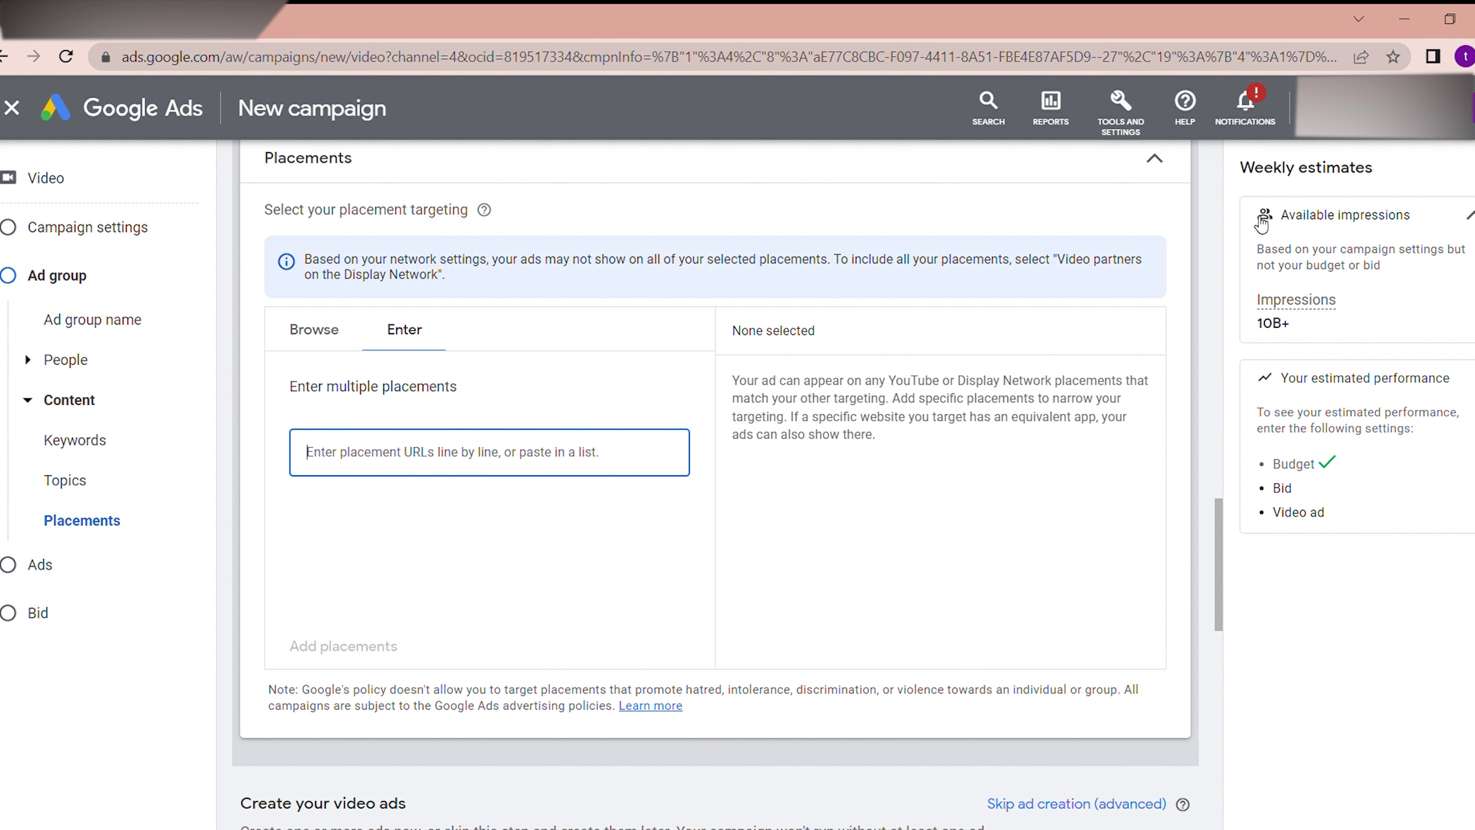
left_click(1153, 165)
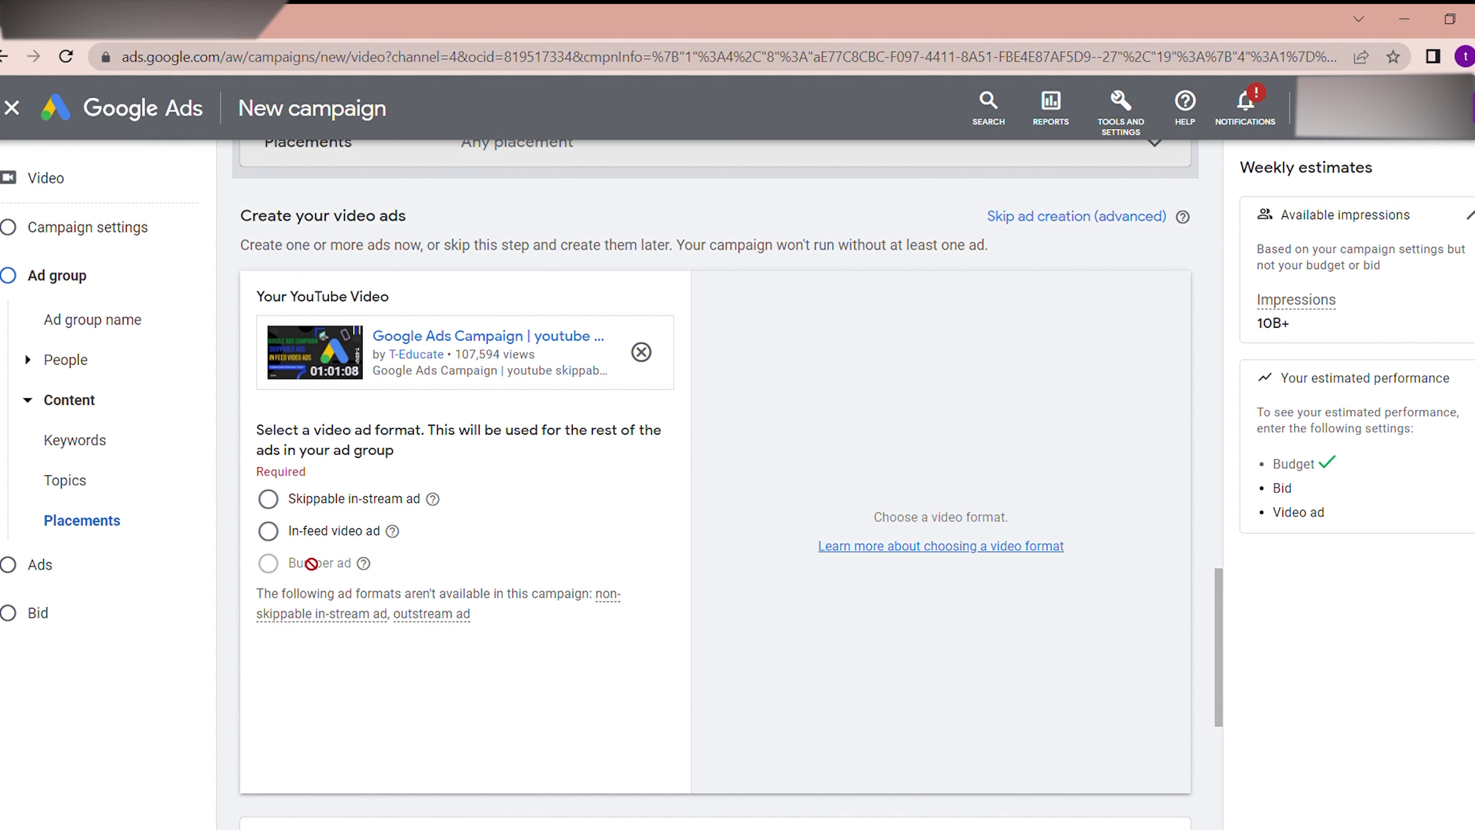
Choose In-feed video ad as the video ad format for the ad group.
mouse_move(361, 581)
mouse_move(435, 501)
mouse_move(402, 539)
left_click(281, 531)
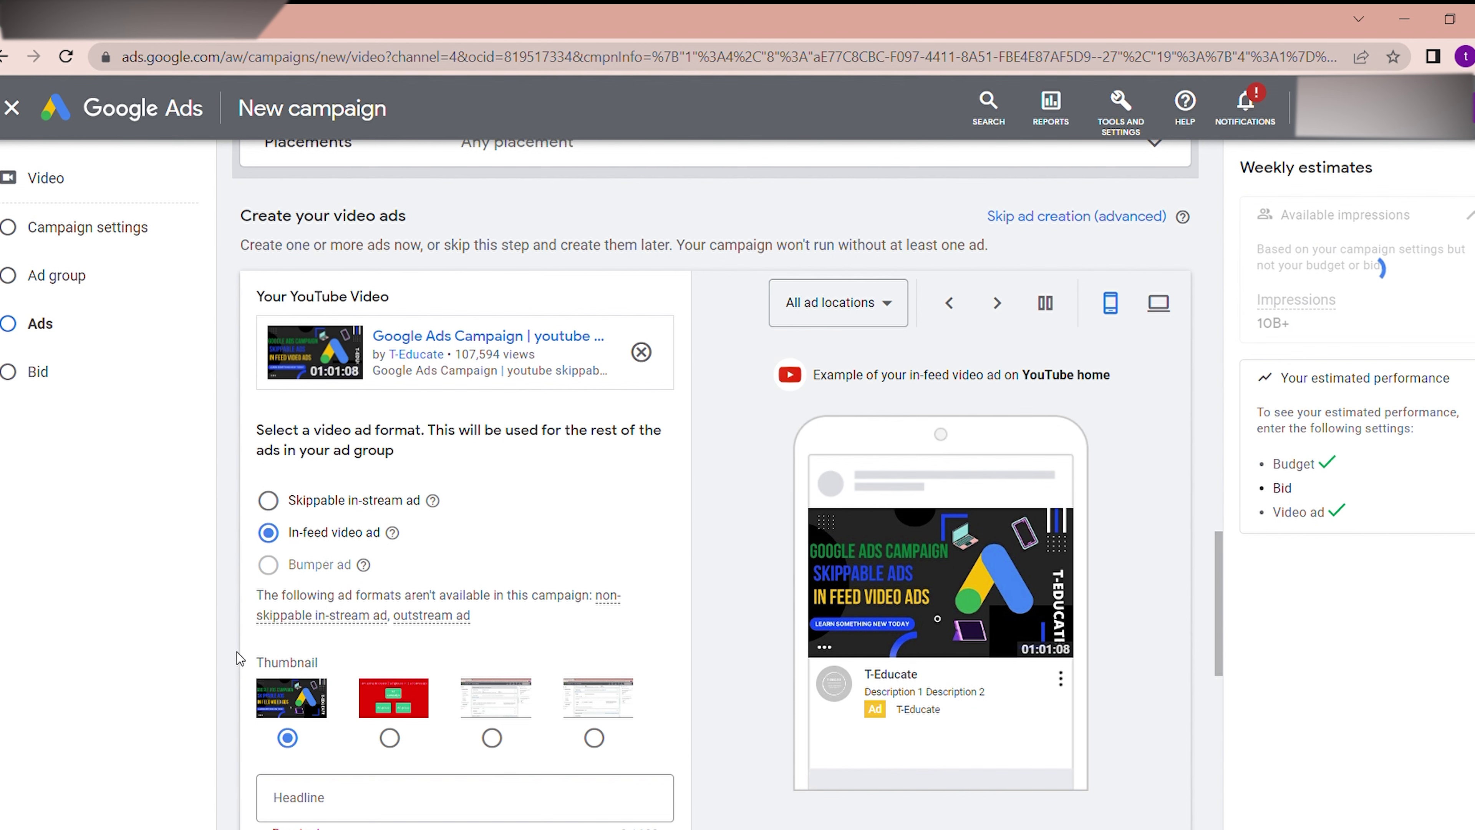
Look over the in-feed ad's thumbnail options and its headline, description and ad name fields.
scroll(234, 651, "down", 5)
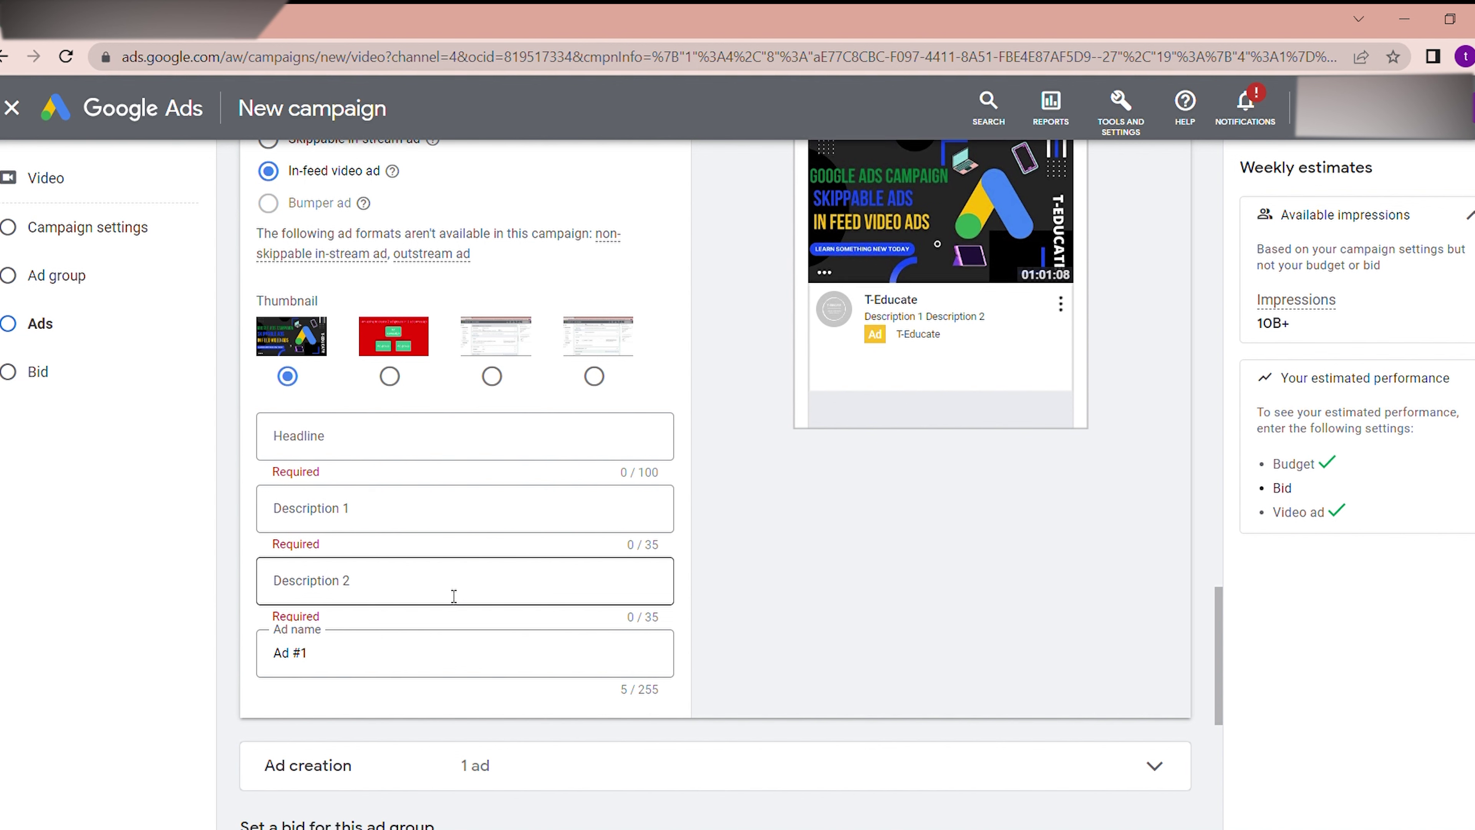
scroll(453, 595, "up", 2)
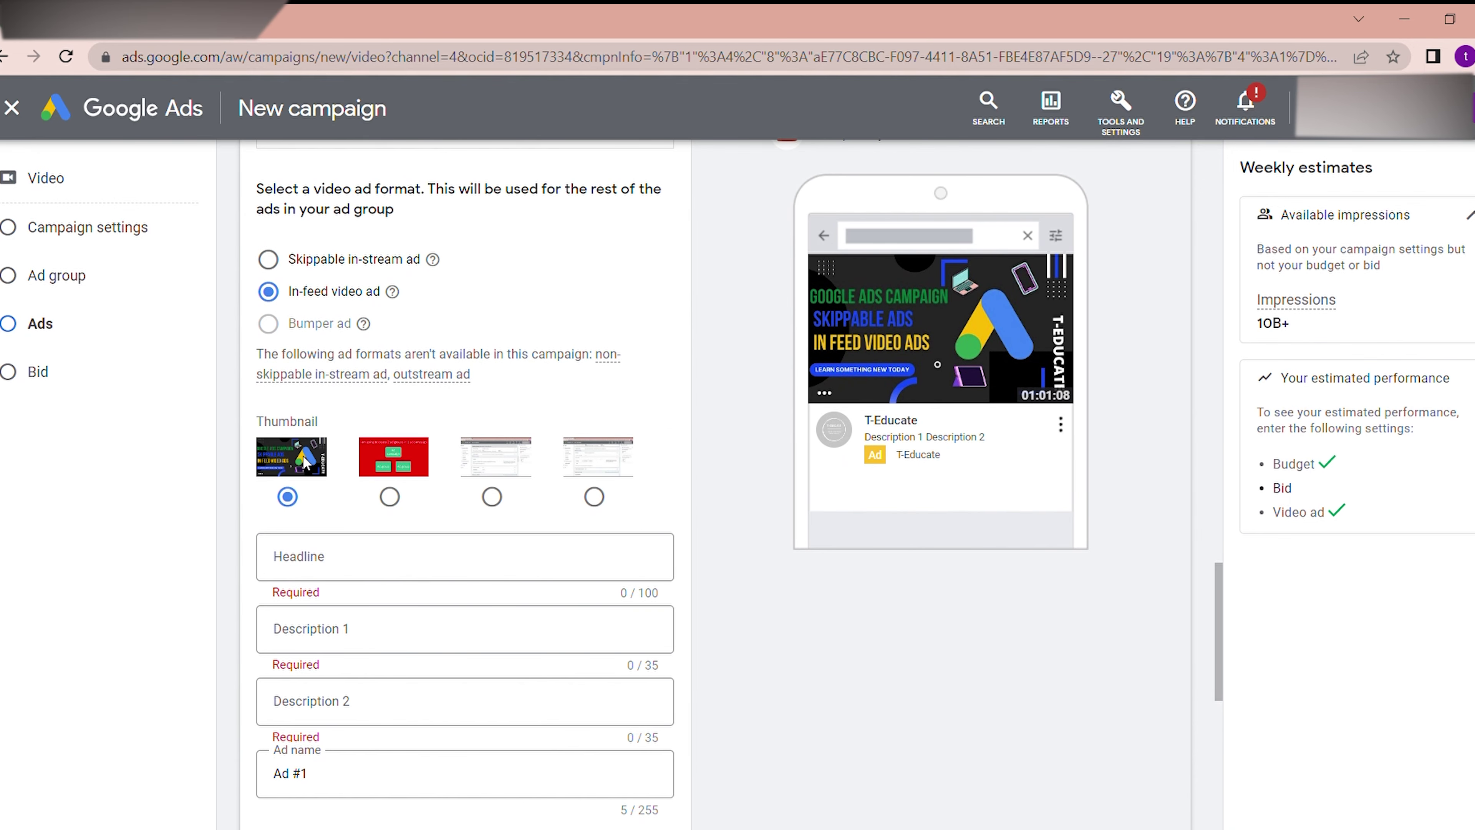
left_click(384, 570)
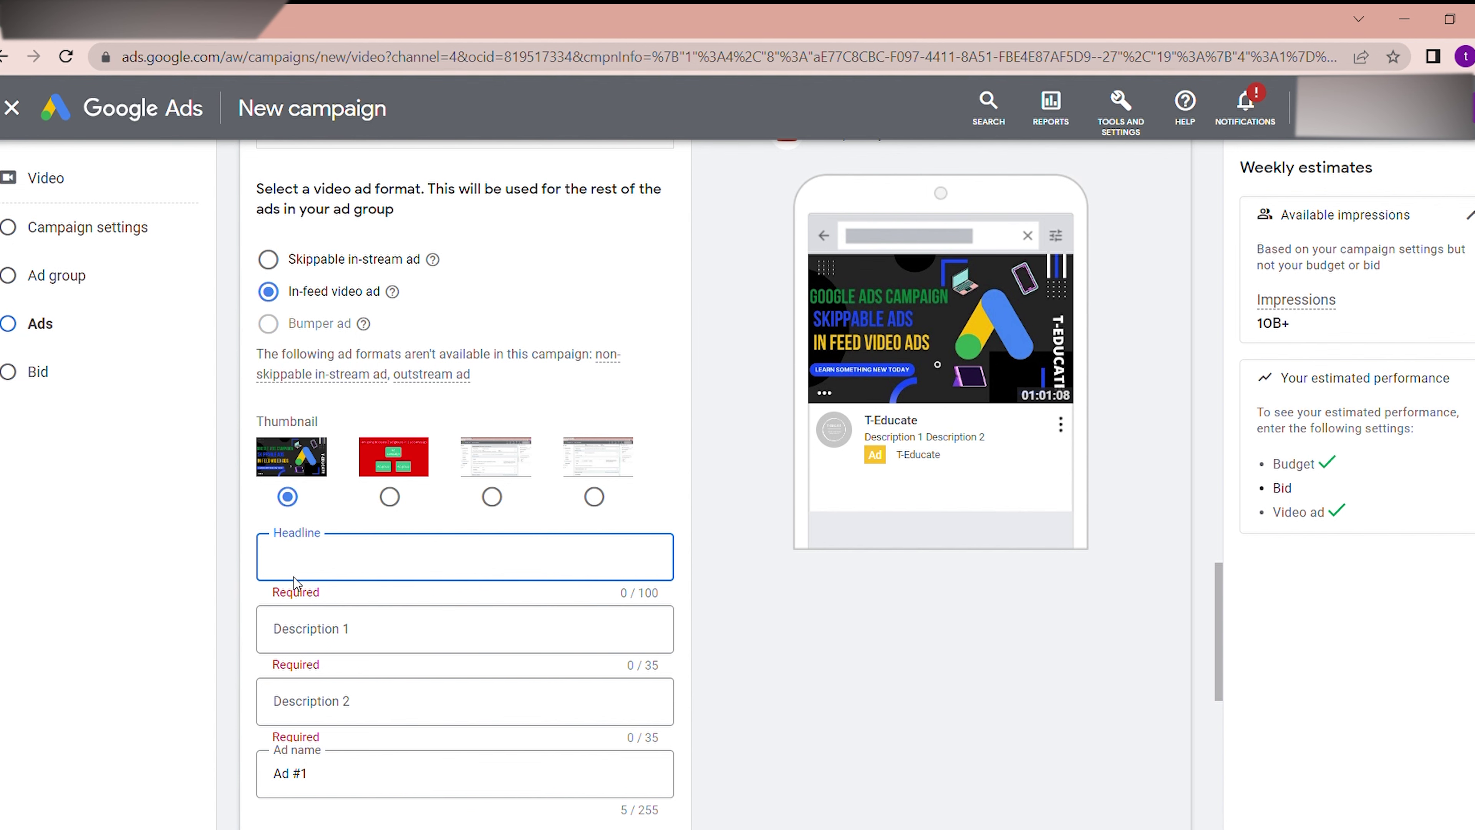
left_click(225, 641)
scroll(224, 642, "down", 2)
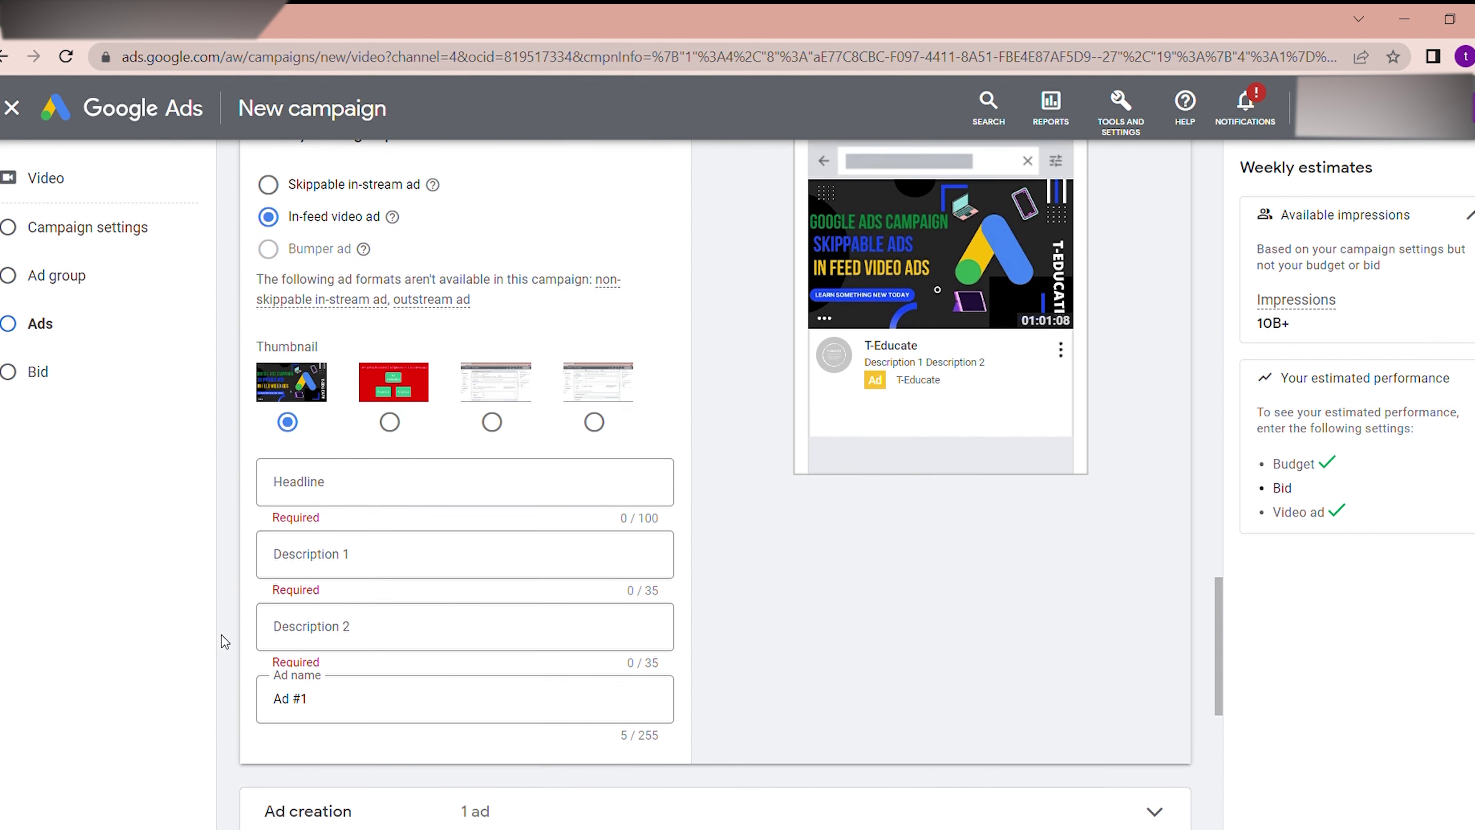
scroll(224, 642, "down", 5)
scroll(225, 642, "up", 3)
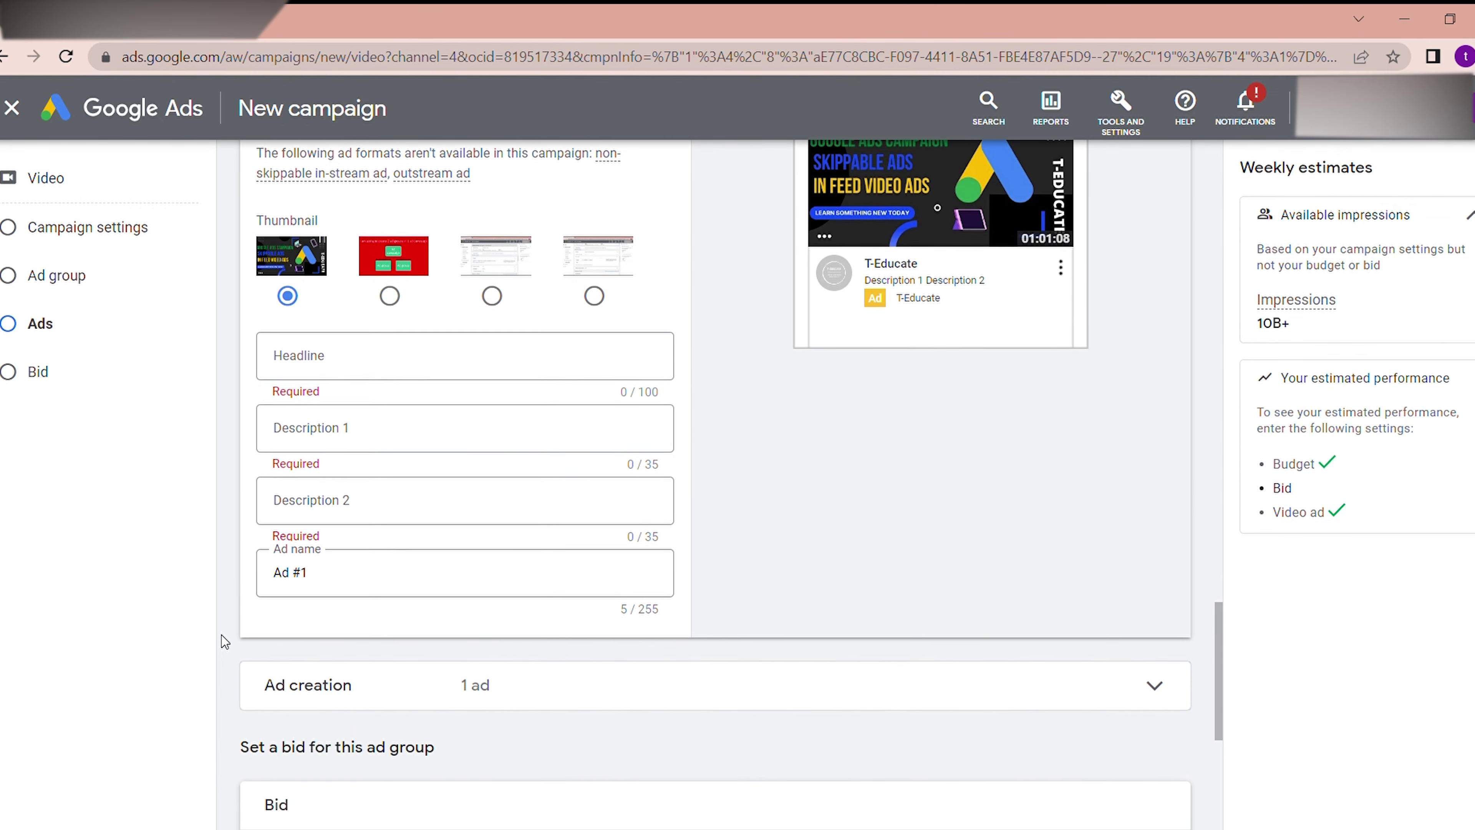
Set the ad group's Maximum CPV bid to ₹0.01.
scroll(225, 642, "down", 7)
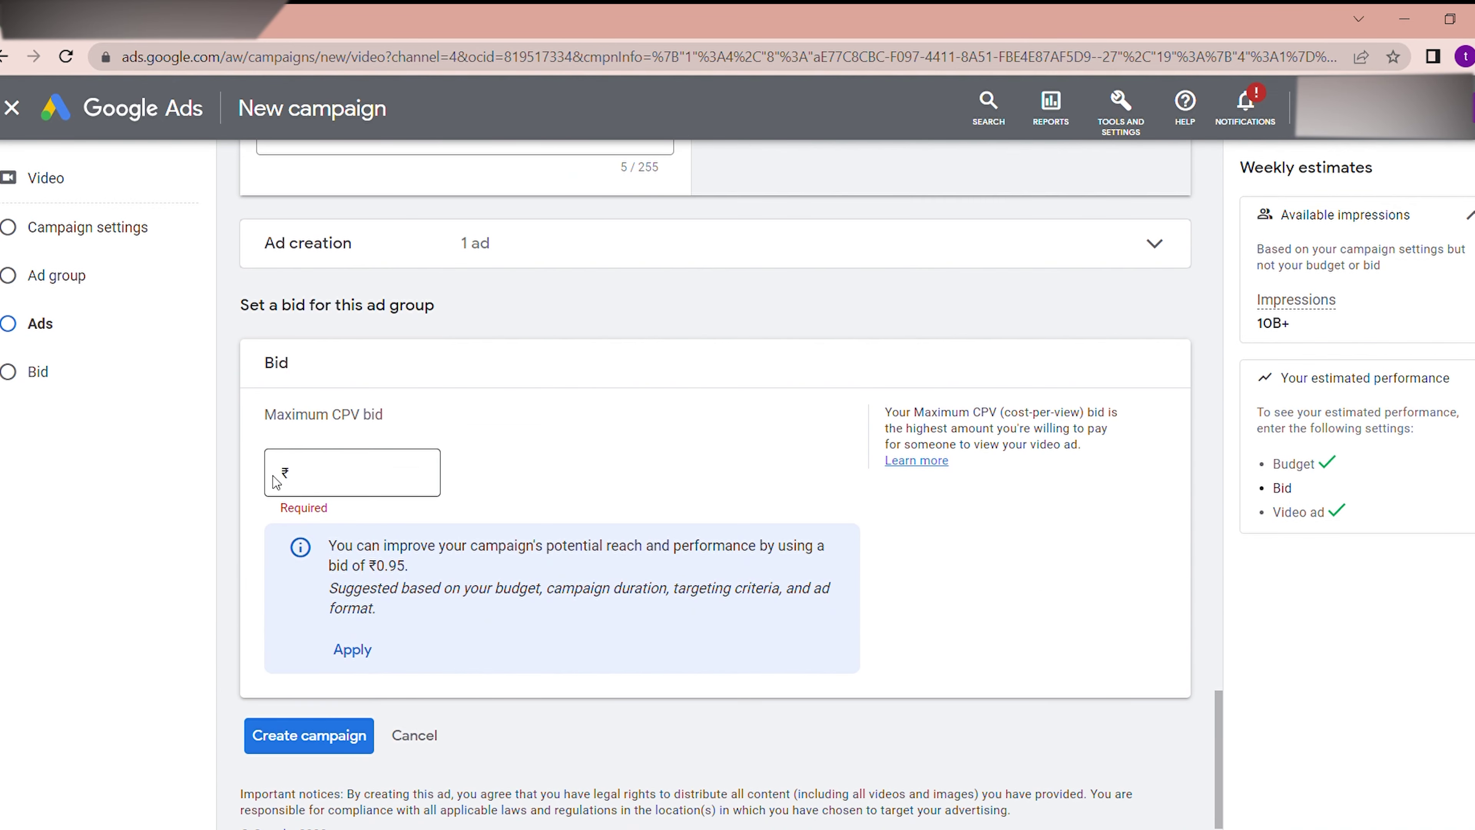
left_click(357, 472)
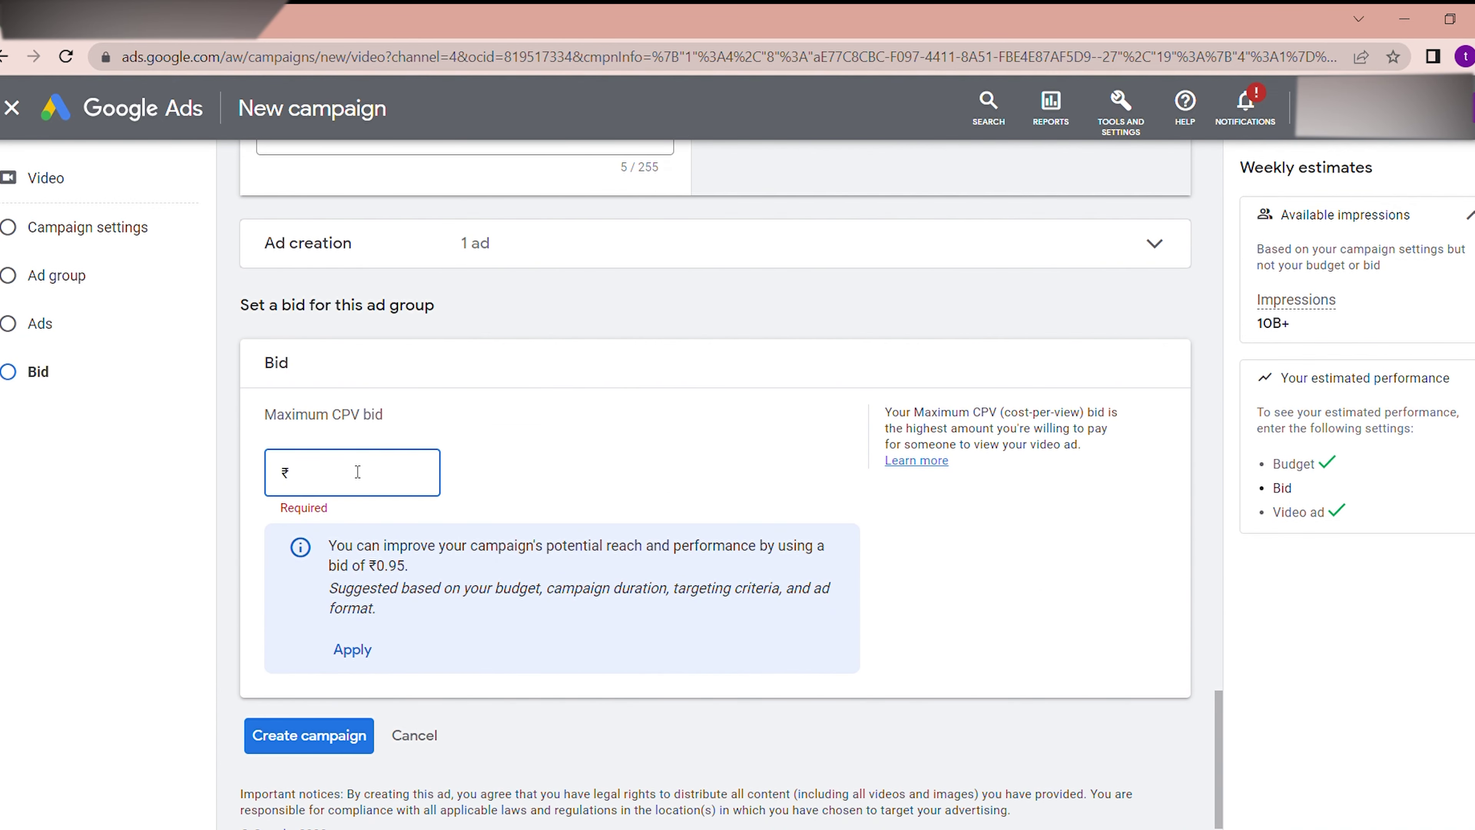
type("0.00")
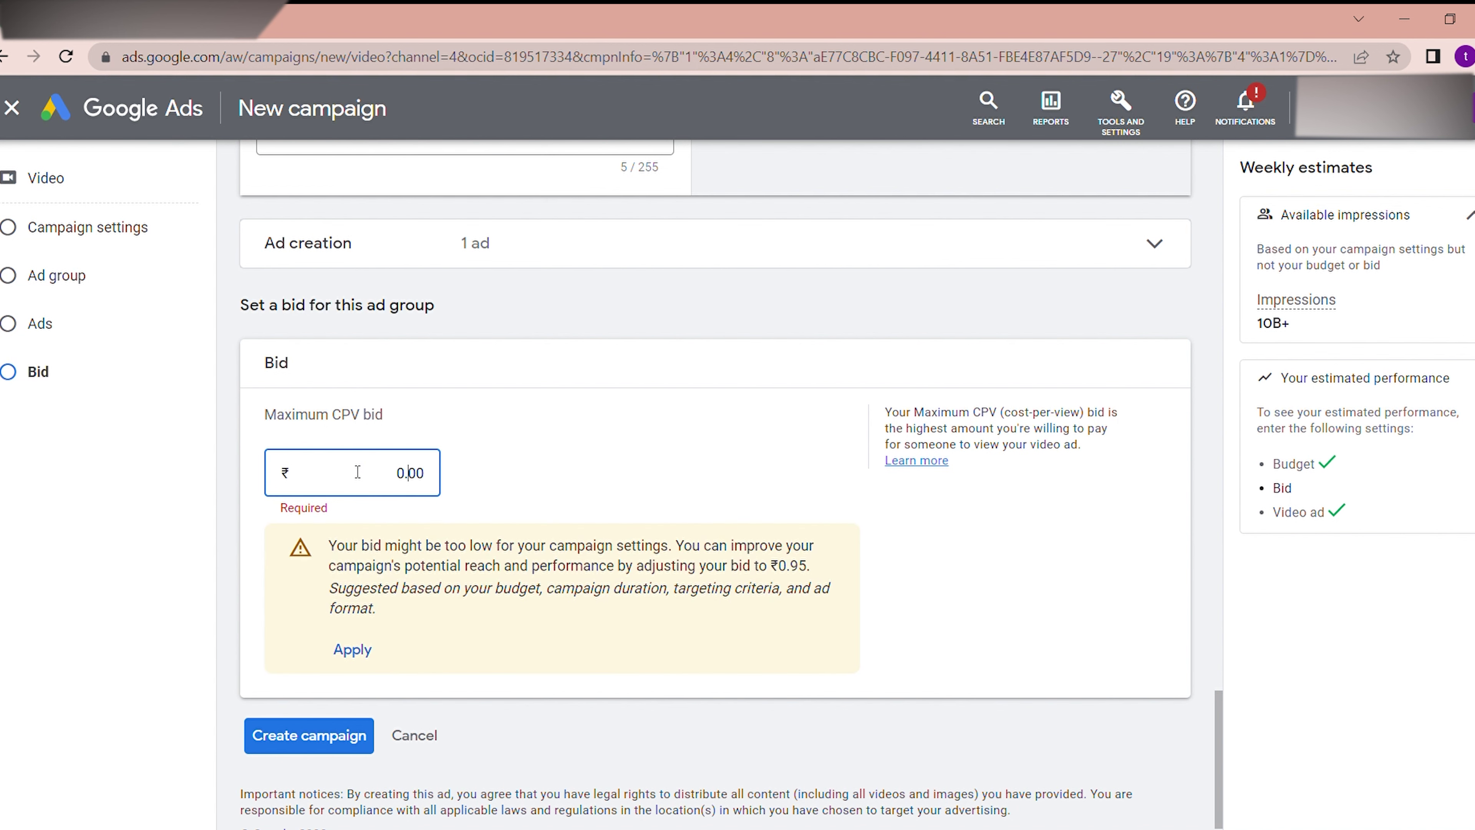
key("BackSpace")
type("1")
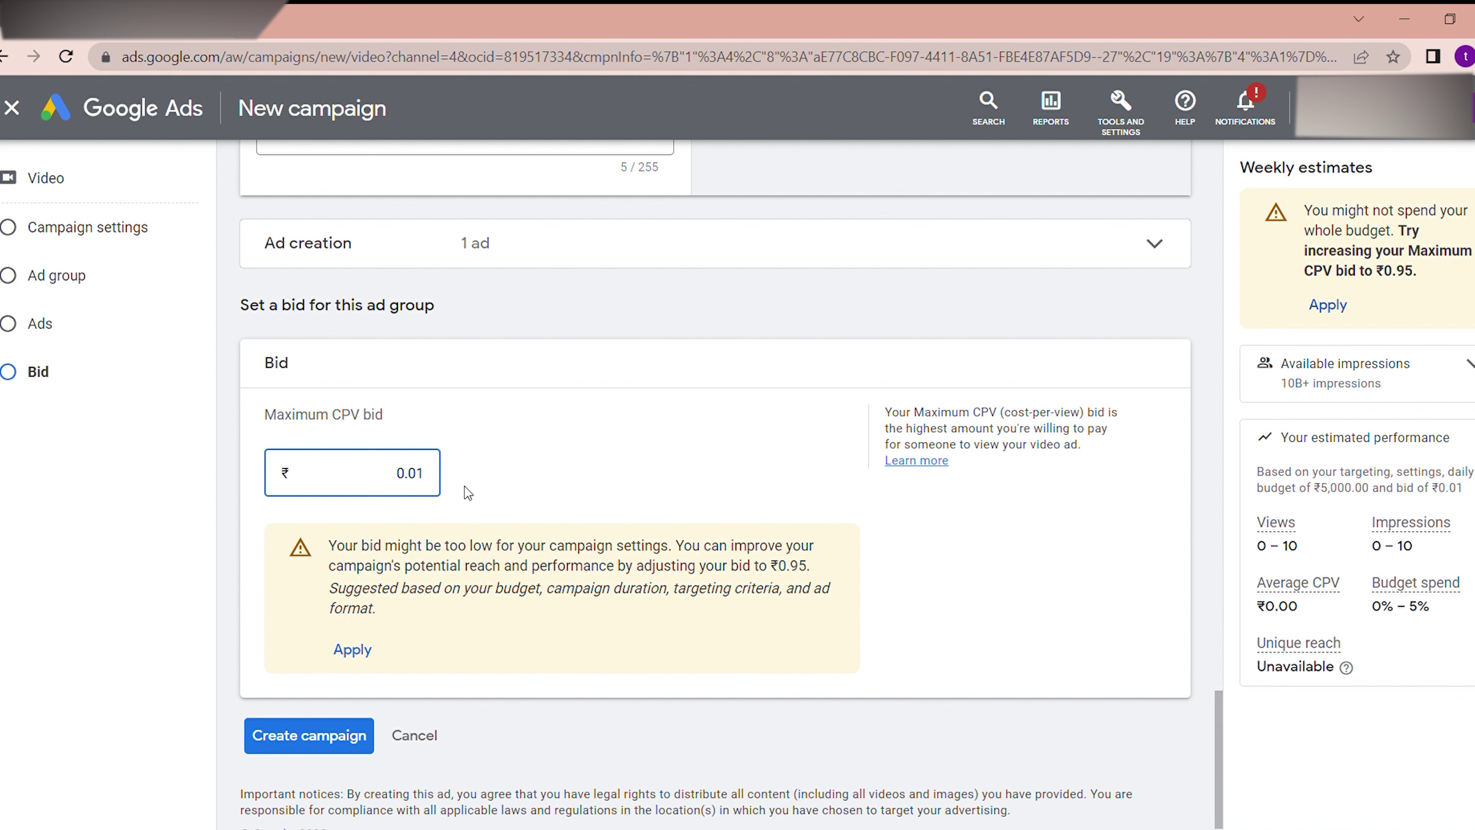
Set the ad group's Maximum CPV bid to ₹0.10 and check the weekly performance estimates.
key("BackSpace")
type("0")
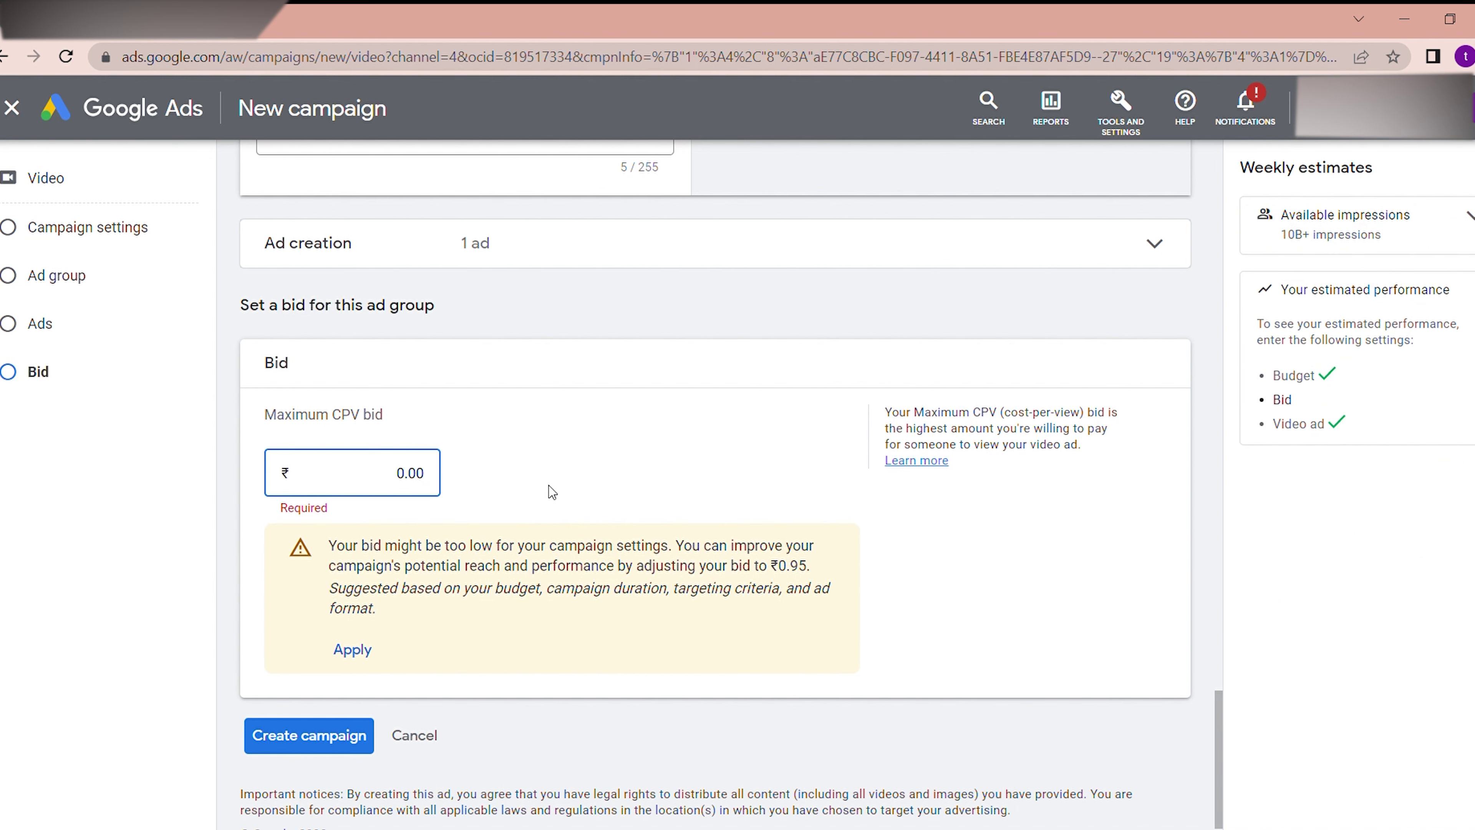
key("Delete")
type("10")
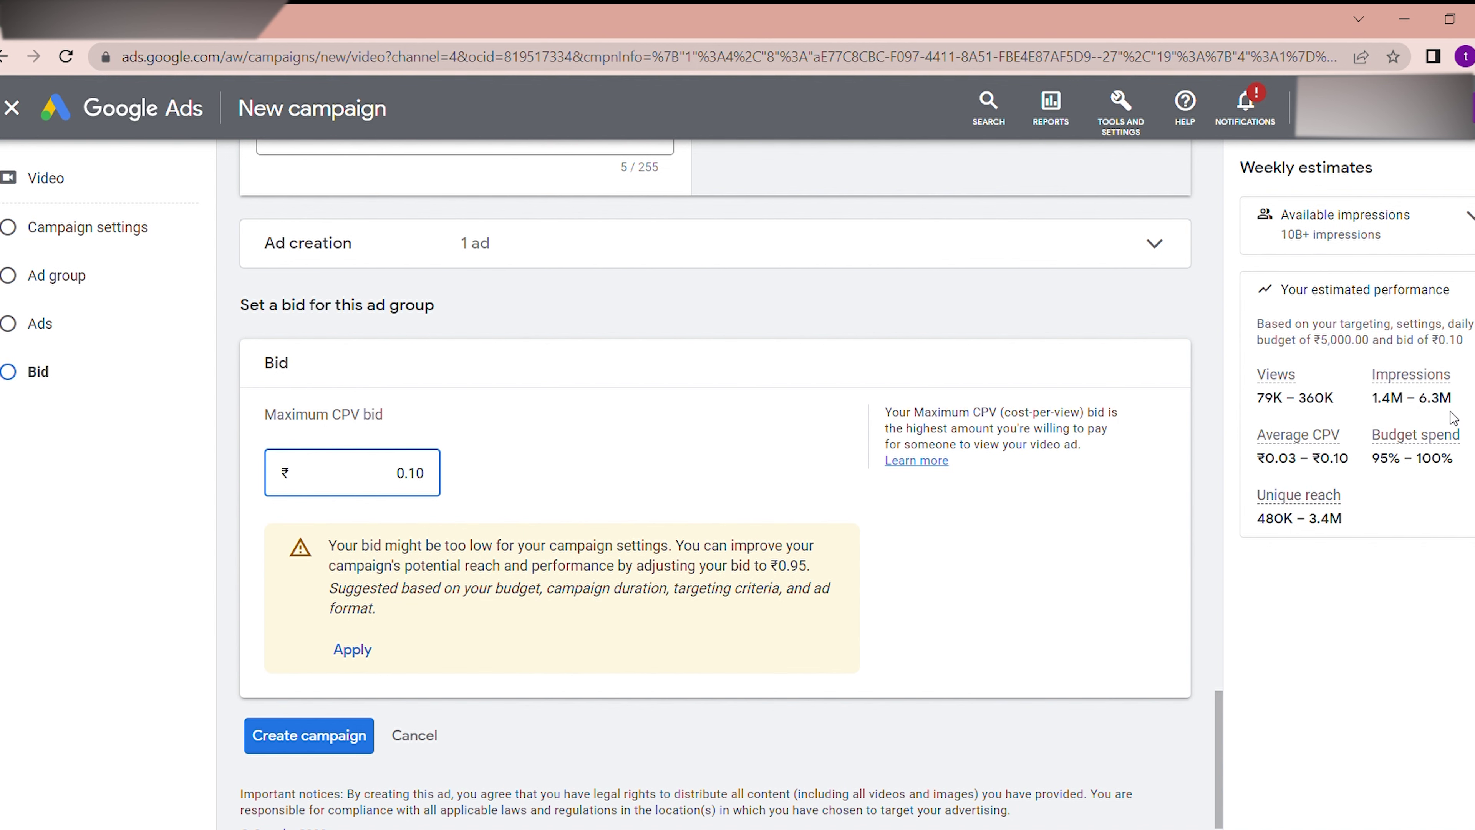
mouse_move(1417, 391)
mouse_move(1316, 469)
left_click(219, 629)
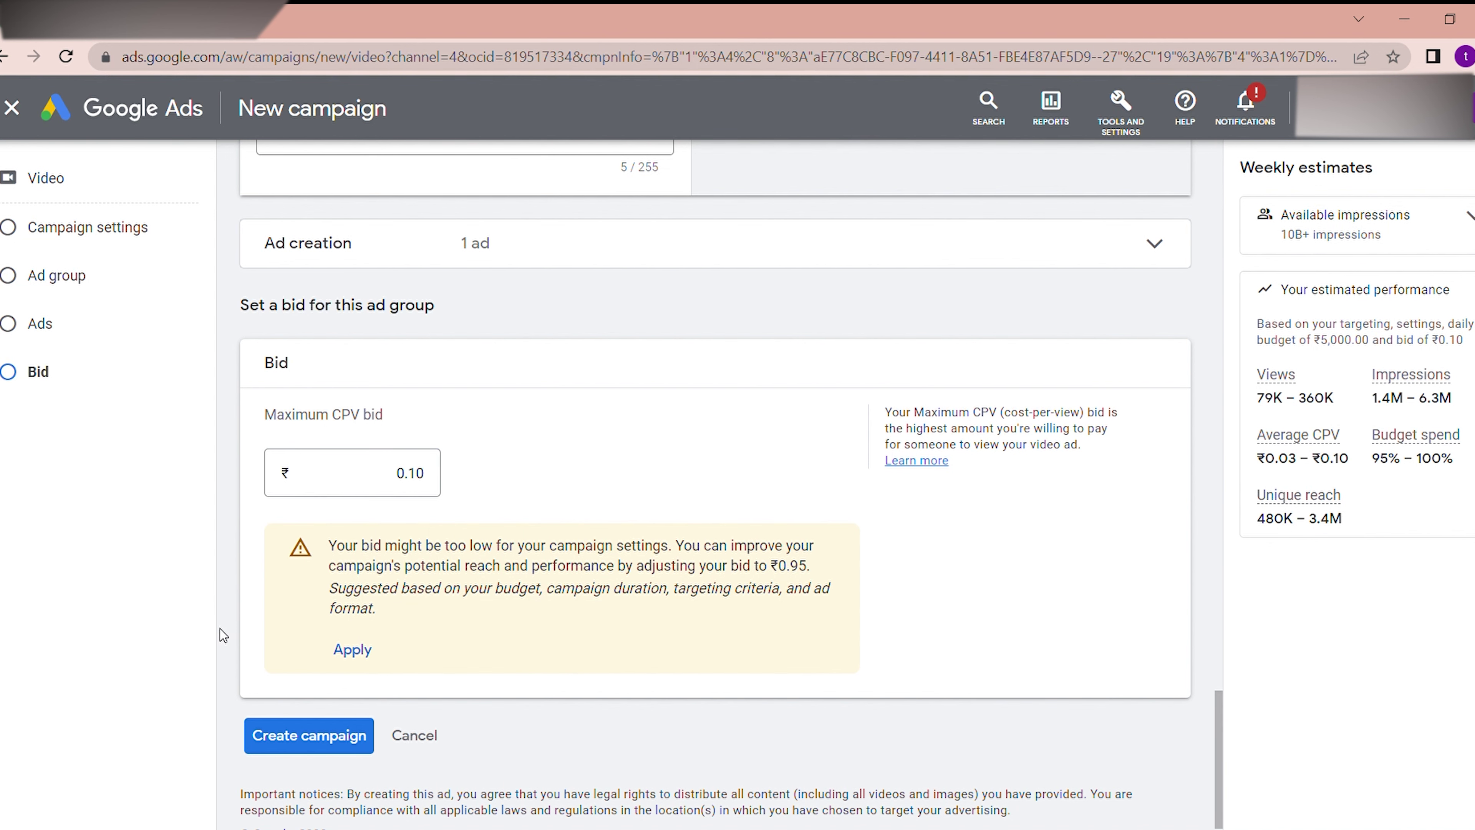